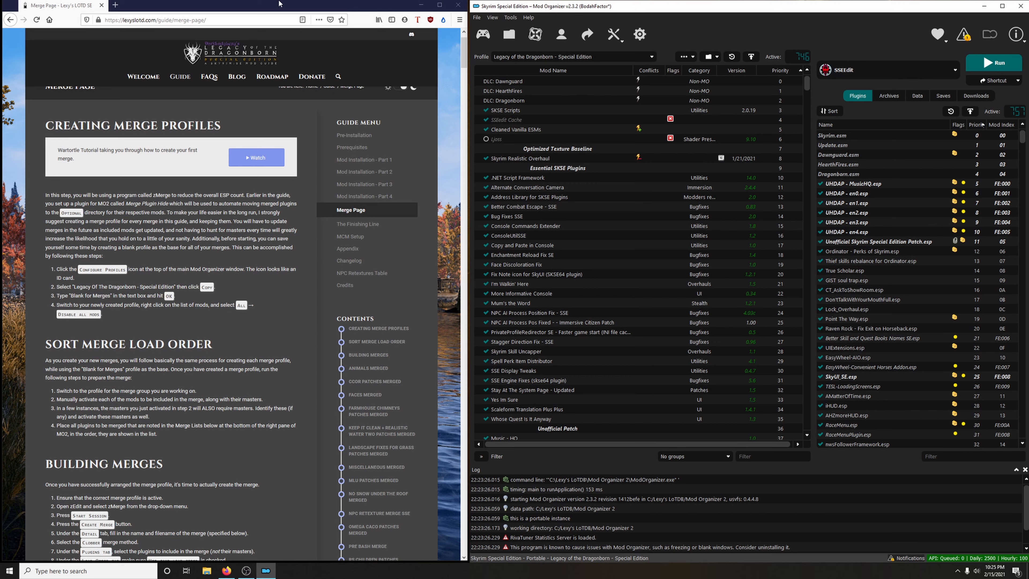
Step: Copy the "Legacy of the Dragonborn - Special Edition" profile to a new profile named "Blank for Merges"
{"action": "left_click", "coordinate": [651, 58]}
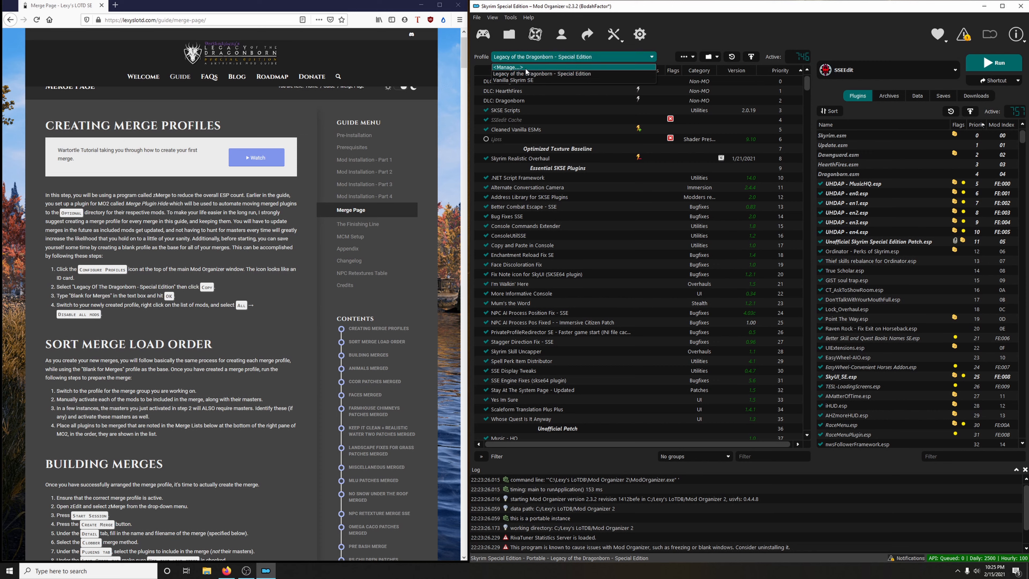
{"action": "left_click", "coordinate": [563, 37]}
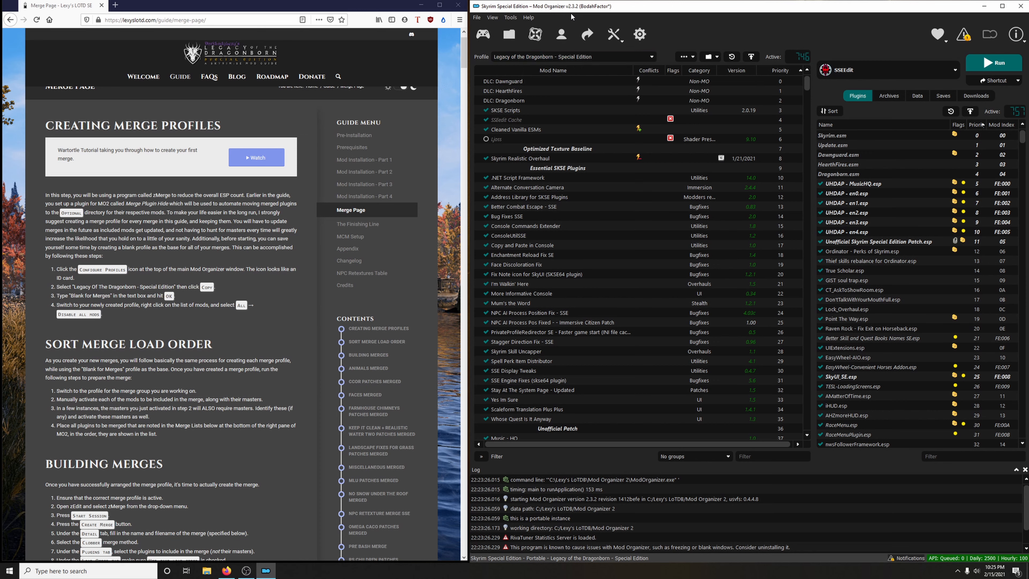
{"action": "left_click", "coordinate": [567, 40]}
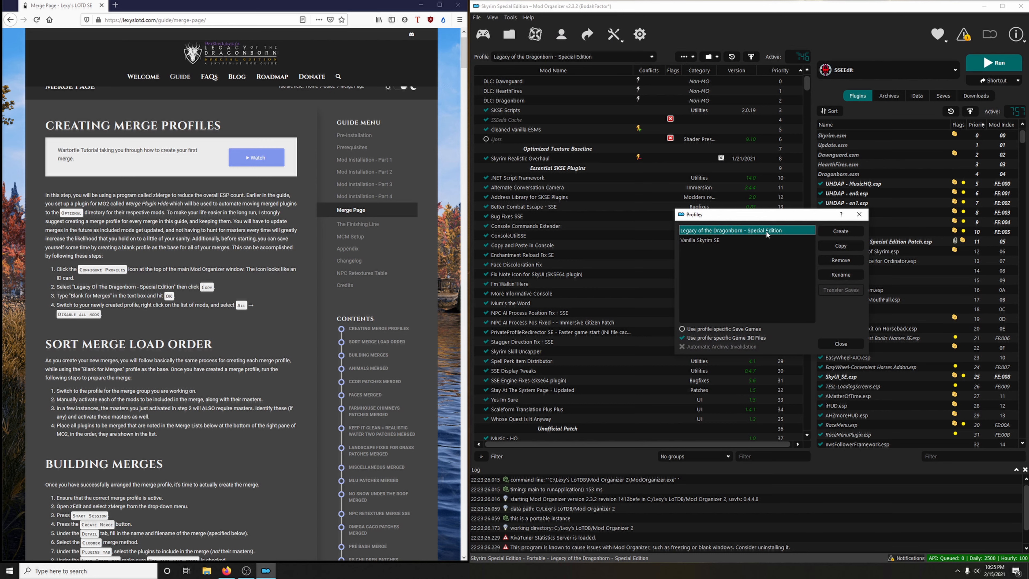
{"action": "left_click", "coordinate": [838, 247]}
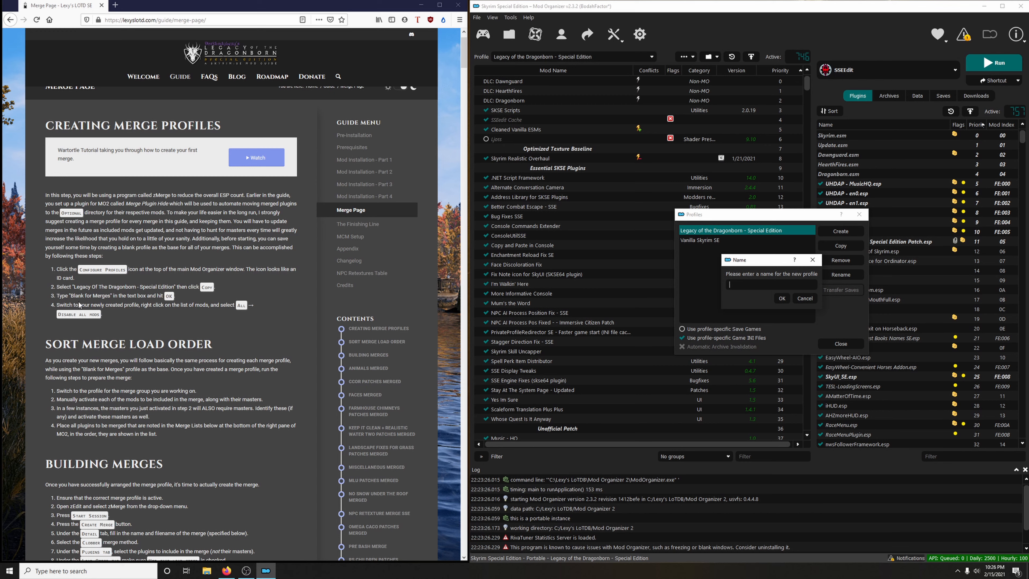
{"action": "type", "text": "Blank for Merges"}
{"action": "left_click", "coordinate": [781, 298]}
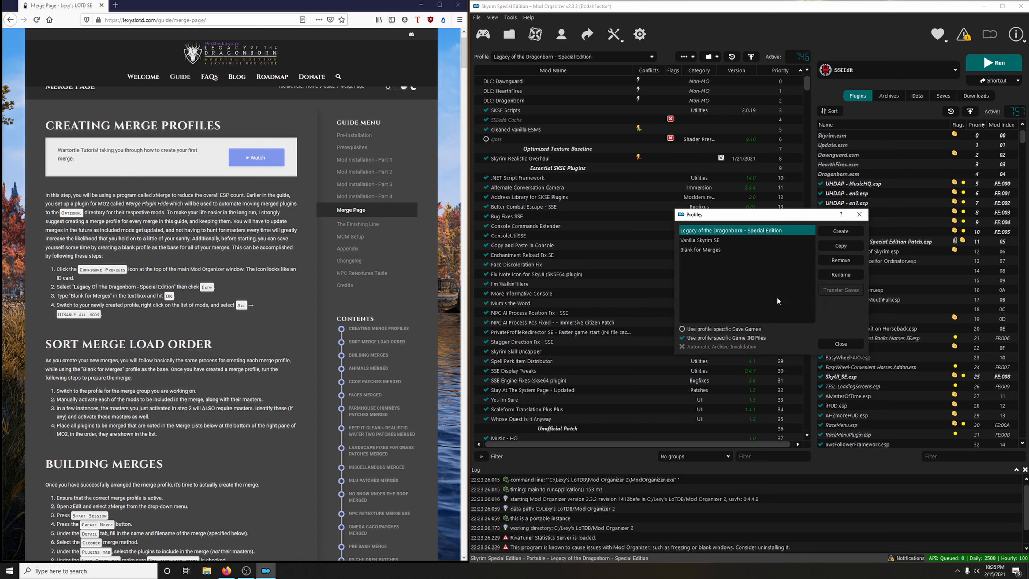
{"action": "left_click", "coordinate": [842, 344]}
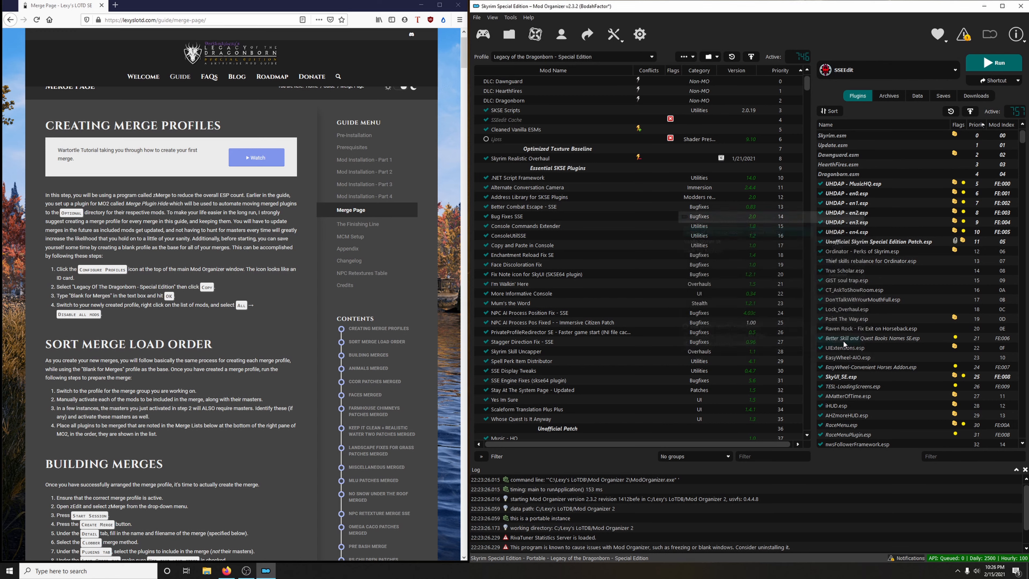
Step: Switch to the "Blank for Merges" profile and disable all of its visible mods
{"action": "left_click", "coordinate": [564, 56]}
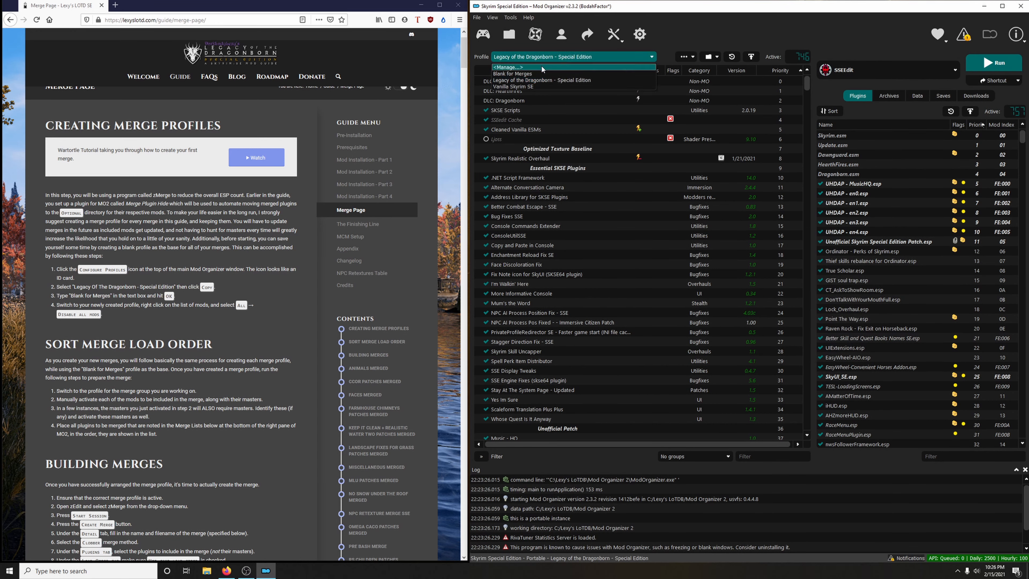
{"action": "left_click", "coordinate": [529, 73]}
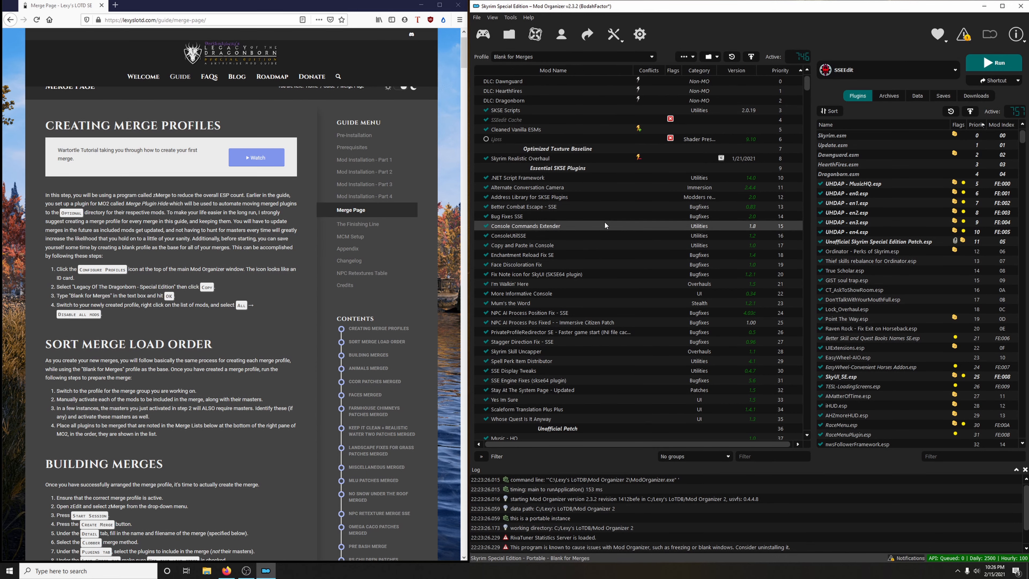
{"action": "right_click", "coordinate": [553, 229]}
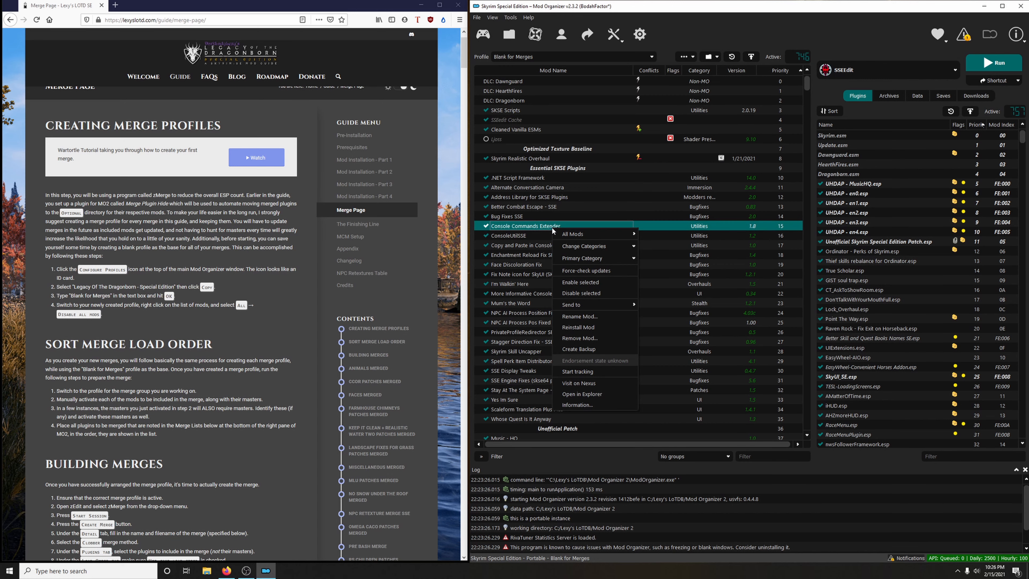
{"action": "right_click", "coordinate": [526, 219]}
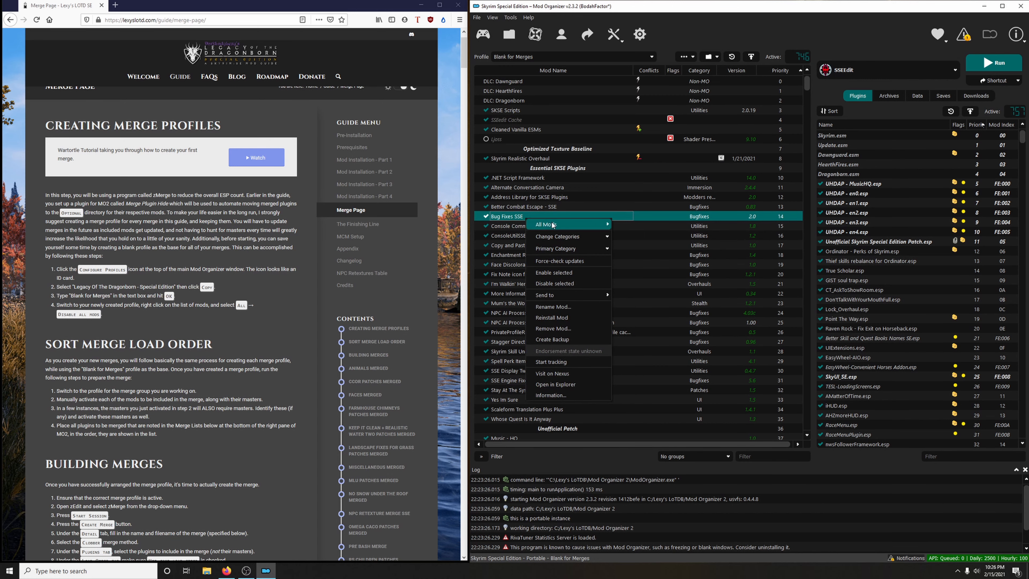
{"action": "mouse_move", "coordinate": [551, 227]}
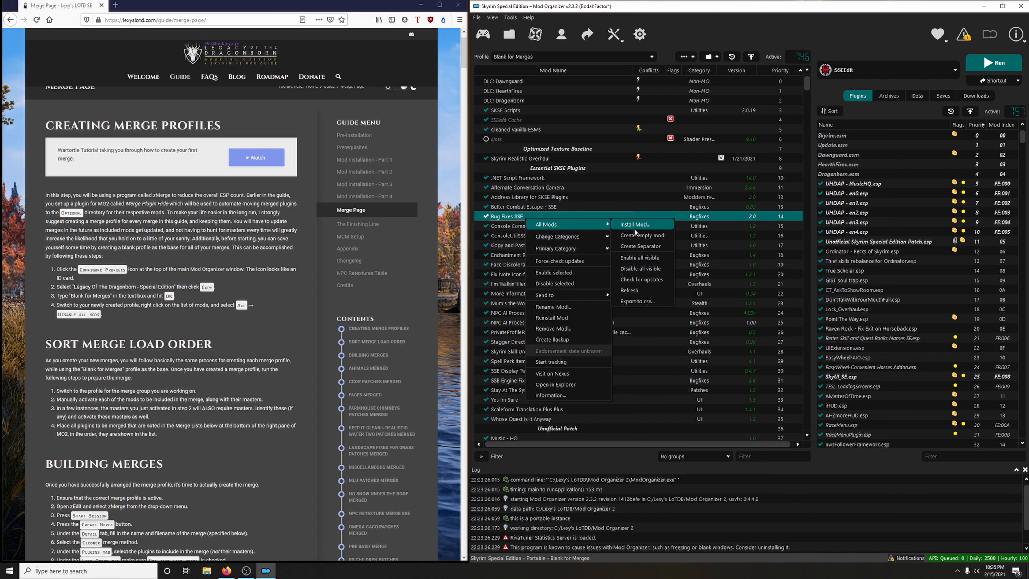
{"action": "left_click", "coordinate": [641, 268]}
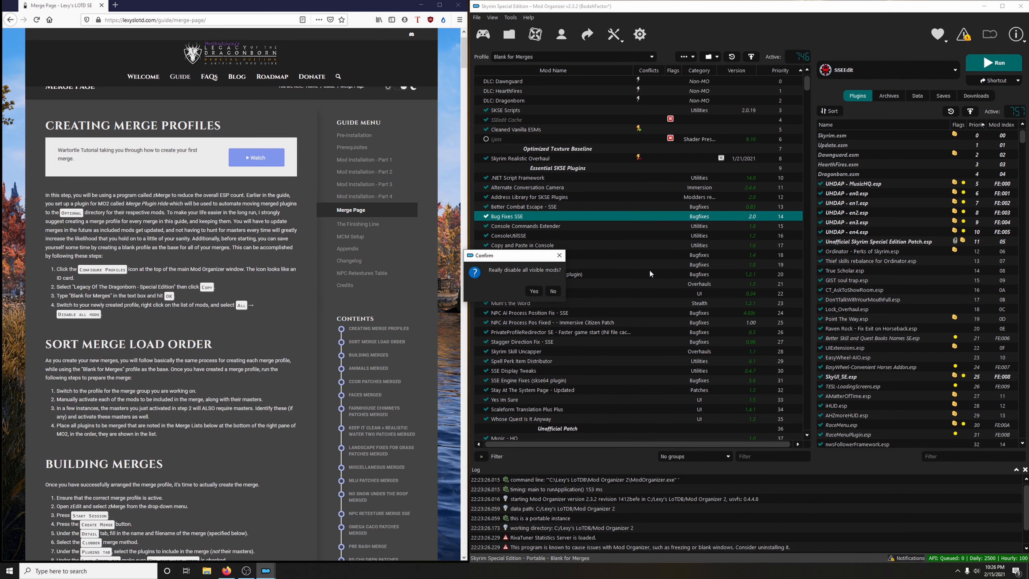
{"action": "left_click", "coordinate": [533, 292]}
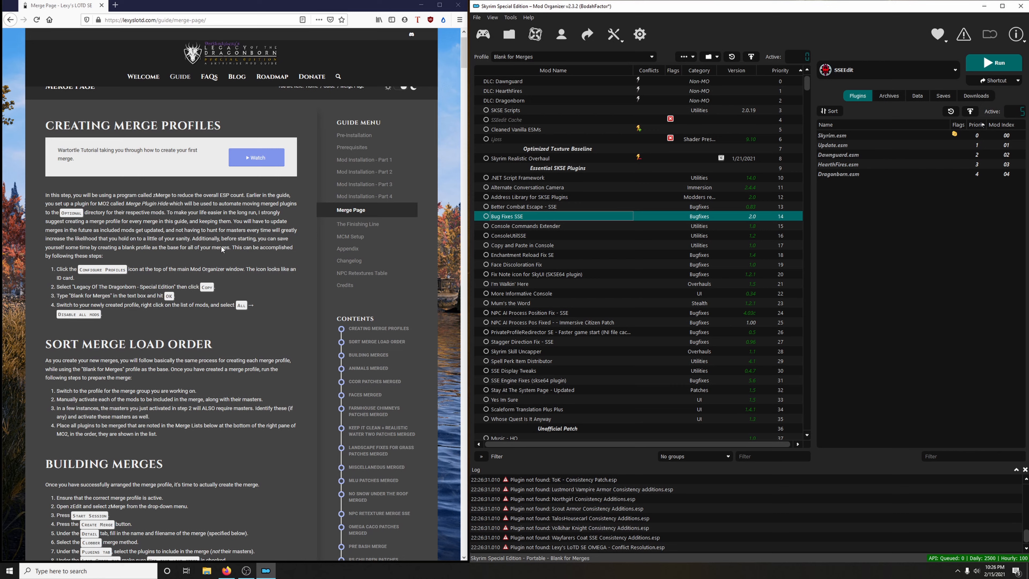
Step: Copy the "Blank for Merges" profile as "Animals merged" for the guide's Animals Merged section and make it the active profile
{"action": "scroll", "coordinate": [222, 250], "scroll_direction": "down", "scroll_amount": 15}
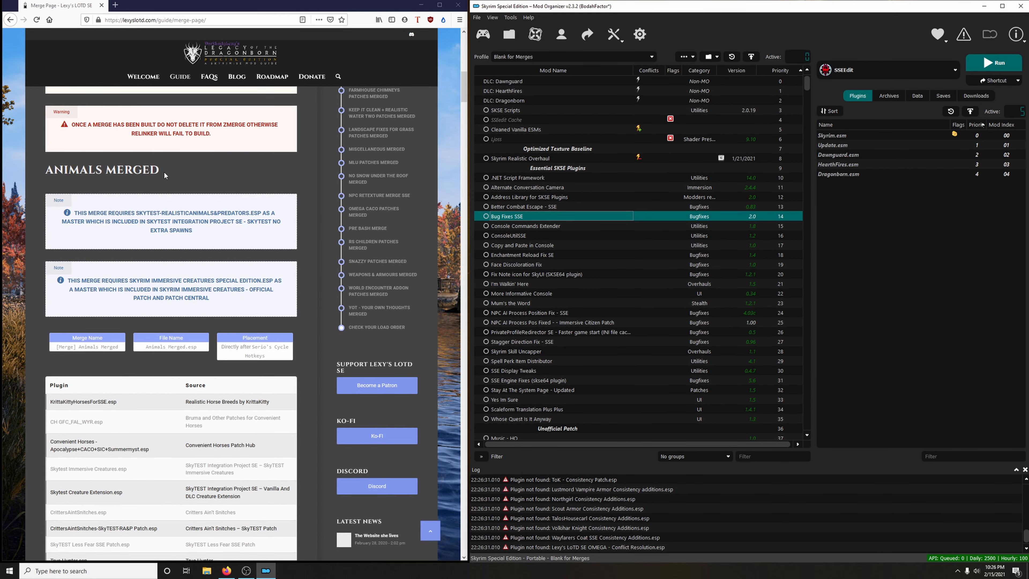
{"action": "scroll", "coordinate": [114, 187], "scroll_direction": "down", "scroll_amount": 5}
{"action": "scroll", "coordinate": [69, 163], "scroll_direction": "up", "scroll_amount": 5}
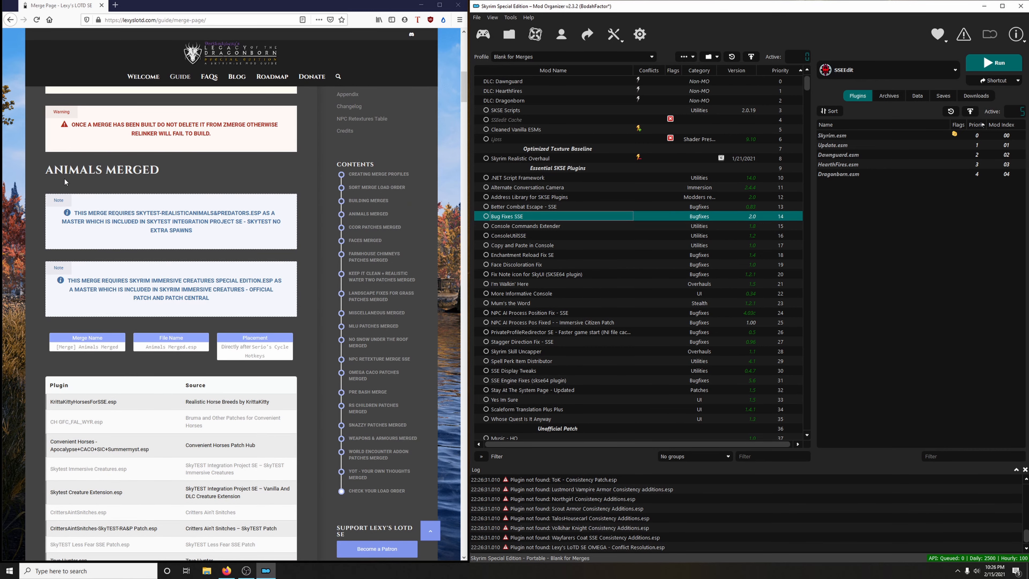
{"action": "left_click", "coordinate": [561, 34]}
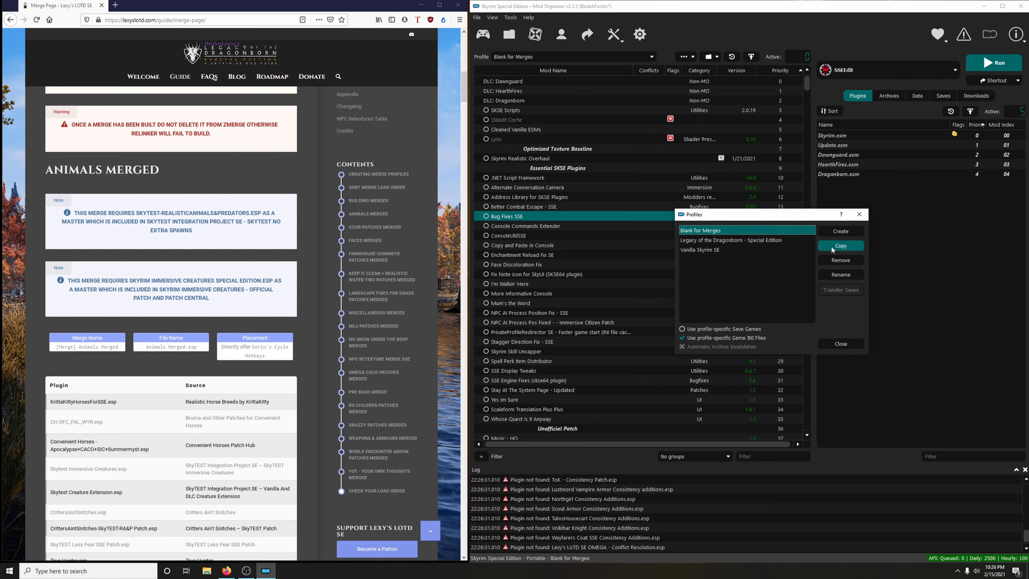
{"action": "left_click", "coordinate": [841, 247]}
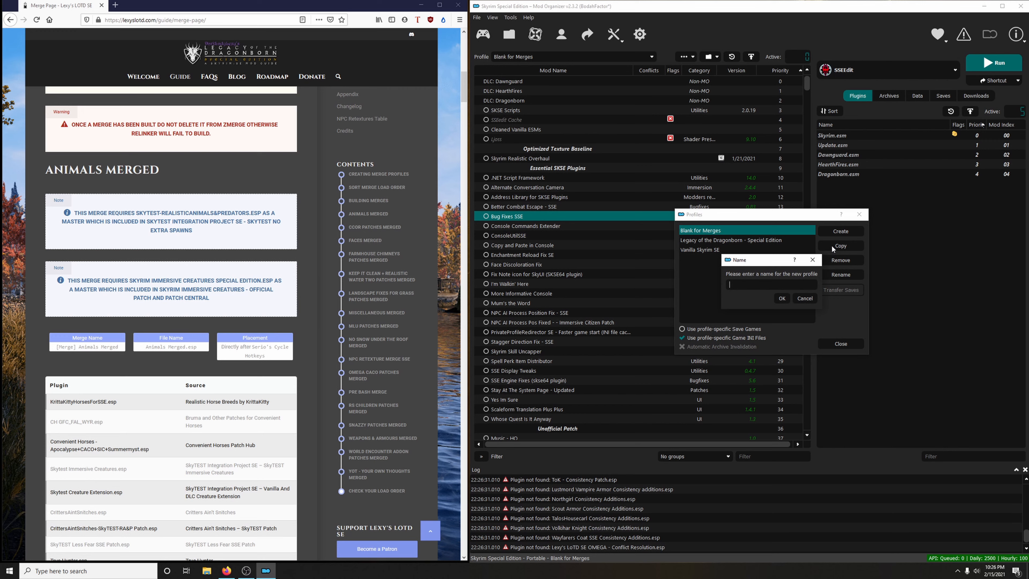
{"action": "type", "text": "Animals merged"}
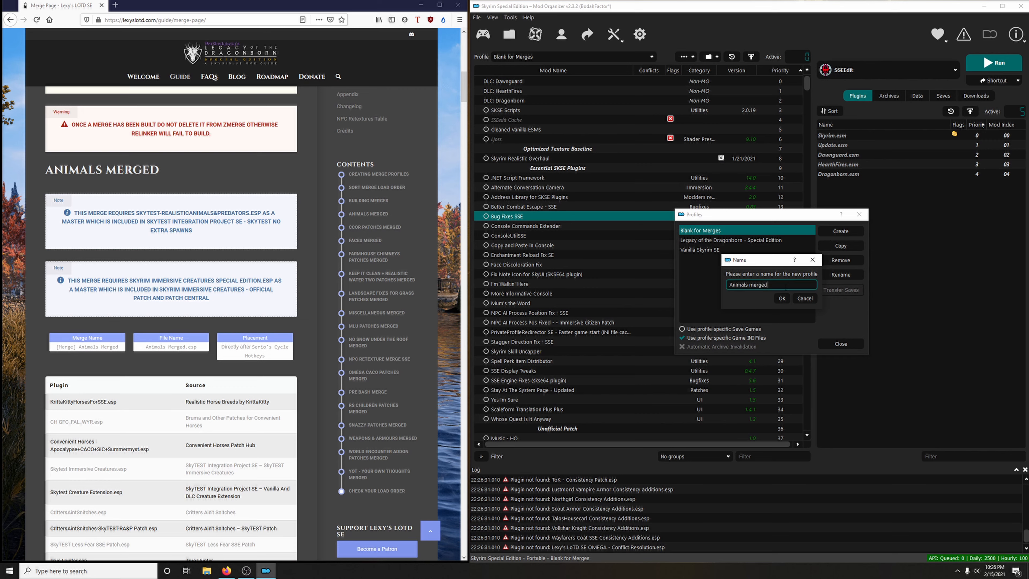
{"action": "left_click", "coordinate": [783, 298]}
{"action": "left_click", "coordinate": [841, 343]}
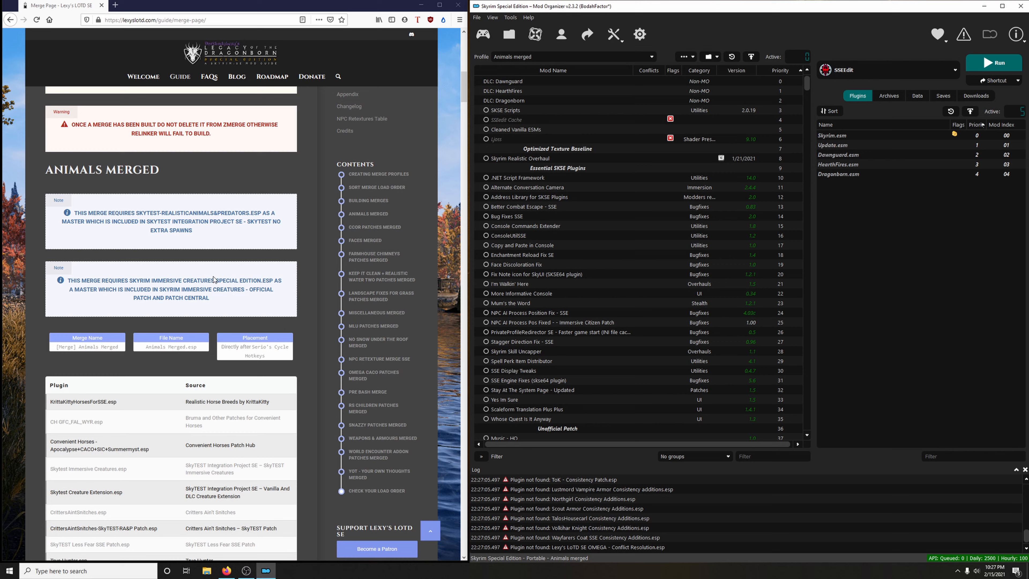
Step: Try filtering the mod list by "SkyTEST Integration Project SE" copied from the guide's master note, and clear that filter
{"action": "scroll", "coordinate": [262, 275], "scroll_direction": "down", "scroll_amount": 2}
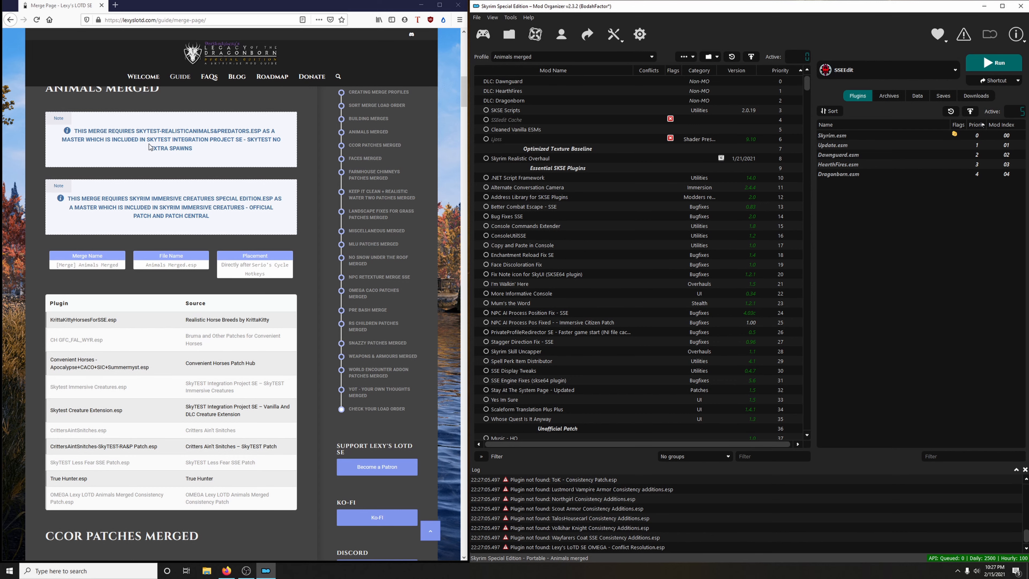
{"action": "left_click", "coordinate": [763, 458]}
{"action": "left_click_drag", "start_coordinate": [147, 139], "coordinate": [243, 139]}
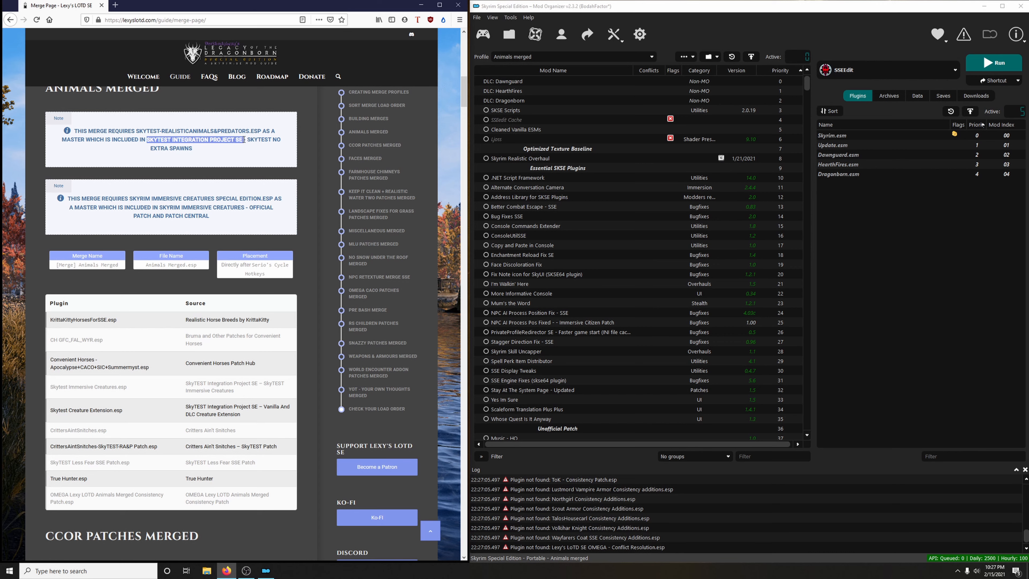
{"action": "right_click", "coordinate": [234, 141]}
{"action": "left_click", "coordinate": [249, 149]}
{"action": "right_click", "coordinate": [760, 458]}
{"action": "left_click", "coordinate": [774, 507]}
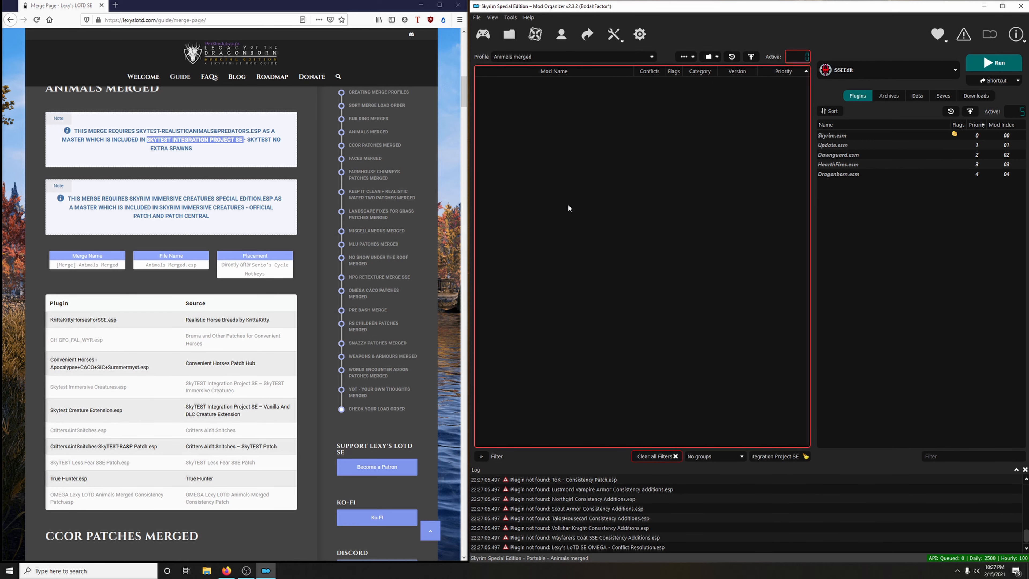
{"action": "key", "text": "BackSpace"}
{"action": "key", "text": "BackSpace"}
{"action": "key", "text": "BackSpace"}
{"action": "key", "text": "BackSpace"}
{"action": "key", "text": "BackSpace"}
{"action": "key", "text": "BackSpace"}
{"action": "key", "text": "BackSpace"}
{"action": "key", "text": "BackSpace"}
{"action": "key", "text": "BackSpace"}
{"action": "key", "text": "BackSpace"}
{"action": "key", "text": "BackSpace"}
{"action": "key", "text": "BackSpace"}
{"action": "key", "text": "BackSpace"}
{"action": "key", "text": "BackSpace"}
{"action": "key", "text": "BackSpace"}
{"action": "key", "text": "BackSpace"}
{"action": "key", "text": "BackSpace"}
{"action": "key", "text": "BackSpace"}
{"action": "key", "text": "BackSpace"}
{"action": "key", "text": "BackSpace"}
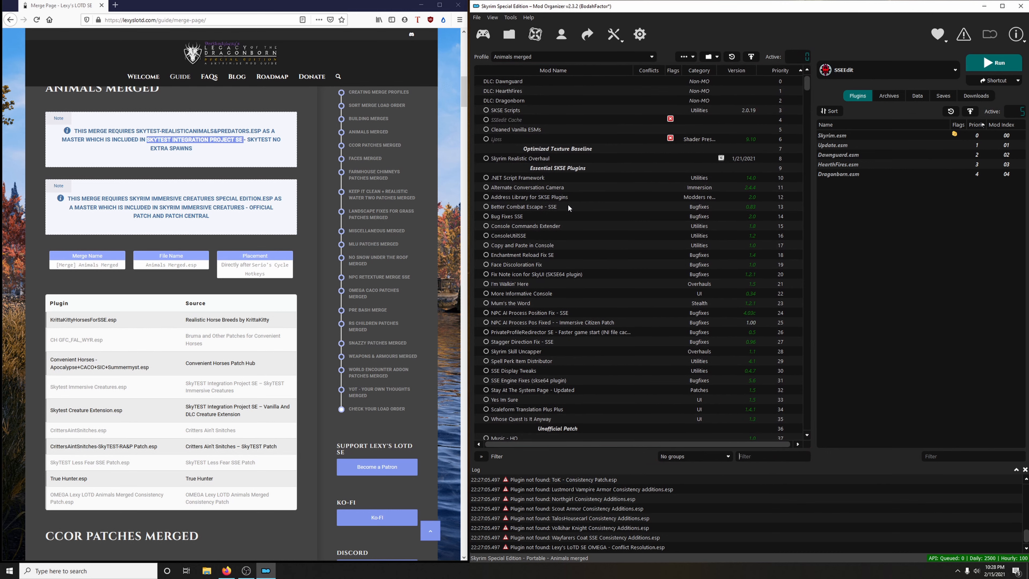
Step: Filter the mod list by "skytest", enable the SkyTEST No Extra Spawns mod, and clear the filter
{"action": "left_click", "coordinate": [254, 162]}
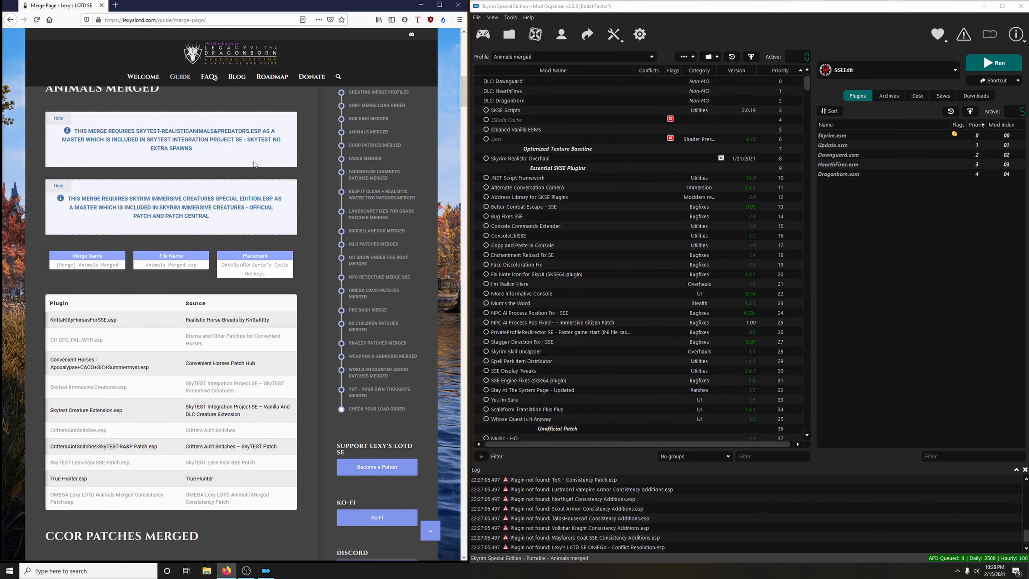
{"action": "left_click", "coordinate": [770, 456]}
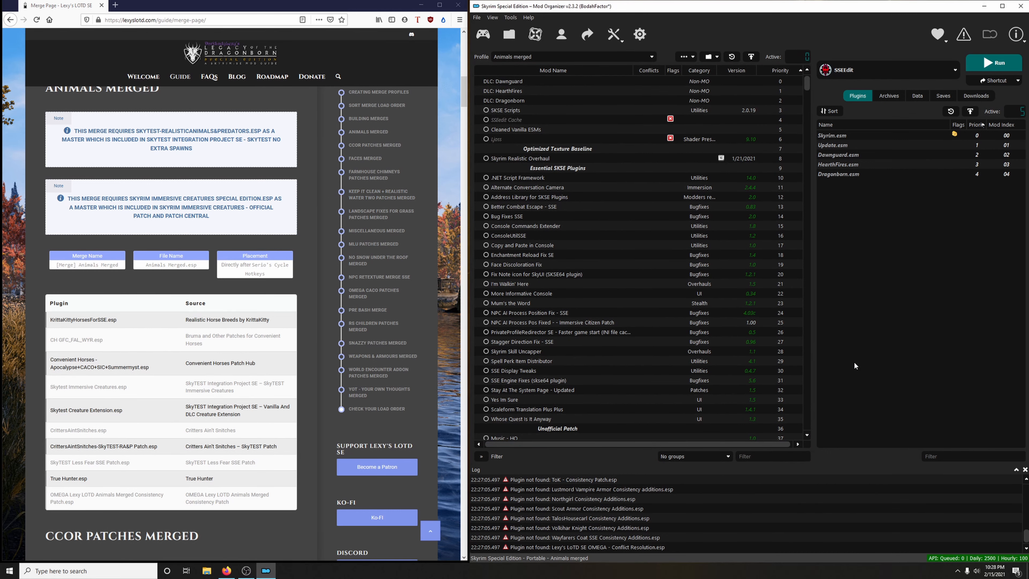
{"action": "type", "text": "skytest"}
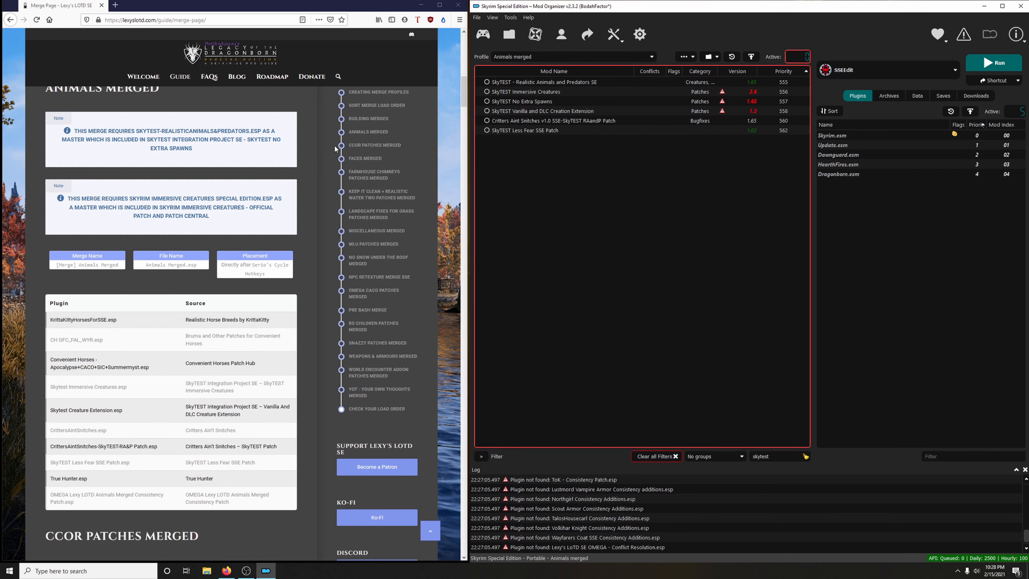
{"action": "left_click", "coordinate": [487, 102]}
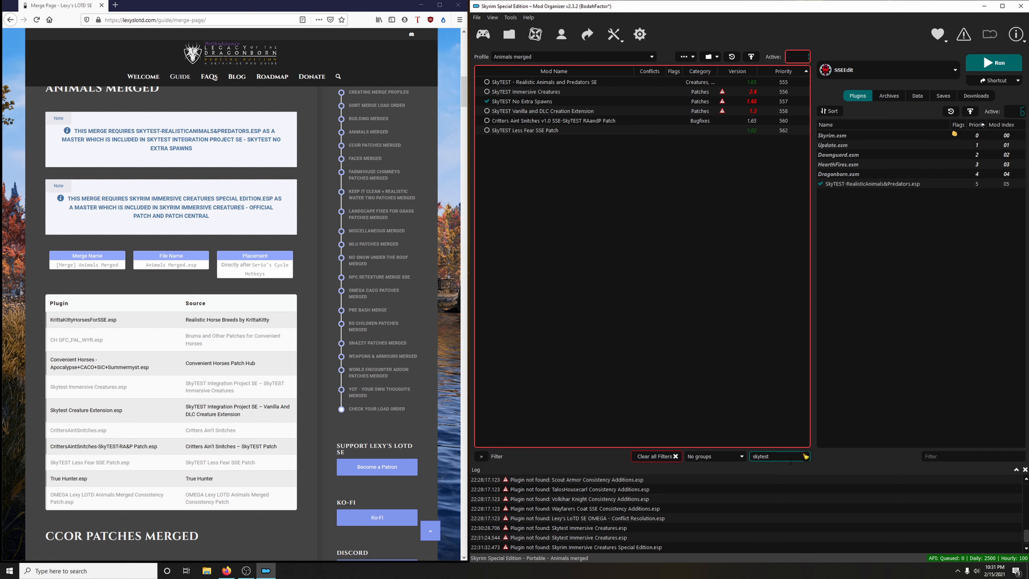
{"action": "left_click", "coordinate": [805, 456]}
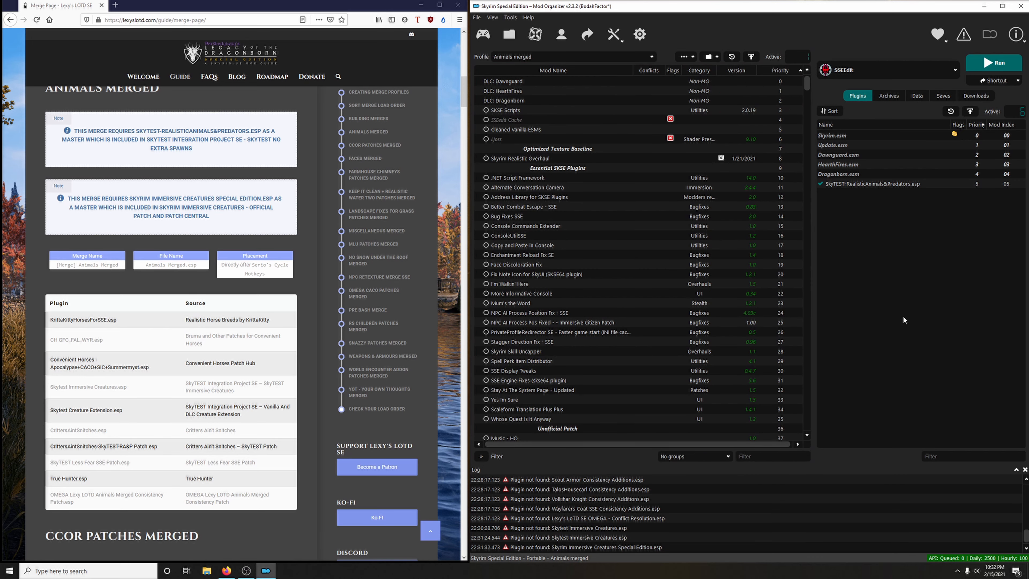
Step: Locate Skyrim Immersive Creatures Special Edition by filtering for "skyrim immersive", and enable the SIC SSE Patch below it in the full list
{"action": "type", "text": "skyrim immersive"}
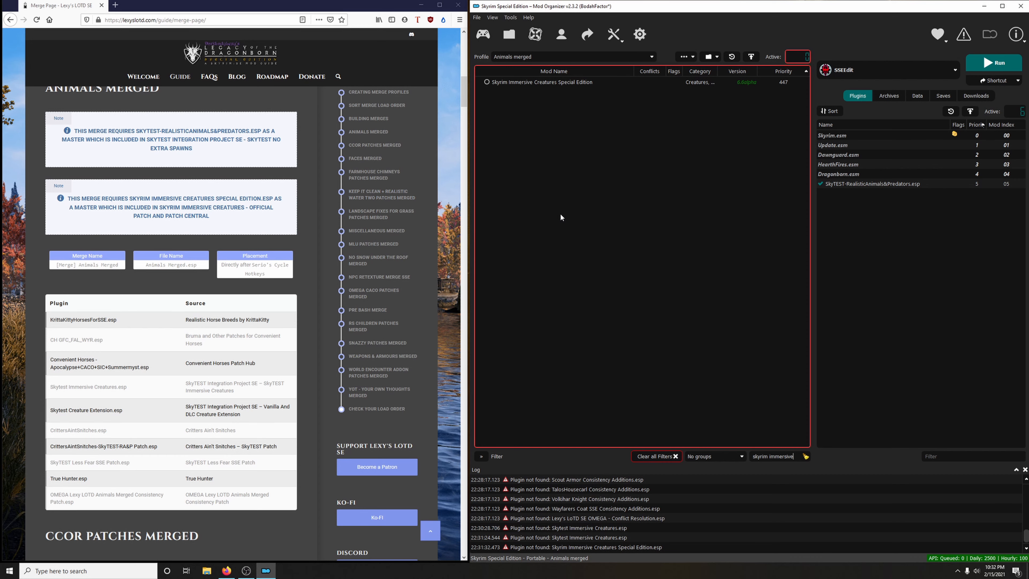
{"action": "left_click", "coordinate": [521, 83]}
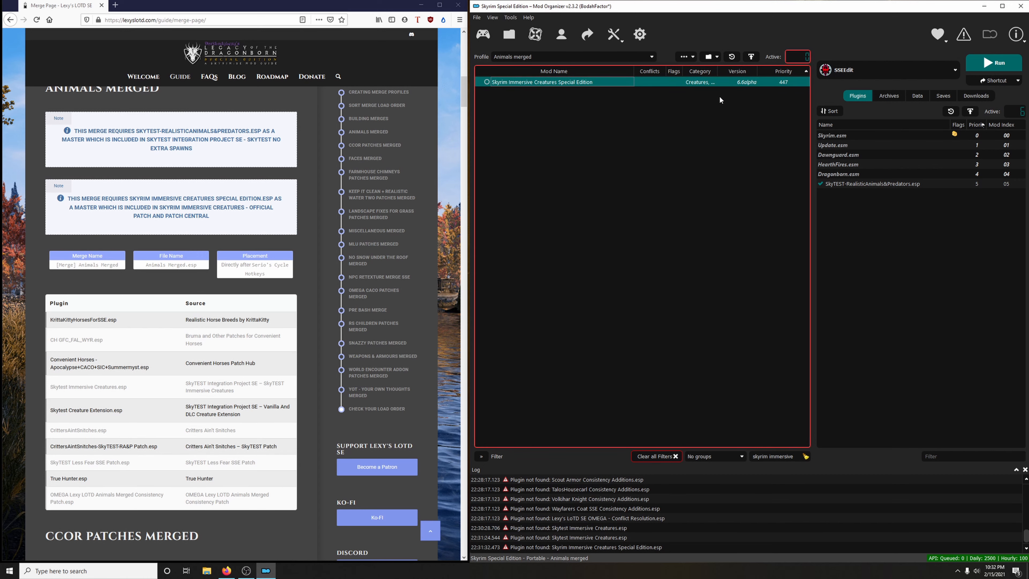
{"action": "left_click", "coordinate": [806, 456]}
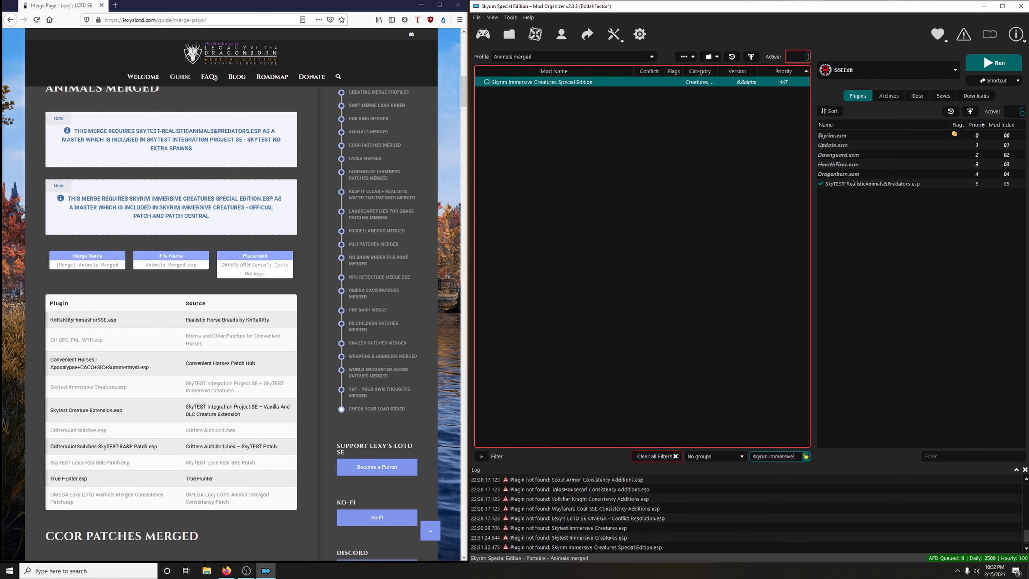
{"action": "left_click_drag", "start_coordinate": [807, 94], "coordinate": [816, 274]}
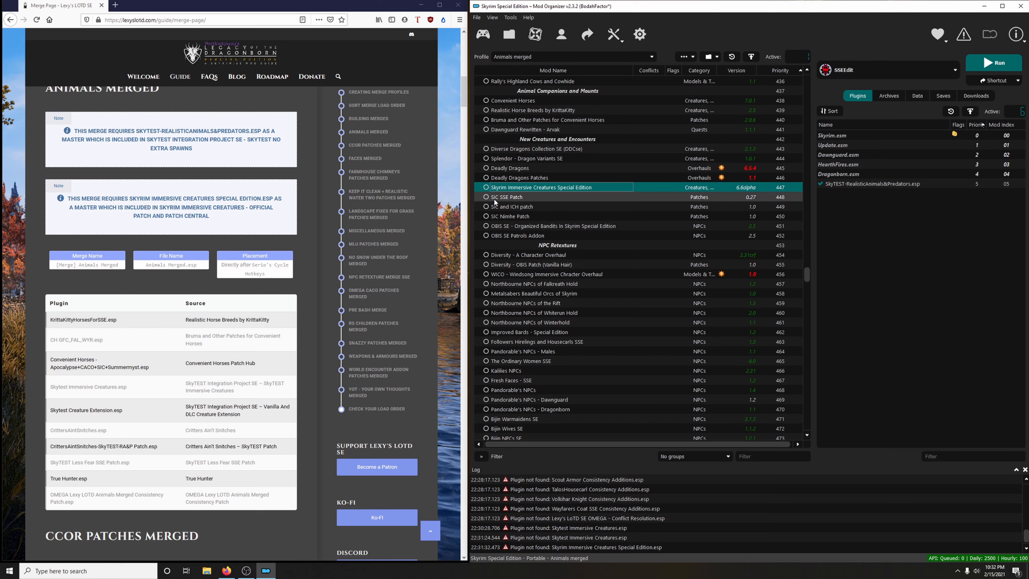
{"action": "left_click", "coordinate": [486, 197]}
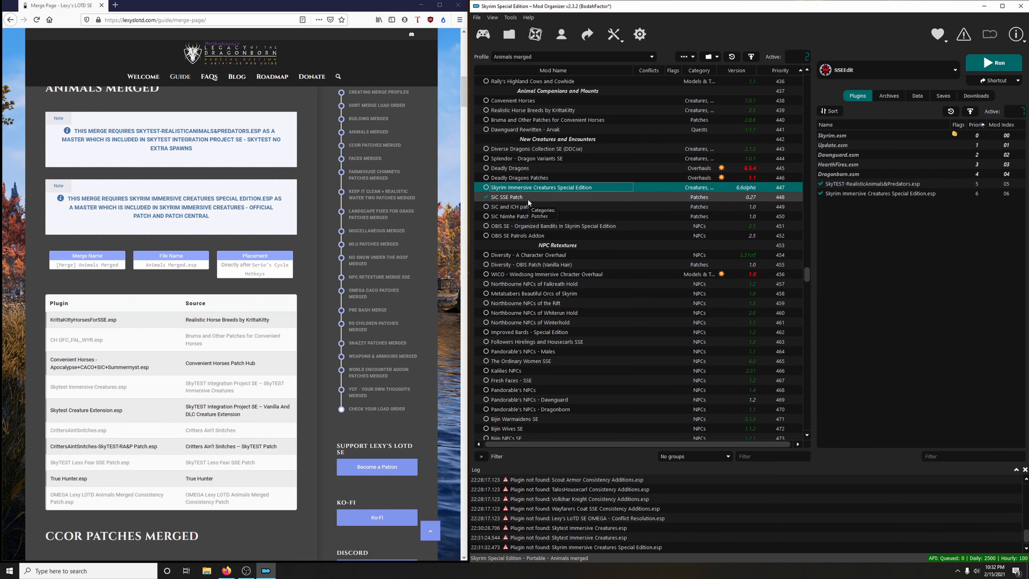
Step: Filter the mod list by "Realistic Horse Breed" copied from the guide's plugin table and enable Realistic Horse Breeds by KrittaKitty
{"action": "scroll", "coordinate": [302, 318], "scroll_direction": "down", "scroll_amount": 3}
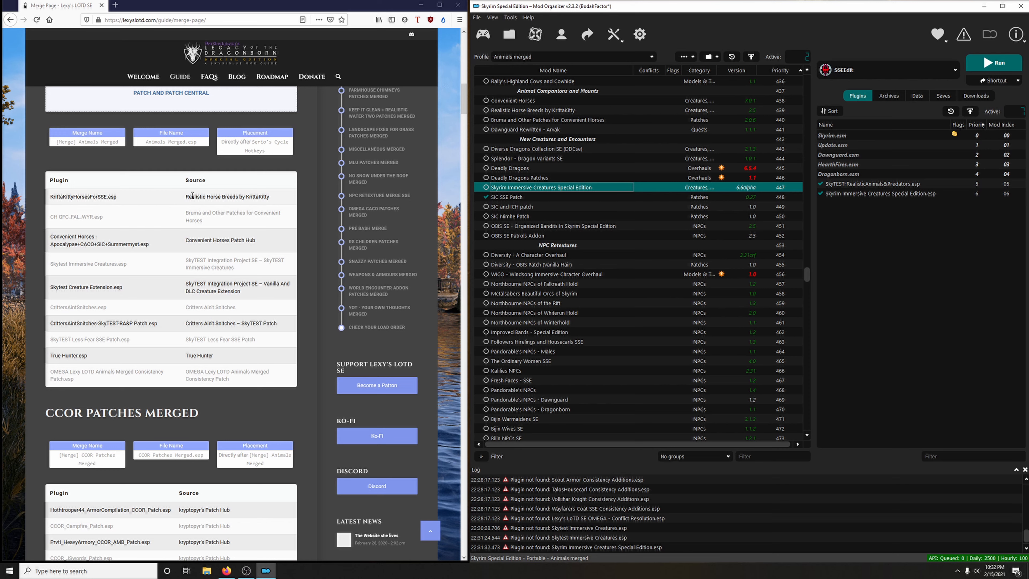
{"action": "left_click_drag", "start_coordinate": [187, 196], "coordinate": [235, 196]}
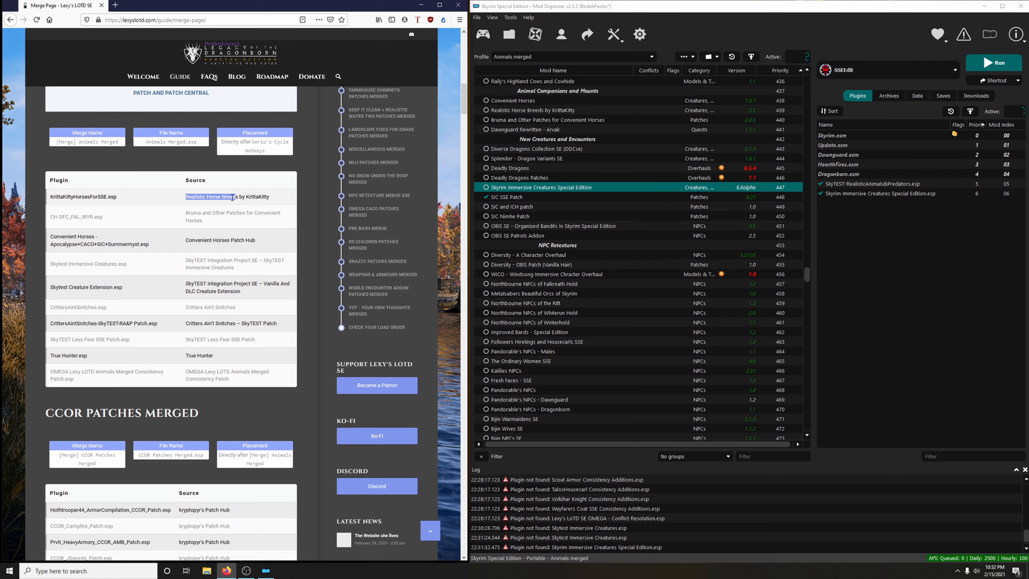
{"action": "right_click", "coordinate": [235, 197]}
{"action": "left_click", "coordinate": [252, 203]}
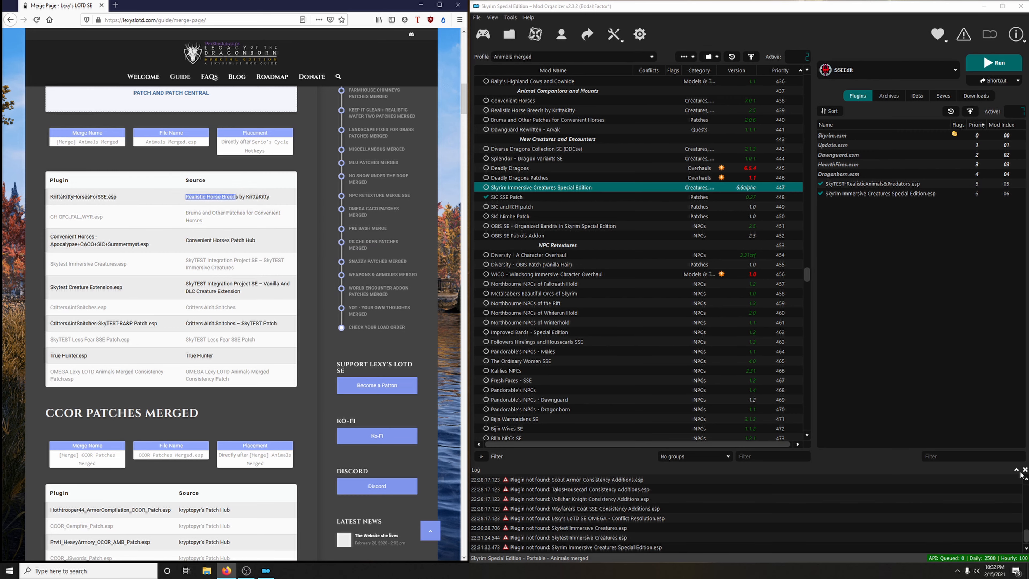
{"action": "right_click", "coordinate": [775, 457]}
{"action": "left_click", "coordinate": [794, 509]}
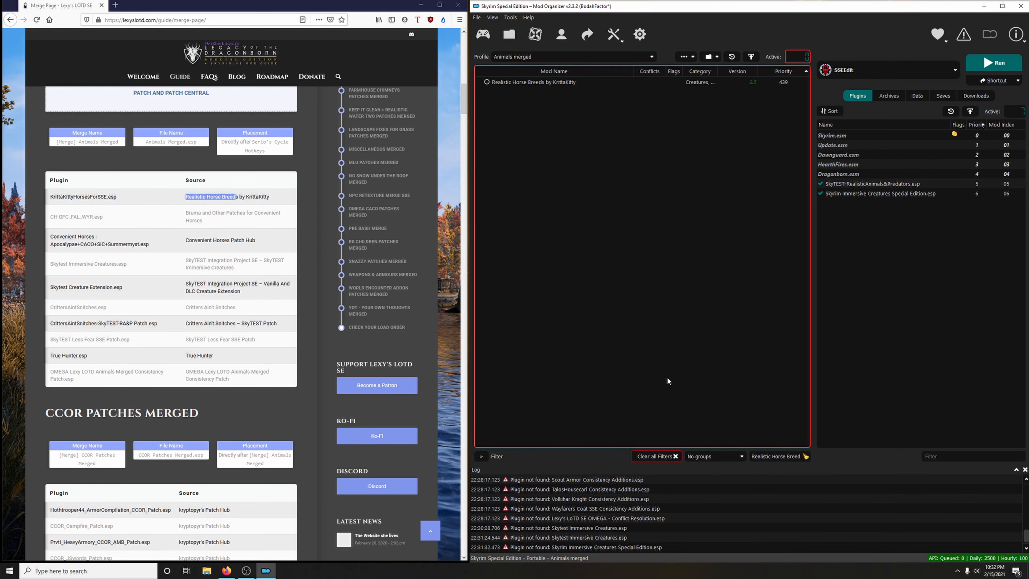
{"action": "left_click", "coordinate": [487, 82]}
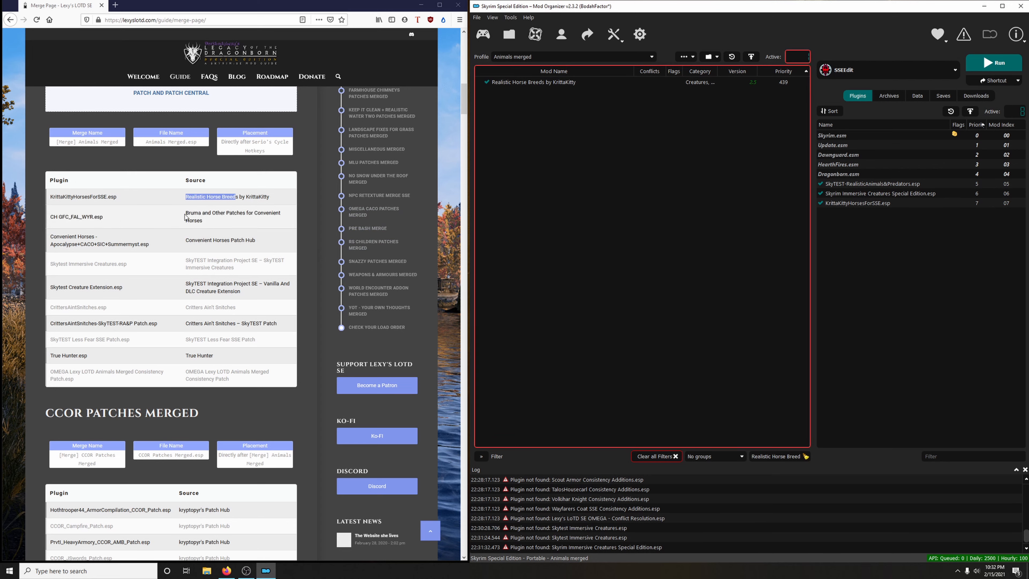
Step: Replace the filter with "Bruma and Other Patches for Convenient Horses" copied from the guide and enable that mod
{"action": "left_click_drag", "start_coordinate": [186, 213], "coordinate": [209, 225]}
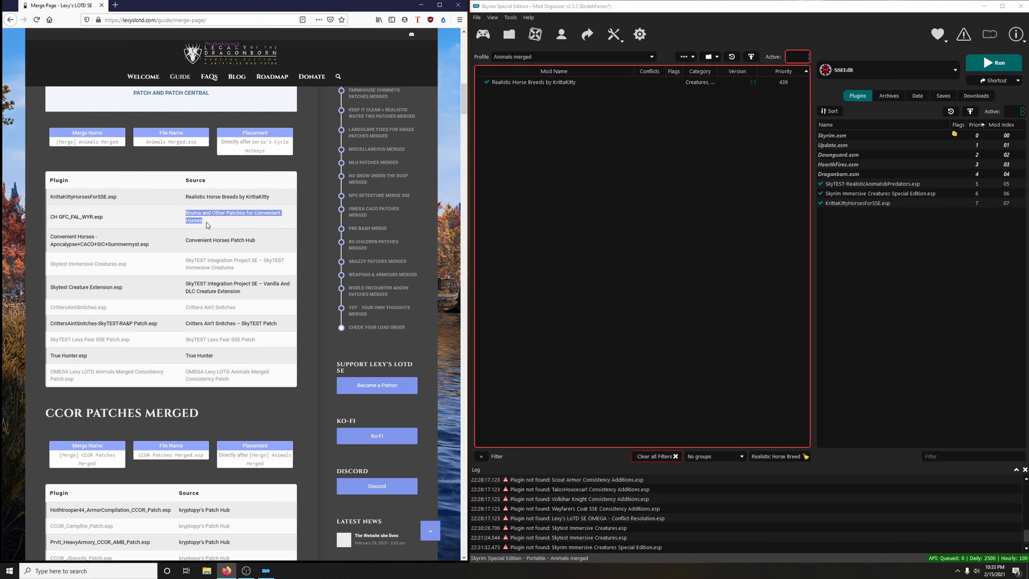
{"action": "right_click", "coordinate": [199, 213]}
{"action": "left_click", "coordinate": [217, 224]}
{"action": "left_click", "coordinate": [804, 457]}
{"action": "right_click", "coordinate": [776, 458]}
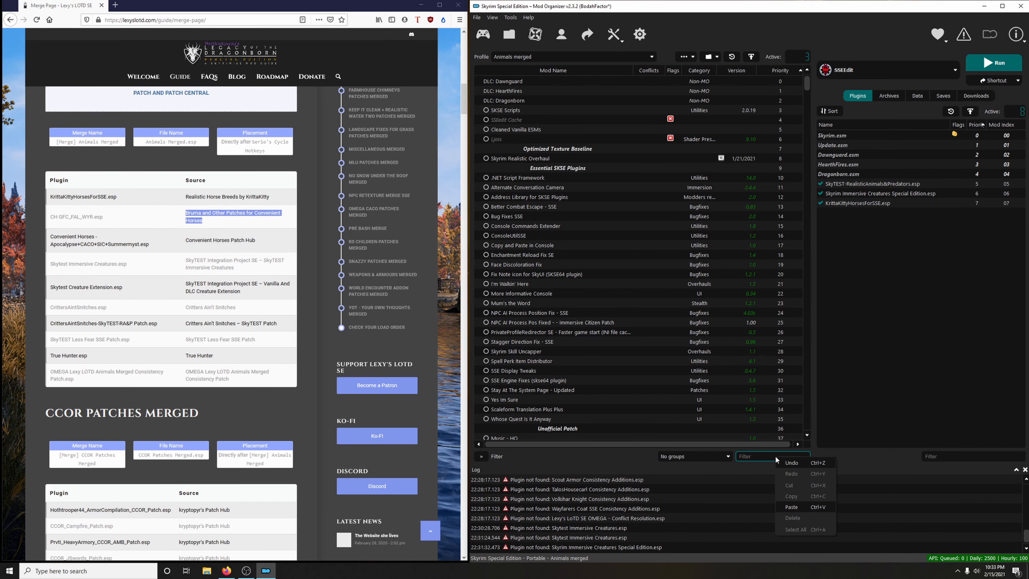
{"action": "left_click", "coordinate": [794, 508]}
{"action": "left_click", "coordinate": [487, 82]}
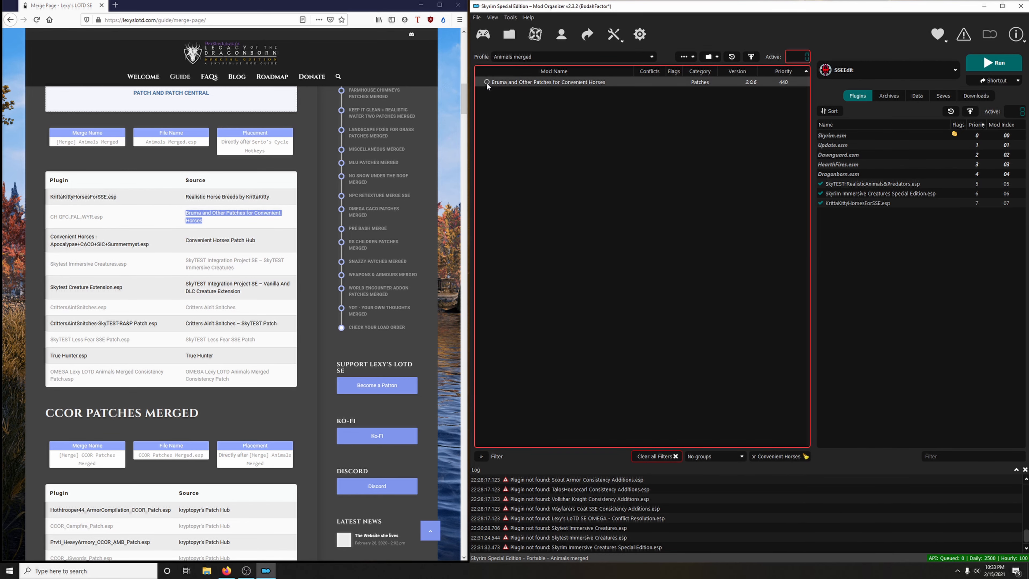
Step: Replace the filter with "Convenient Horses Patch Hub" copied from the guide and enable that mod
{"action": "left_click", "coordinate": [274, 230]}
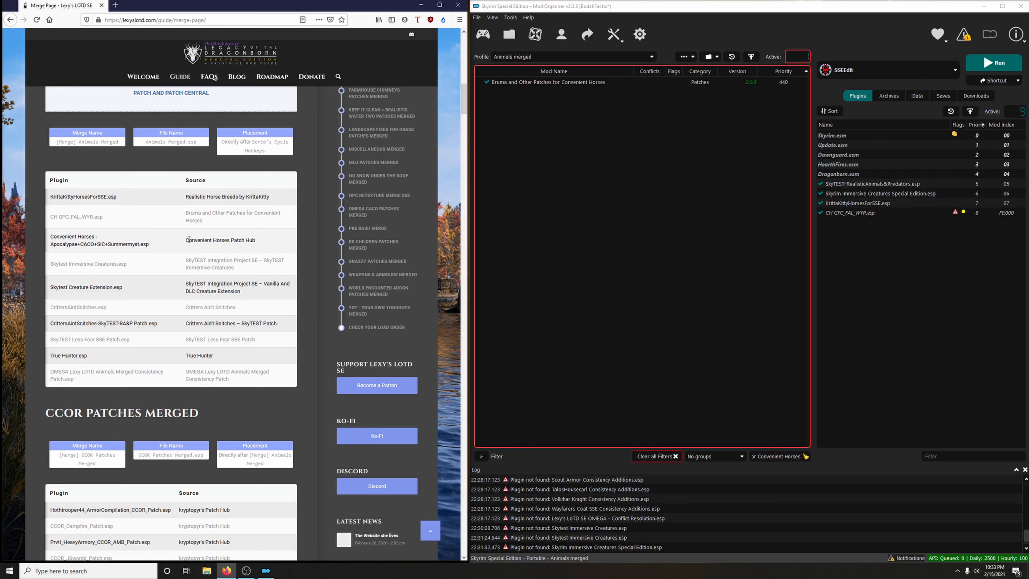
{"action": "left_click_drag", "start_coordinate": [188, 239], "coordinate": [254, 242]}
{"action": "right_click", "coordinate": [248, 242]}
{"action": "left_click", "coordinate": [255, 248]}
{"action": "left_click", "coordinate": [806, 457]}
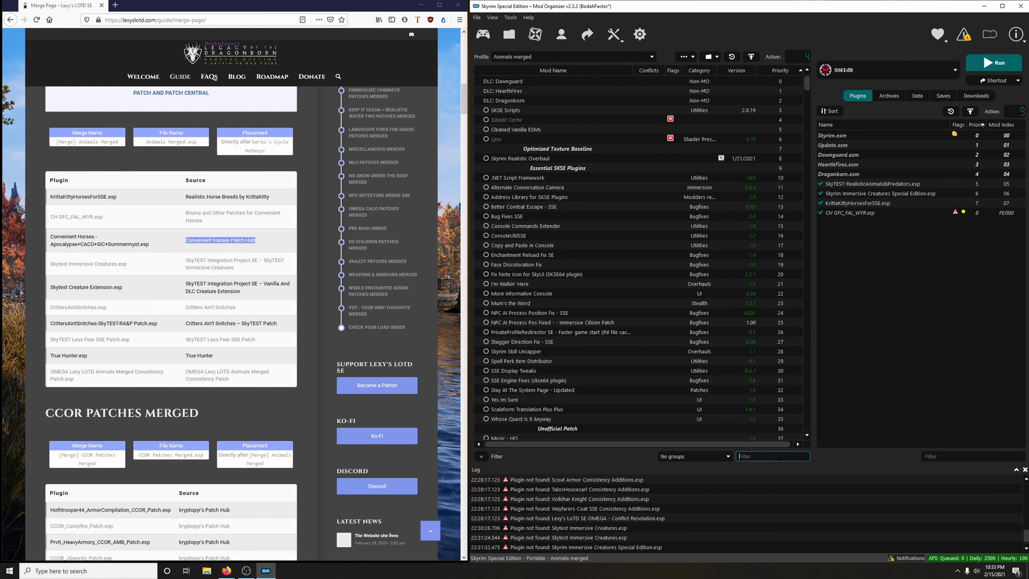
{"action": "right_click", "coordinate": [779, 456]}
{"action": "left_click", "coordinate": [801, 507]}
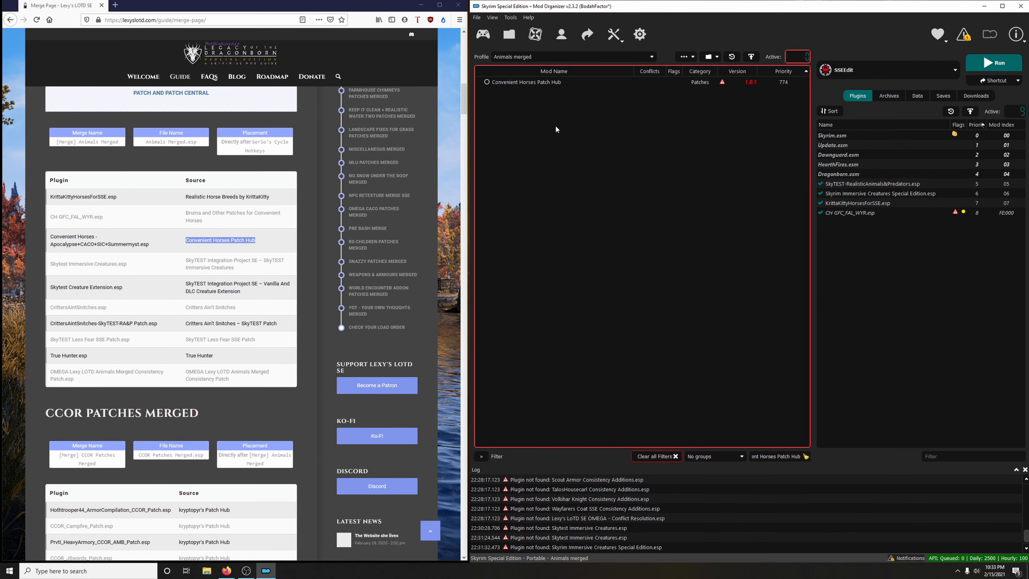
{"action": "left_click", "coordinate": [495, 83]}
{"action": "left_click", "coordinate": [487, 83]}
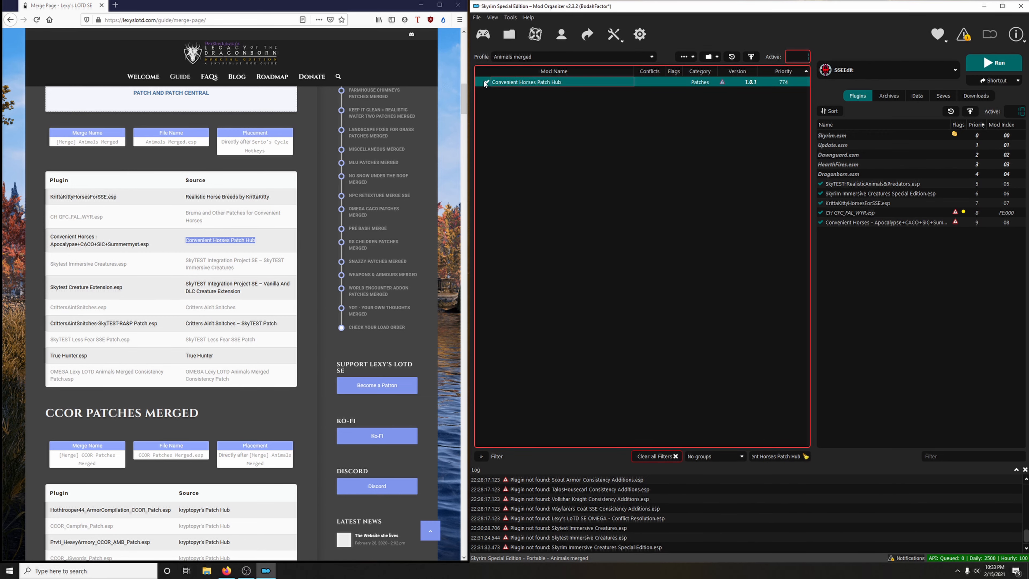
Step: Replace the filter with "SkyTEST Immersive Creatures" copied from the guide and enable that mod
{"action": "left_click", "coordinate": [214, 273]}
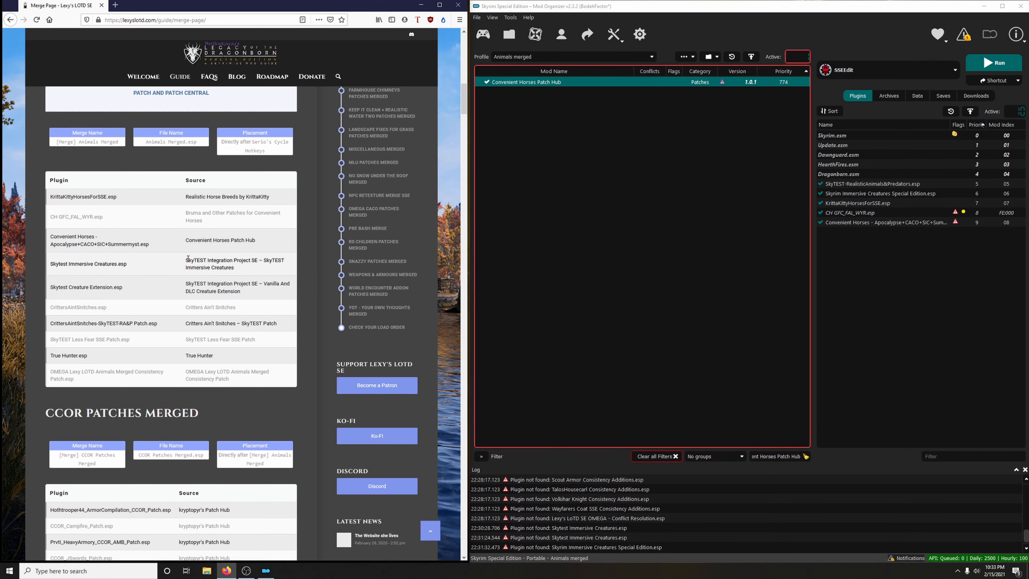
{"action": "left_click_drag", "start_coordinate": [265, 260], "coordinate": [277, 270]}
{"action": "right_click", "coordinate": [275, 260]}
{"action": "left_click", "coordinate": [293, 264]}
{"action": "left_click", "coordinate": [804, 457]}
{"action": "left_click", "coordinate": [805, 457]}
{"action": "right_click", "coordinate": [781, 457]}
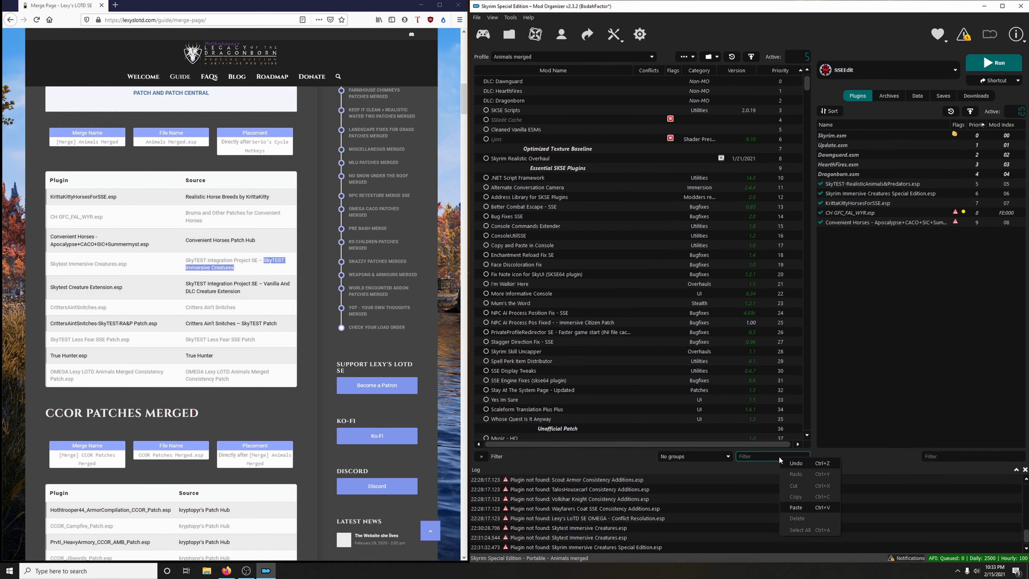
{"action": "left_click", "coordinate": [802, 512]}
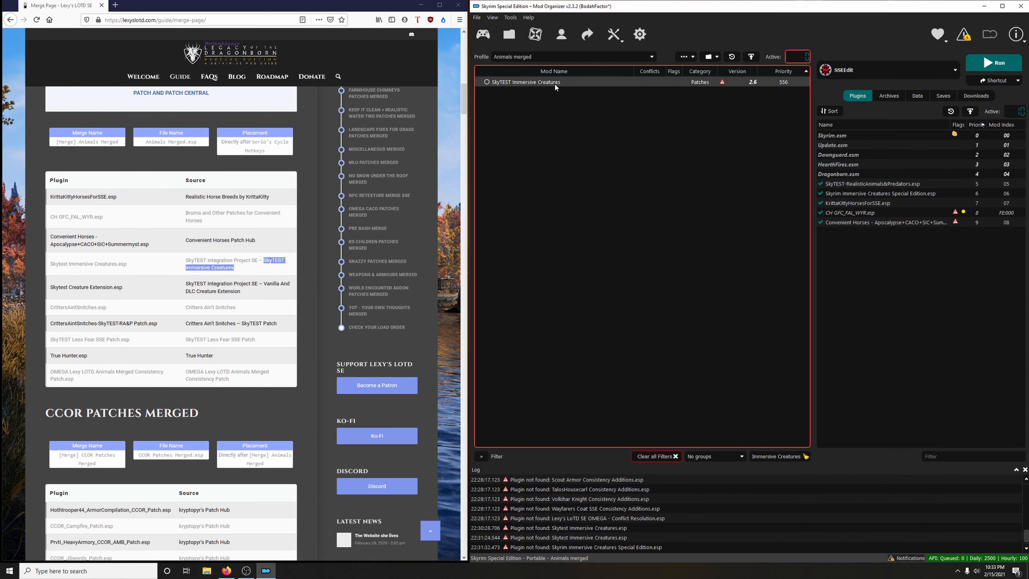
{"action": "left_click", "coordinate": [487, 82]}
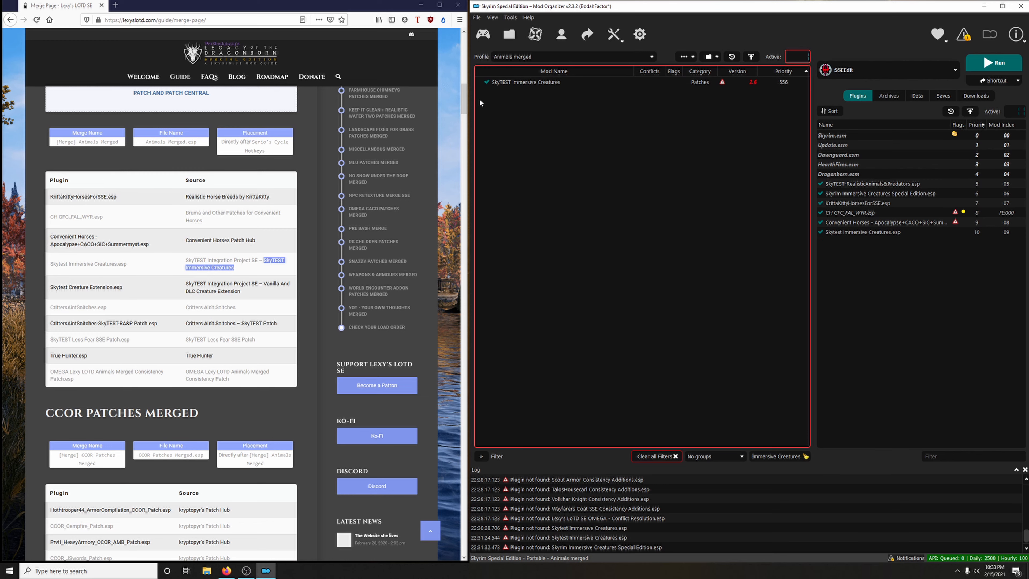
Step: Try filtering the mod list by "Creature Extension" copied from the guide's Skytest Creature Extension.esp row
{"action": "left_click", "coordinate": [255, 293]}
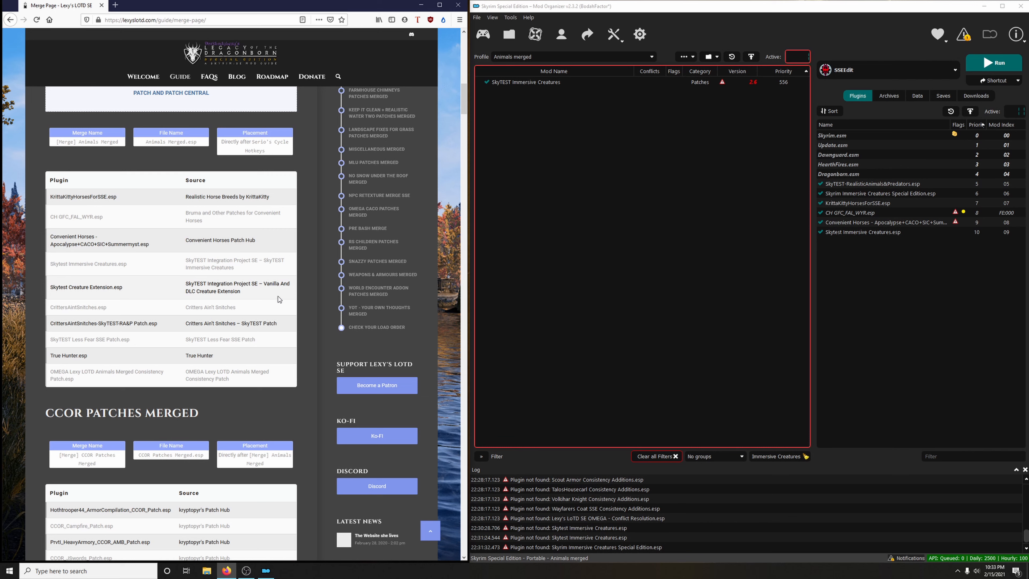
{"action": "left_click_drag", "start_coordinate": [197, 292], "coordinate": [242, 293]}
{"action": "right_click", "coordinate": [243, 293]}
{"action": "left_click", "coordinate": [268, 297]}
{"action": "left_click", "coordinate": [805, 456]}
{"action": "right_click", "coordinate": [783, 458]}
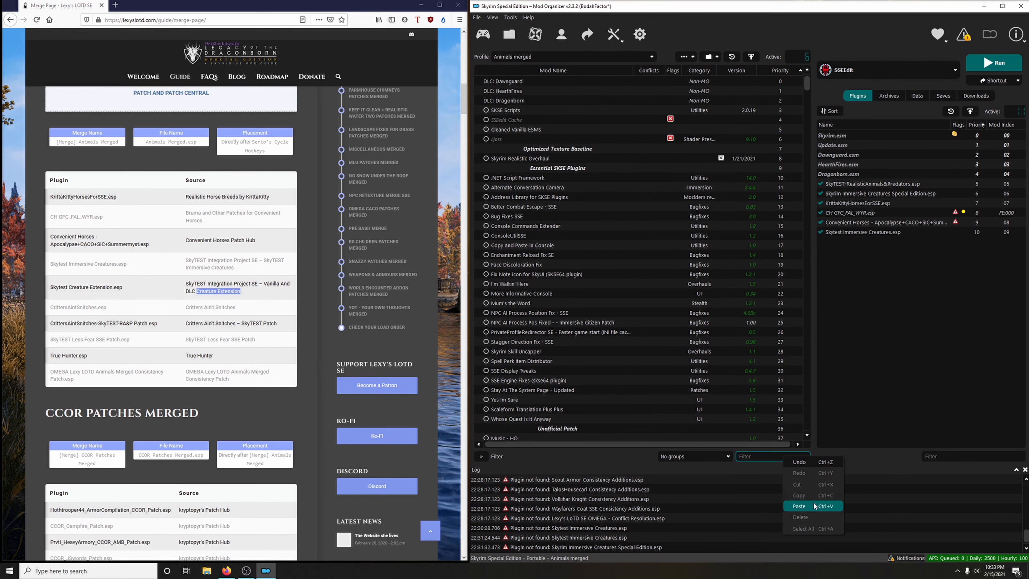
{"action": "left_click", "coordinate": [799, 505]}
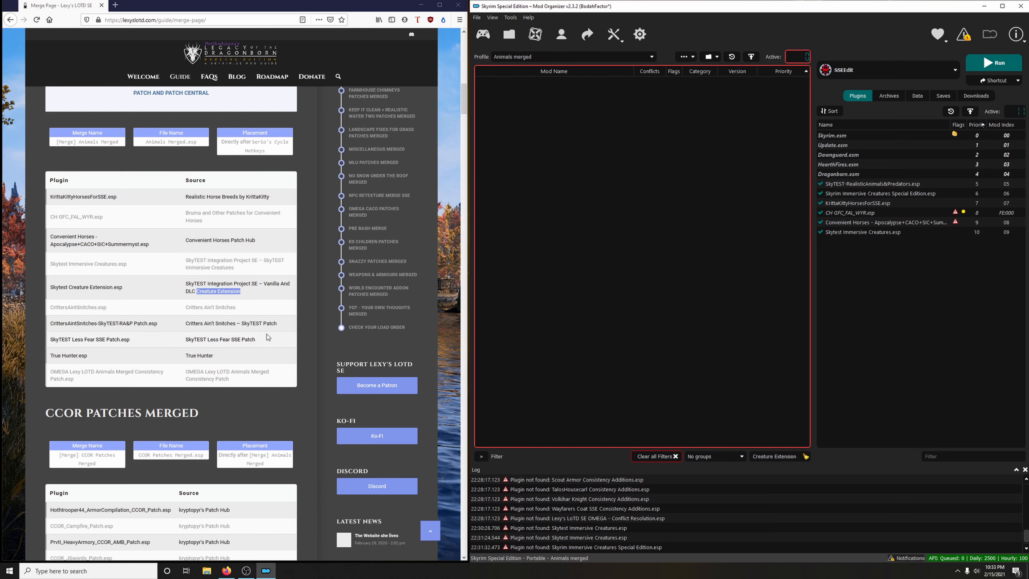
Step: Filter the mod list by "skytest" and enable SkyTEST Vanilla and DLC Creation Extension
{"action": "left_click_drag", "start_coordinate": [800, 456], "coordinate": [669, 447]}
{"action": "type", "text": "skytes"}
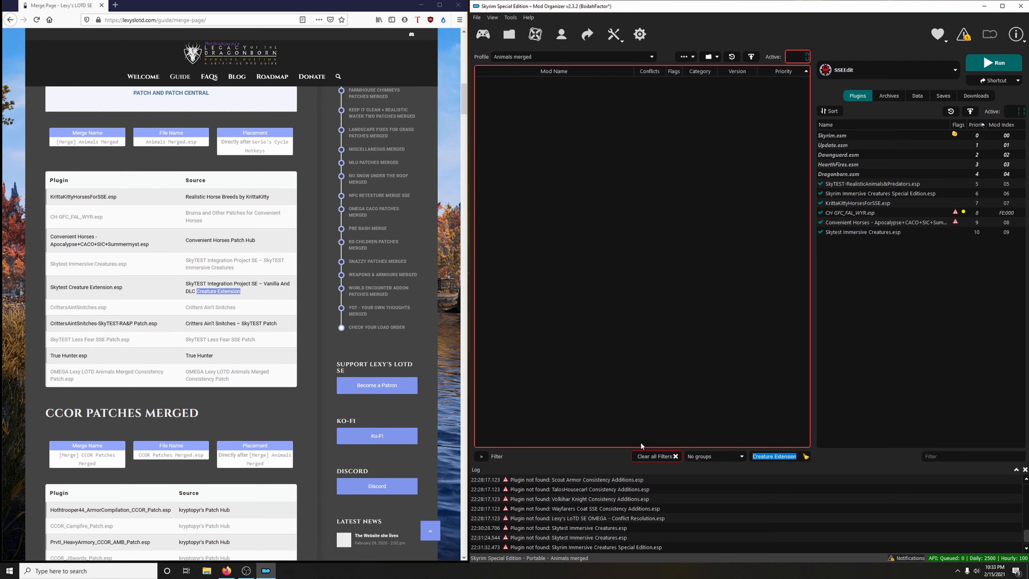
{"action": "type", "text": "t"}
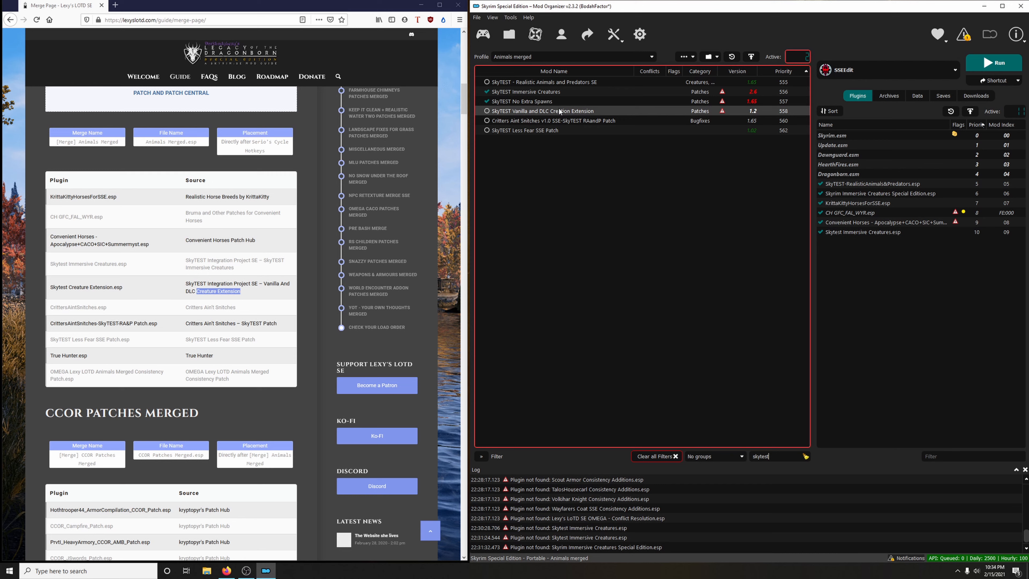
{"action": "left_click", "coordinate": [486, 111]}
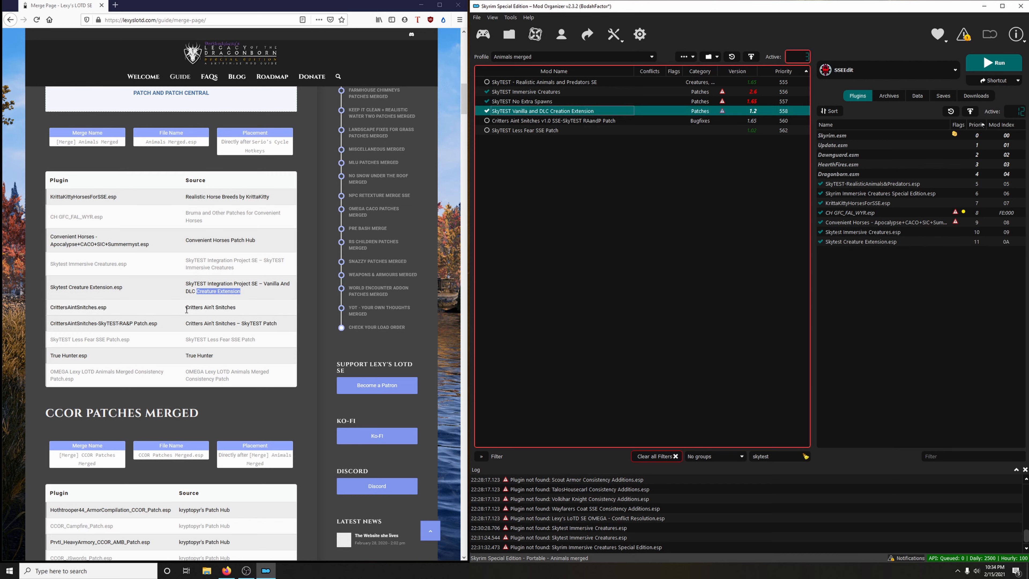
Step: Filter the mod list by "Critters", shortened from the source name "Critters Ain't Snitches" copied from the guide
{"action": "left_click_drag", "start_coordinate": [186, 310], "coordinate": [239, 310]}
{"action": "right_click", "coordinate": [227, 317]}
{"action": "left_click", "coordinate": [241, 317]}
{"action": "left_click", "coordinate": [806, 456]}
{"action": "right_click", "coordinate": [777, 459]}
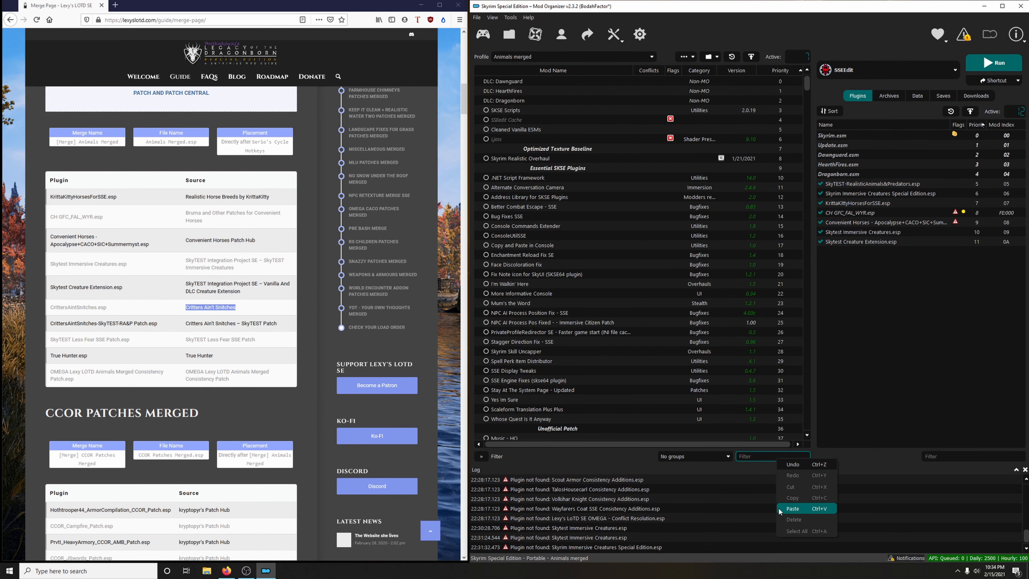
{"action": "left_click", "coordinate": [784, 510]}
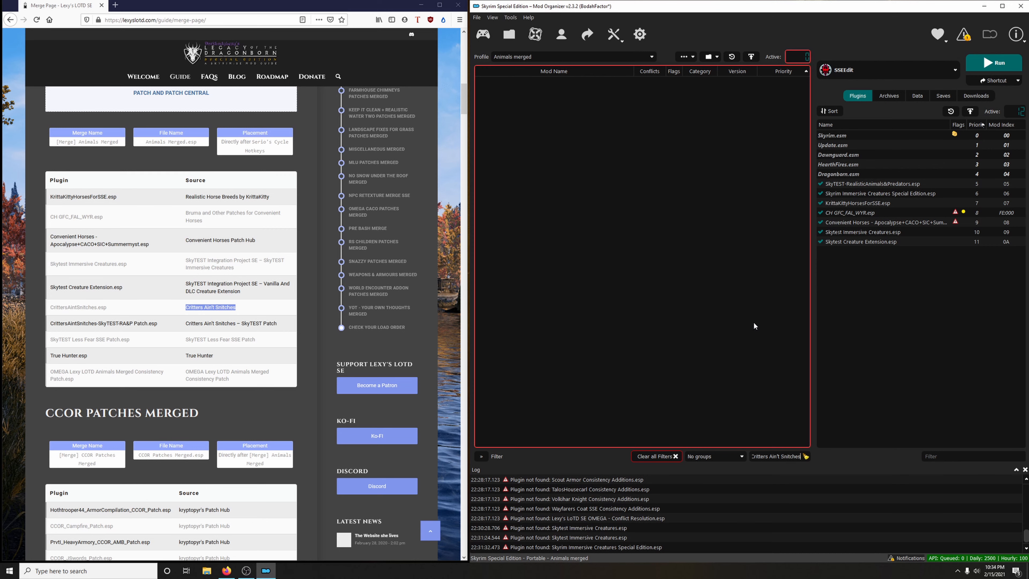
{"action": "key", "text": "BackSpace"}
{"action": "key", "text": "BackSpace"}
{"action": "key", "text": "BackSpace"}
{"action": "key", "text": "BackSpace"}
{"action": "key", "text": "BackSpace"}
{"action": "key", "text": "BackSpace"}
{"action": "key", "text": "BackSpace"}
{"action": "key", "text": "BackSpace"}
{"action": "key", "text": "BackSpace"}
{"action": "key", "text": "BackSpace"}
{"action": "key", "text": "BackSpace"}
{"action": "key", "text": "BackSpace"}
{"action": "key", "text": "BackSpace"}
{"action": "key", "text": "BackSpace"}
{"action": "key", "text": "BackSpace"}
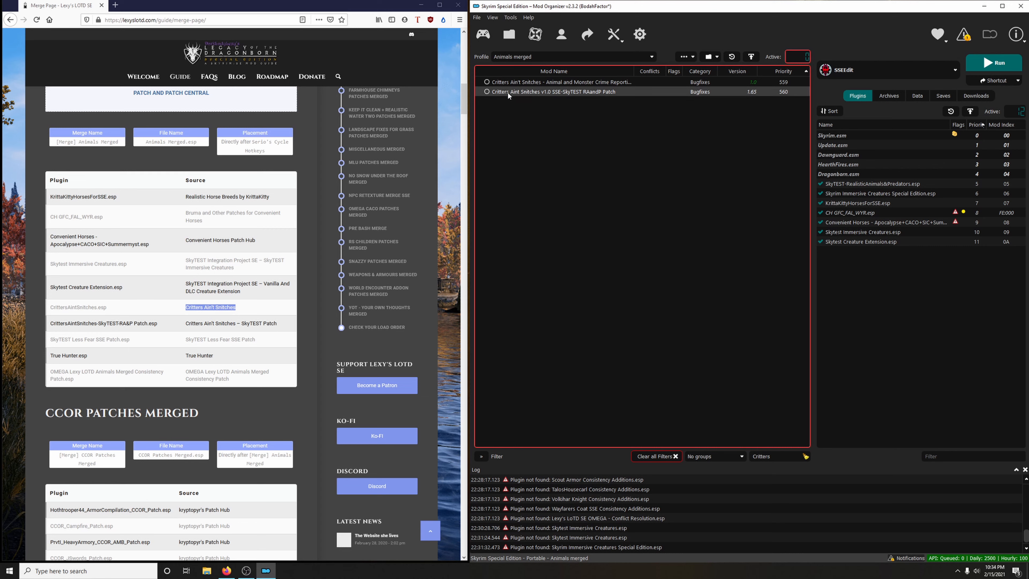
Step: Enable the main Critters Ain't Snitches mod and its v1.0 SSE-SkyTEST RAandP Patch
{"action": "left_click", "coordinate": [501, 85]}
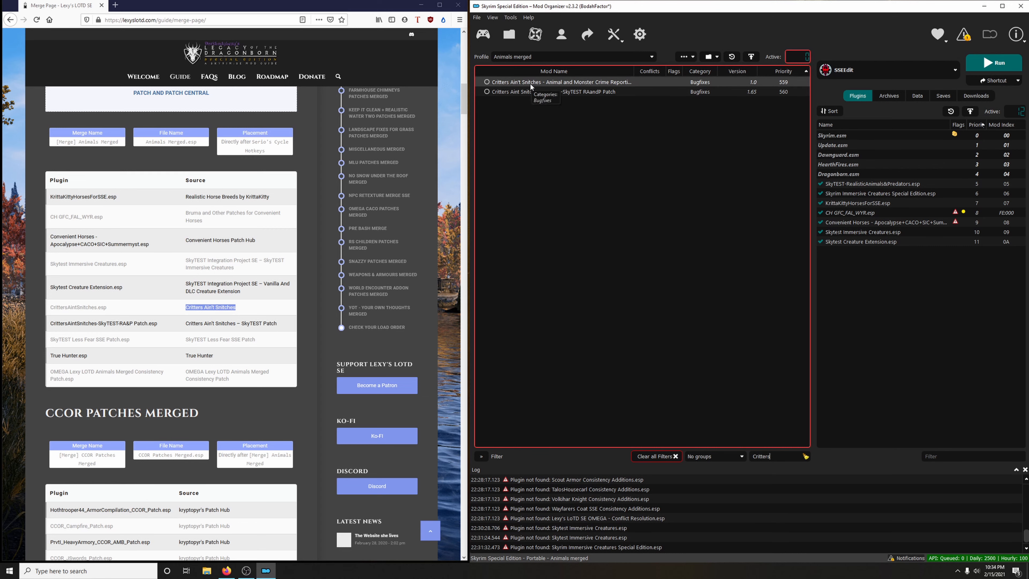
{"action": "left_click", "coordinate": [487, 82]}
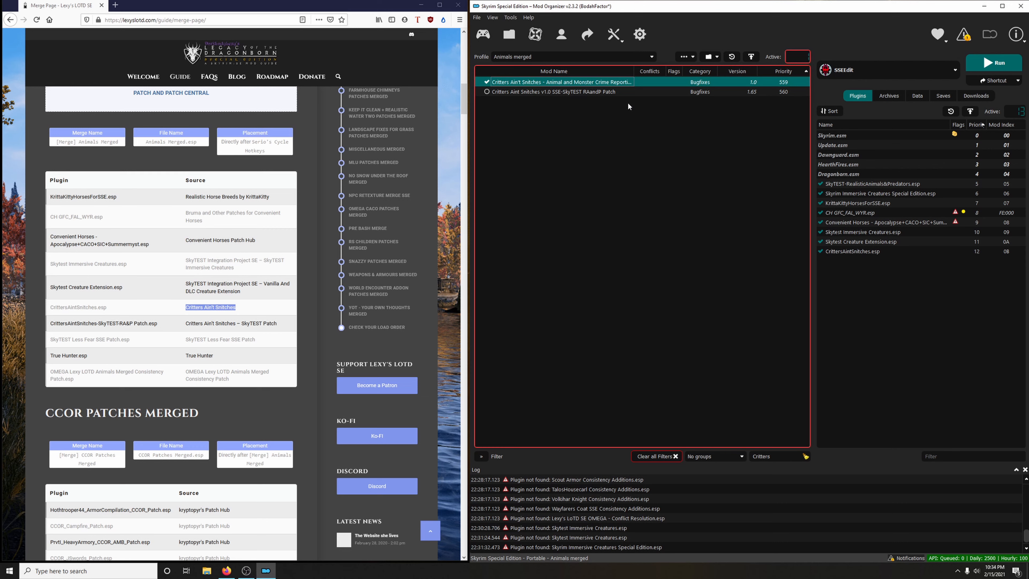
{"action": "left_click", "coordinate": [487, 92]}
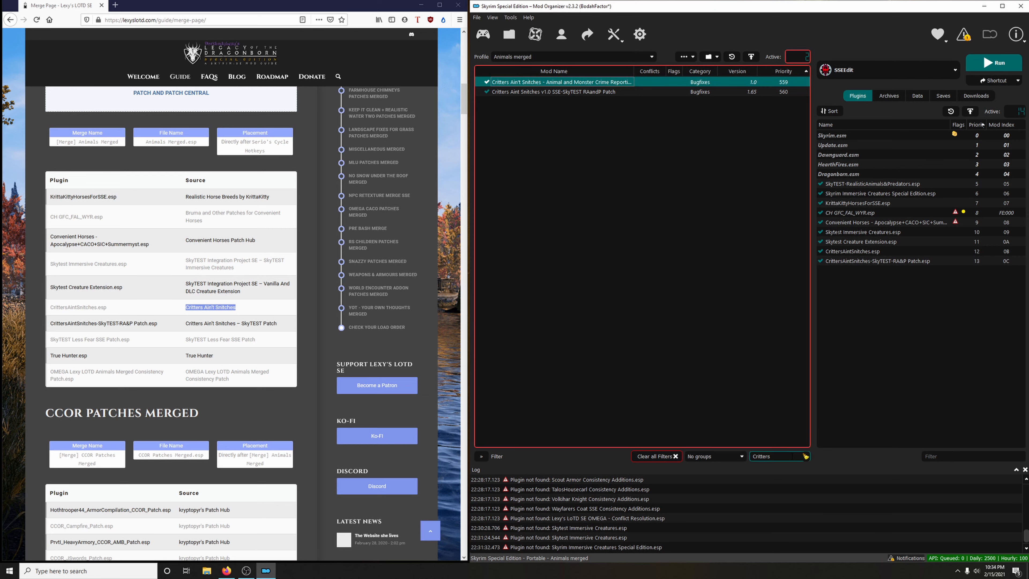
Step: Replace the filter with "less fear" and enable the SkyTEST Less Fear SSE Patch
{"action": "left_click", "coordinate": [805, 456]}
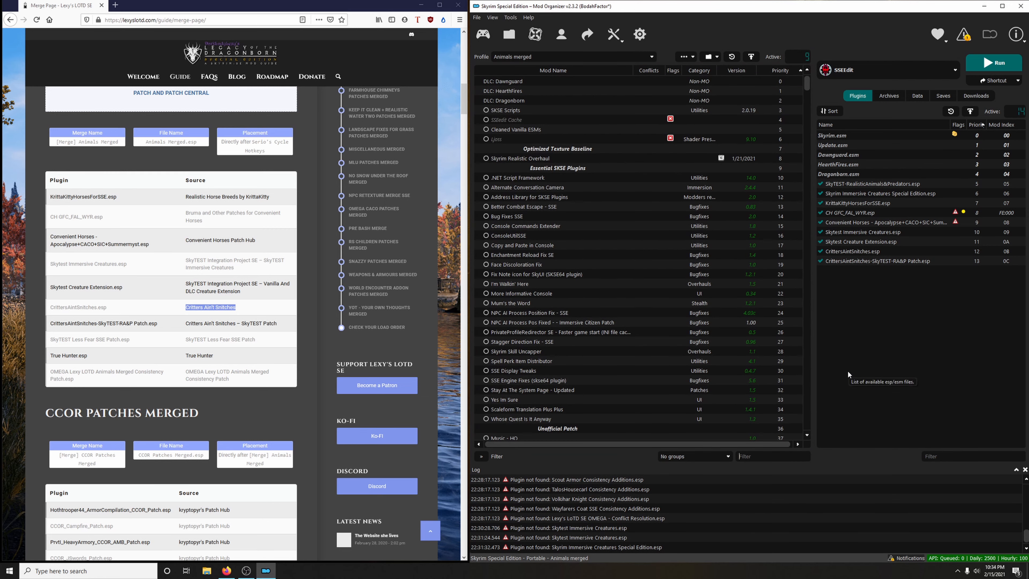
{"action": "type", "text": "less fear"}
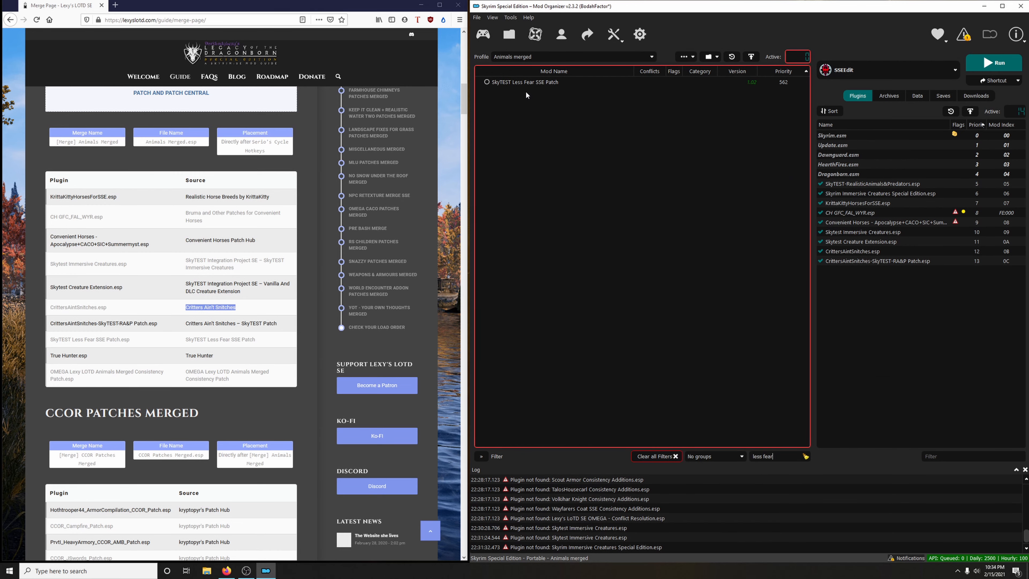
{"action": "left_click", "coordinate": [487, 82]}
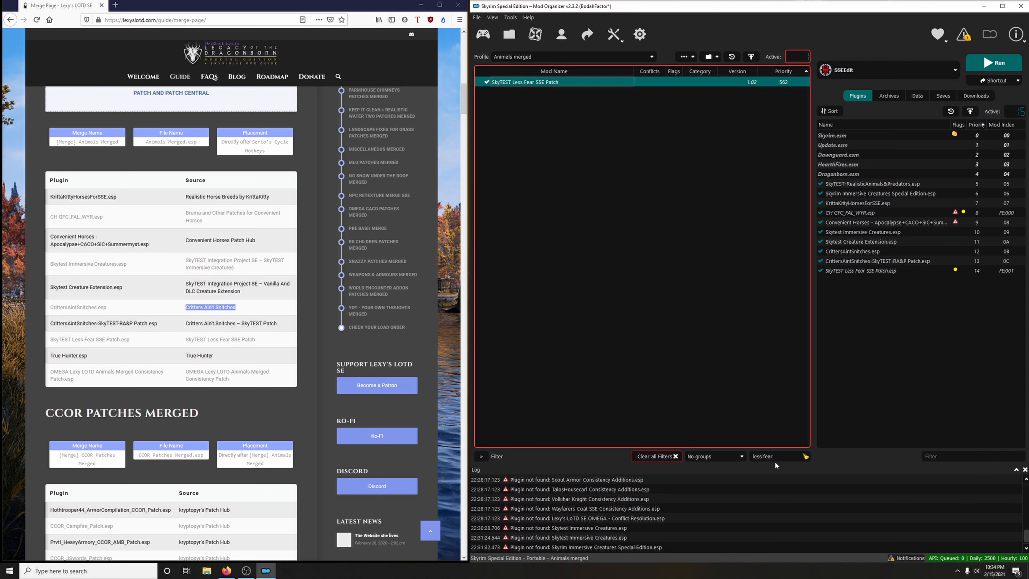
Step: Replace the filter with "true hunter" and enable the True Hunter mod
{"action": "left_click", "coordinate": [239, 346]}
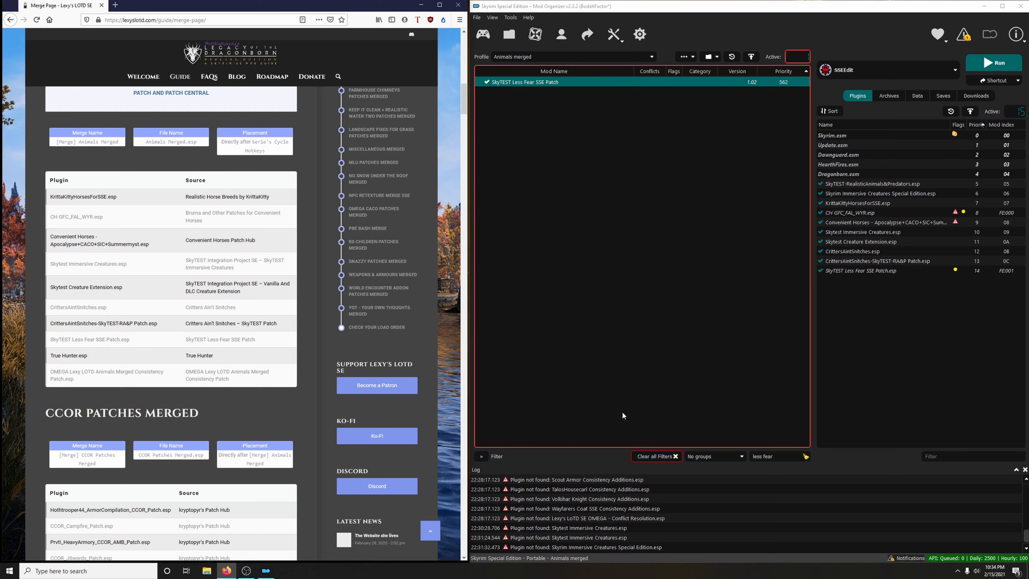
{"action": "left_click", "coordinate": [812, 460]}
{"action": "left_click", "coordinate": [806, 456]}
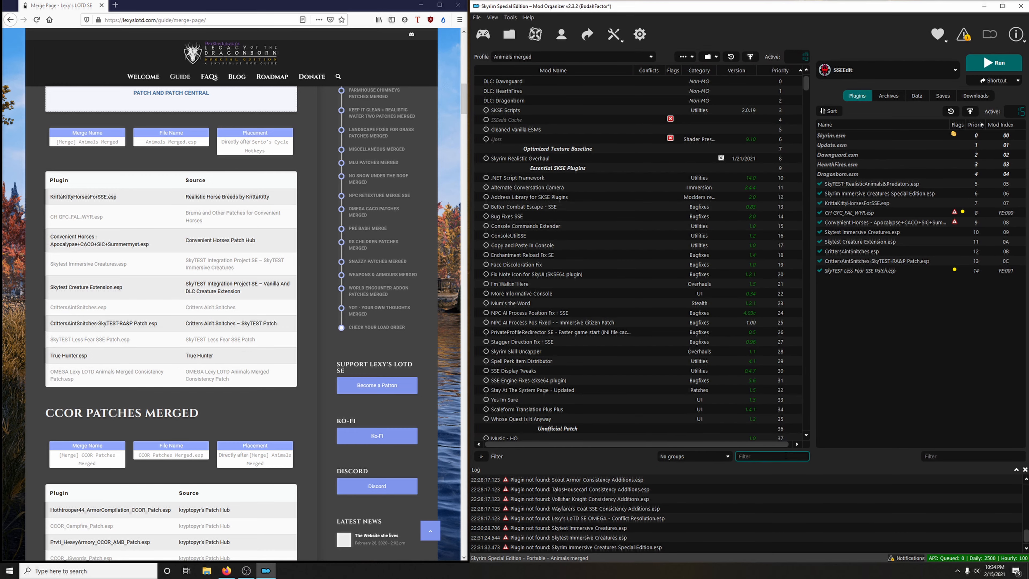
{"action": "type", "text": "true hu"}
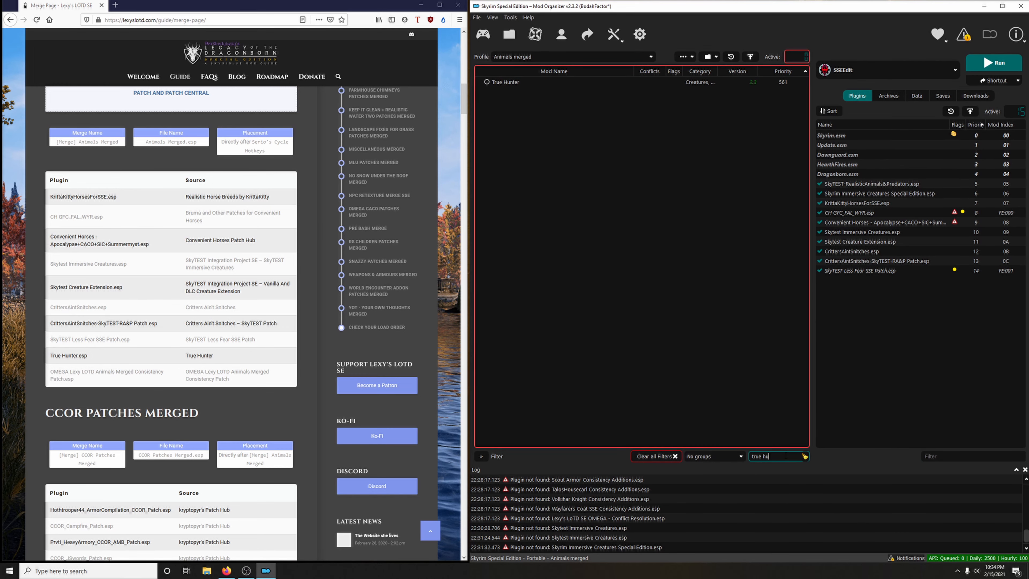
{"action": "type", "text": "nter"}
{"action": "left_click", "coordinate": [487, 82]}
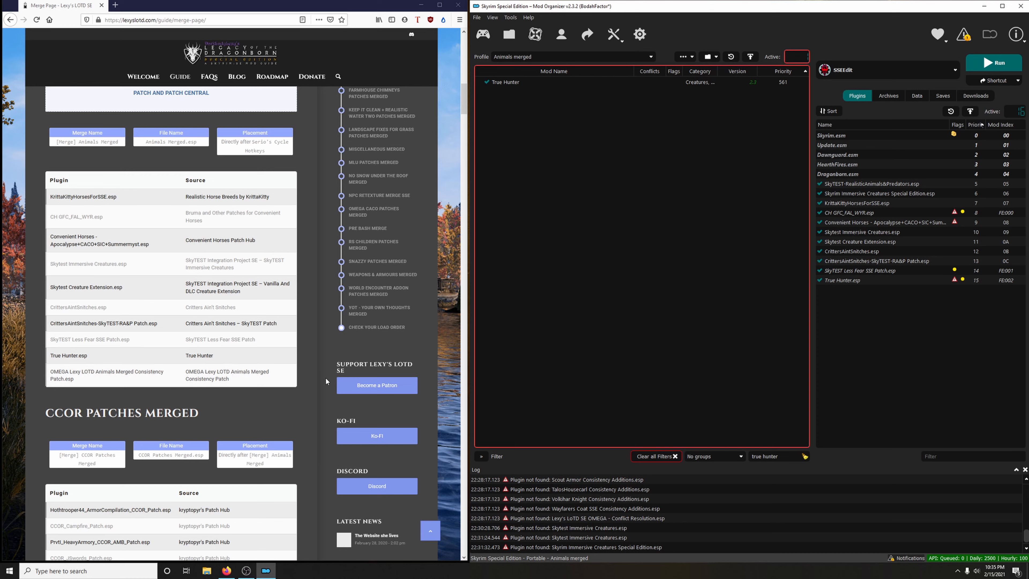
Step: Filter the mod list by "animals merg", enable the OMEGA Lexy LOTD Animals Merged Consistency Patch, and clear the filter
{"action": "left_click_drag", "start_coordinate": [788, 457], "coordinate": [716, 455]}
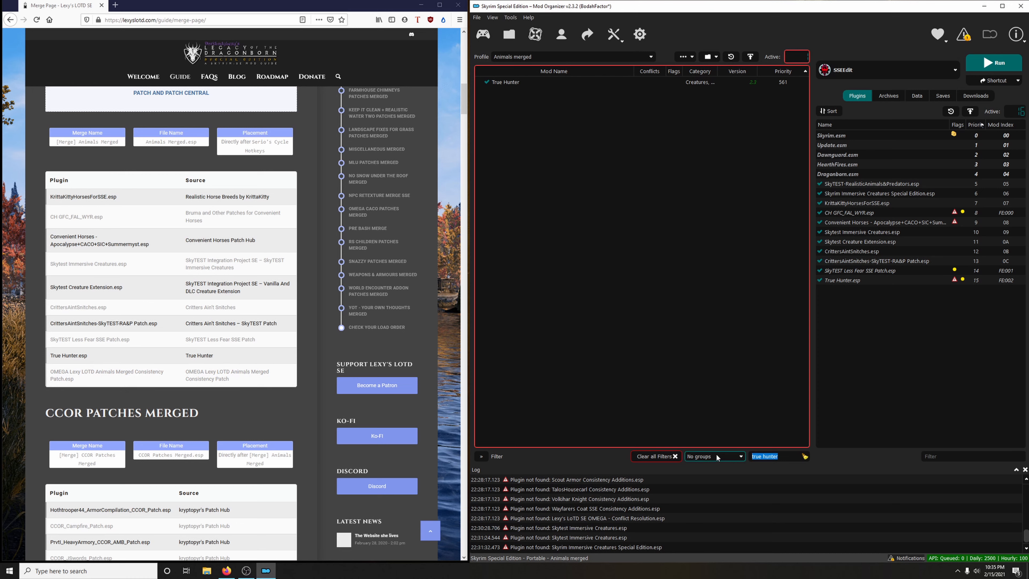
{"action": "type", "text": "animal s"}
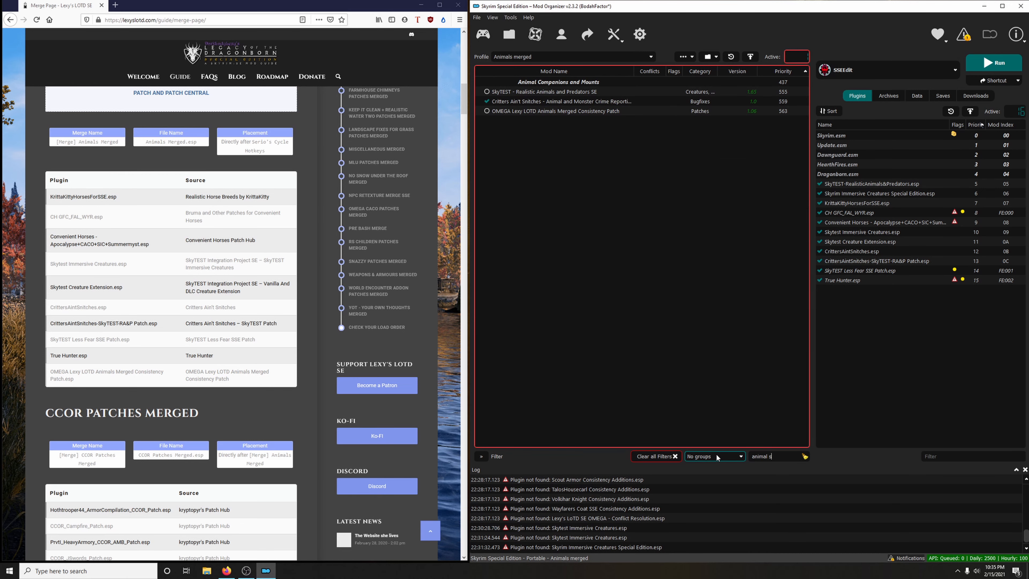
{"action": "key", "text": "BackSpace"}
{"action": "key", "text": "BackSpace"}
{"action": "type", "text": "s merg"}
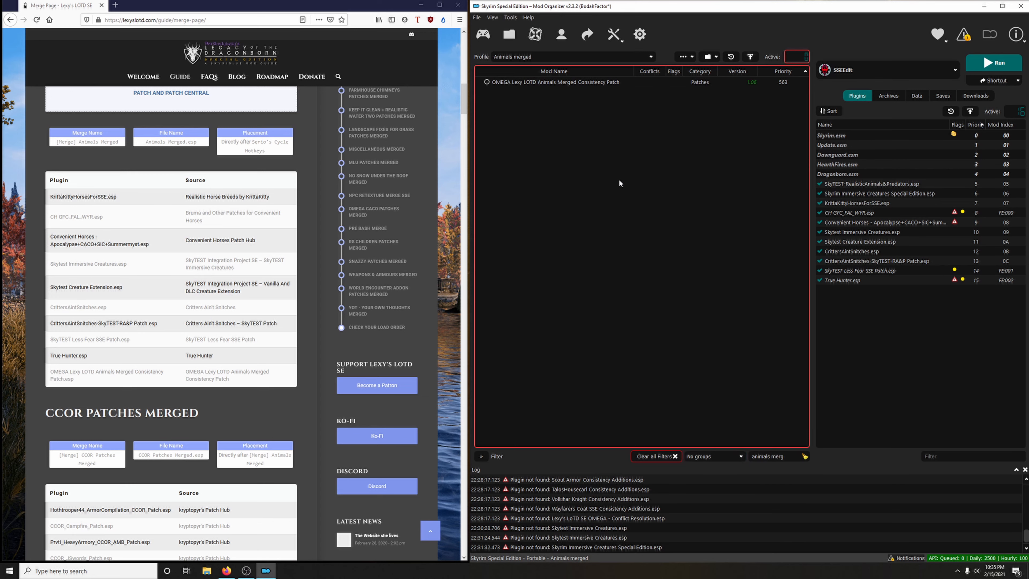
{"action": "left_click", "coordinate": [486, 82]}
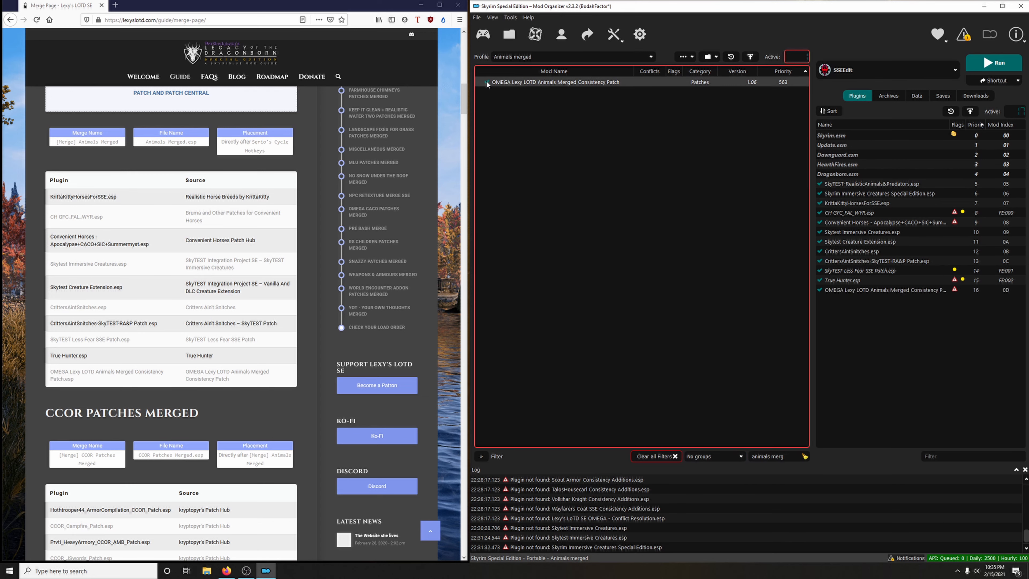
{"action": "left_click", "coordinate": [805, 456]}
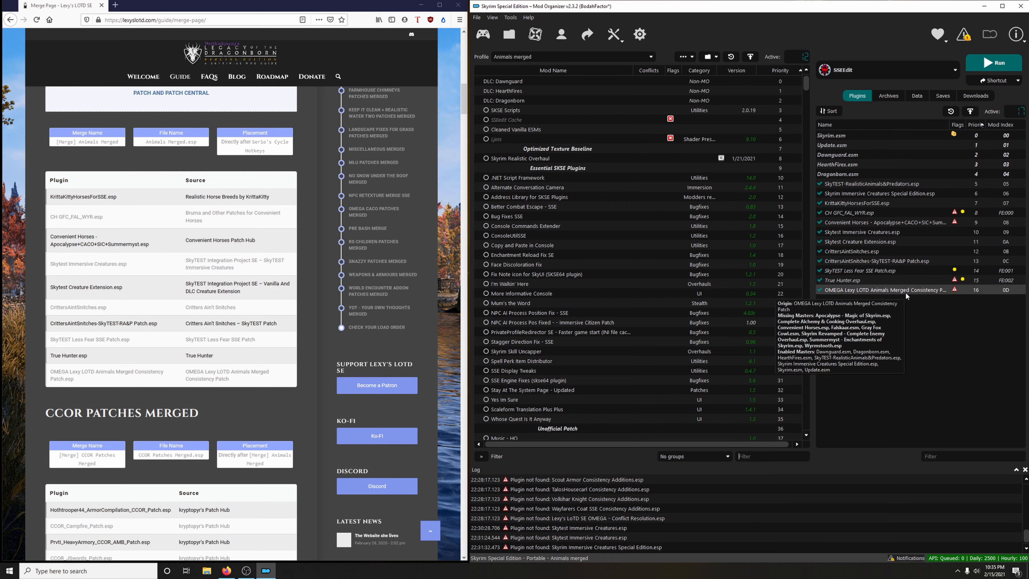
Step: Check the missing masters of CH GFC_FAL_WYR.esp, filter the mod list by "horses", and enable Convenient Horses
{"action": "mouse_move", "coordinate": [951, 217]}
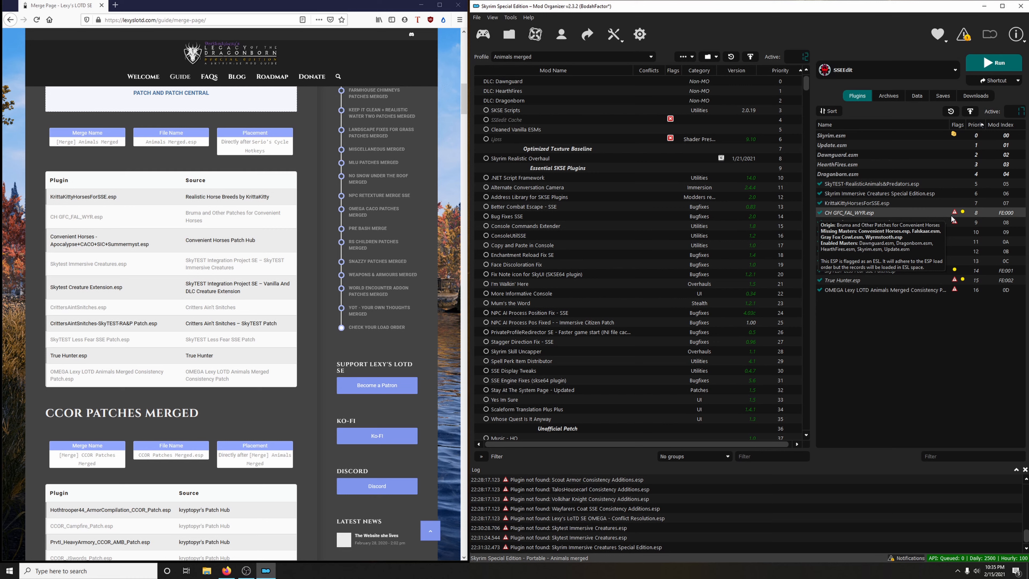
{"action": "left_click", "coordinate": [755, 460]}
{"action": "type", "text": "convi"}
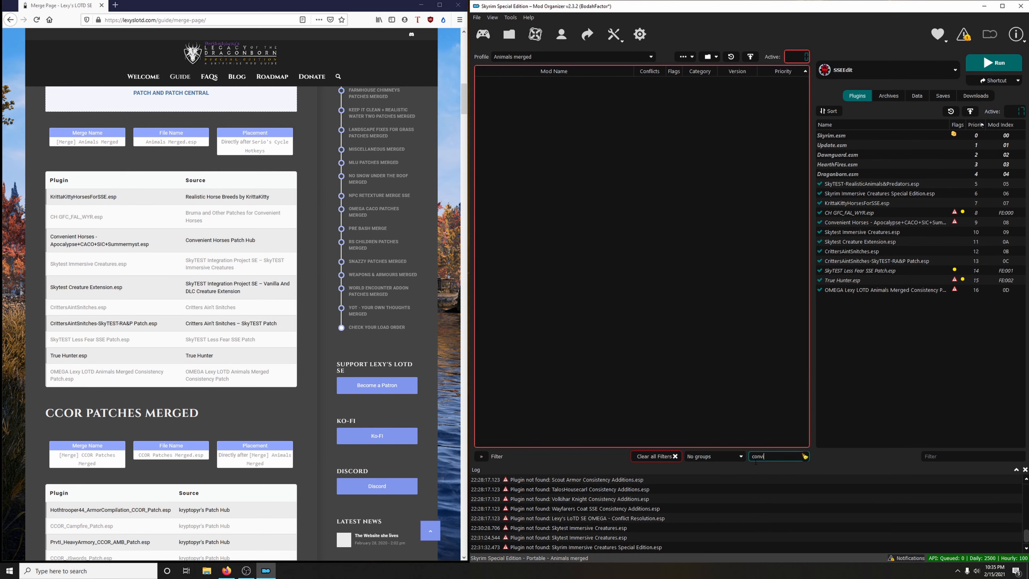
{"action": "key", "text": "BackSpace"}
{"action": "key", "text": "BackSpace"}
{"action": "key", "text": "BackSpace"}
{"action": "key", "text": "BackSpace"}
{"action": "key", "text": "BackSpace"}
{"action": "type", "text": "horses"}
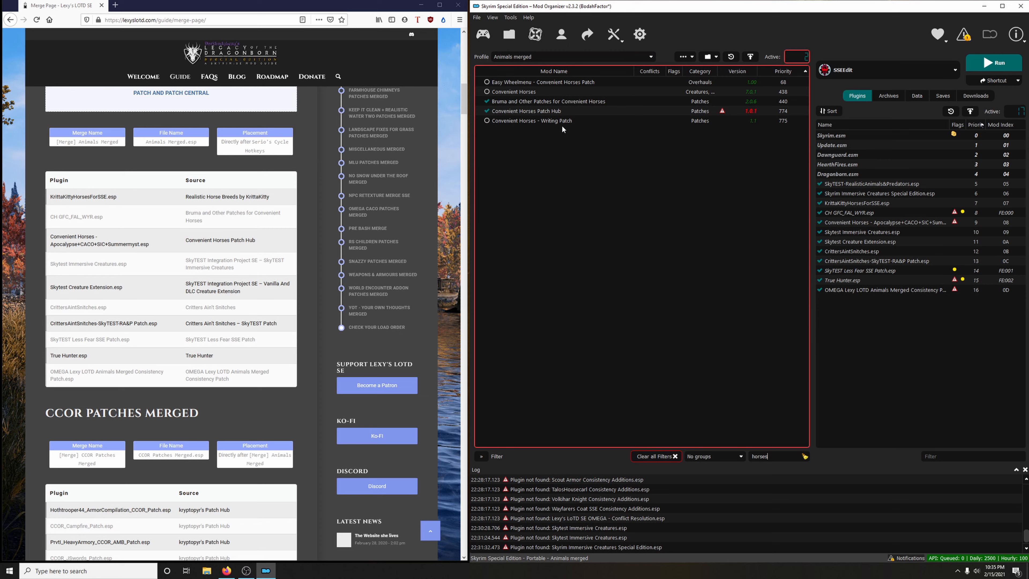
{"action": "left_click", "coordinate": [487, 92]}
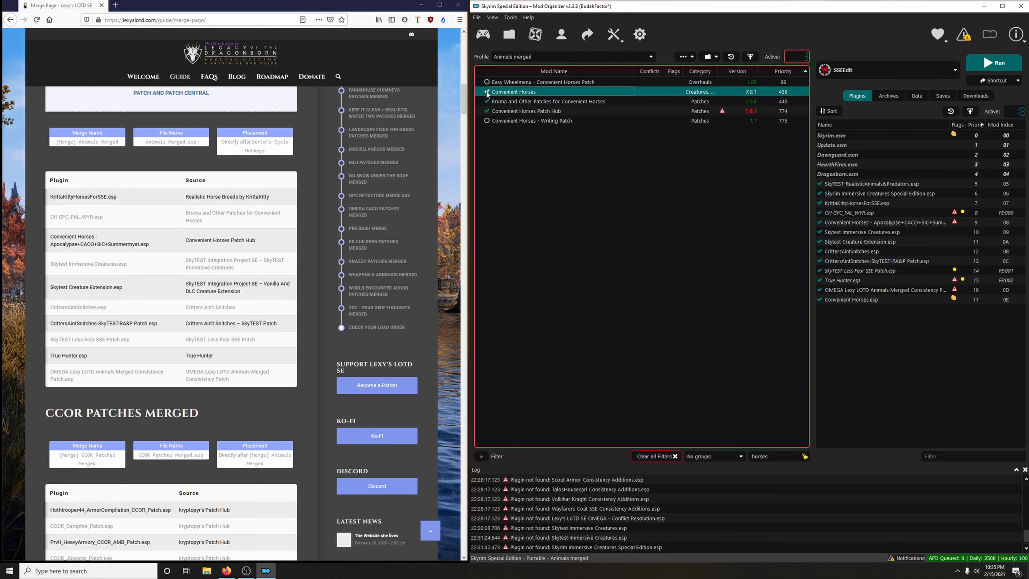
Step: Replace the filter with "fals" and enable the main Falskaar mod
{"action": "mouse_move", "coordinate": [946, 213]}
{"action": "double_click", "coordinate": [760, 456]}
{"action": "type", "text": "fals"}
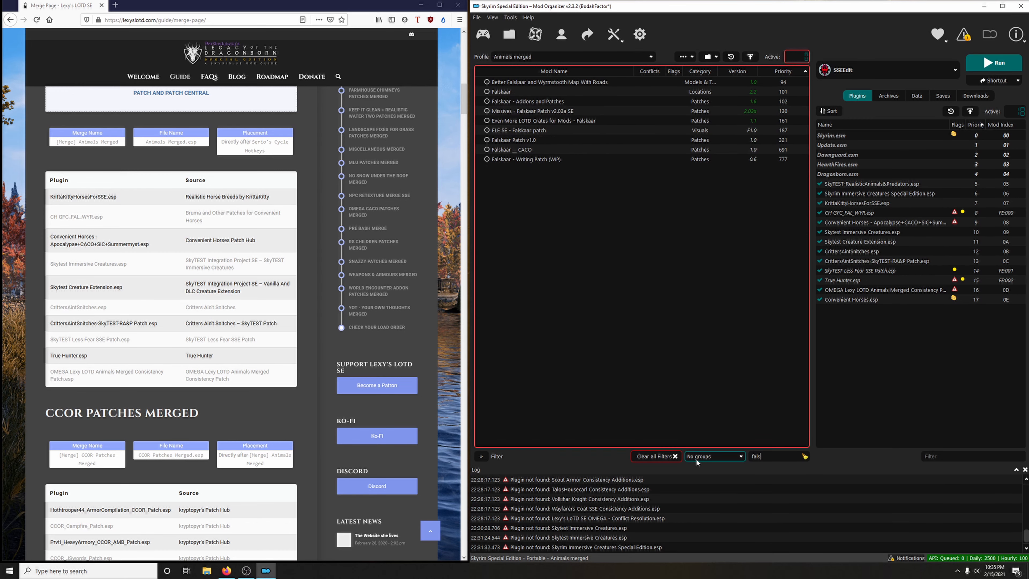
{"action": "left_click", "coordinate": [487, 93]}
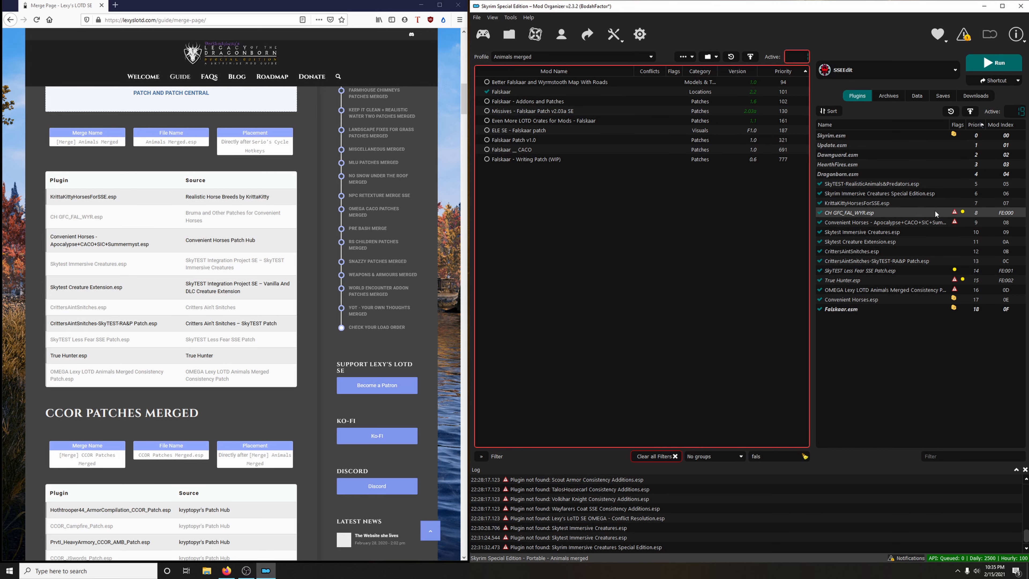
Step: Replace the filter with "gray cowl" and enable the main The Gray Cowl of Nocturnal SE mod
{"action": "mouse_move", "coordinate": [935, 212]}
{"action": "double_click", "coordinate": [760, 457]}
{"action": "type", "text": "gray cowl"}
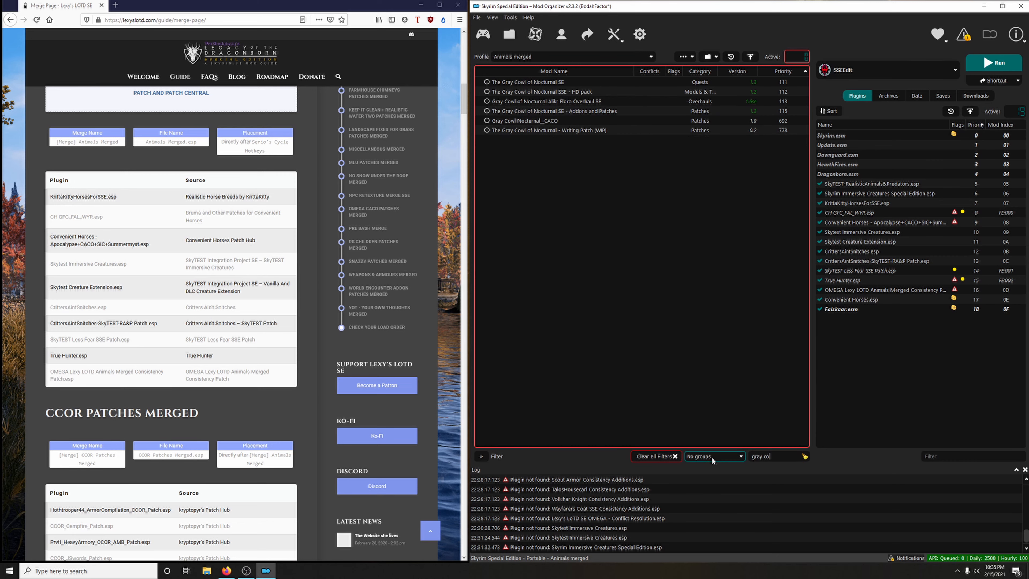
{"action": "left_click", "coordinate": [487, 82]}
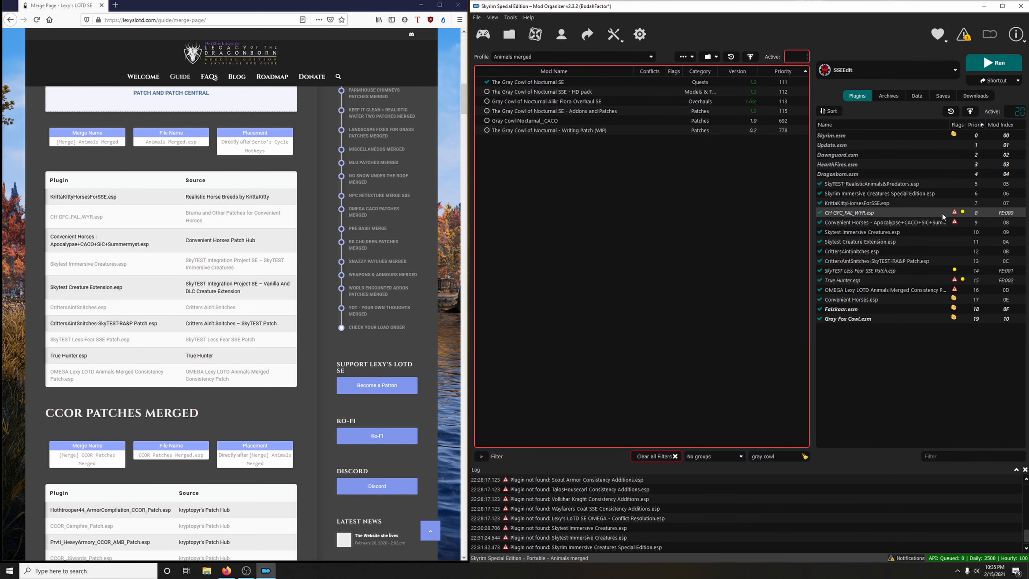
Step: Replace the filter with "wyrm" and enable the main Wyrmstooth mod
{"action": "mouse_move", "coordinate": [942, 216]}
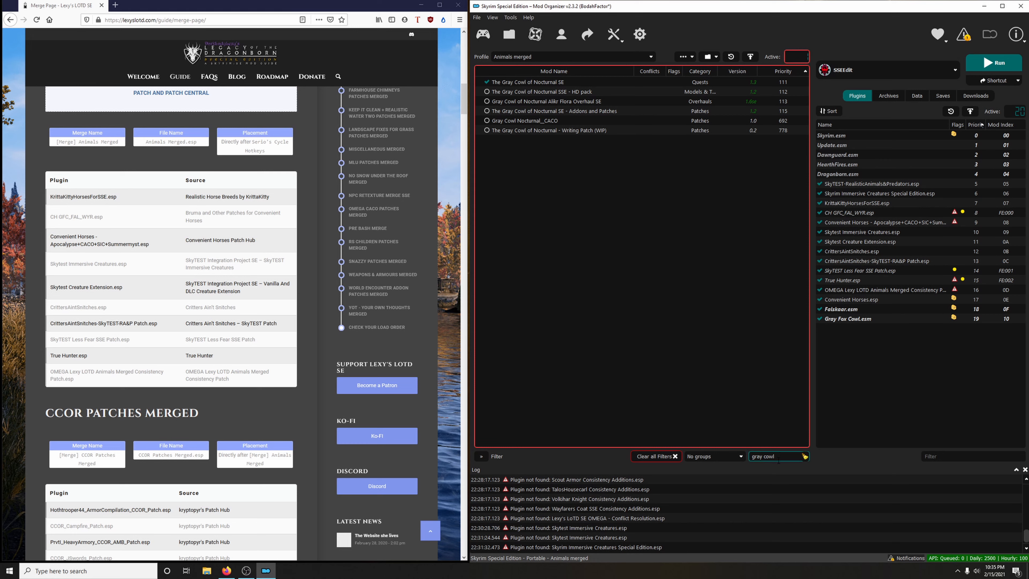
{"action": "left_click_drag", "start_coordinate": [780, 458], "coordinate": [705, 460]}
{"action": "type", "text": "wyrm"}
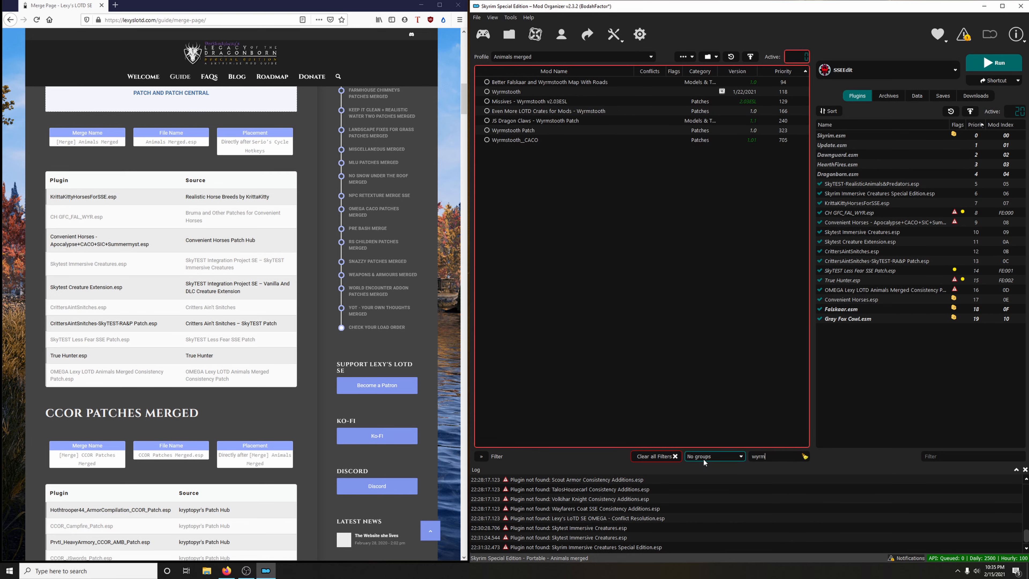
{"action": "left_click", "coordinate": [487, 92]}
Step: Check the Convenient Horses patch's missing masters, filter by "apoc", and enable Apocalypse - Magic of Skyrim
{"action": "mouse_move", "coordinate": [955, 222]}
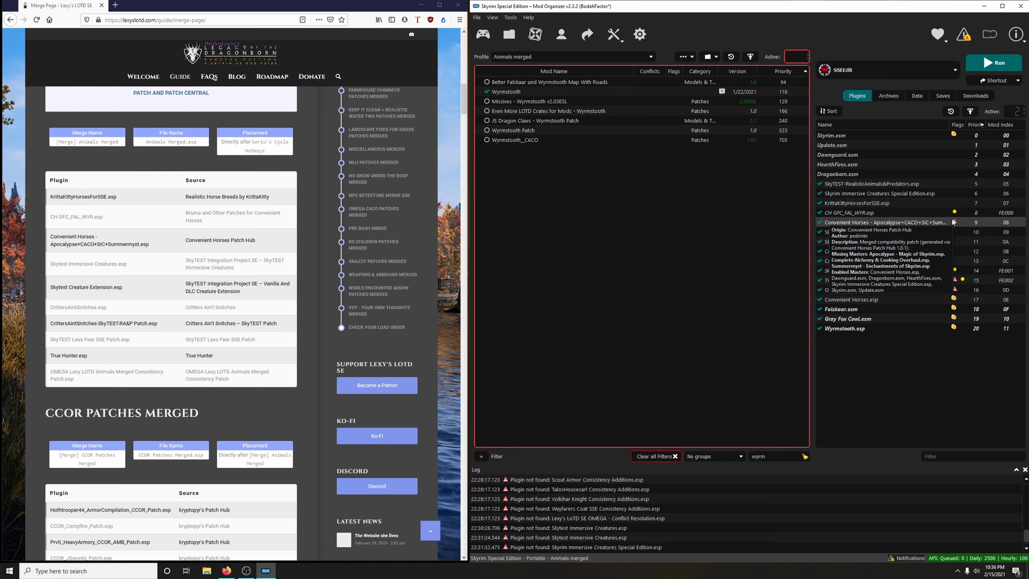
{"action": "left_click_drag", "start_coordinate": [775, 457], "coordinate": [675, 457]}
{"action": "type", "text": "apoc"}
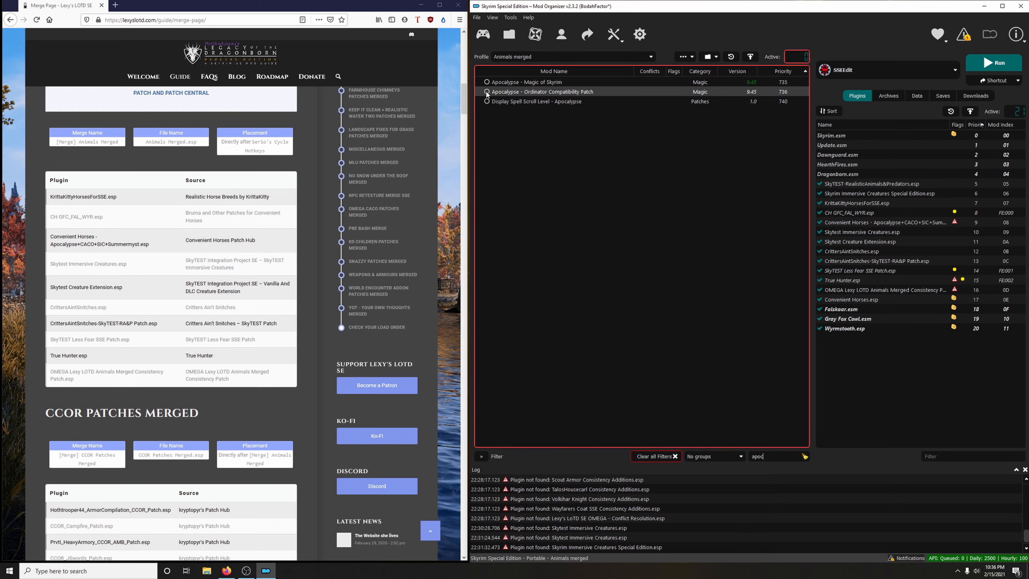
{"action": "left_click", "coordinate": [486, 82]}
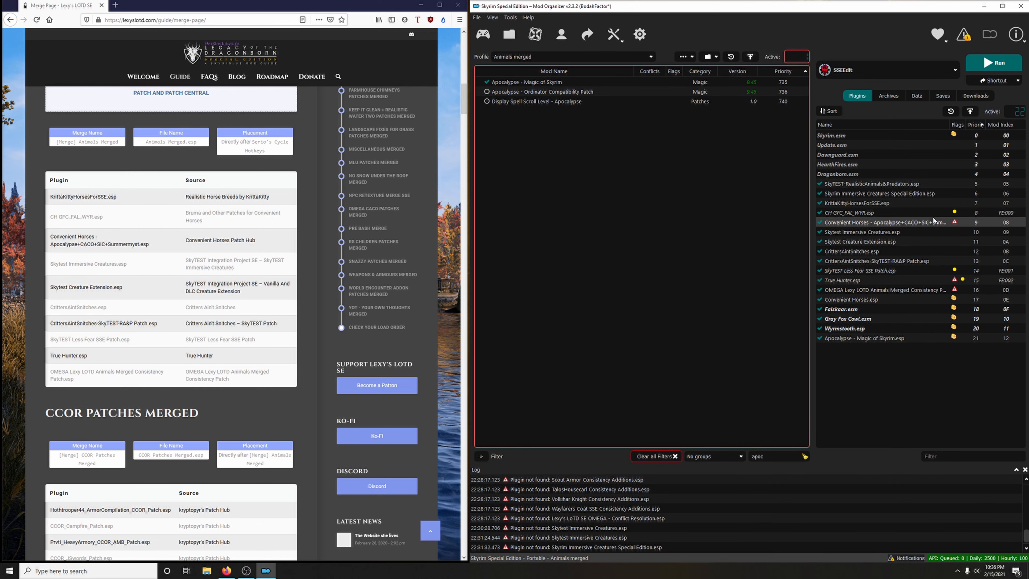
Step: Replace the filter with "cooking" and enable the main Complete Alchemy and Cooking Overhaul mod
{"action": "mouse_move", "coordinate": [933, 220]}
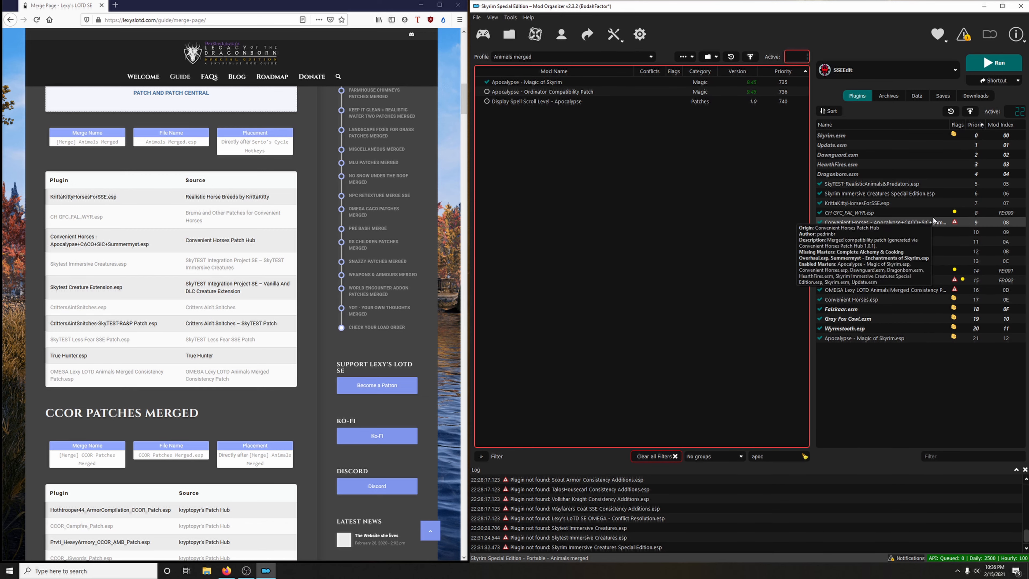
{"action": "left_click", "coordinate": [674, 456]}
{"action": "type", "text": "cooking"}
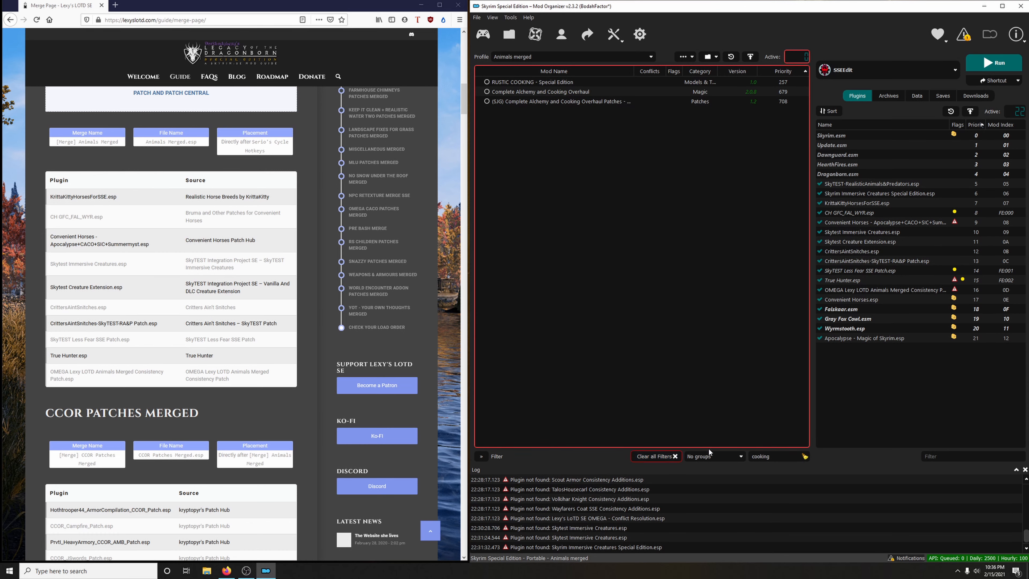
{"action": "left_click", "coordinate": [486, 92]}
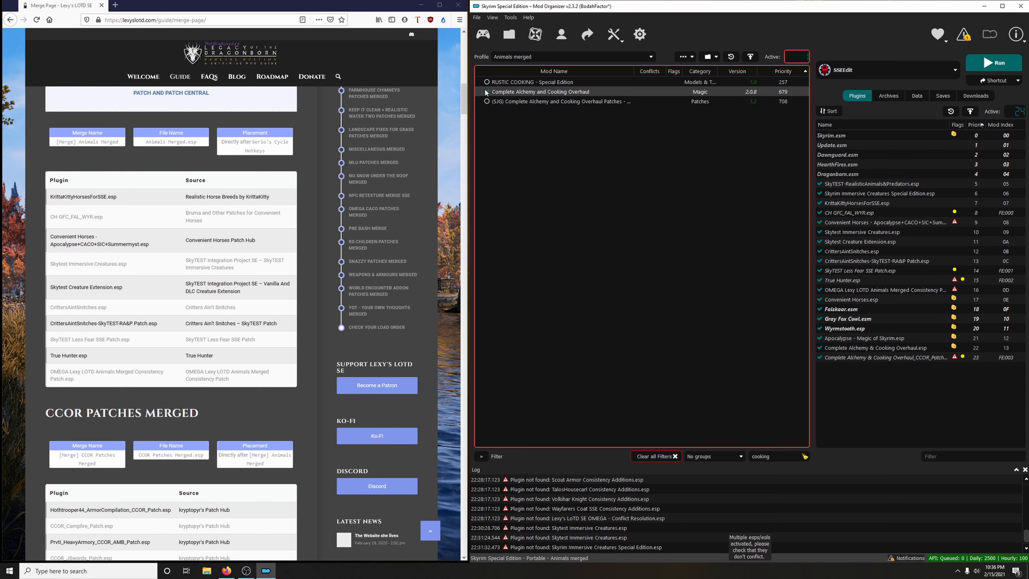
Step: Replace the filter with "summer" and enable Summermyst - Enchantments of Skyrim
{"action": "mouse_move", "coordinate": [884, 224]}
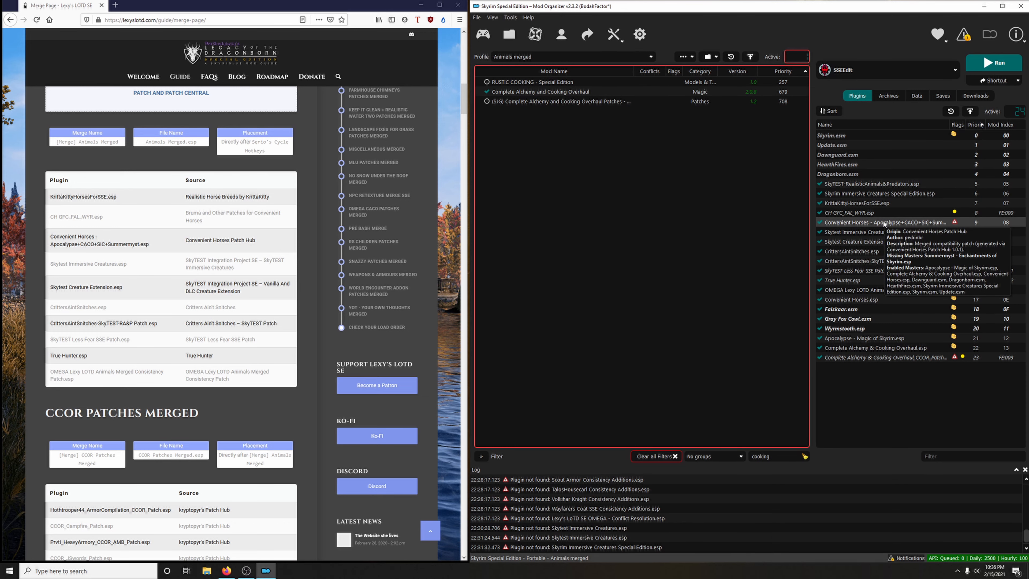
{"action": "double_click", "coordinate": [772, 456]}
{"action": "left_click", "coordinate": [771, 456]}
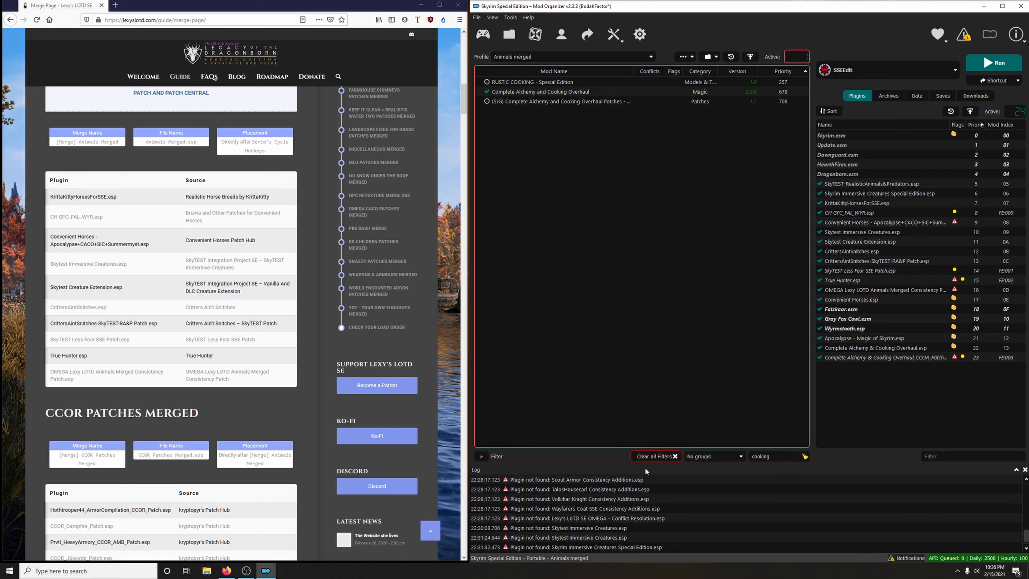
{"action": "key", "text": "BackSpace"}
{"action": "key", "text": "BackSpace"}
{"action": "key", "text": "BackSpace"}
{"action": "key", "text": "BackSpace"}
{"action": "key", "text": "BackSpace"}
{"action": "key", "text": "BackSpace"}
{"action": "key", "text": "BackSpace"}
{"action": "type", "text": "s"}
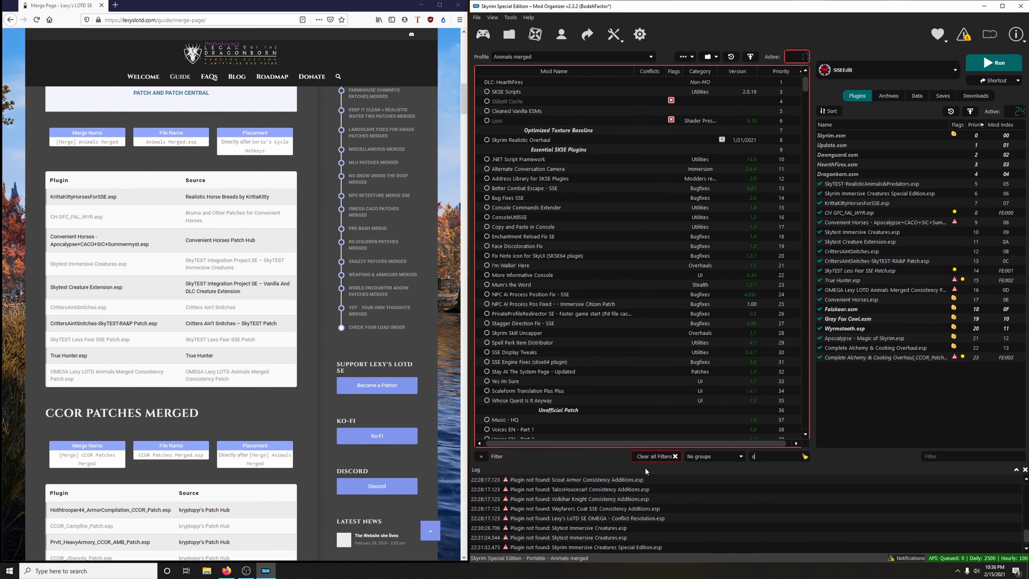
{"action": "type", "text": "ummer"}
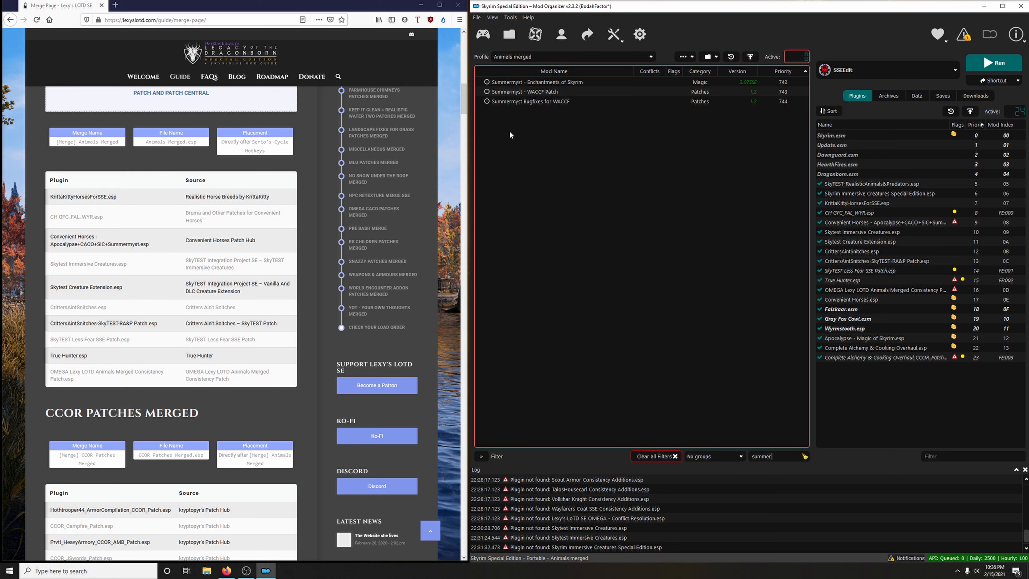
{"action": "left_click", "coordinate": [495, 84]}
{"action": "left_click", "coordinate": [487, 82]}
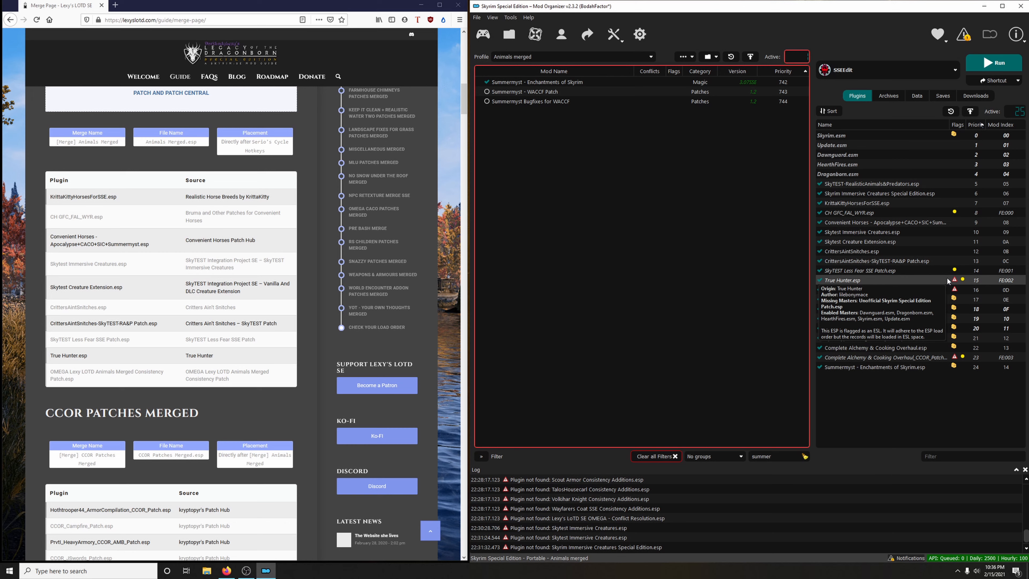
Step: Enable the Unofficial Skyrim Special Edition Patch using the filter "unoff", and Skyrim Revamped - Complete Enemy Overhaul using "complete en"
{"action": "double_click", "coordinate": [761, 456]}
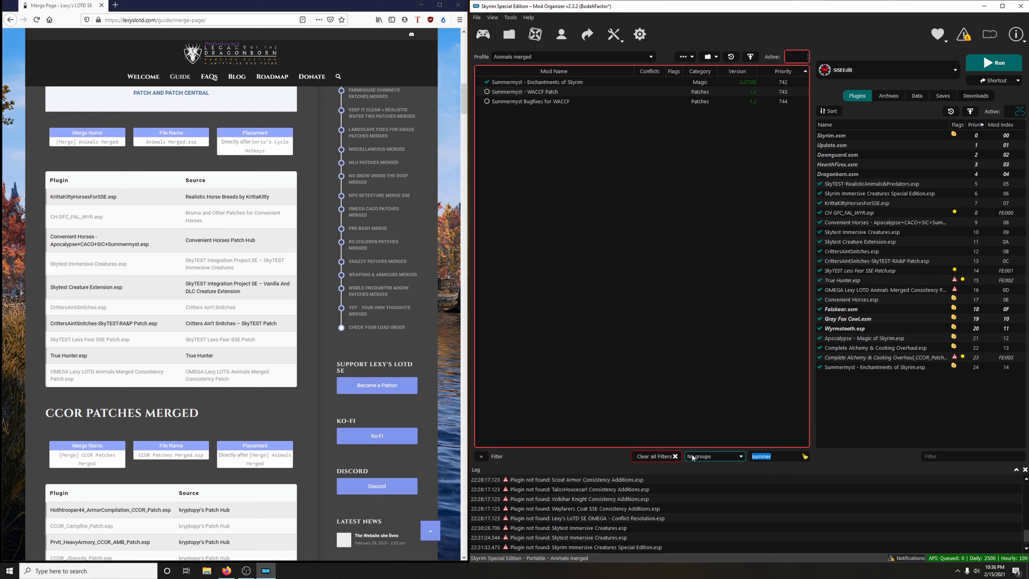
{"action": "type", "text": "unoff"}
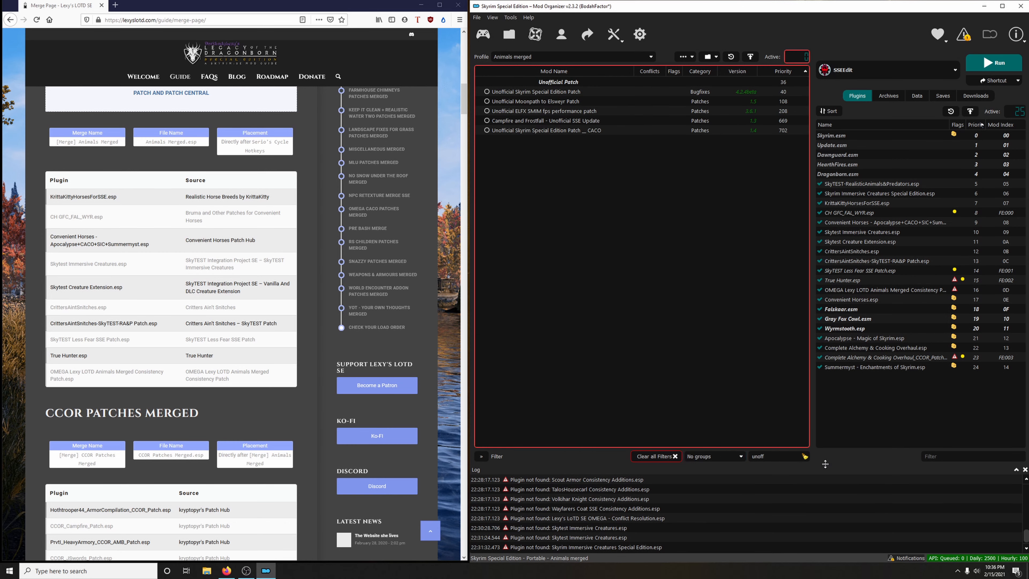
{"action": "left_click", "coordinate": [487, 91]}
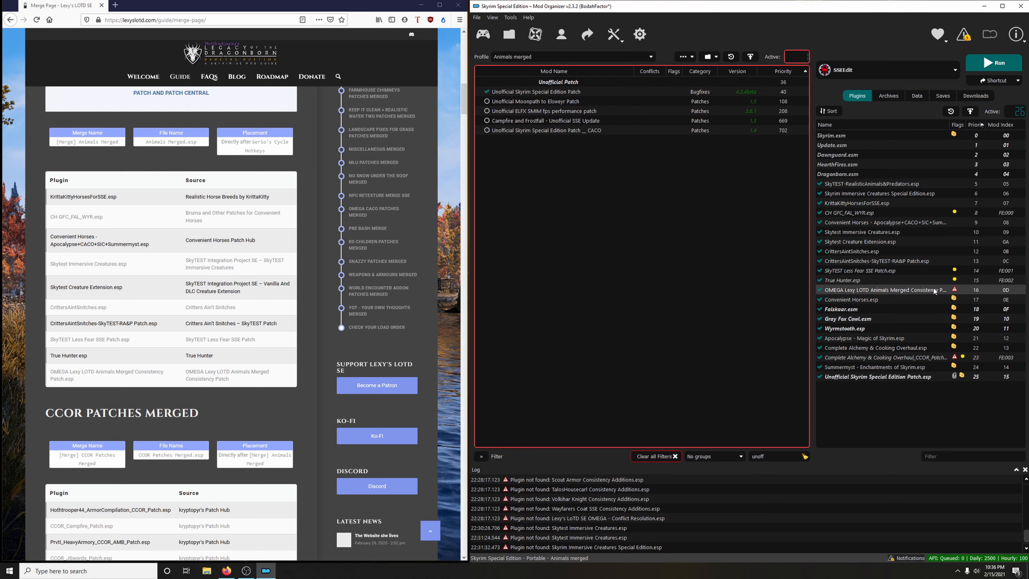
{"action": "mouse_move", "coordinate": [933, 290]}
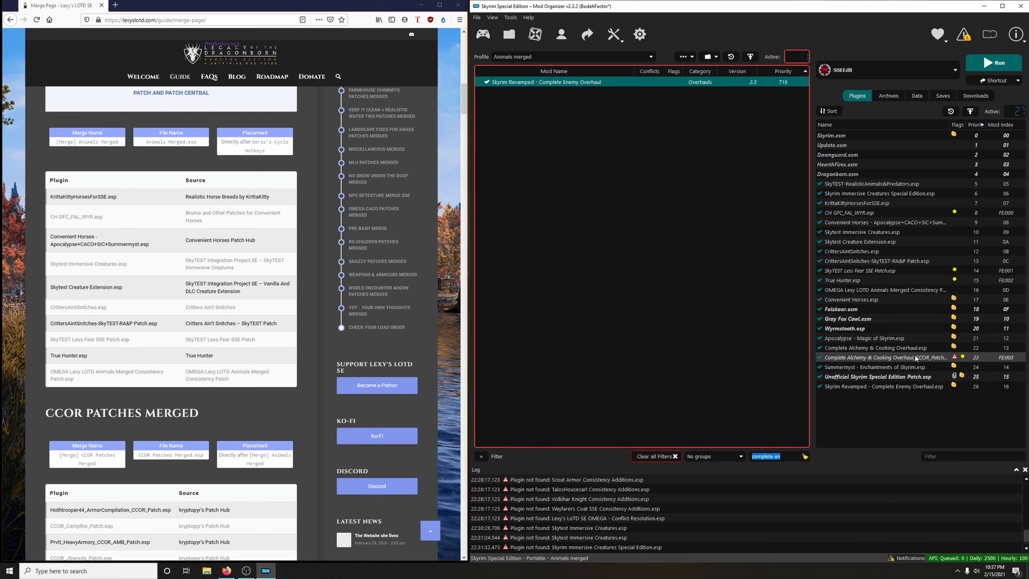
Step: Disable the Complete Alchemy & Cooking Overhaul CCOR patch plugin and move it directly after Dragonborn.esm in the load order
{"action": "mouse_move", "coordinate": [916, 357]}
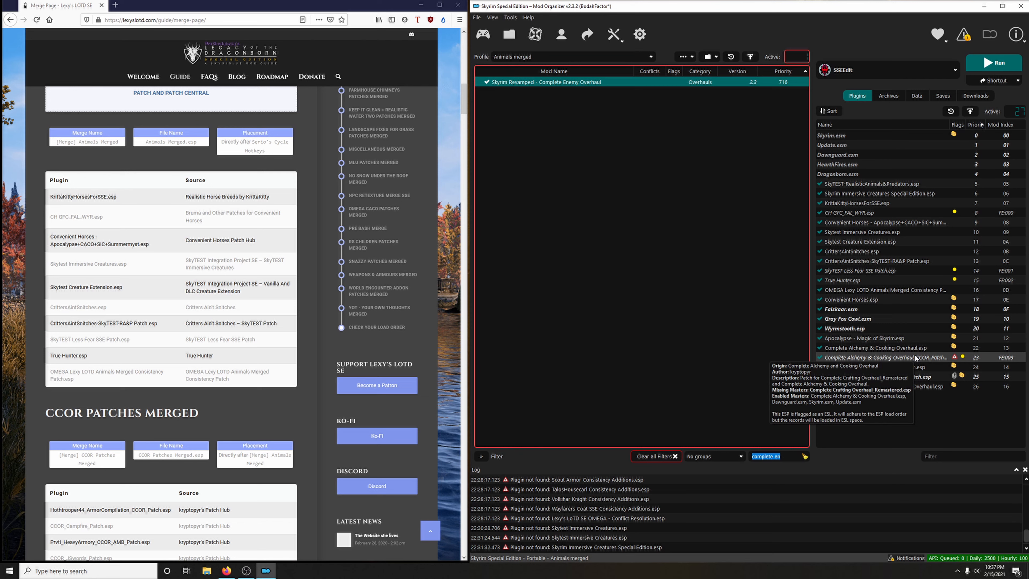
{"action": "left_click", "coordinate": [820, 358]}
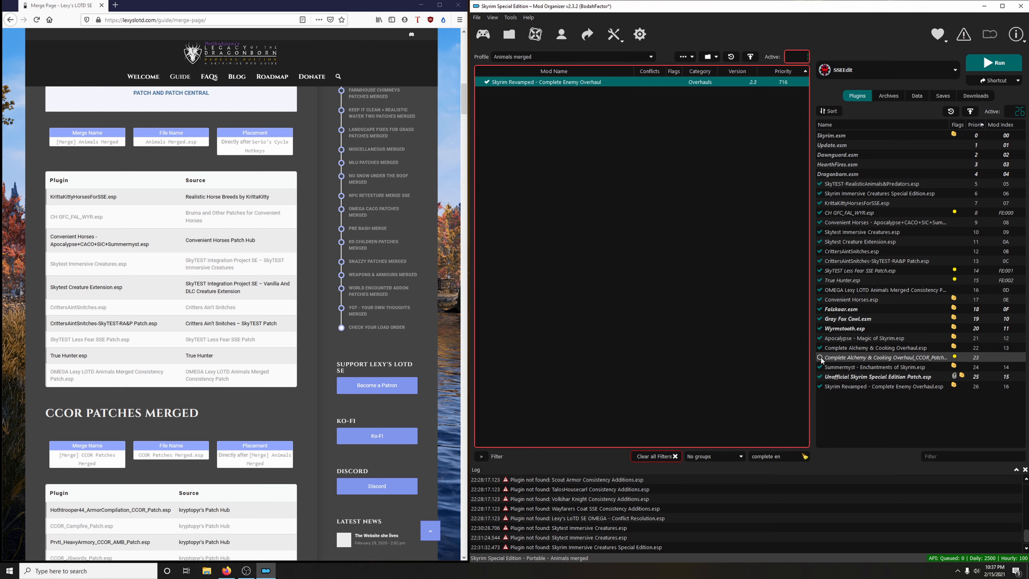
{"action": "left_click_drag", "start_coordinate": [841, 362], "coordinate": [842, 180]}
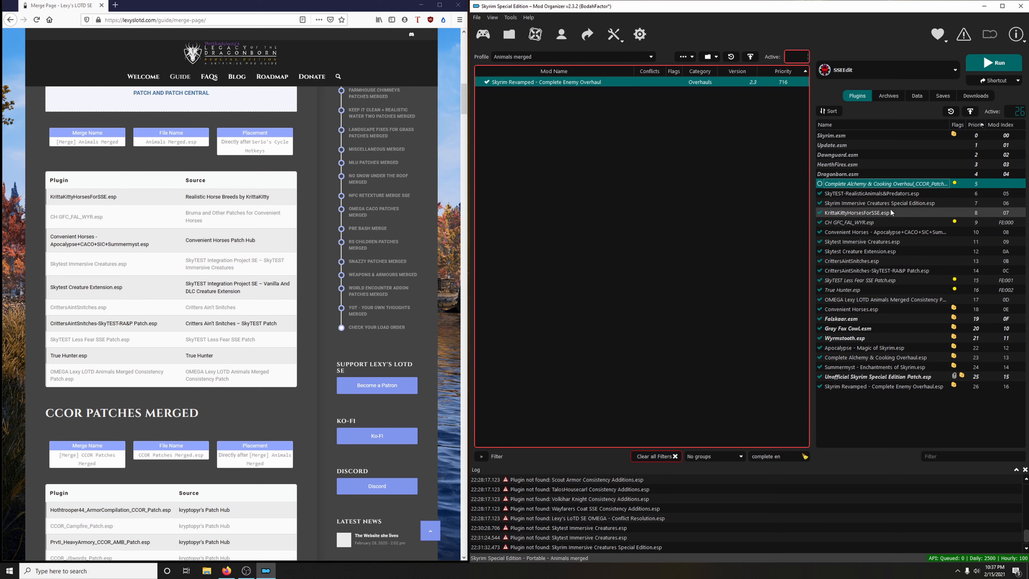
Step: Move the ten Animals Merged plugins, from KrittaKittyHorsesForSSE.esp through the OMEGA Lexy LOTD Animals Merged Consistency Patch, to the end of the load order
{"action": "left_click", "coordinate": [877, 214]}
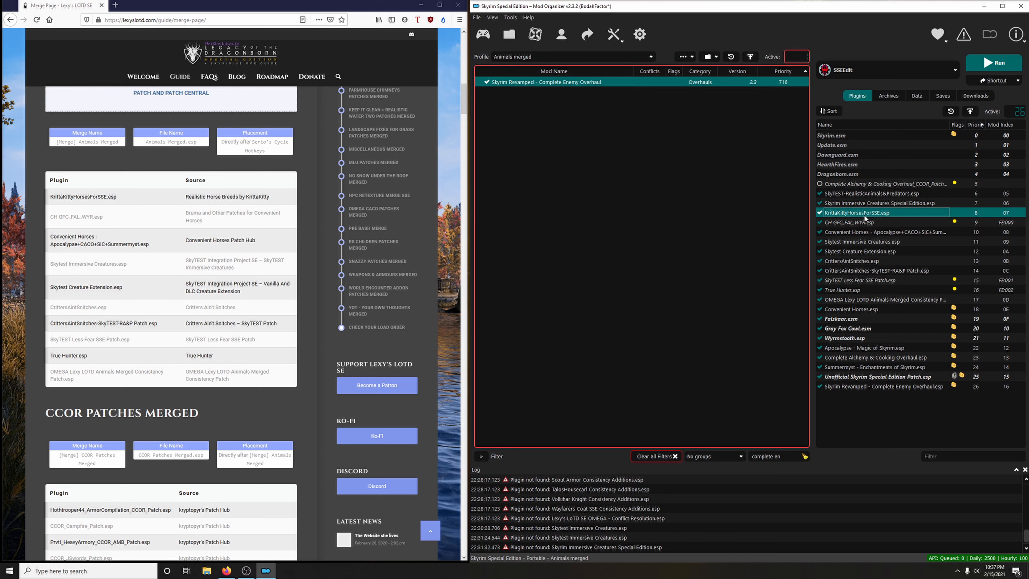
{"action": "left_click", "coordinate": [851, 224], "text": "shift"}
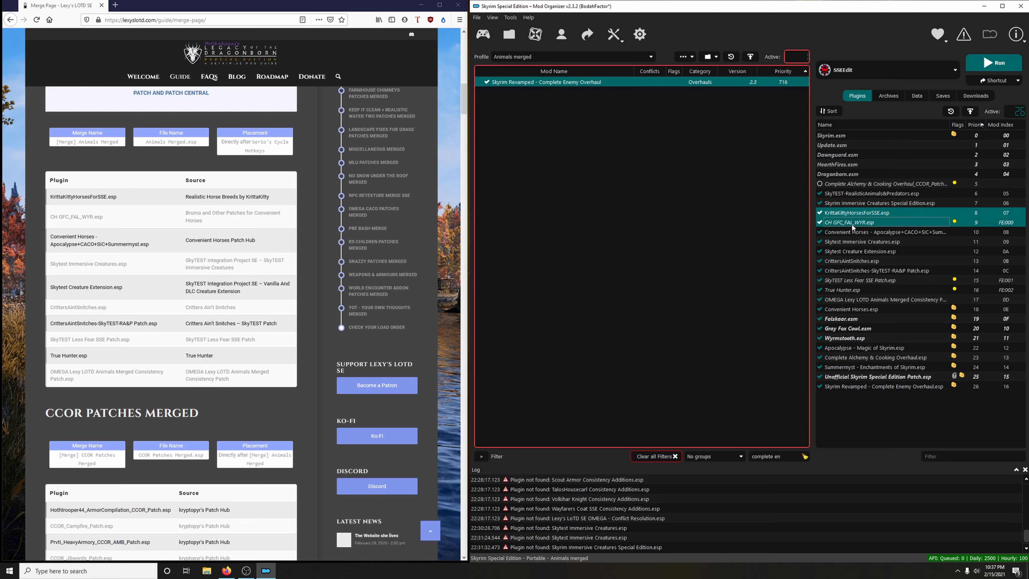
{"action": "mouse_move", "coordinate": [852, 235]}
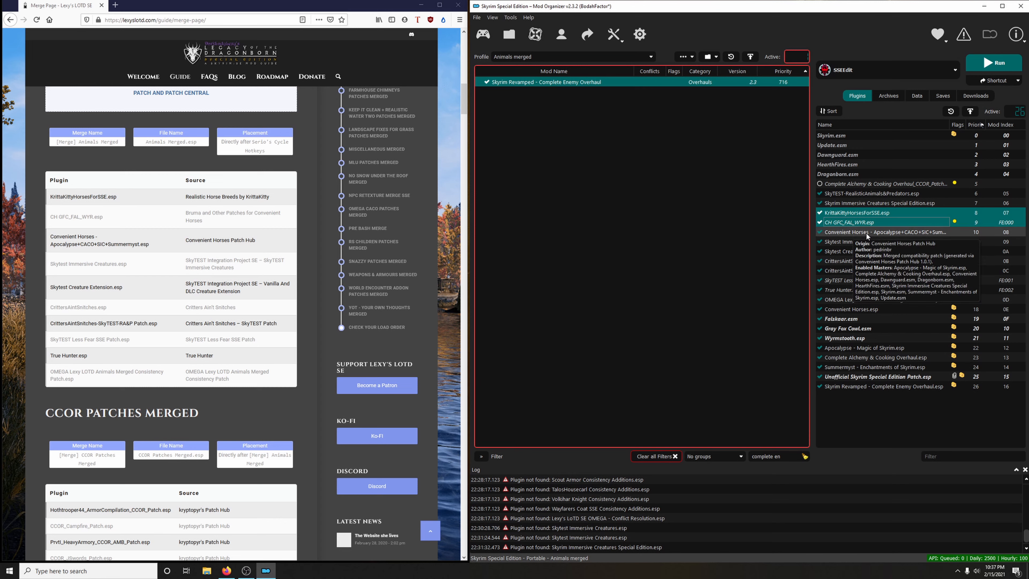
{"action": "left_click", "coordinate": [849, 233], "text": "shift"}
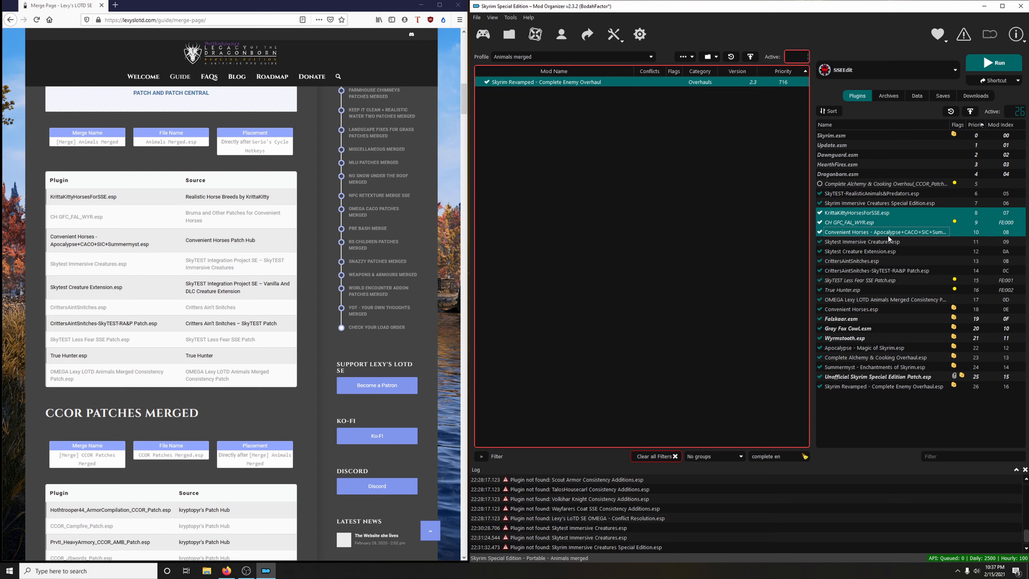
{"action": "mouse_move", "coordinate": [868, 242]}
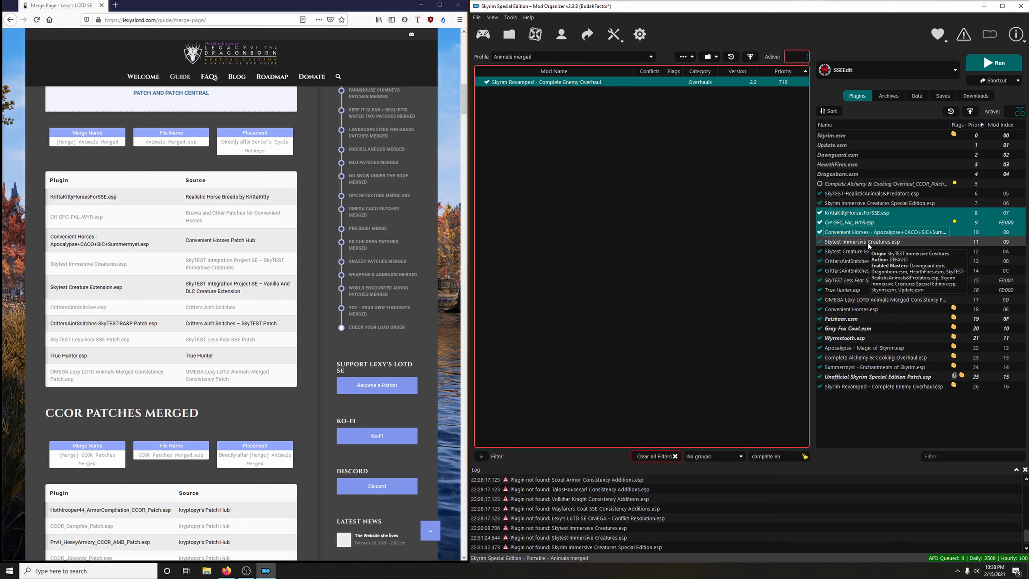
{"action": "left_click", "coordinate": [868, 242], "text": "shift"}
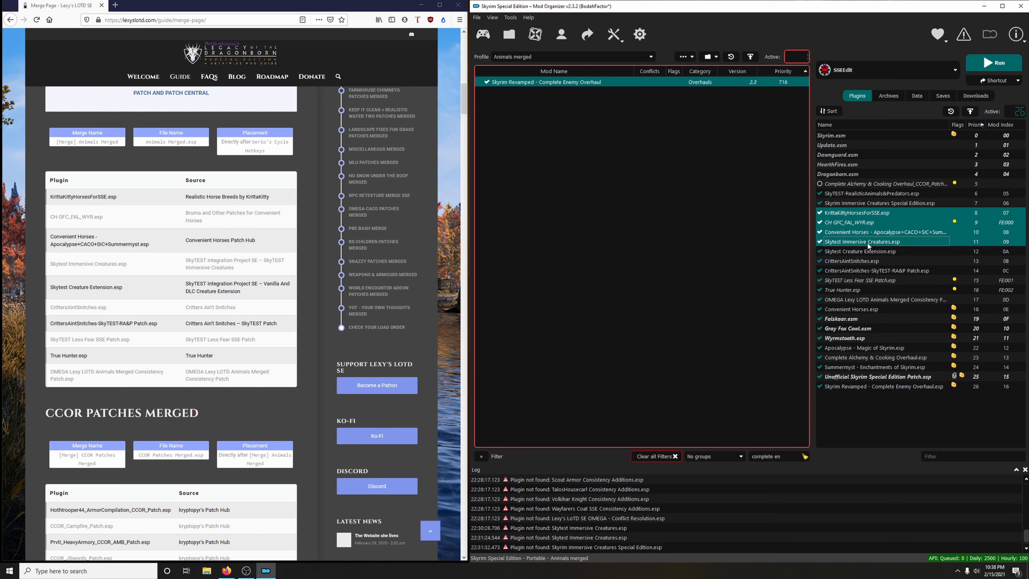
{"action": "mouse_move", "coordinate": [868, 257]}
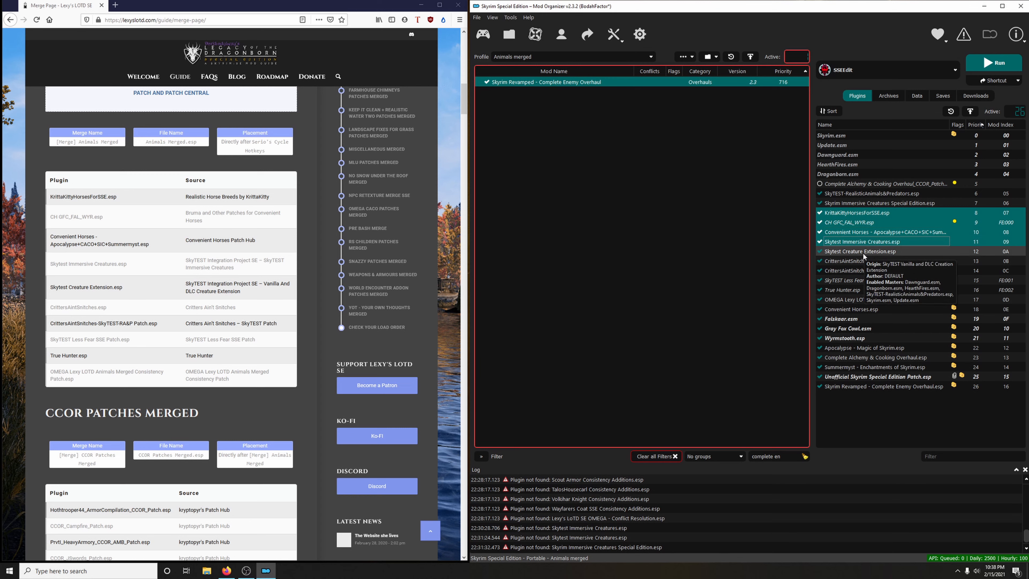
{"action": "left_click", "coordinate": [862, 251], "text": "shift"}
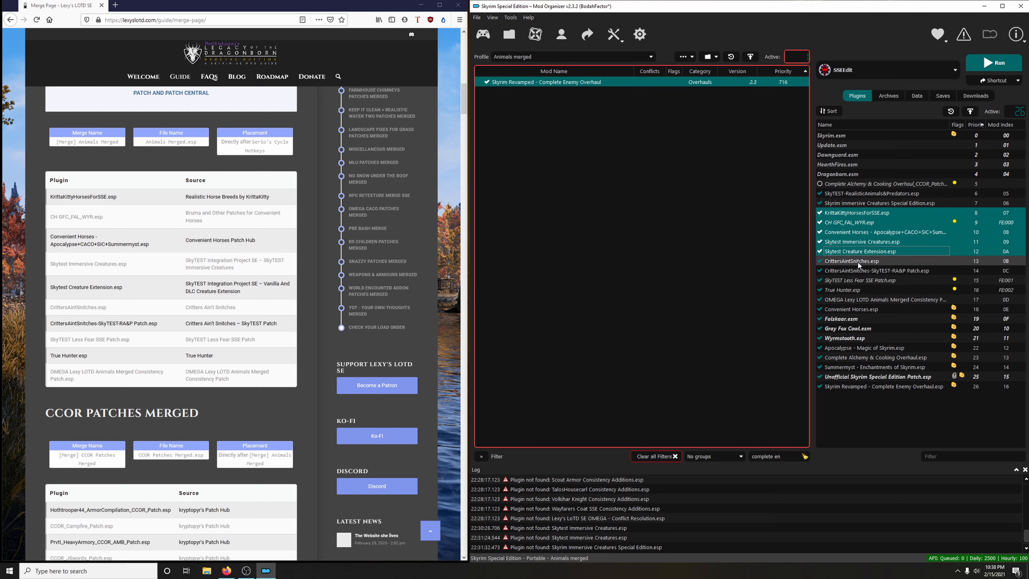
{"action": "left_click", "coordinate": [857, 261], "text": "shift"}
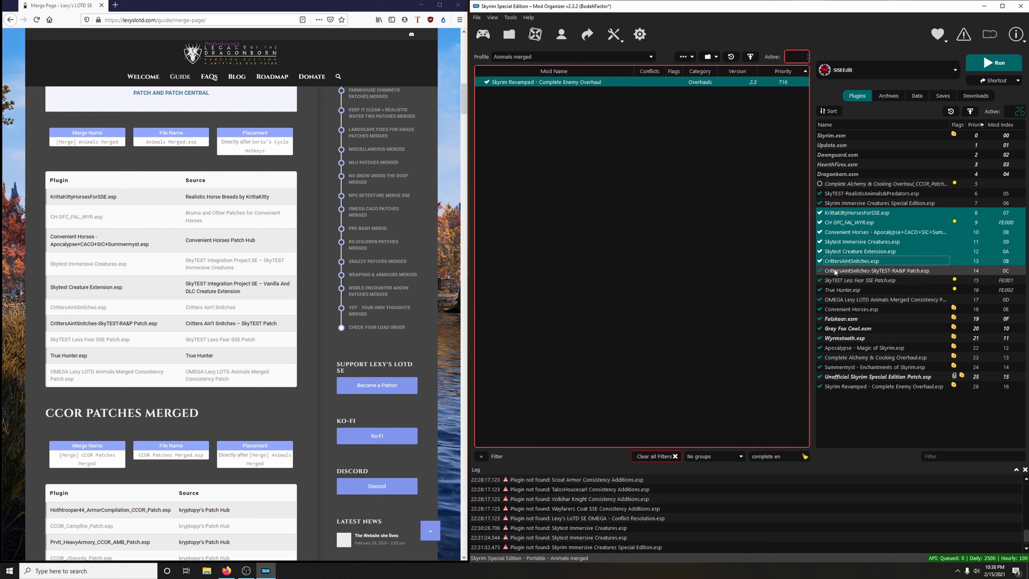
{"action": "left_click", "coordinate": [871, 271], "text": "shift"}
{"action": "left_click", "coordinate": [855, 280], "text": "shift"}
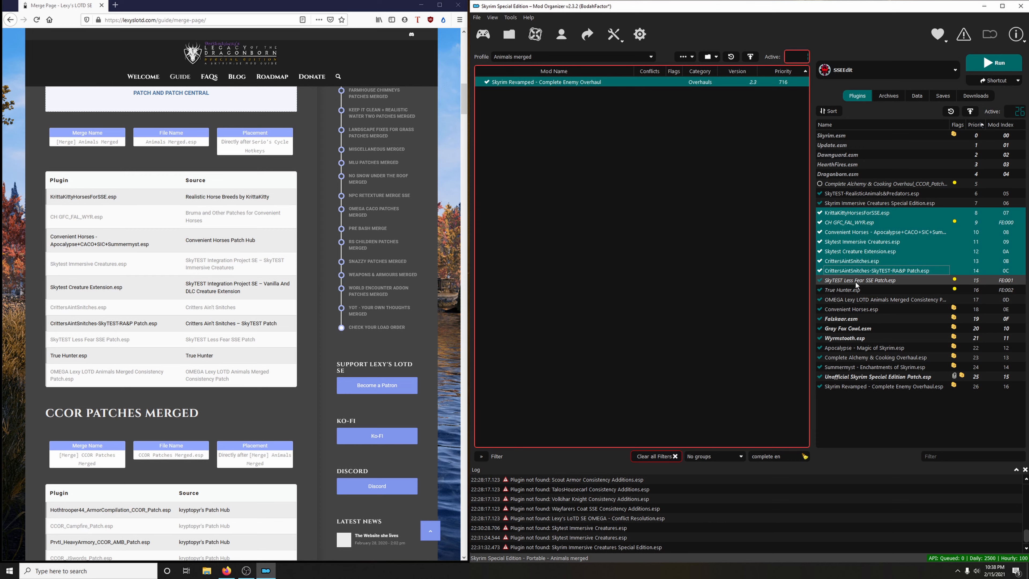
{"action": "left_click", "coordinate": [856, 290], "text": "shift"}
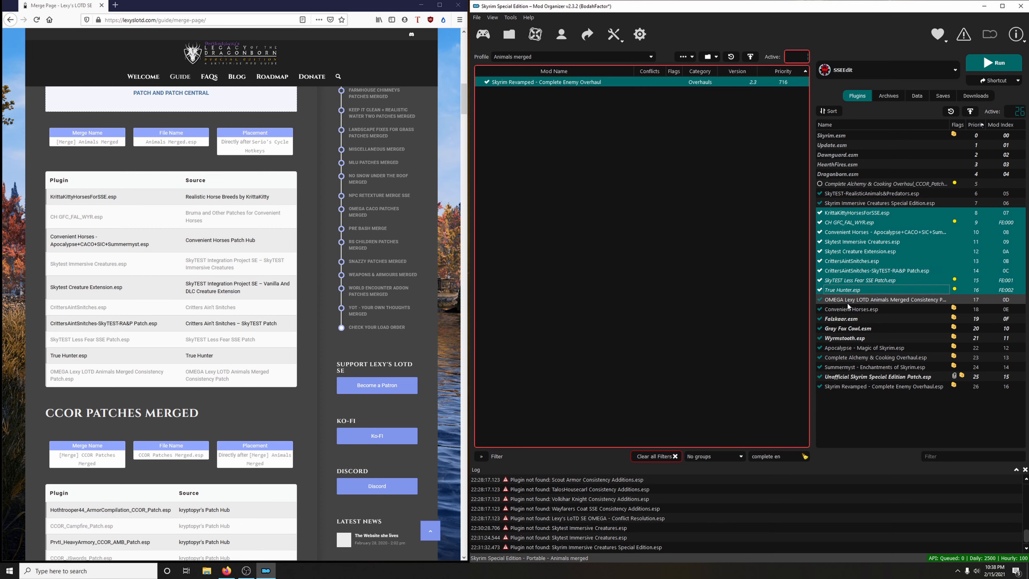
{"action": "left_click", "coordinate": [846, 302], "text": "shift"}
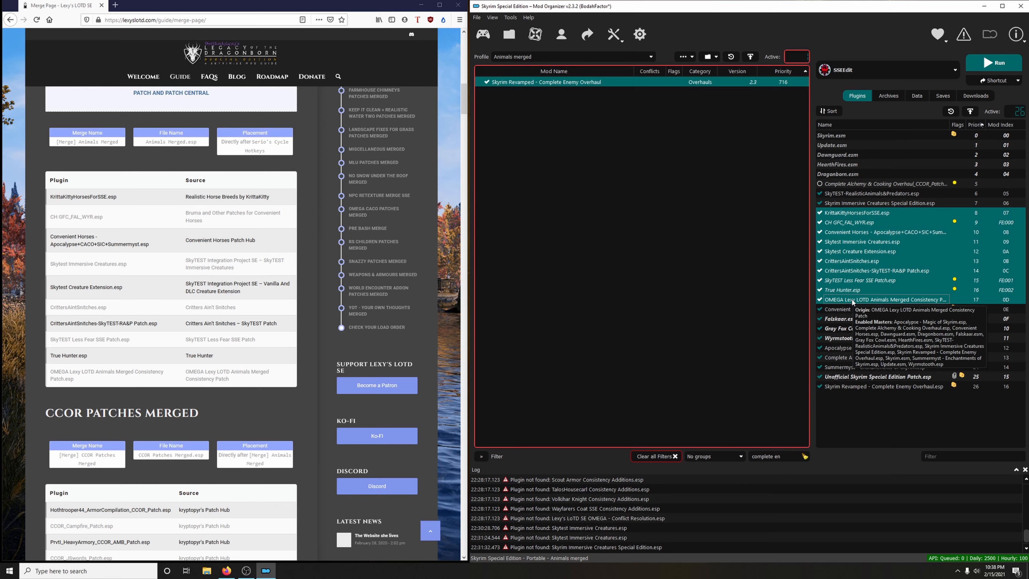
{"action": "left_click_drag", "start_coordinate": [852, 299], "coordinate": [864, 387]}
{"action": "left_click", "coordinate": [845, 426]}
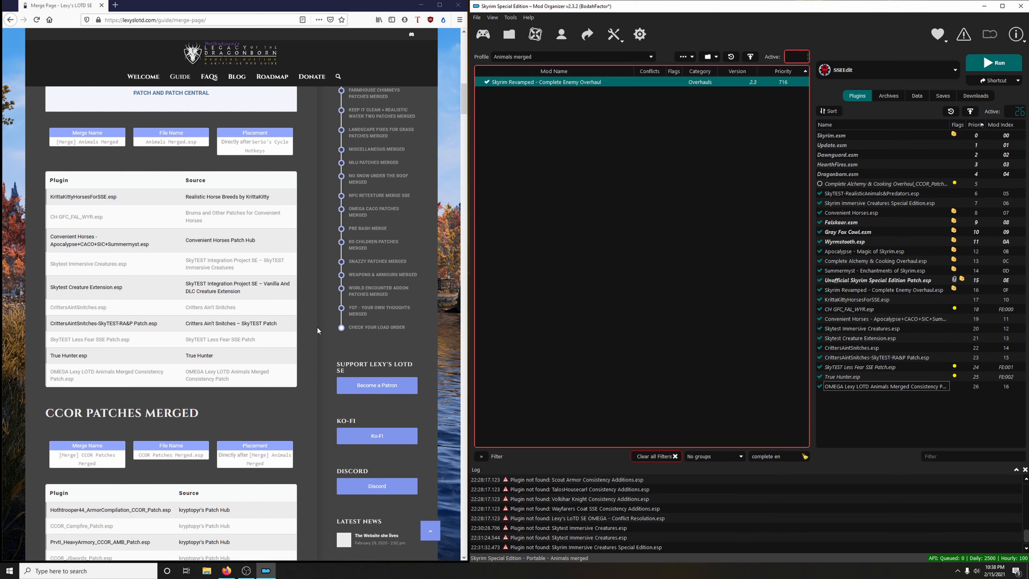
Step: Choose zEdit as the executable and launch it from Mod Organizer
{"action": "left_click", "coordinate": [893, 67]}
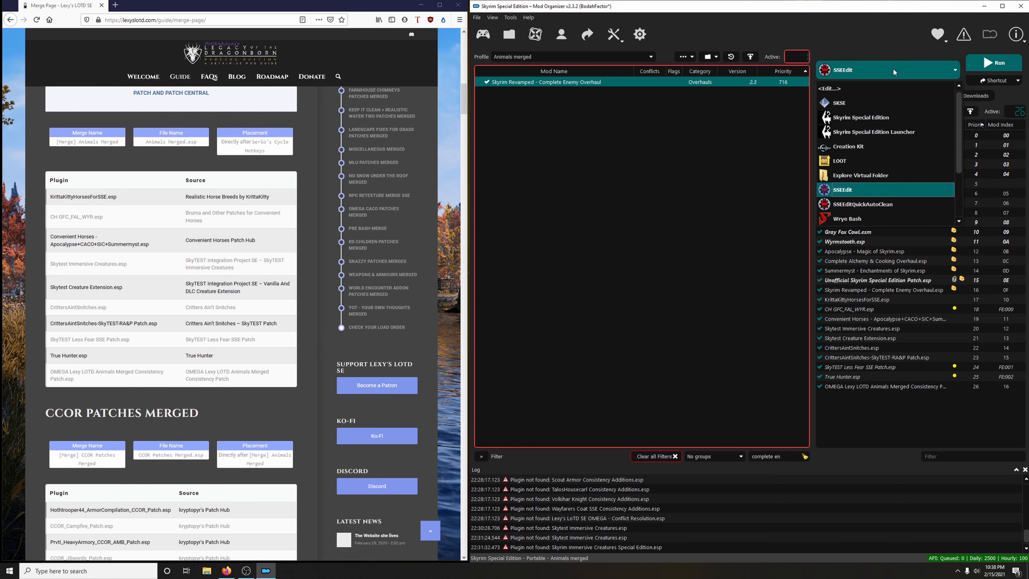
{"action": "scroll", "coordinate": [884, 142], "scroll_direction": "down", "scroll_amount": 2}
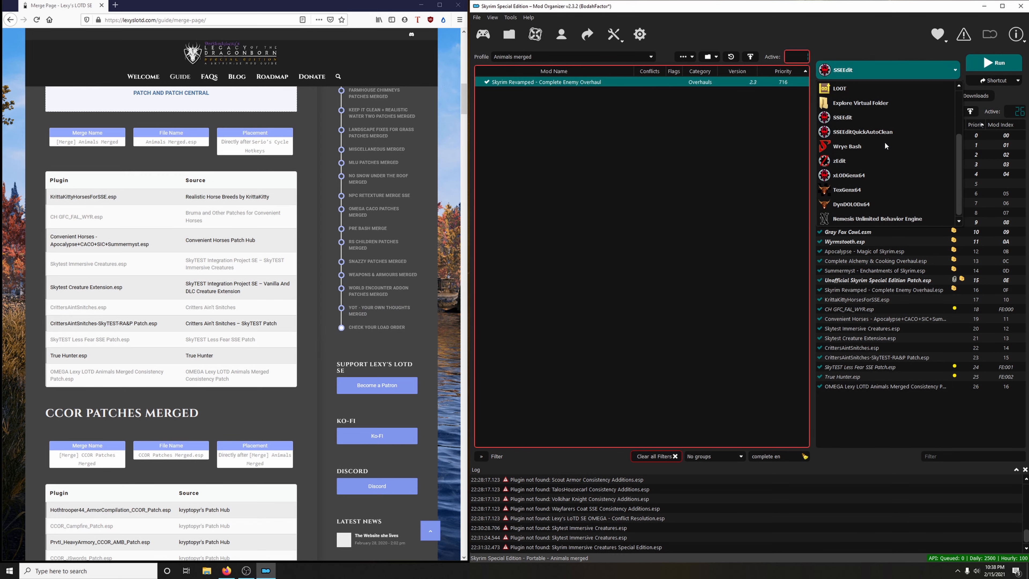
{"action": "left_click", "coordinate": [856, 162]}
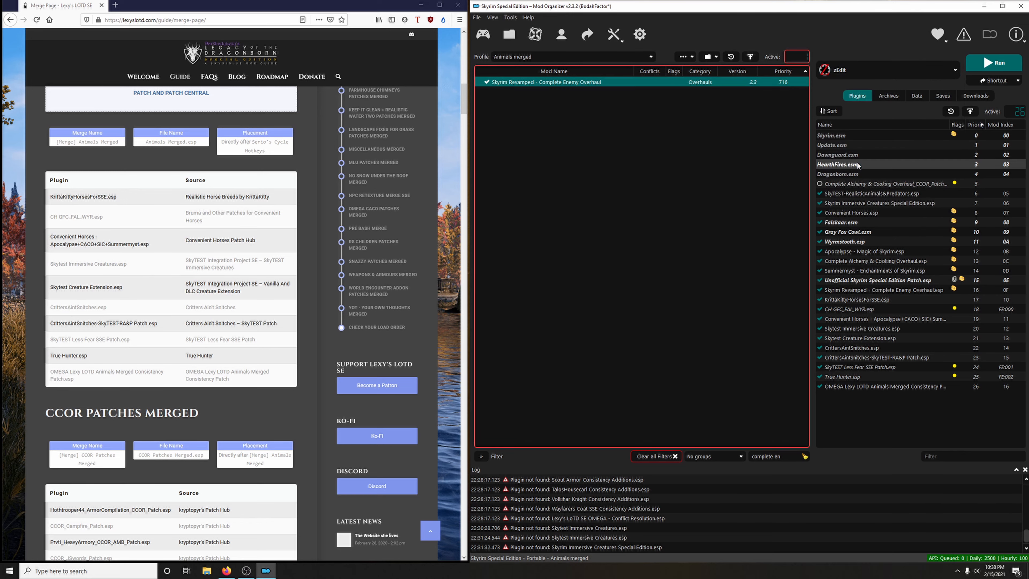
{"action": "left_click", "coordinate": [999, 63]}
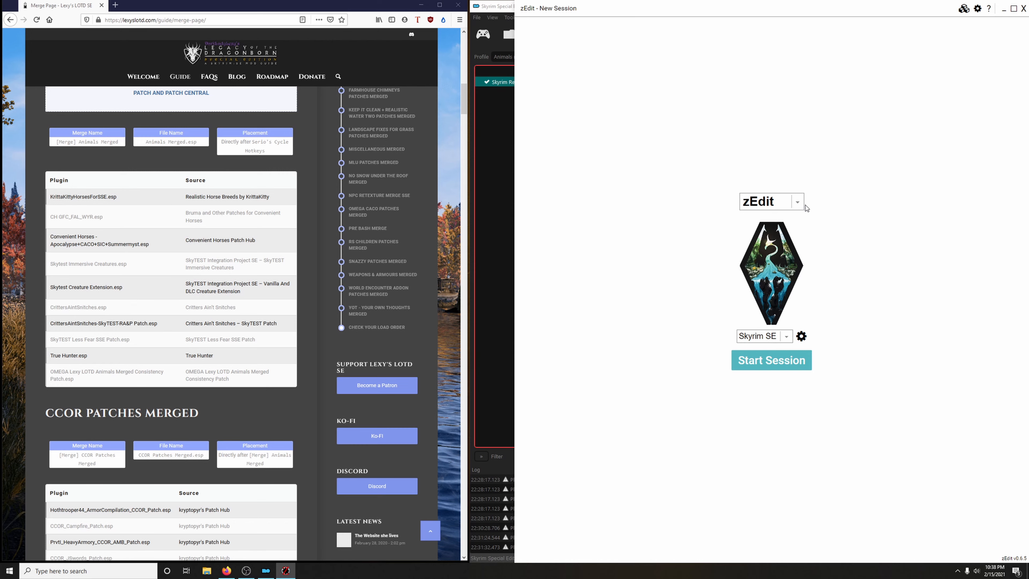
Step: Switch zEdit to its zMerge mode and start a Skyrim SE session
{"action": "left_click", "coordinate": [794, 205]}
{"action": "left_click", "coordinate": [764, 249]}
{"action": "left_click", "coordinate": [775, 365]}
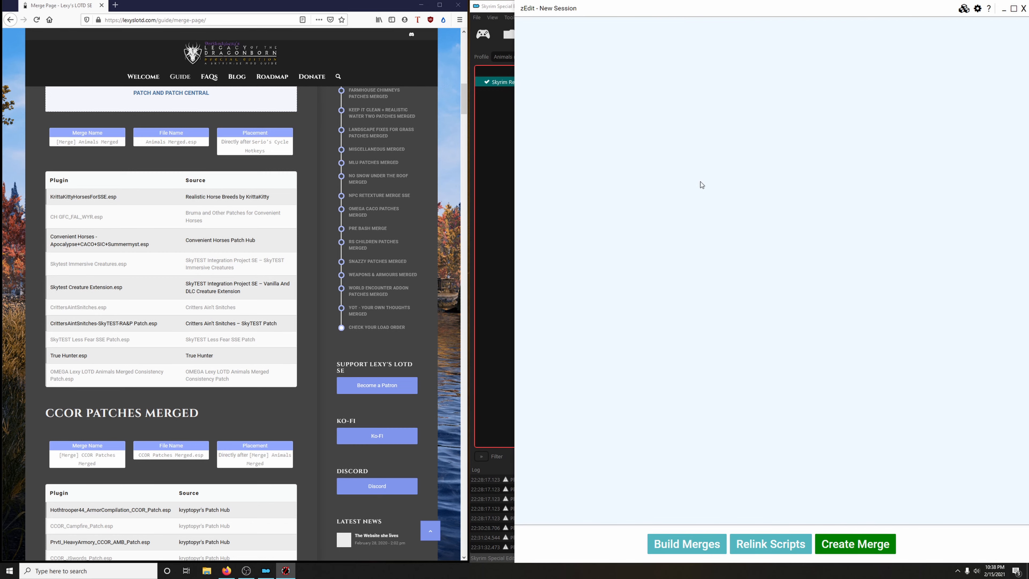
Step: Create a merge with the guide's name "[Merge] Animals Merged" and the filename "Animals Merged.esp"
{"action": "left_click", "coordinate": [841, 544]}
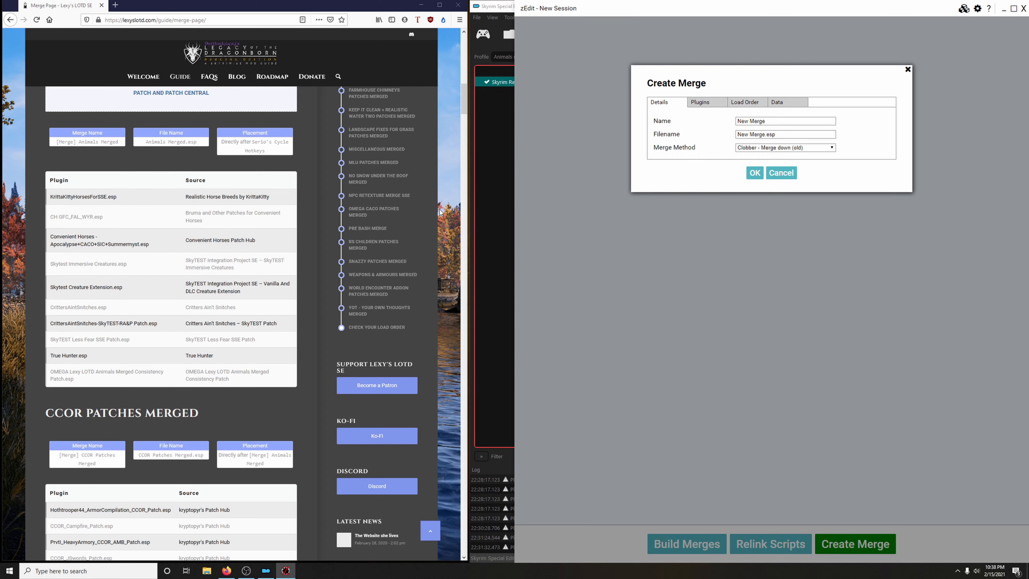
{"action": "scroll", "coordinate": [271, 242], "scroll_direction": "up", "scroll_amount": 2}
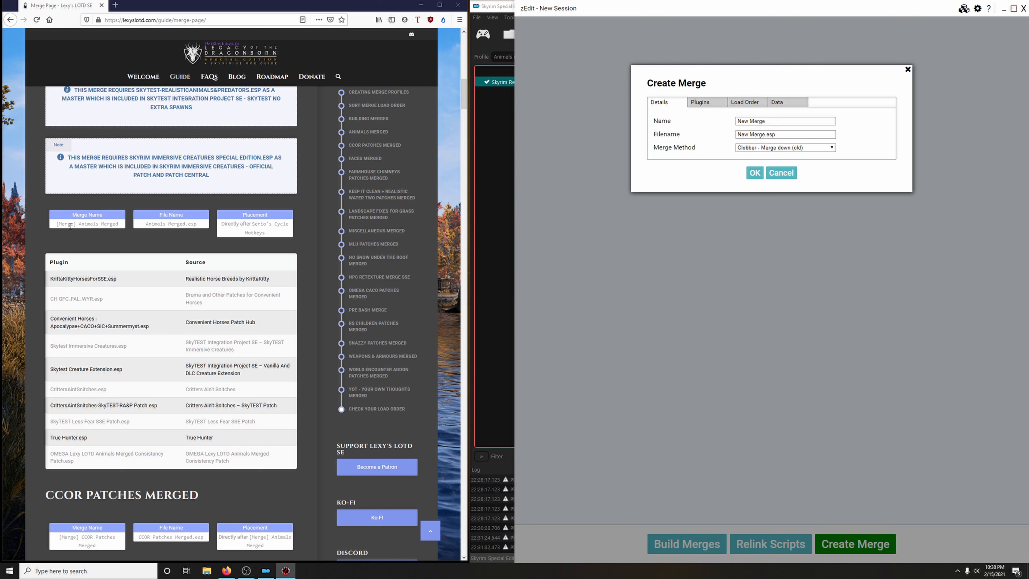
{"action": "left_click_drag", "start_coordinate": [56, 224], "coordinate": [119, 224]}
{"action": "right_click", "coordinate": [119, 224]}
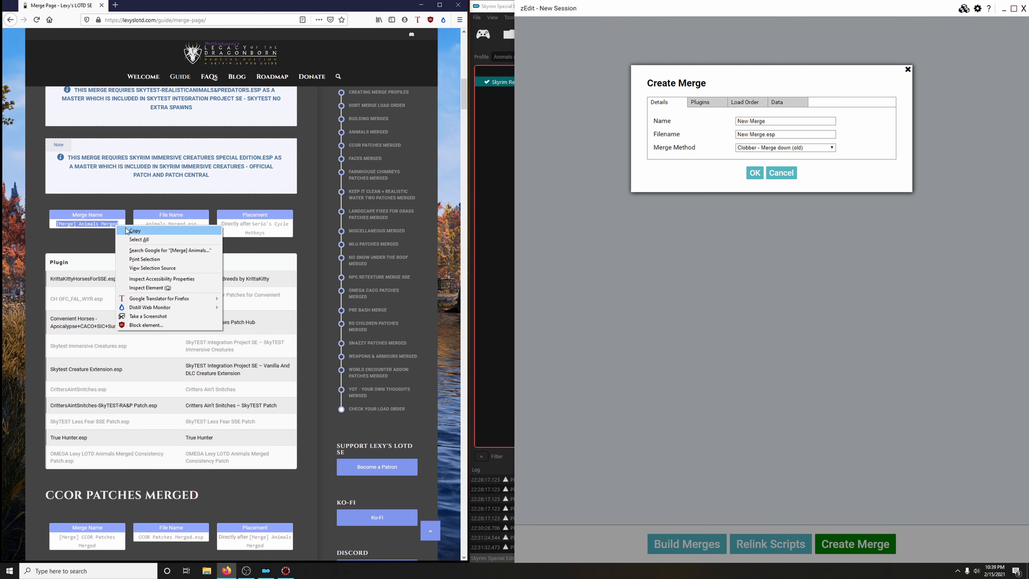
{"action": "left_click", "coordinate": [127, 232]}
{"action": "left_click", "coordinate": [772, 120]}
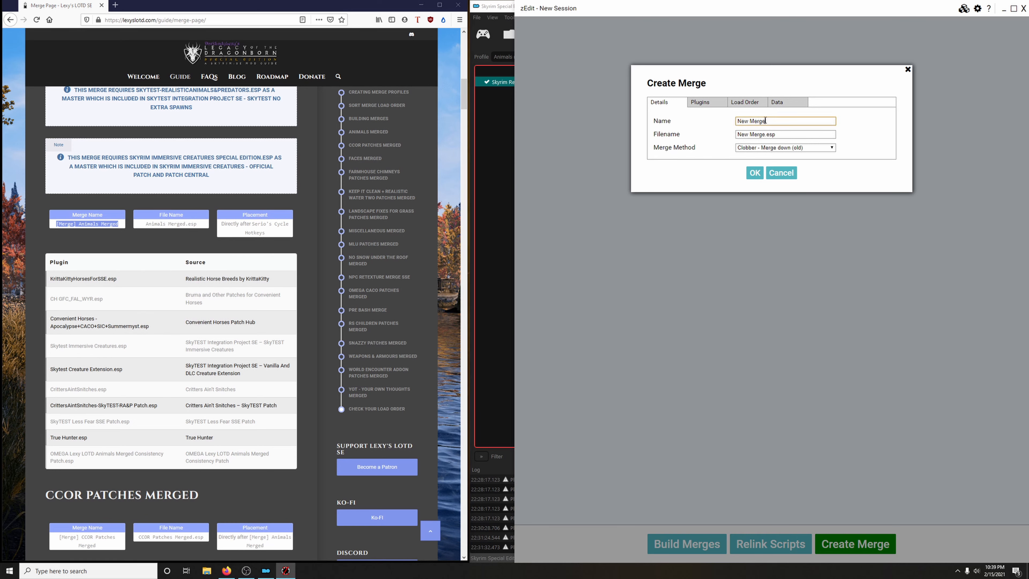
{"action": "left_click_drag", "start_coordinate": [772, 121], "coordinate": [735, 121]}
{"action": "key", "text": "ctrl+v"}
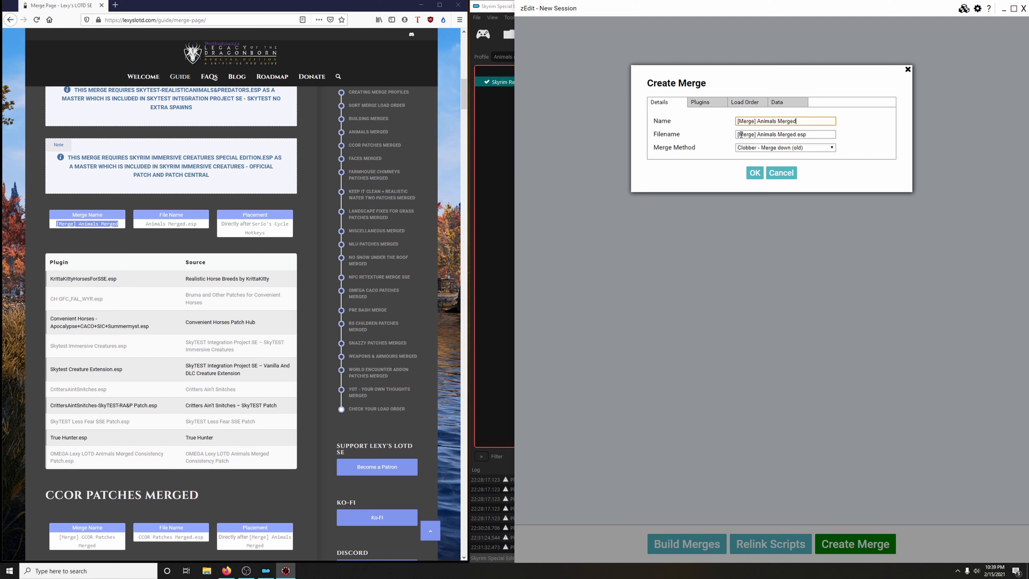
{"action": "left_click_drag", "start_coordinate": [756, 135], "coordinate": [730, 137]}
{"action": "key", "text": "BackSpace"}
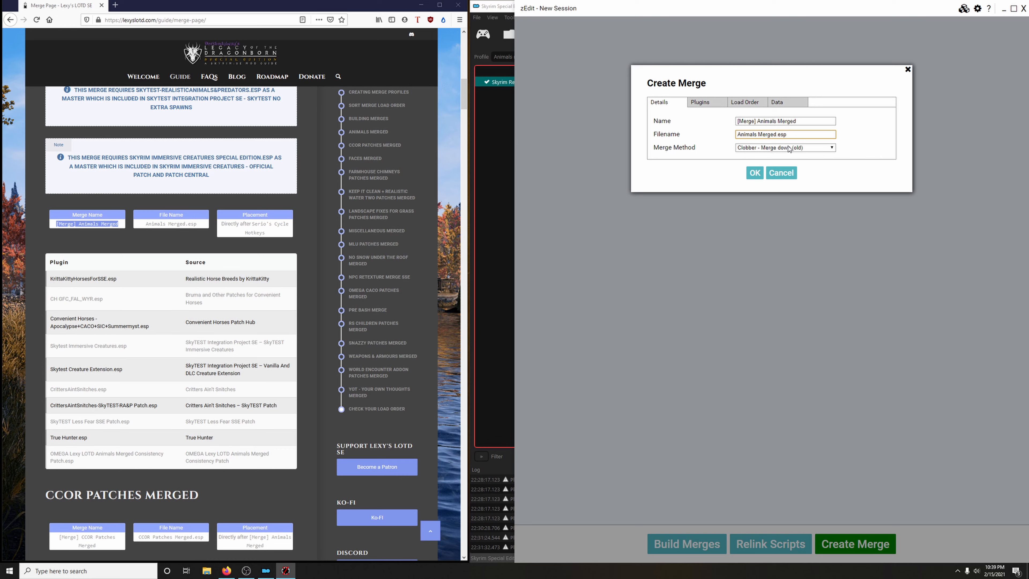
Step: Include the ten plugins from KrittaKittyHorsesForSSE.esp through OMEGA Lexy LOTD Animals Merged Consistency Patch.esp in the merge, review its load order and save it
{"action": "left_click", "coordinate": [698, 105]}
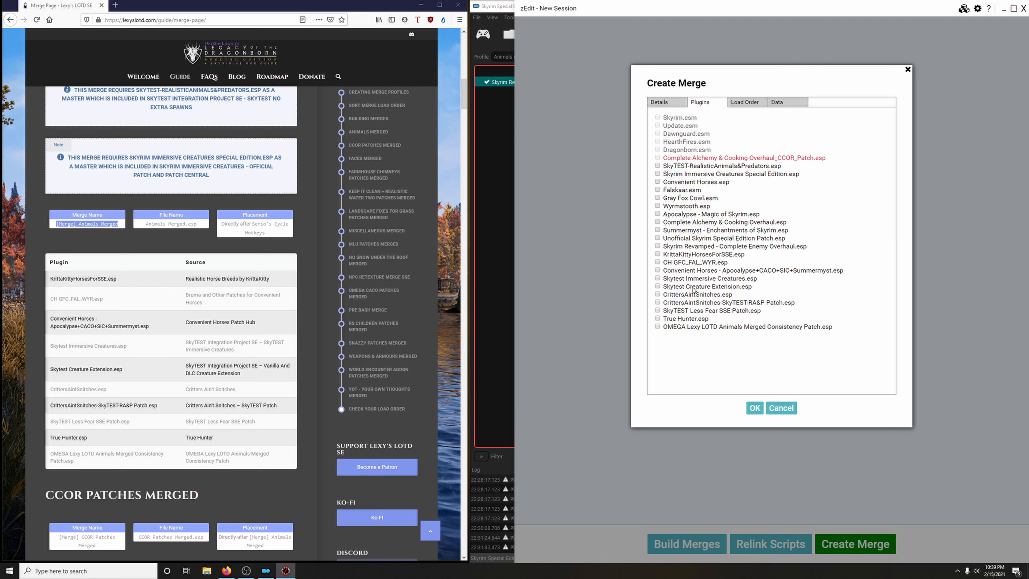
{"action": "left_click", "coordinate": [658, 255]}
{"action": "left_click", "coordinate": [658, 262]}
{"action": "left_click", "coordinate": [658, 271]}
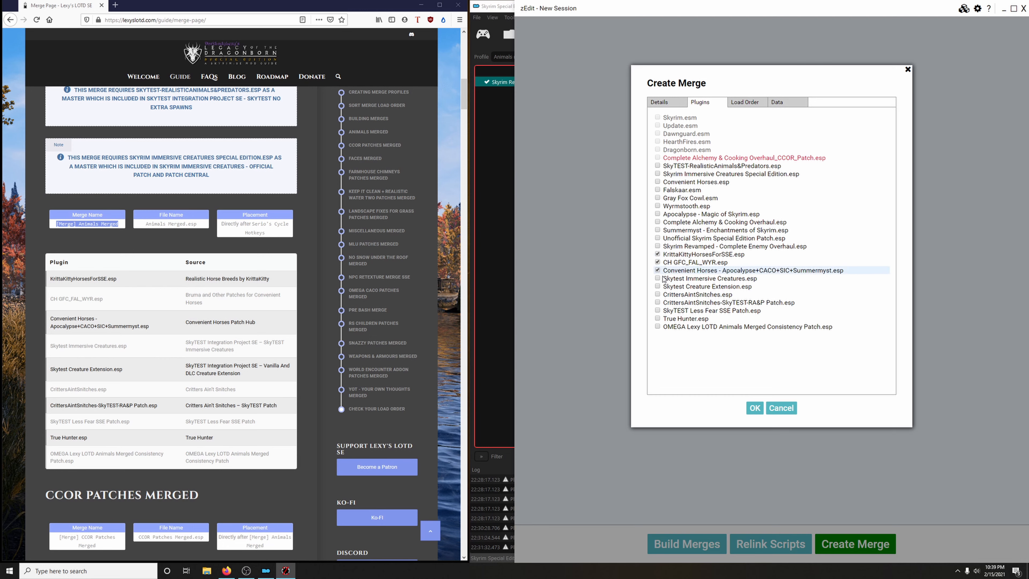
{"action": "left_click", "coordinate": [658, 278]}
{"action": "left_click", "coordinate": [658, 286]}
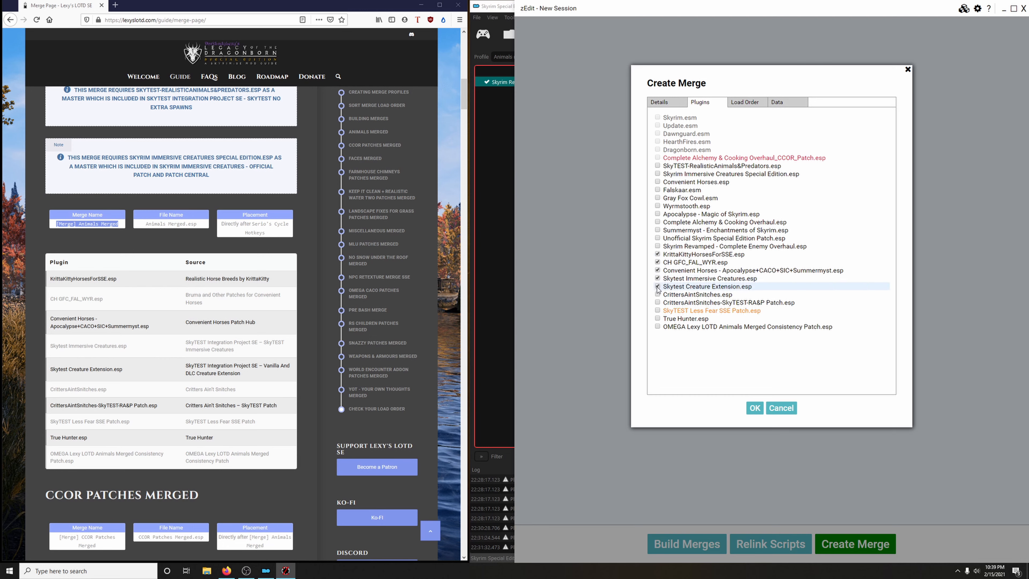
{"action": "left_click", "coordinate": [657, 294]}
{"action": "left_click", "coordinate": [658, 303]}
{"action": "left_click", "coordinate": [657, 311]}
{"action": "left_click", "coordinate": [657, 318]}
{"action": "left_click", "coordinate": [658, 326]}
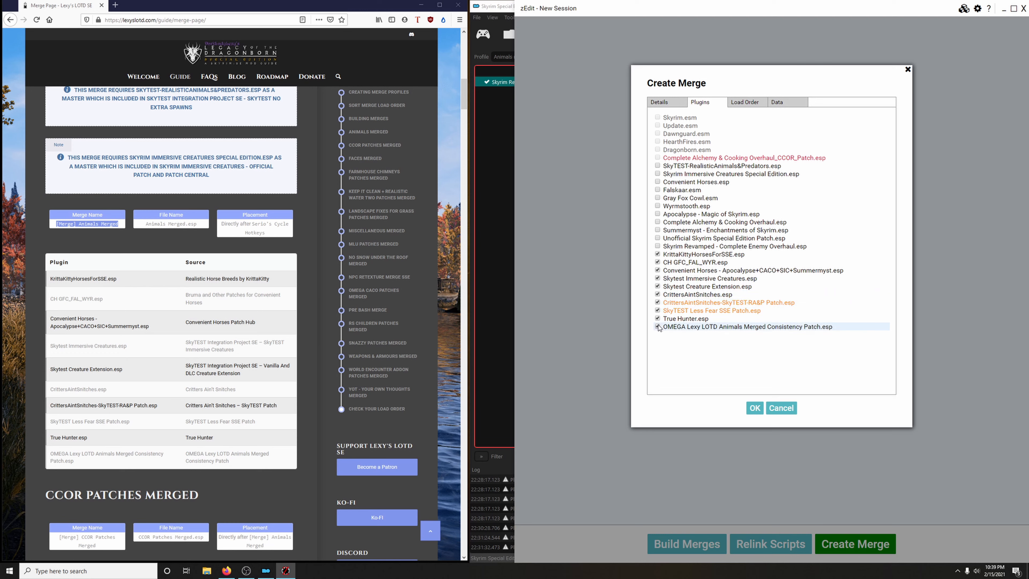
{"action": "left_click", "coordinate": [745, 103]}
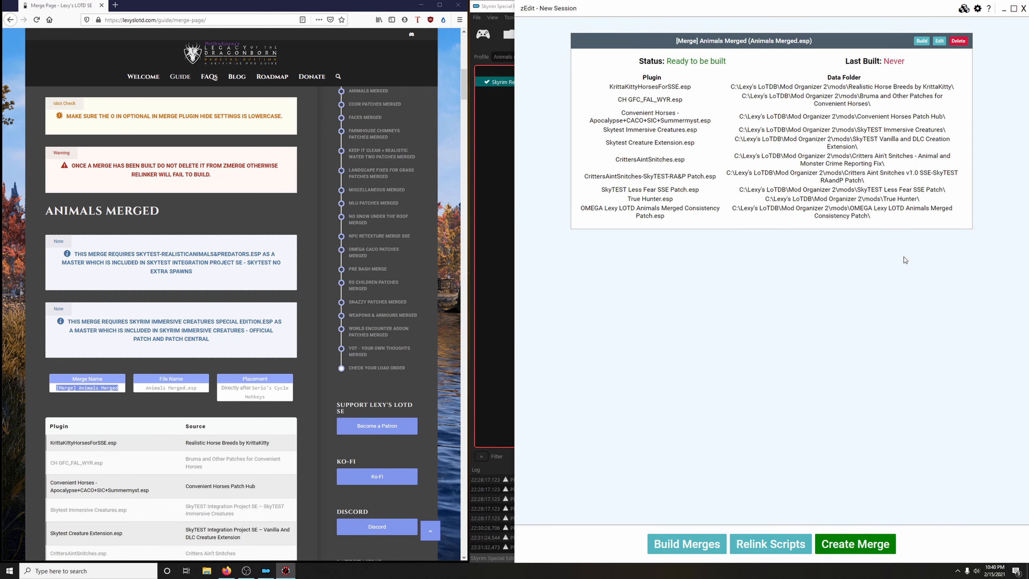
Step: Build the [Merge] Animals Merged merge, dismiss the progress report and close zEdit
{"action": "left_click", "coordinate": [919, 45]}
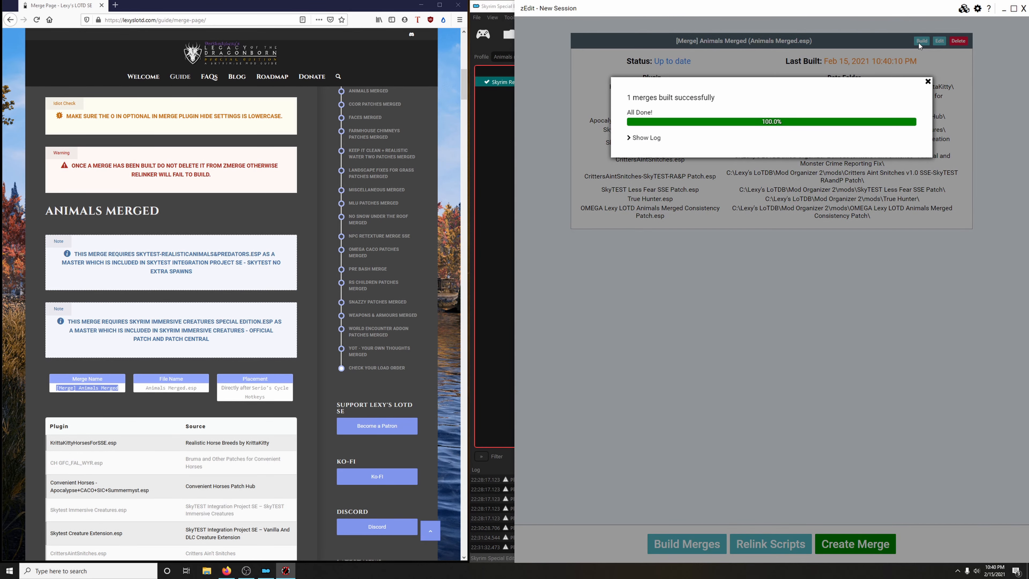
{"action": "left_click", "coordinate": [928, 82]}
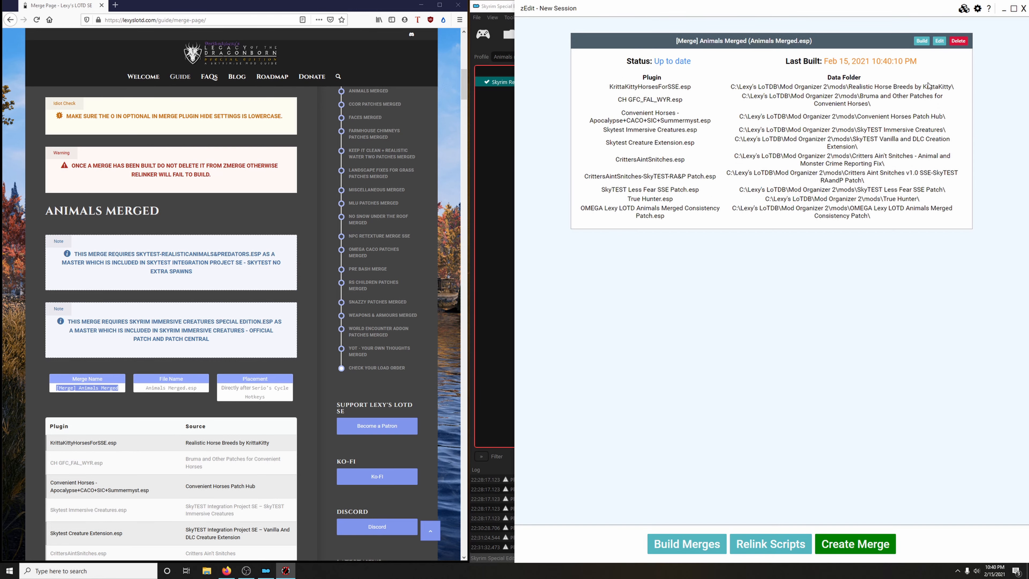
{"action": "left_click", "coordinate": [1024, 8]}
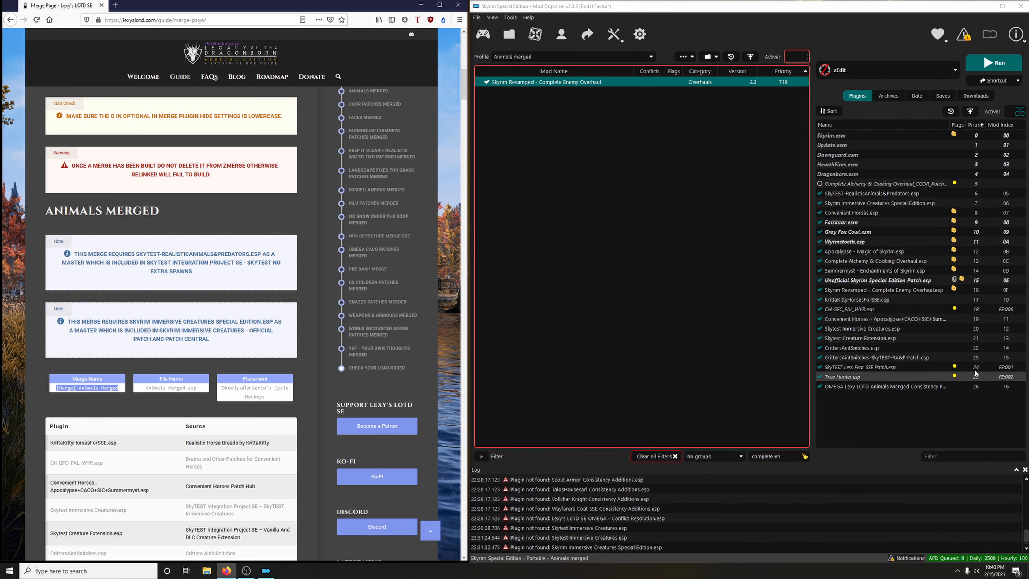
Step: Switch Mod Organizer to the "Legacy of the Dragonborn - Special Edition" profile and clear the mod list filter
{"action": "left_click", "coordinate": [585, 56]}
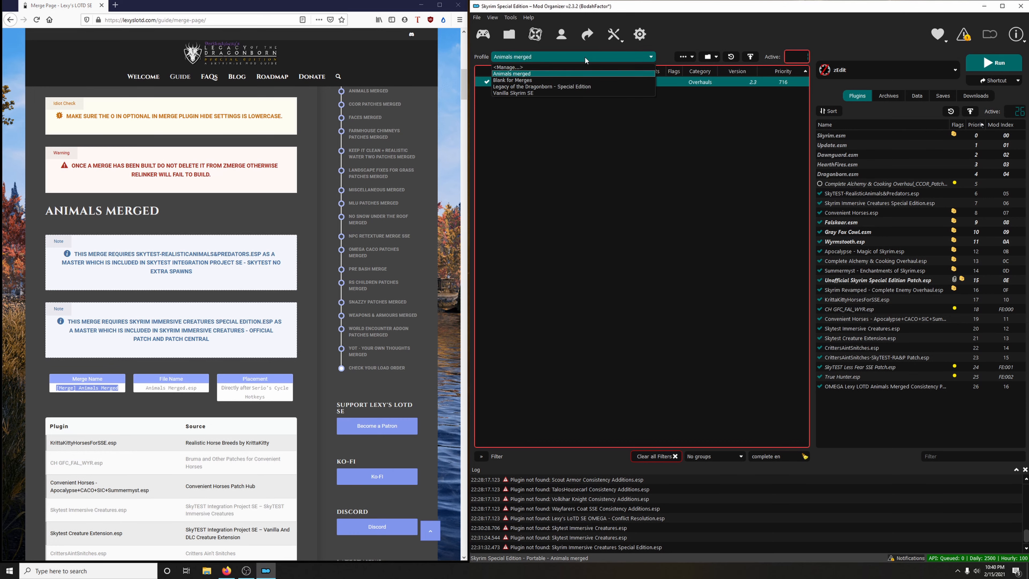
{"action": "left_click", "coordinate": [569, 87]}
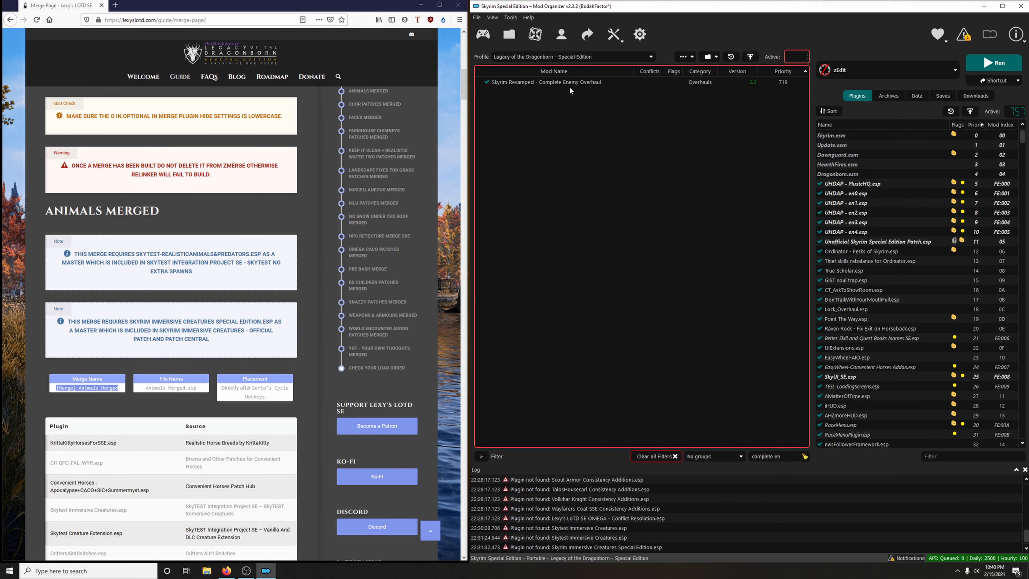
{"action": "left_click", "coordinate": [805, 456]}
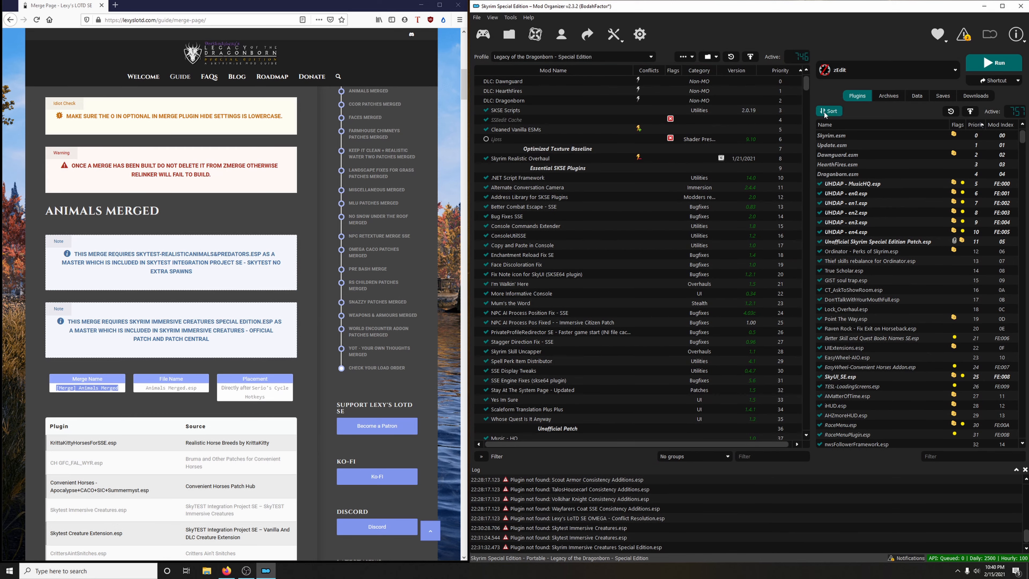
Step: Move the [Merge] Animals Merged mod directly after Serio's Cycle Hotkeys in the mod list and enable it
{"action": "left_click_drag", "start_coordinate": [807, 85], "coordinate": [811, 424]}
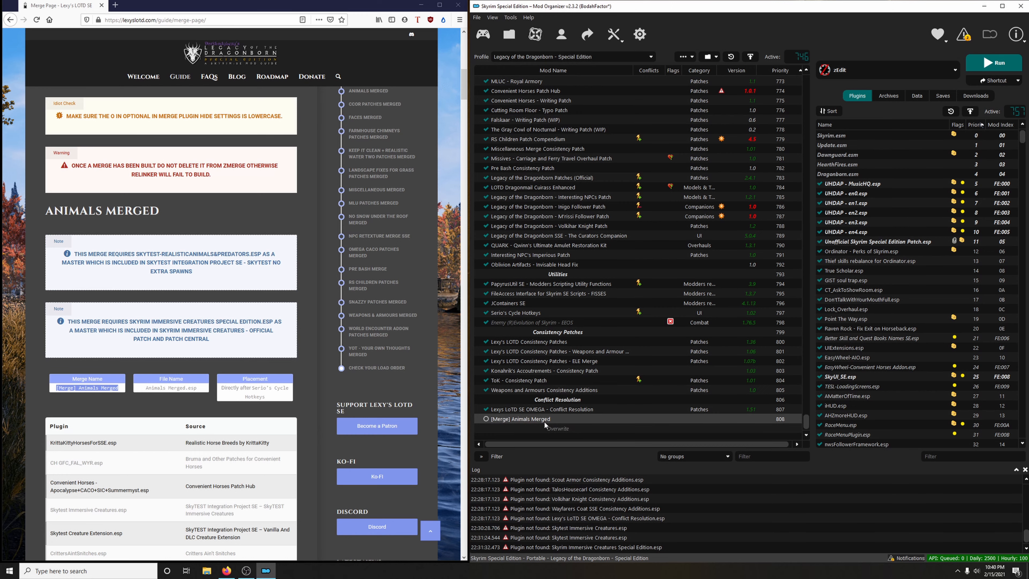
{"action": "left_click", "coordinate": [515, 420]}
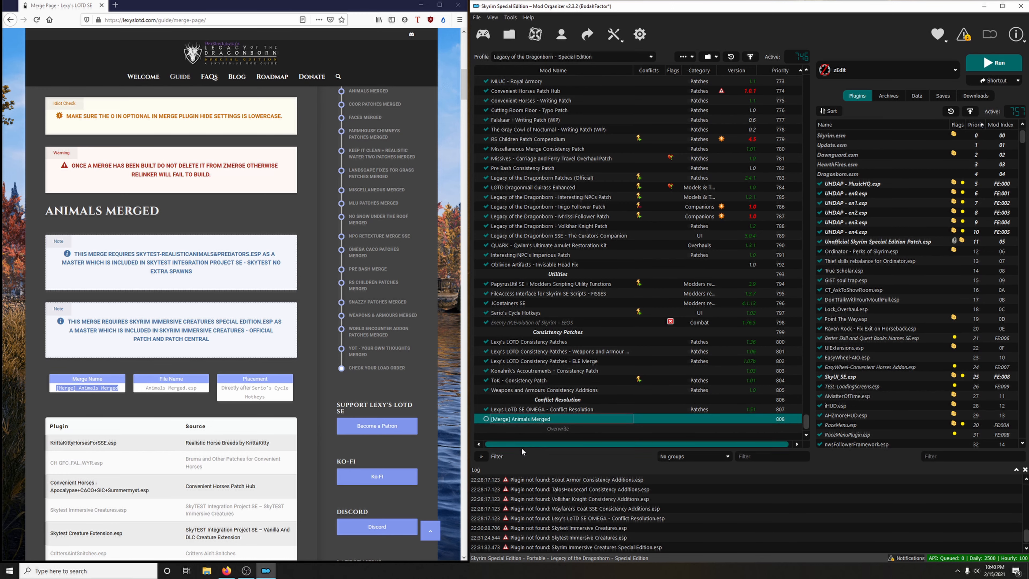
{"action": "scroll", "coordinate": [273, 414], "scroll_direction": "down", "scroll_amount": 2}
{"action": "scroll", "coordinate": [274, 413], "scroll_direction": "down", "scroll_amount": 1}
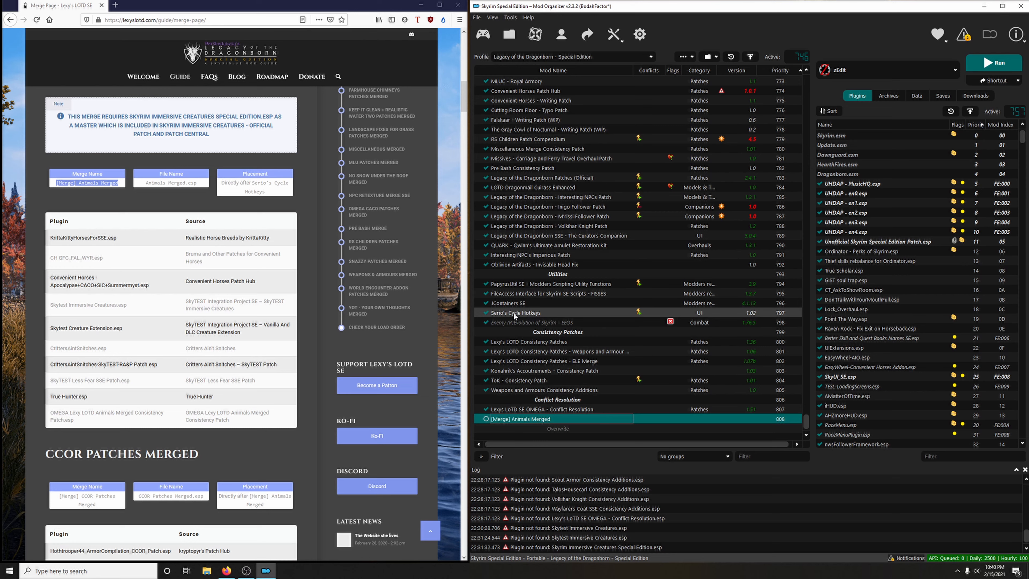
{"action": "left_click_drag", "start_coordinate": [524, 420], "coordinate": [544, 327]}
{"action": "left_click", "coordinate": [486, 323]}
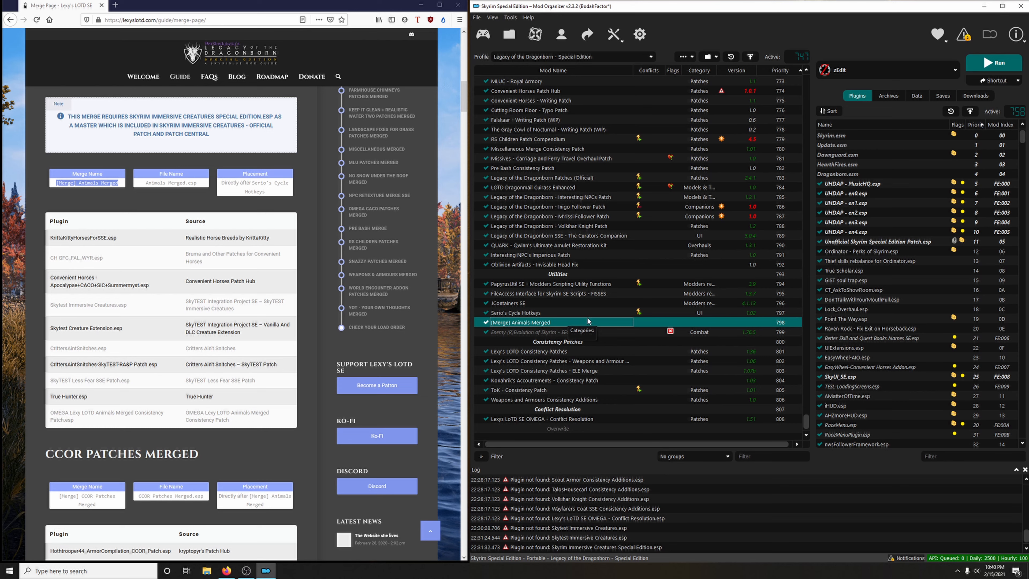
Step: Endorse the Missives - Carriage and Ferry Travel Overhaul Patch mod
{"action": "left_click", "coordinate": [652, 190]}
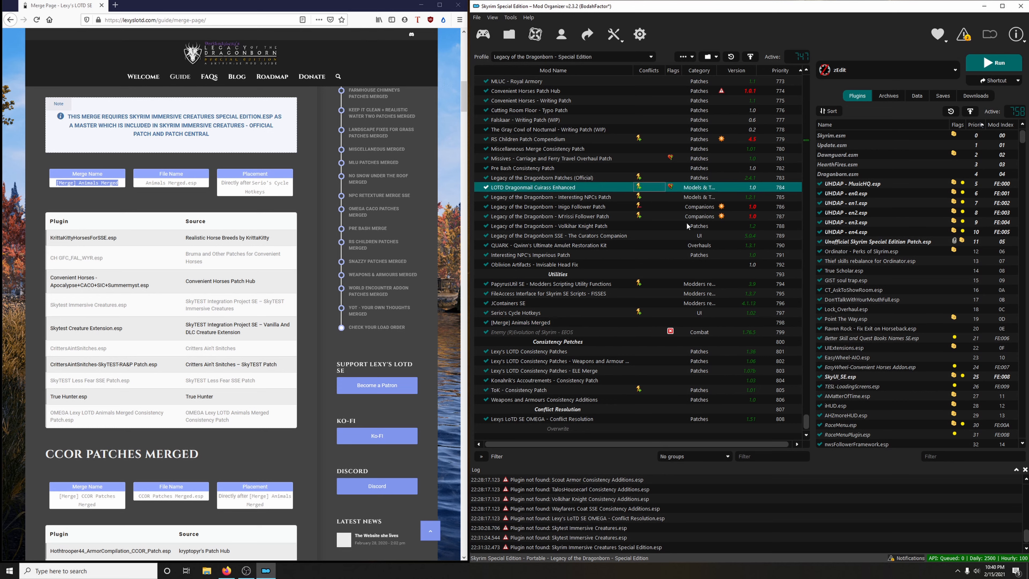
{"action": "right_click", "coordinate": [668, 159]}
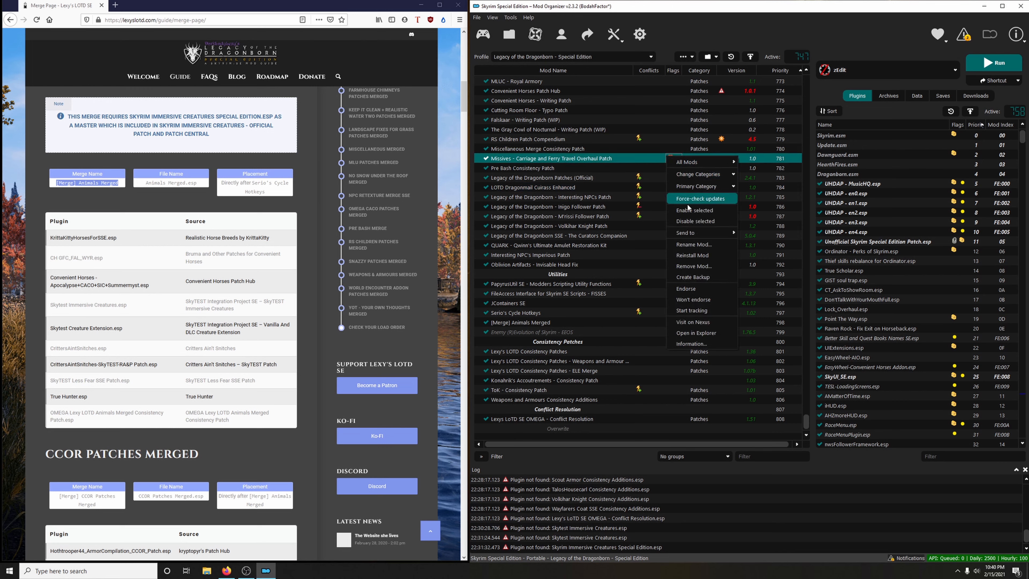
{"action": "left_click", "coordinate": [686, 289]}
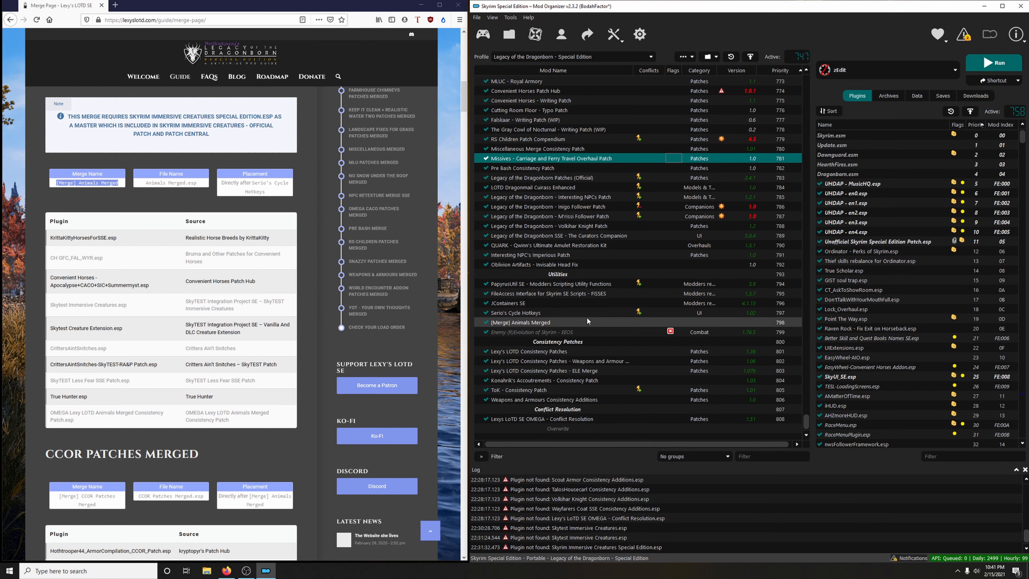
Step: Deactivate the source plugins of [Merge] Animals Merged with the Merge Plugins Hide tool and close it
{"action": "left_click", "coordinate": [614, 34]}
{"action": "mouse_move", "coordinate": [649, 73]}
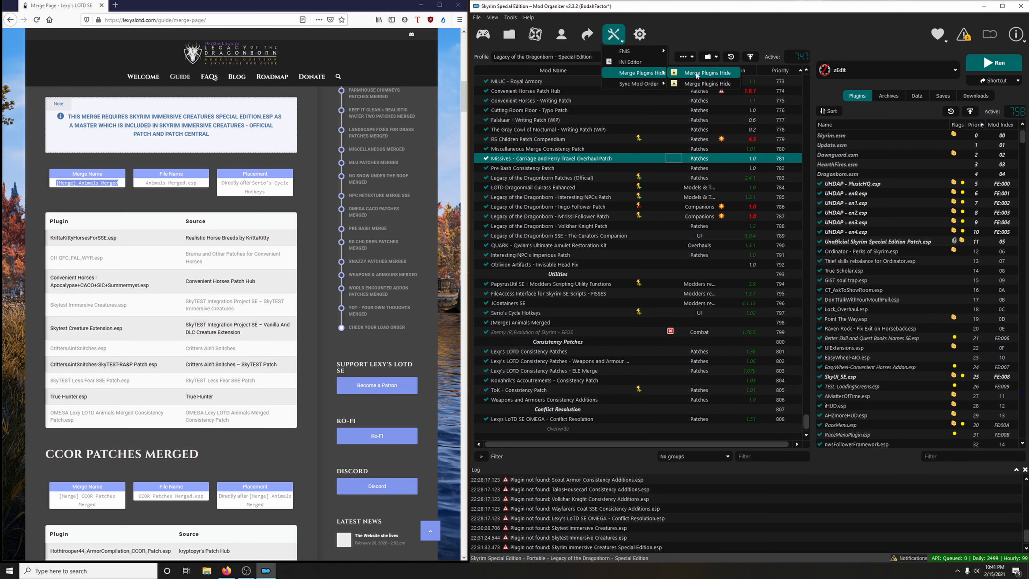
{"action": "left_click", "coordinate": [696, 73]}
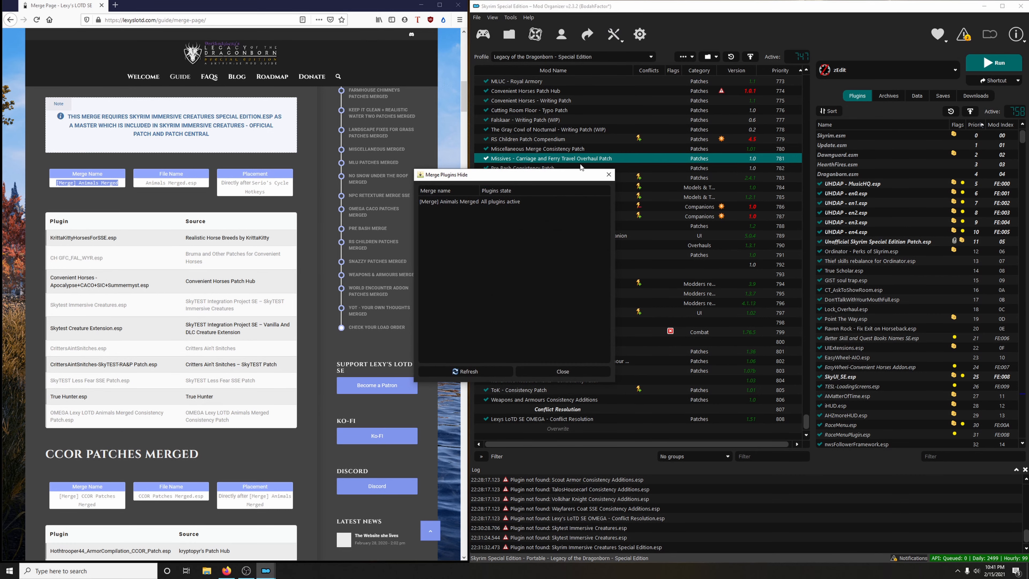
{"action": "left_click_drag", "start_coordinate": [552, 177], "coordinate": [653, 169]}
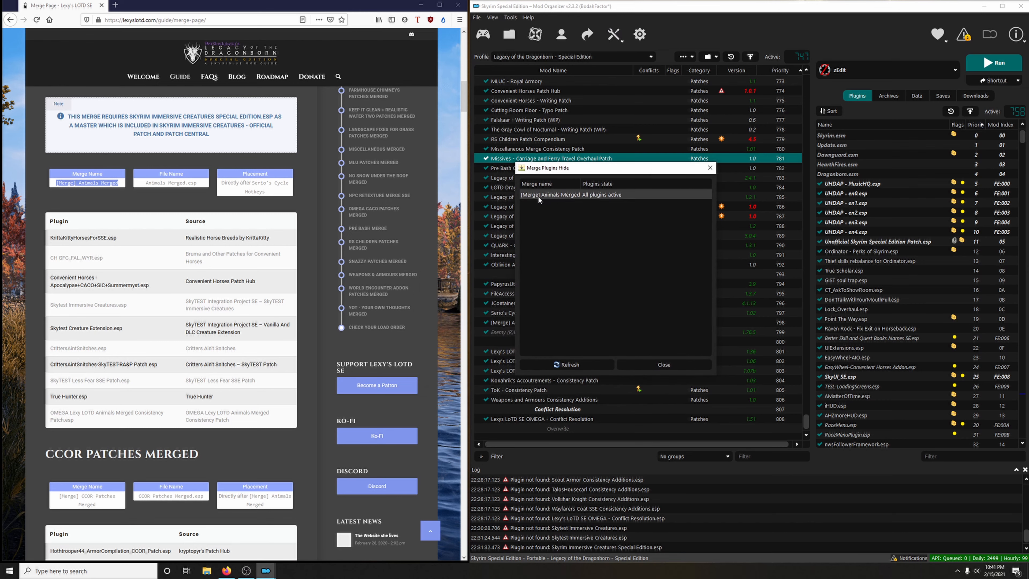
{"action": "left_click", "coordinate": [555, 195]}
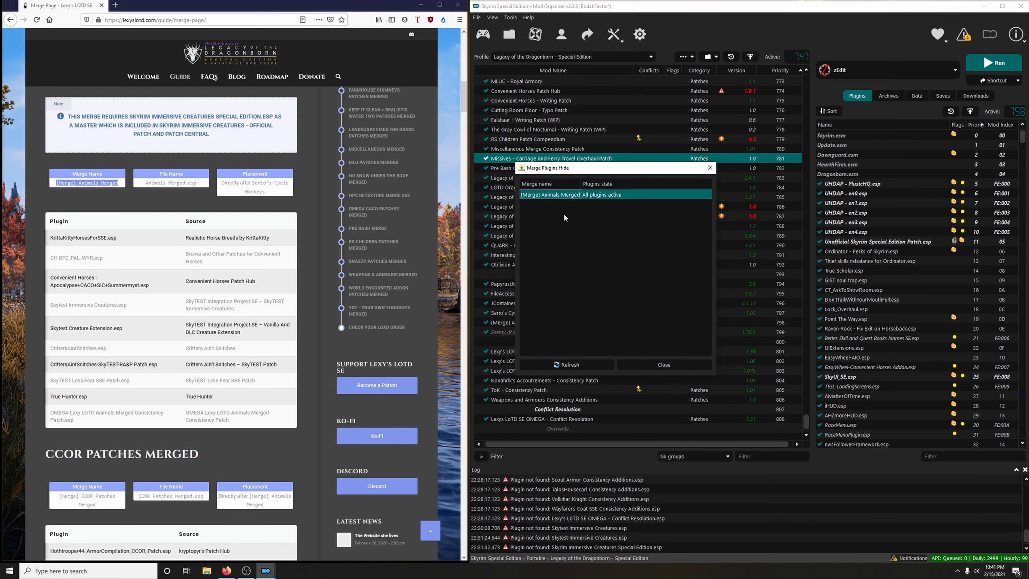
{"action": "right_click", "coordinate": [560, 194]}
{"action": "left_click", "coordinate": [588, 201]}
{"action": "left_click", "coordinate": [663, 365]}
Step: Copy the "CCOR Patches Merged" heading from the guide and switch Mod Organizer to the "Blank for Merges" profile
{"action": "scroll", "coordinate": [297, 264], "scroll_direction": "up", "scroll_amount": 15}
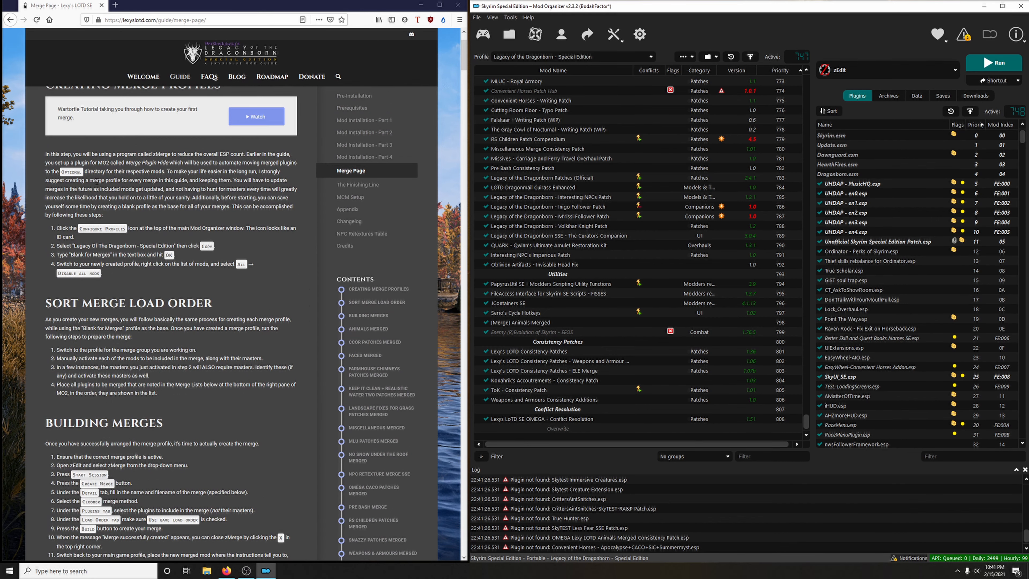
{"action": "scroll", "coordinate": [218, 227], "scroll_direction": "down", "scroll_amount": 20}
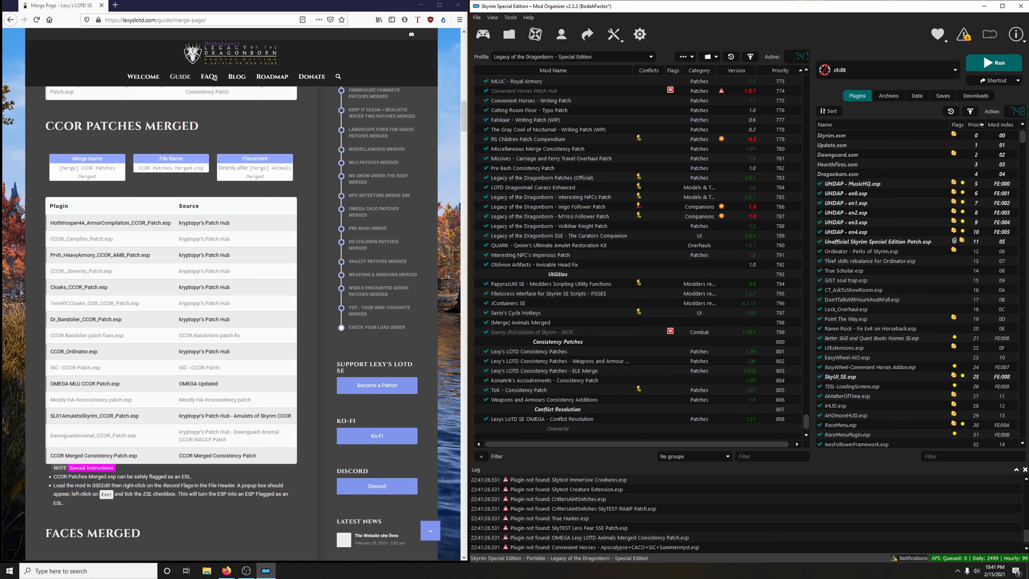
{"action": "left_click_drag", "start_coordinate": [51, 127], "coordinate": [197, 127]}
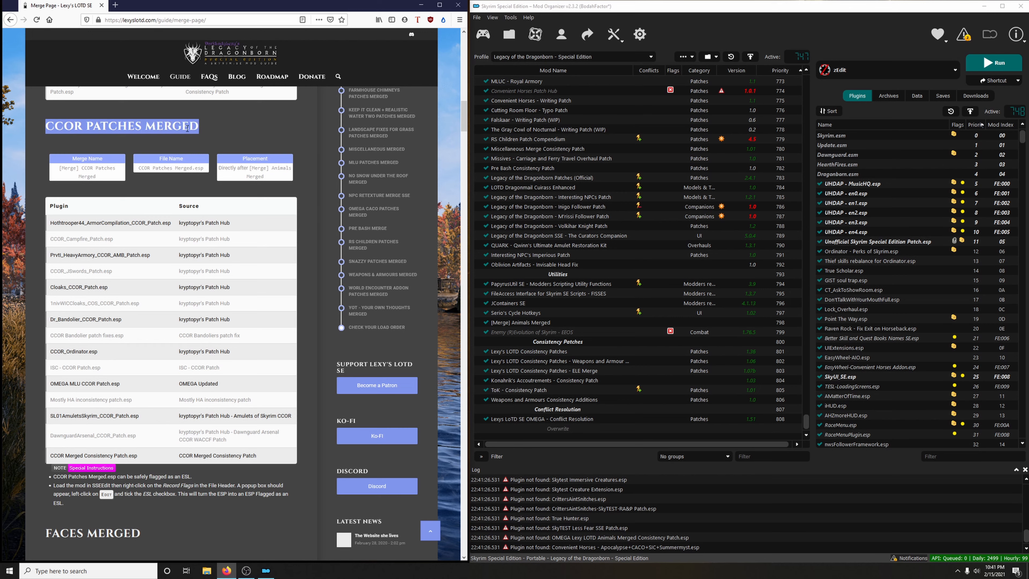
{"action": "right_click", "coordinate": [187, 128]}
{"action": "left_click", "coordinate": [194, 135]}
{"action": "left_click", "coordinate": [526, 57]}
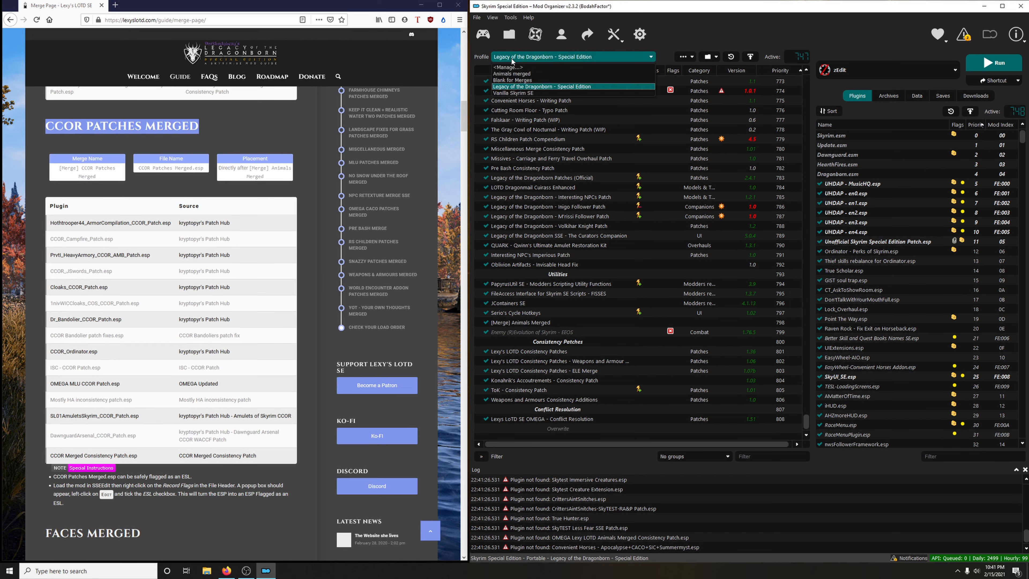
{"action": "left_click", "coordinate": [514, 80]}
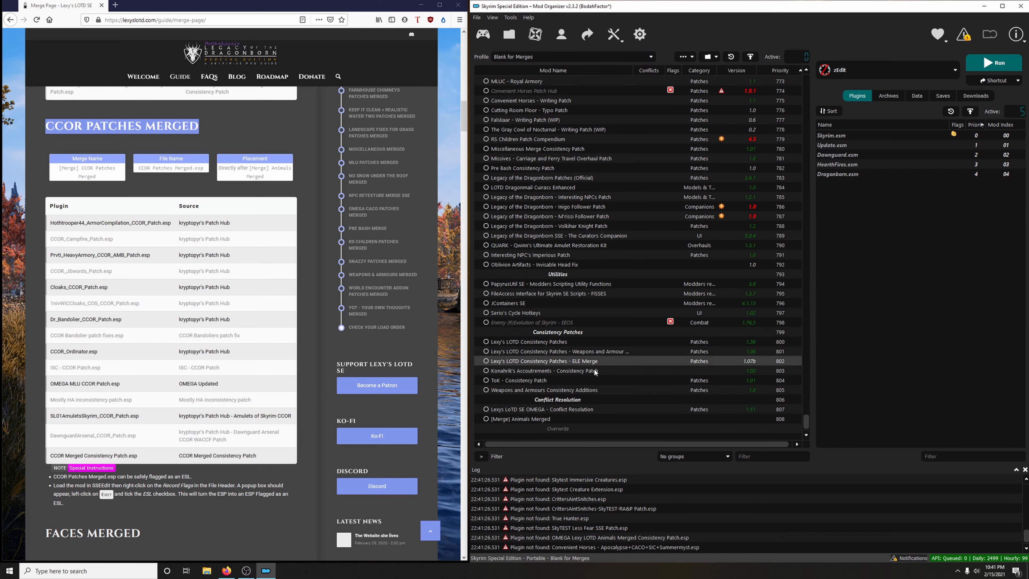
Step: Duplicate the "Blank for Merges" profile as "CCOR Patches Merged" and switch to the new profile
{"action": "left_click", "coordinate": [561, 35]}
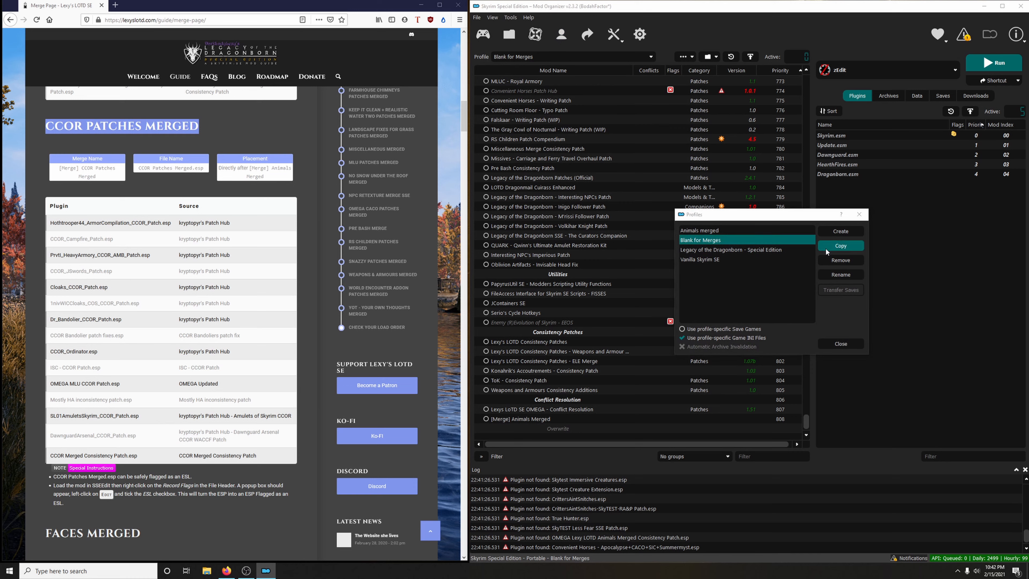
{"action": "left_click", "coordinate": [840, 246]}
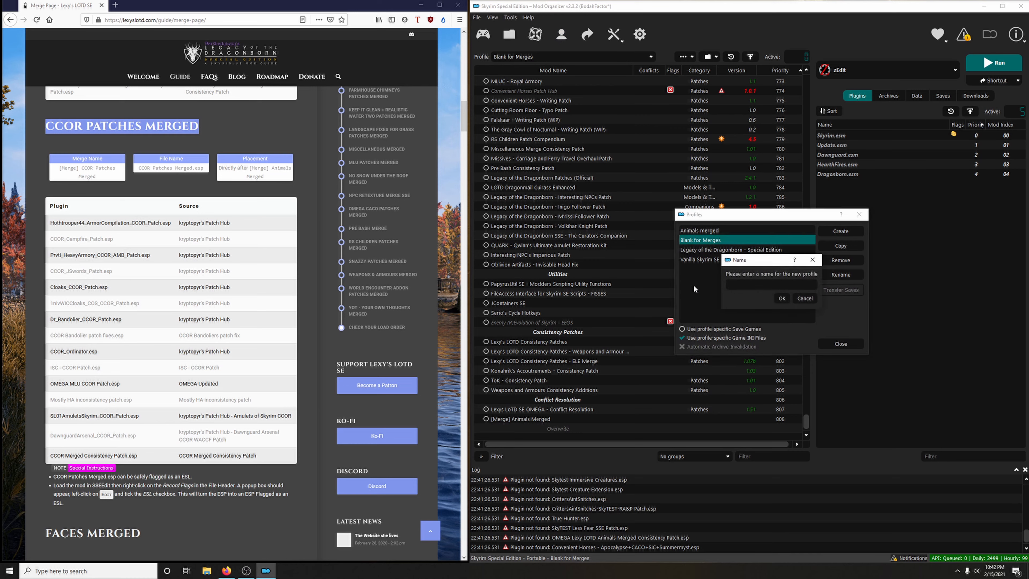
{"action": "right_click", "coordinate": [729, 284]}
{"action": "left_click", "coordinate": [747, 334]}
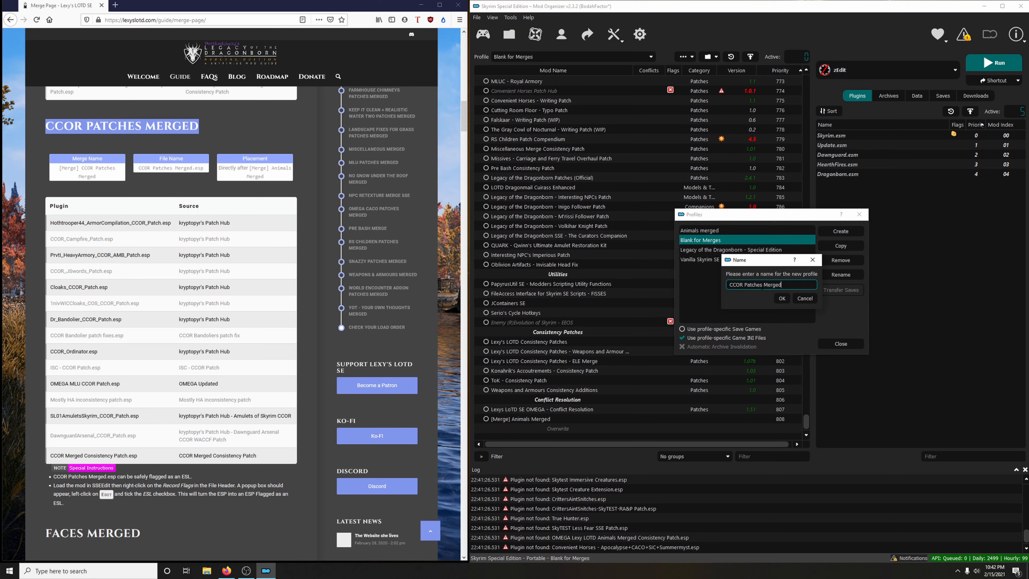
{"action": "left_click", "coordinate": [777, 300]}
{"action": "left_click", "coordinate": [831, 343]}
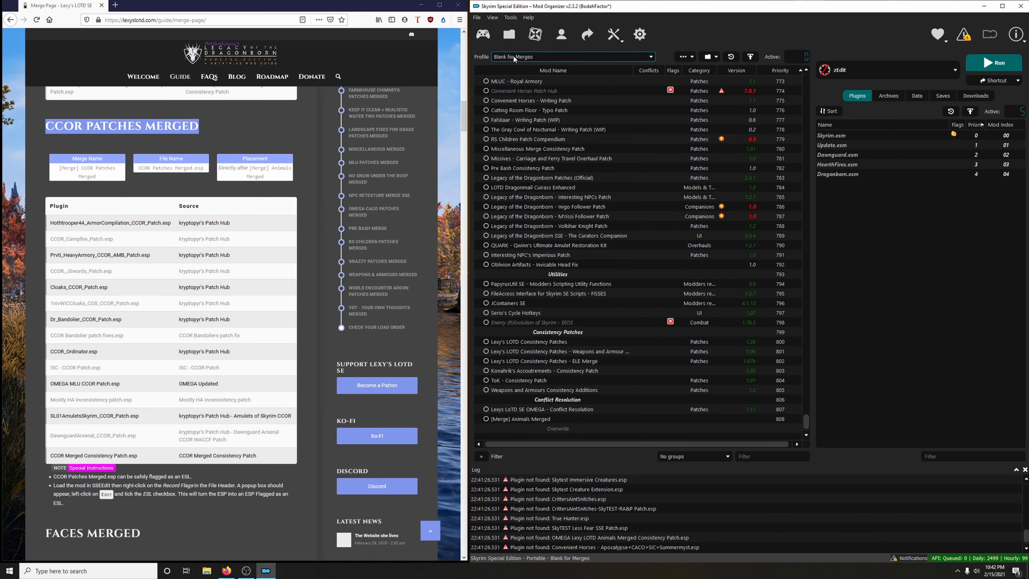
{"action": "left_click", "coordinate": [552, 59]}
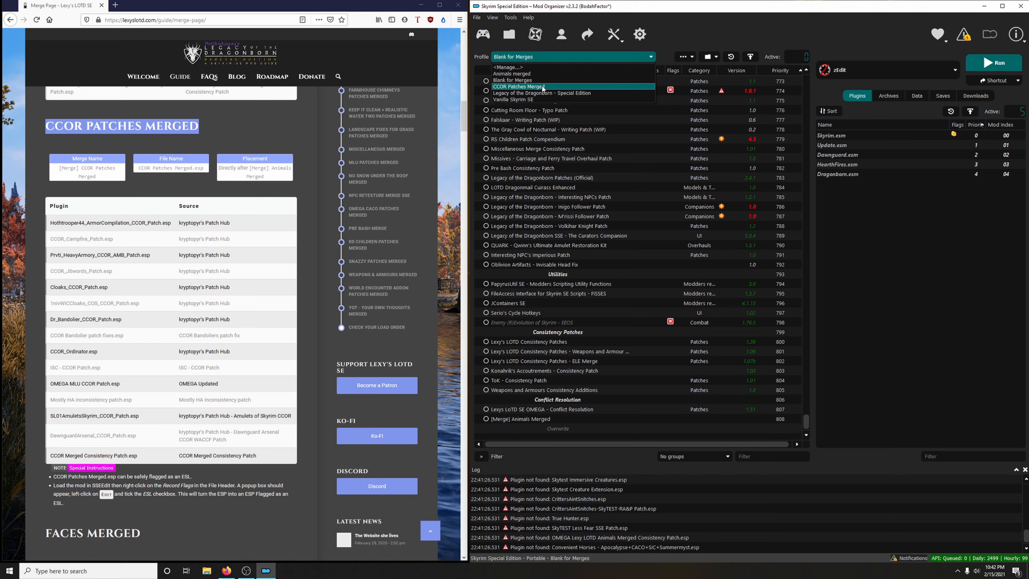
{"action": "left_click", "coordinate": [524, 87]}
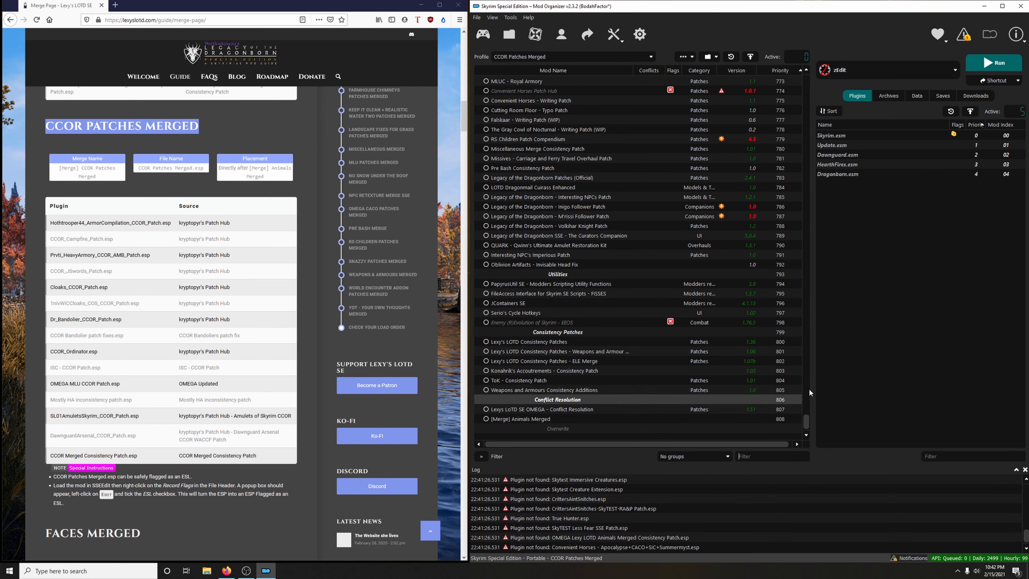
Step: Search the mod list for "hoth", "krypt" and "patch hub" to locate the patch hub mods, and clear the filter
{"action": "type", "text": "hoth"}
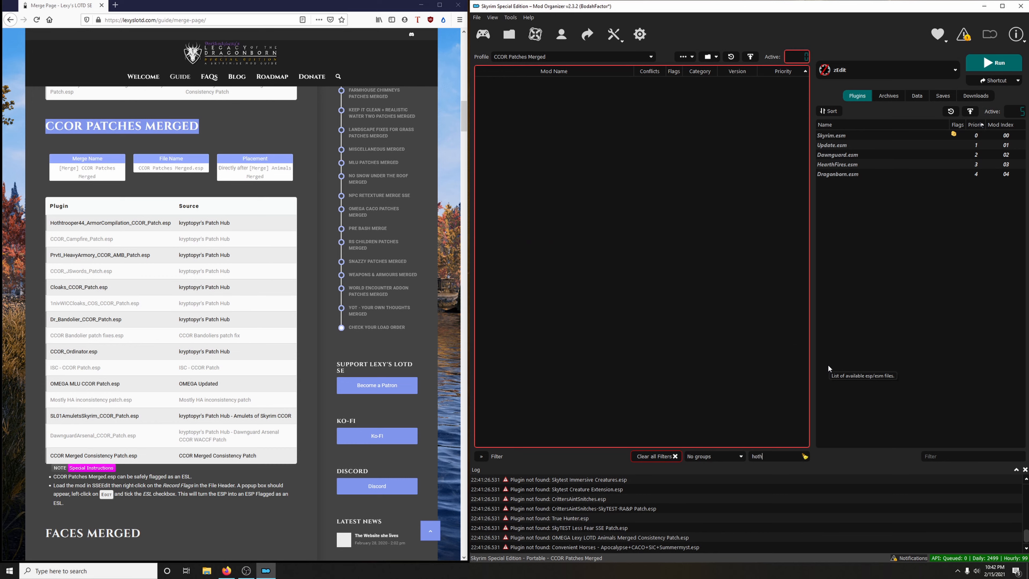
{"action": "key", "text": "BackSpace"}
{"action": "key", "text": "BackSpace"}
{"action": "key", "text": "BackSpace"}
{"action": "key", "text": "BackSpace"}
{"action": "type", "text": "krypt"}
{"action": "key", "text": "BackSpace"}
{"action": "key", "text": "BackSpace"}
{"action": "key", "text": "BackSpace"}
{"action": "key", "text": "BackSpace"}
{"action": "key", "text": "BackSpace"}
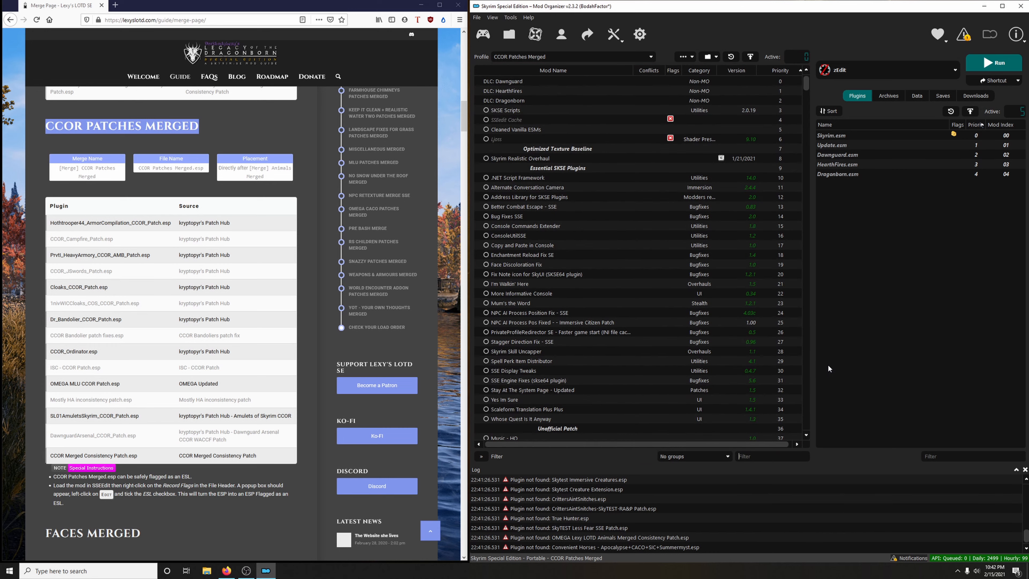
{"action": "type", "text": "patch"}
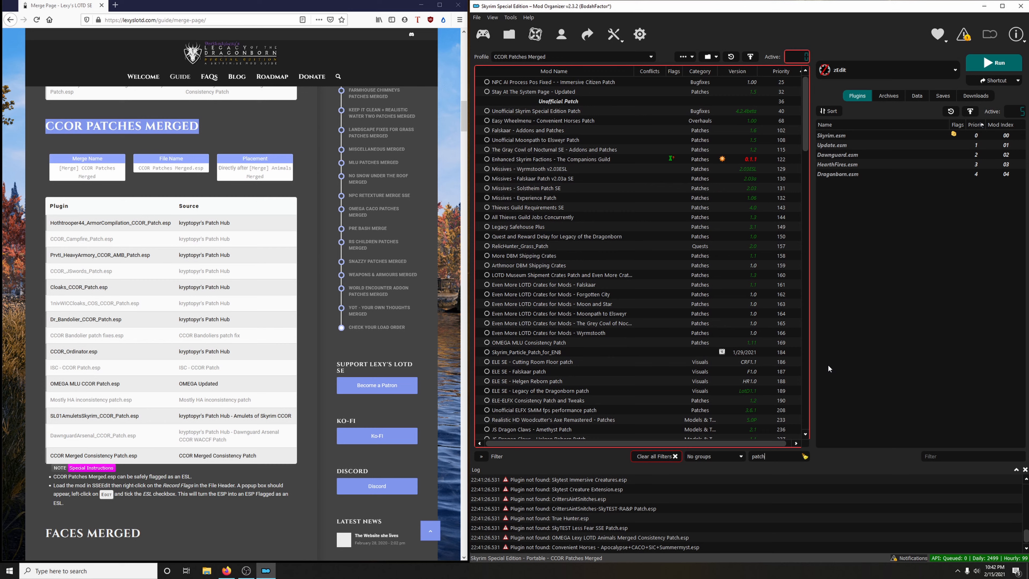
{"action": "type", "text": " hub"}
{"action": "key", "text": "BackSpace"}
{"action": "key", "text": "BackSpace"}
{"action": "key", "text": "BackSpace"}
{"action": "key", "text": "BackSpace"}
{"action": "key", "text": "BackSpace"}
{"action": "key", "text": "BackSpace"}
{"action": "key", "text": "BackSpace"}
{"action": "key", "text": "BackSpace"}
{"action": "key", "text": "BackSpace"}
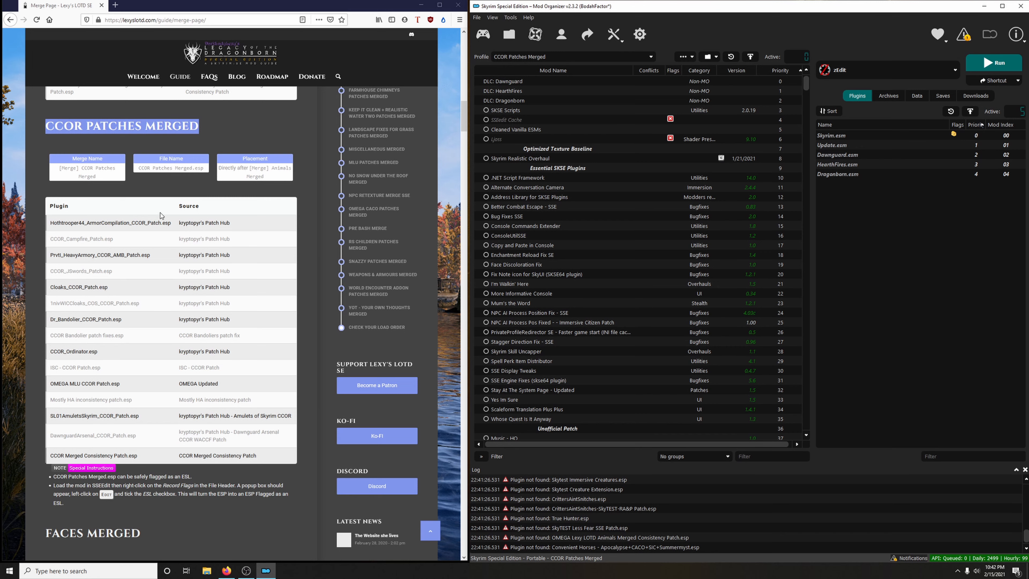
Step: Find the mod that supplies Hothtrooper44_ArmorCompilation_CCOR_Patch.esp in the "Legacy of the Dragonborn - Special Edition" profile by filtering the plugins for "hoth"
{"action": "left_click", "coordinate": [580, 58]}
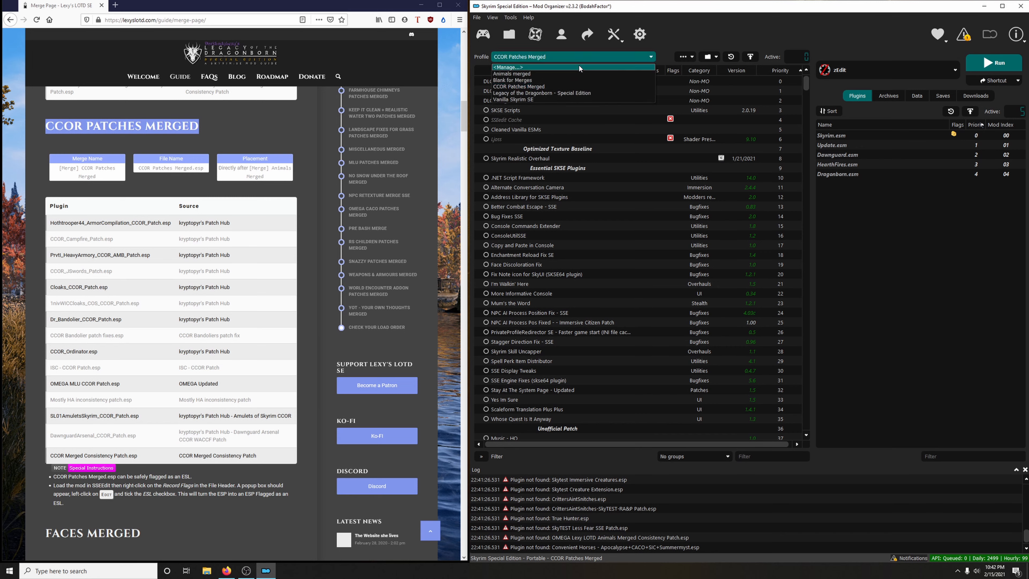
{"action": "left_click", "coordinate": [560, 93]}
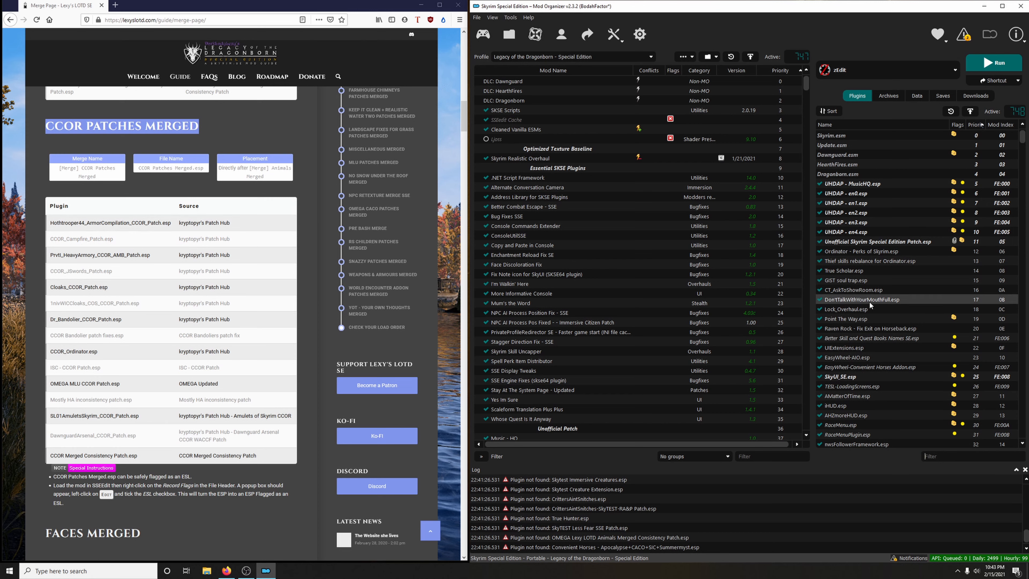
{"action": "type", "text": "hoth"}
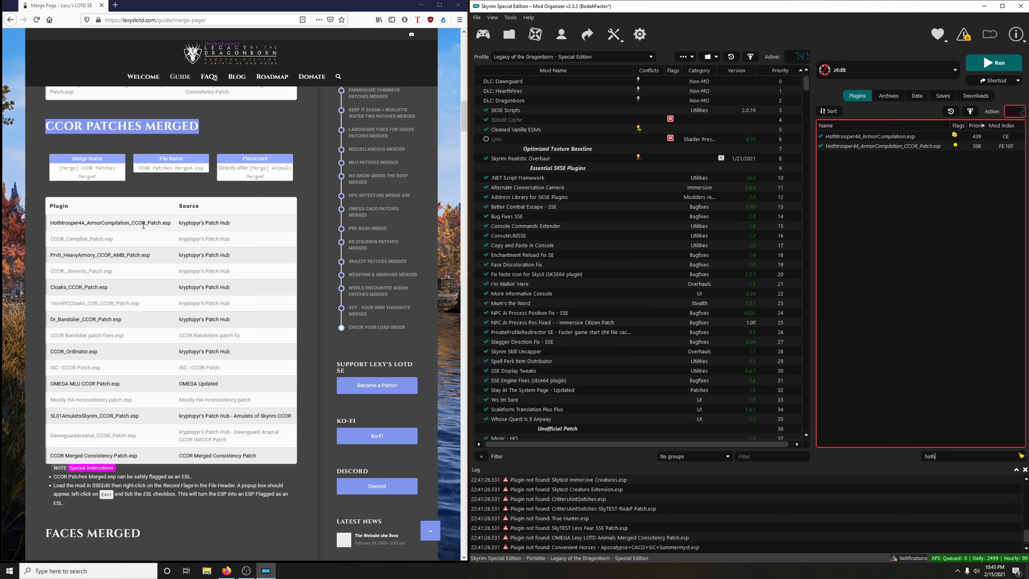
{"action": "left_click", "coordinate": [907, 145]}
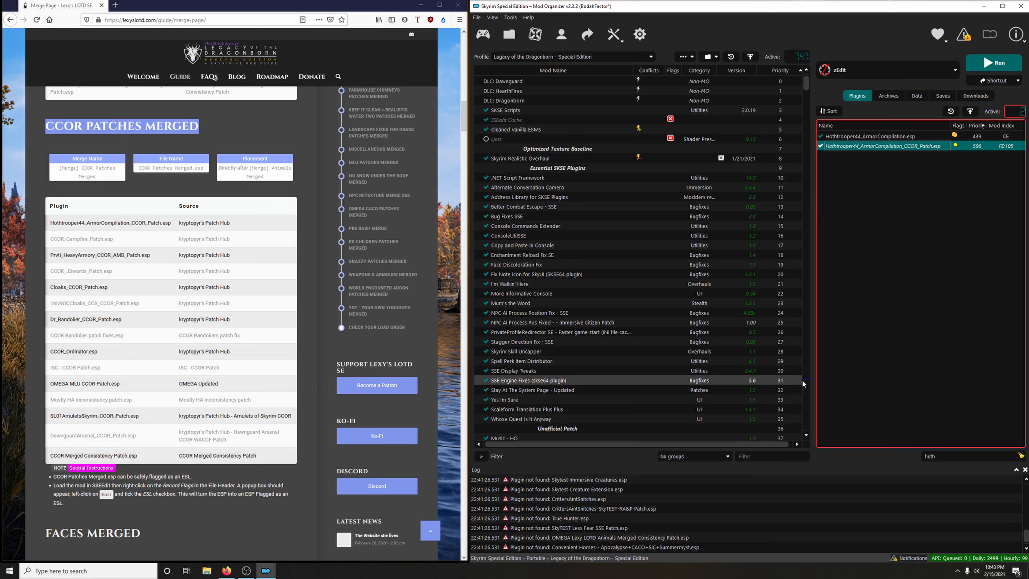
{"action": "left_click_drag", "start_coordinate": [806, 84], "coordinate": [821, 378]}
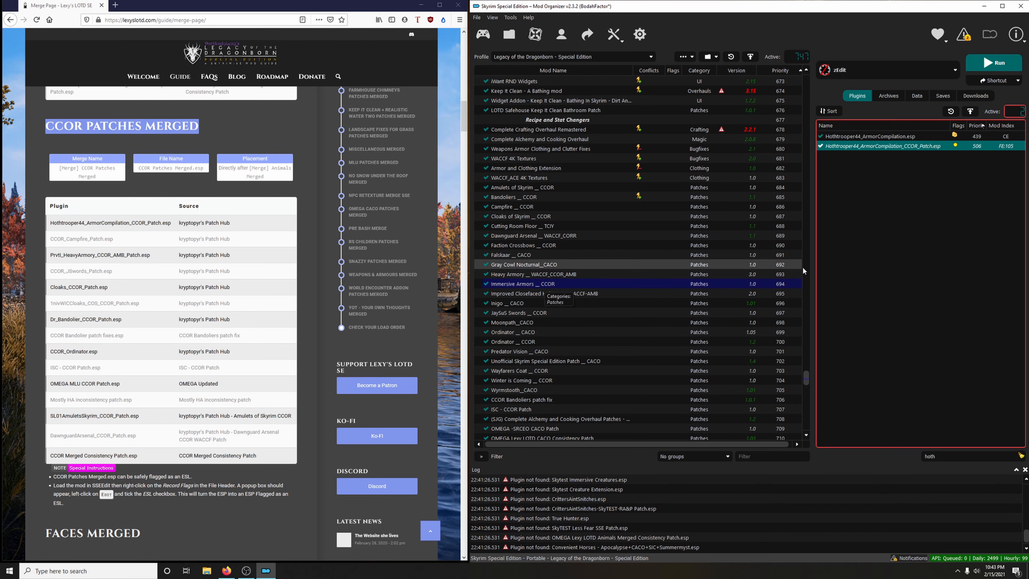
Step: Switch to the "CCOR Patches Merged" profile, enable the Immersive Armors __ CCOR and Campfire __ CCOR mods, and clear the plugin filter
{"action": "left_click", "coordinate": [560, 58]}
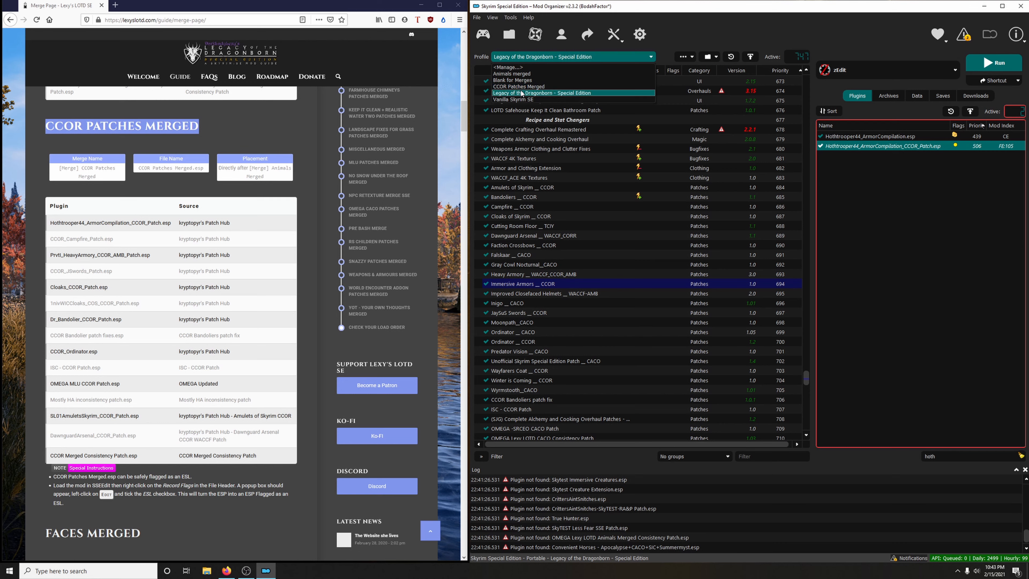
{"action": "left_click", "coordinate": [551, 86]}
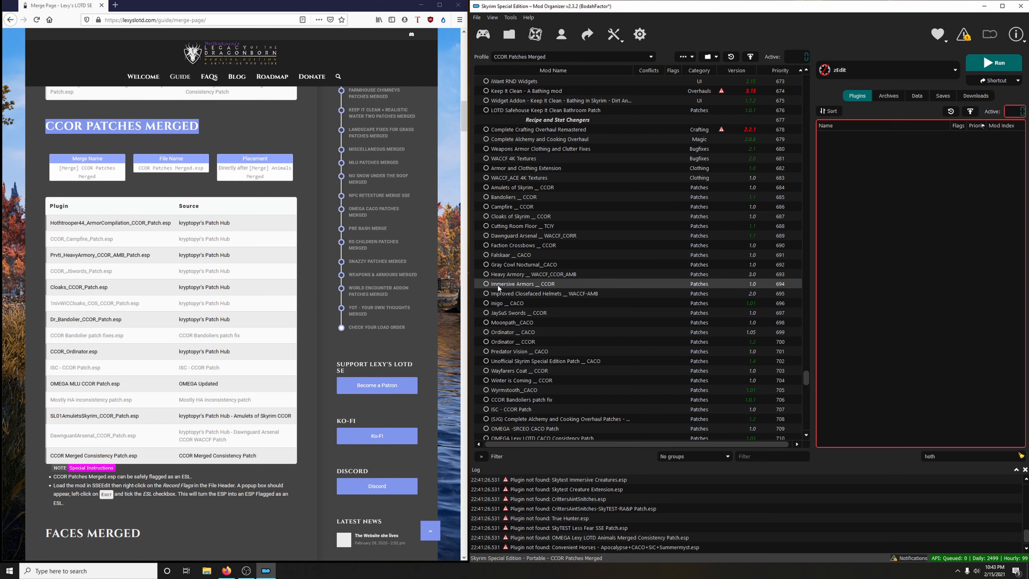
{"action": "left_click", "coordinate": [486, 284]}
{"action": "scroll", "coordinate": [524, 290], "scroll_direction": "down", "scroll_amount": 2}
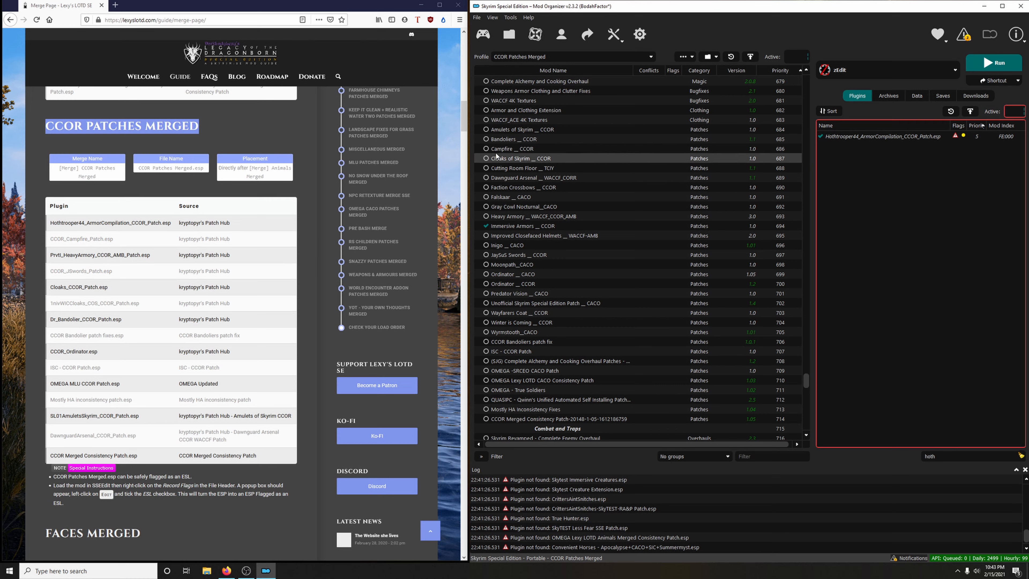
{"action": "left_click", "coordinate": [486, 149]}
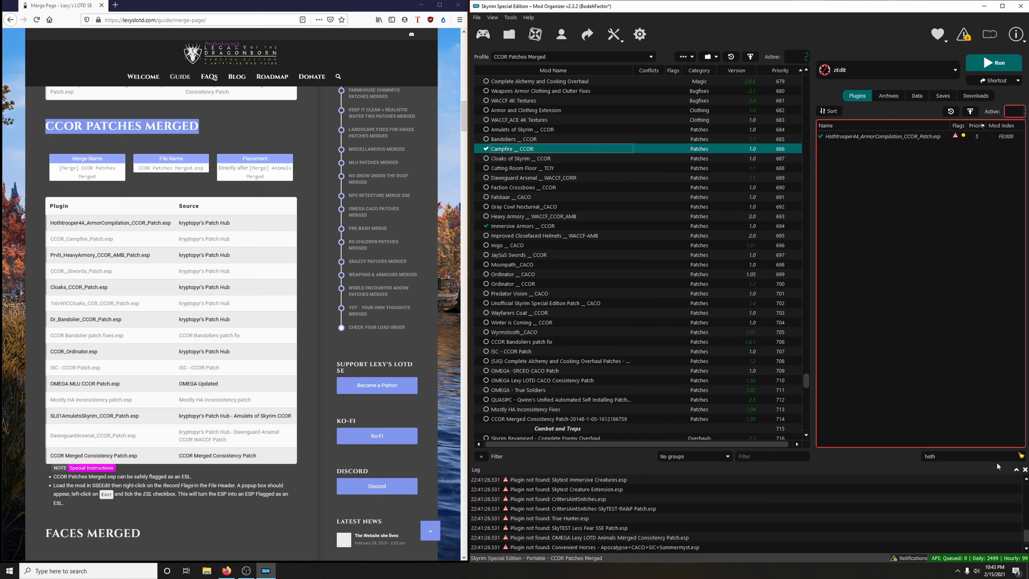
{"action": "left_click", "coordinate": [1021, 456]}
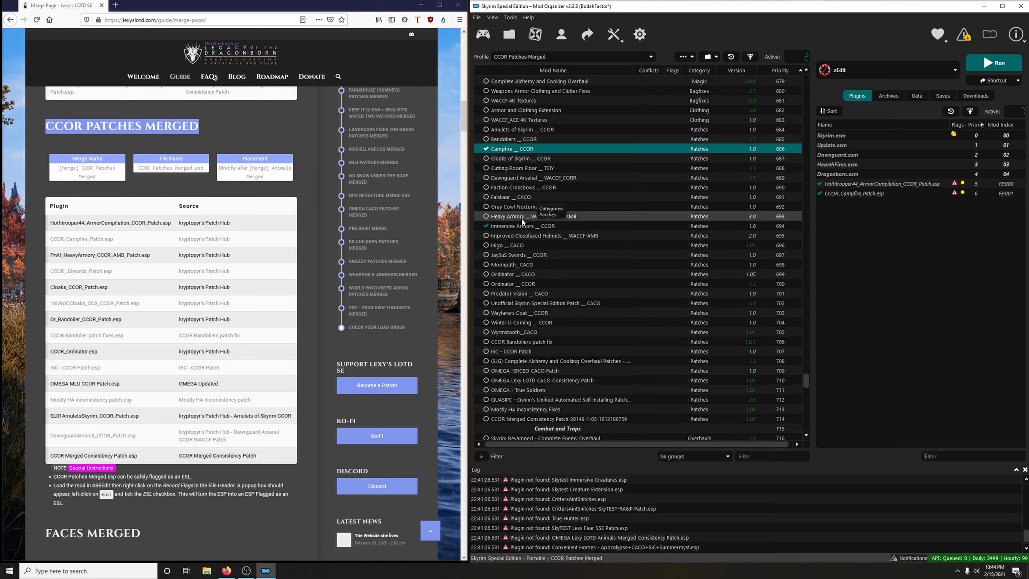
Step: Enable the Heavy Armory __ WACCF_CCOR_AMB, JaySuS Swords __ CCOR and Cloaks of Skyrim __ CCOR mods
{"action": "left_click", "coordinate": [487, 217]}
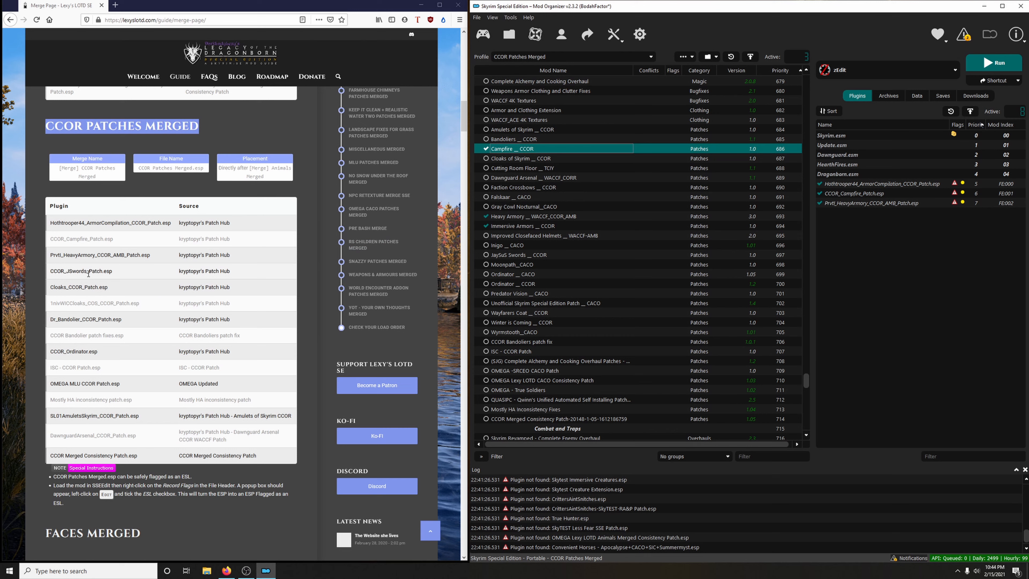
{"action": "left_click", "coordinate": [486, 254]}
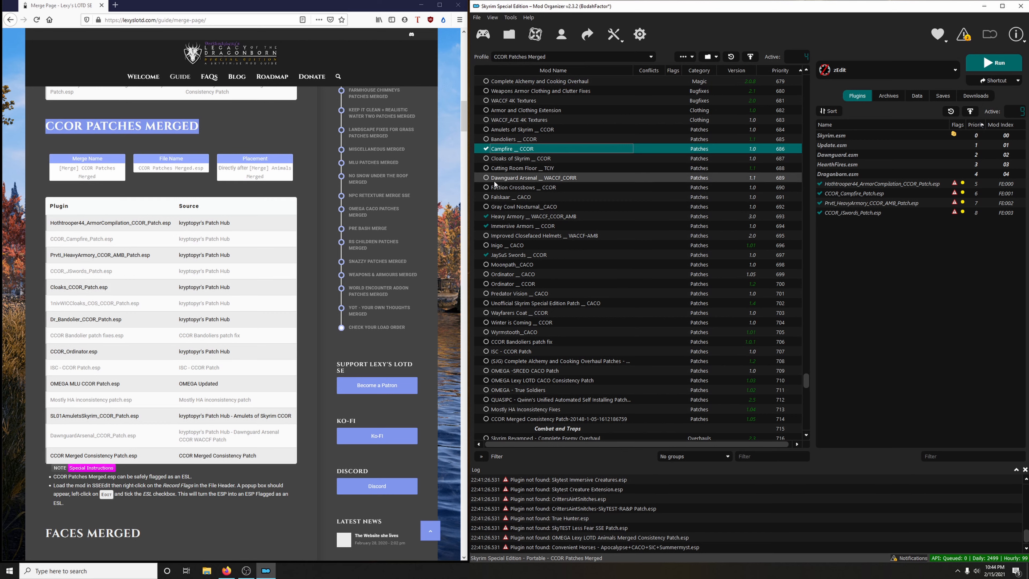
{"action": "left_click", "coordinate": [486, 158]}
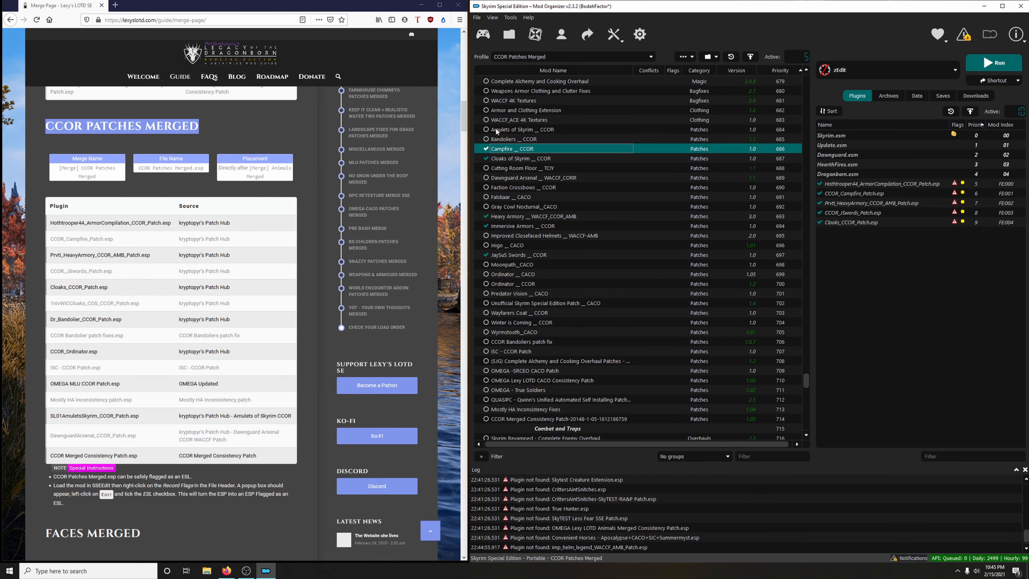
Step: Find the mod that supplies 1nivWICCloaks_COS_CCOR_Patch.esp in the "Legacy of the Dragonborn - Special Edition" profile by filtering the plugins for "1nivWICCloaks"
{"action": "left_click", "coordinate": [570, 60]}
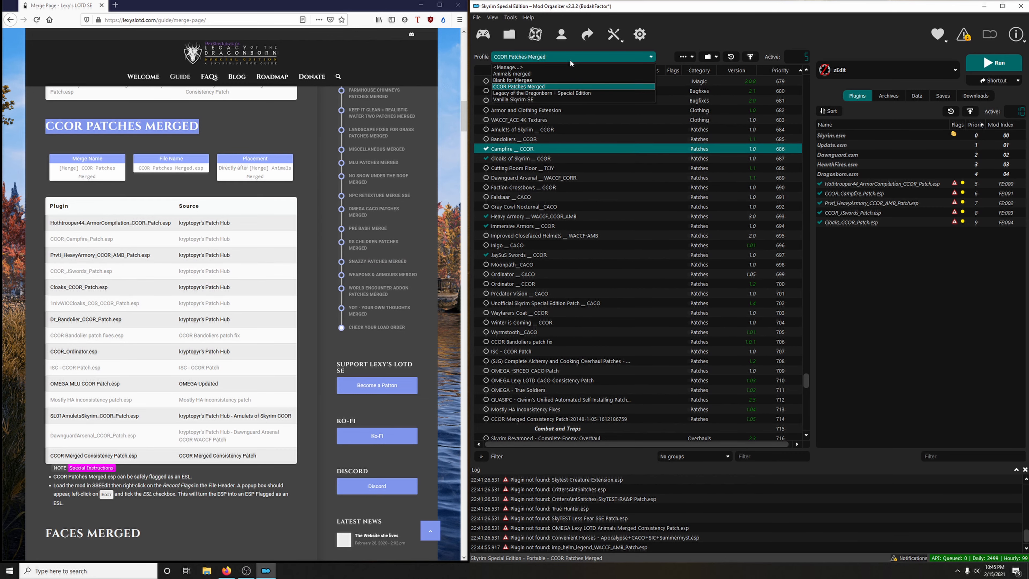
{"action": "left_click", "coordinate": [550, 93]}
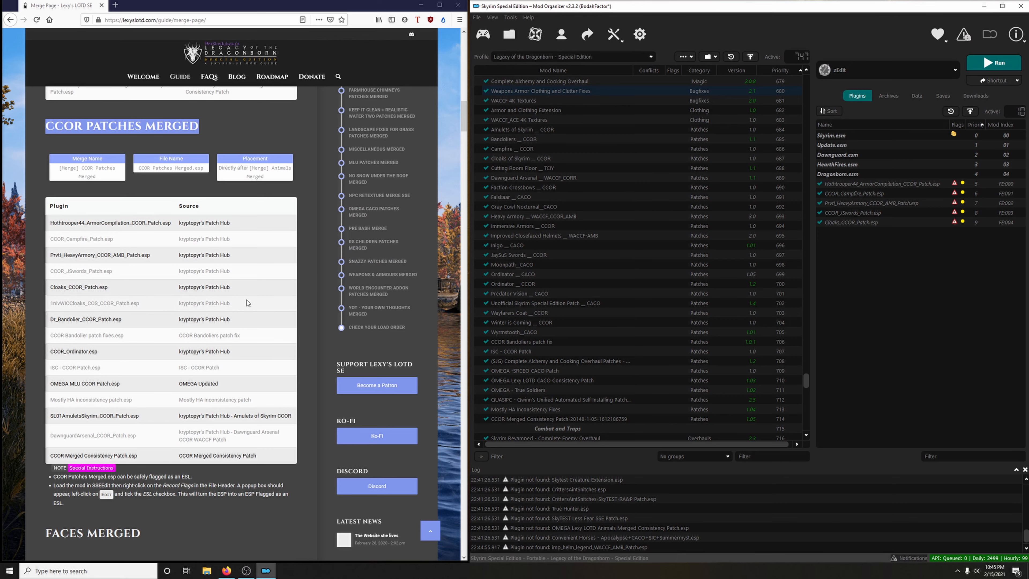
{"action": "left_click_drag", "start_coordinate": [52, 302], "coordinate": [140, 303]}
{"action": "right_click", "coordinate": [129, 305]}
{"action": "left_click", "coordinate": [140, 310]}
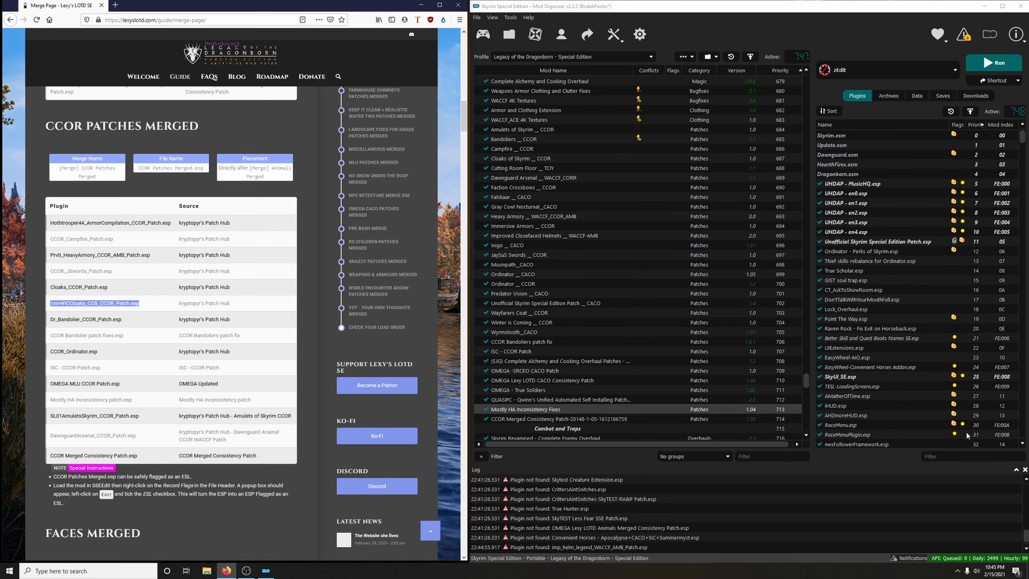
{"action": "right_click", "coordinate": [934, 458]}
{"action": "left_click", "coordinate": [954, 508]}
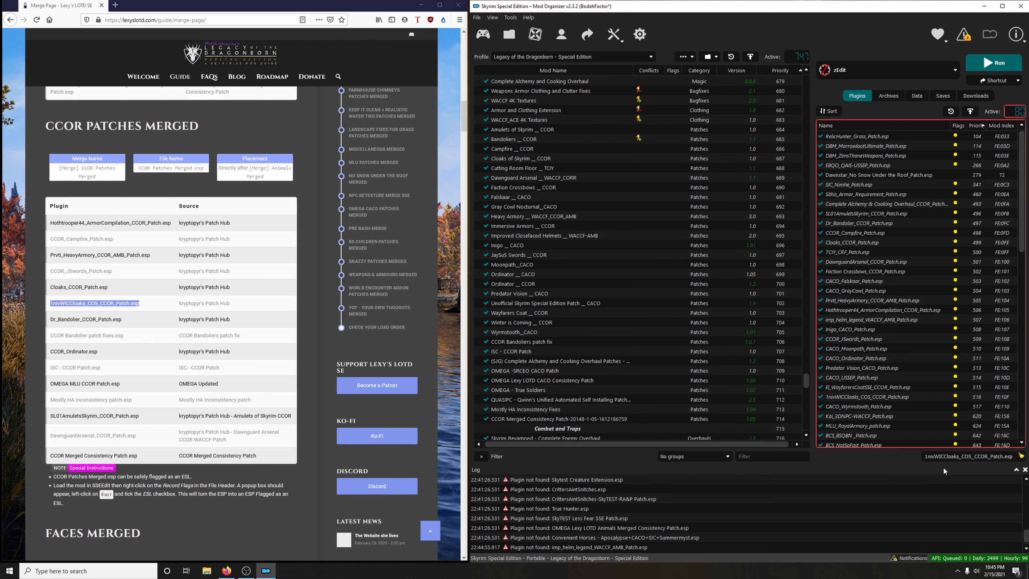
{"action": "left_click_drag", "start_coordinate": [958, 456], "coordinate": [1013, 456]}
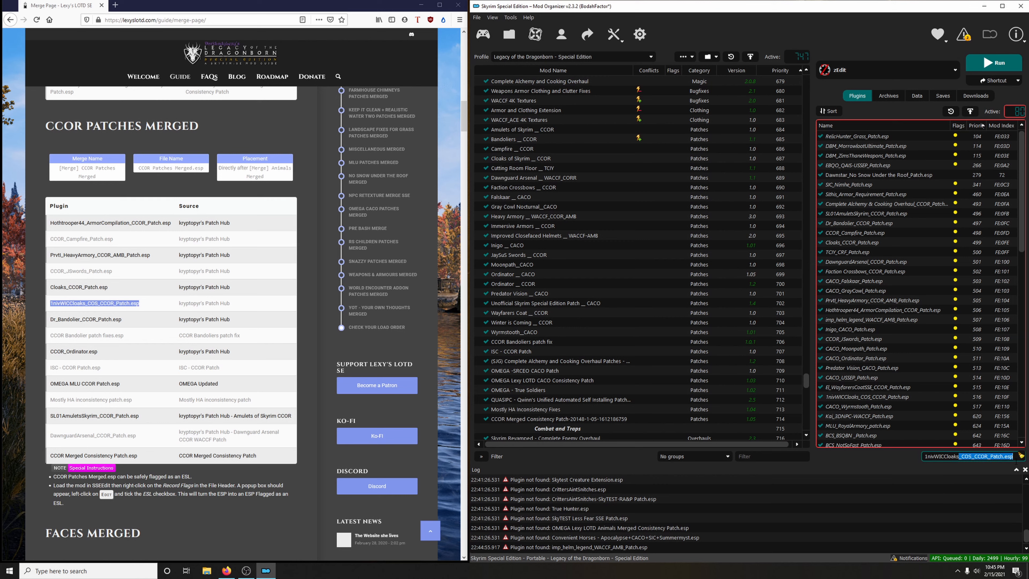
{"action": "key", "text": "BackSpace"}
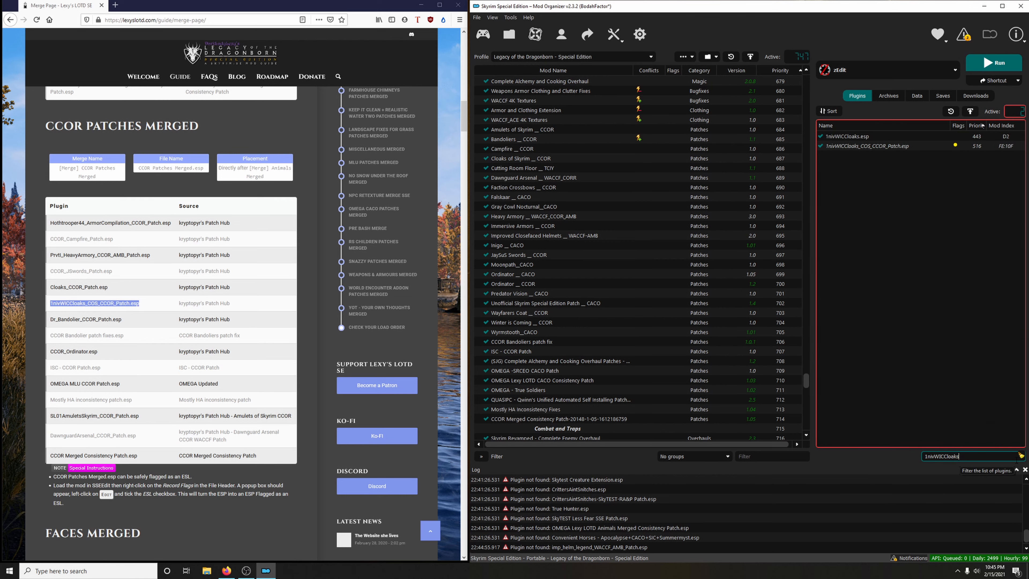
{"action": "left_click", "coordinate": [867, 148]}
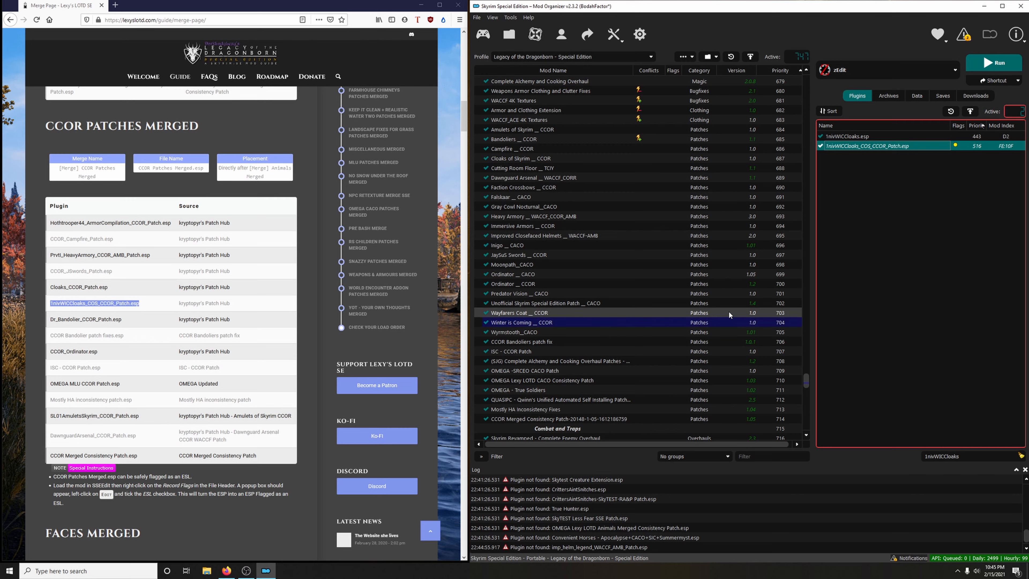
{"action": "left_click", "coordinate": [1021, 457]}
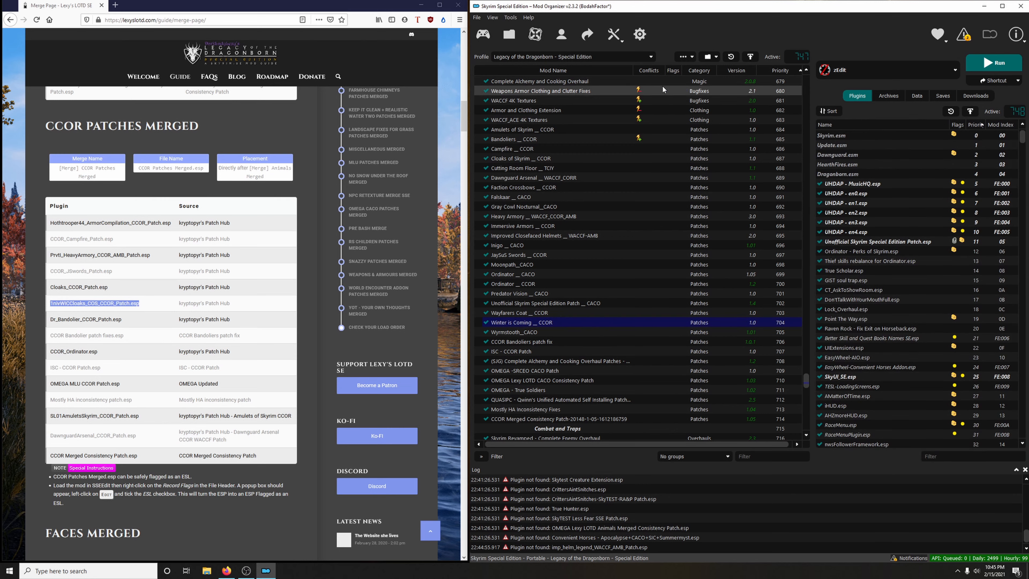
Step: Return to the "CCOR Patches Merged" profile and enable the Winter is Coming __ CCOR and Bandoliers __ CCOR mods
{"action": "left_click", "coordinate": [613, 57]}
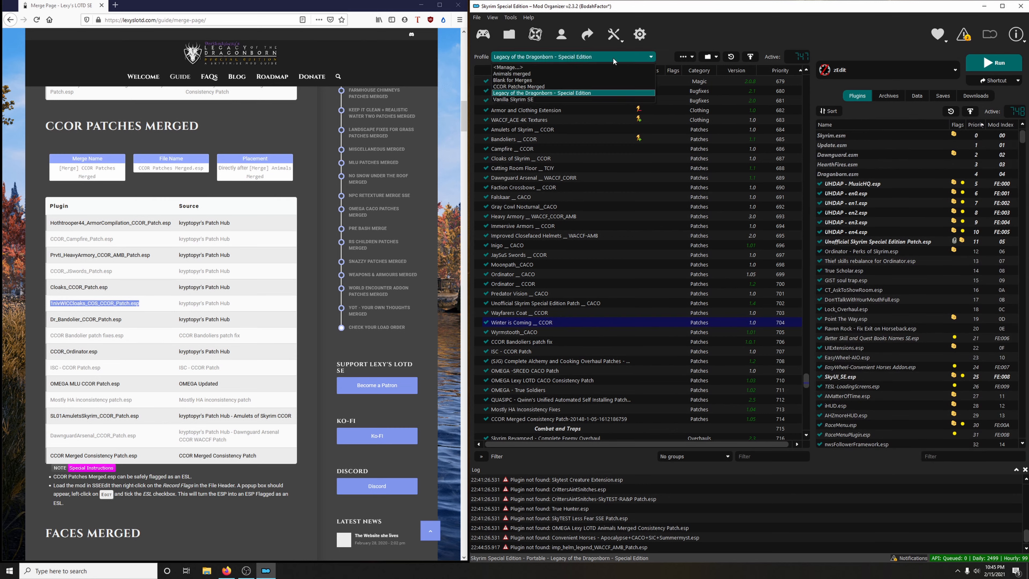
{"action": "left_click", "coordinate": [537, 88]}
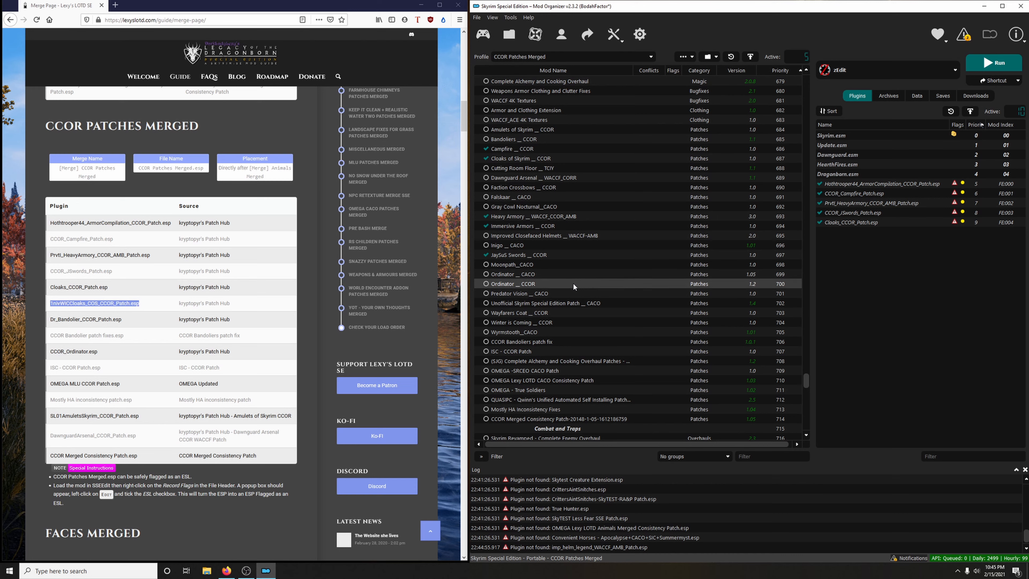
{"action": "left_click", "coordinate": [486, 322]}
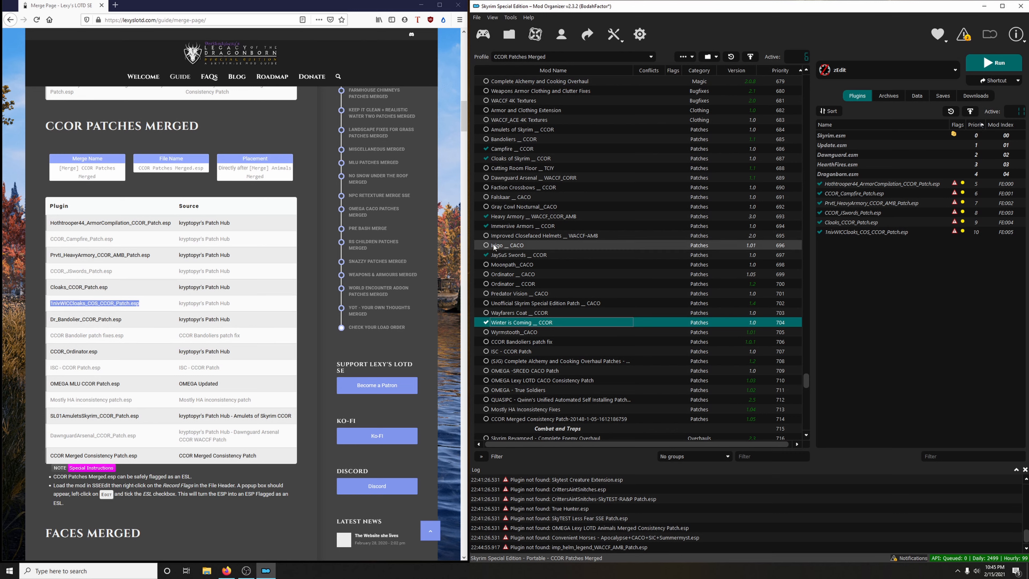
{"action": "left_click", "coordinate": [487, 138]}
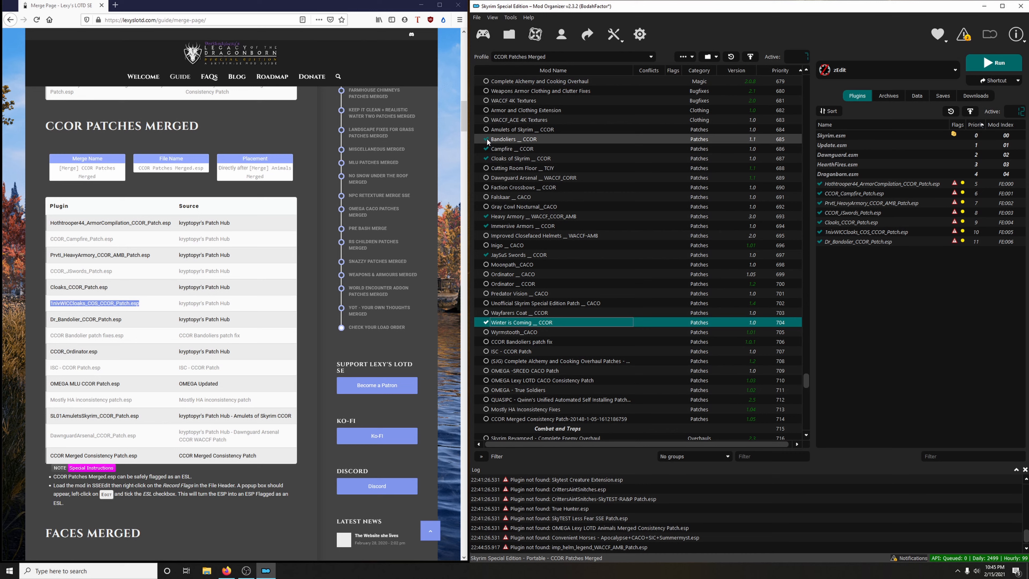
{"action": "left_click", "coordinate": [117, 329]}
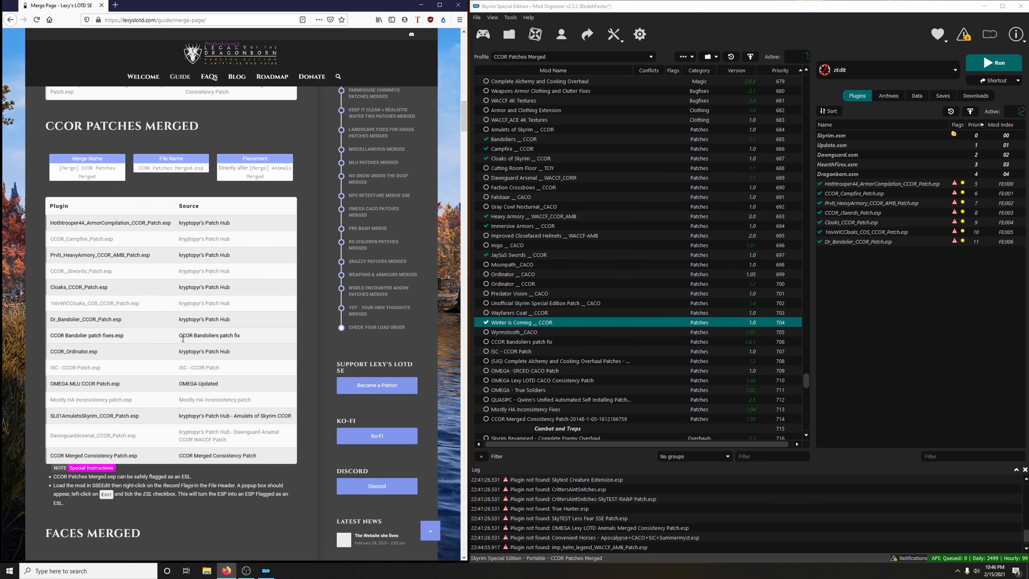
Step: Filter the mod list for "bandolier", enable CCOR Bandoliers patch fix, and clear the filter
{"action": "left_click", "coordinate": [780, 457]}
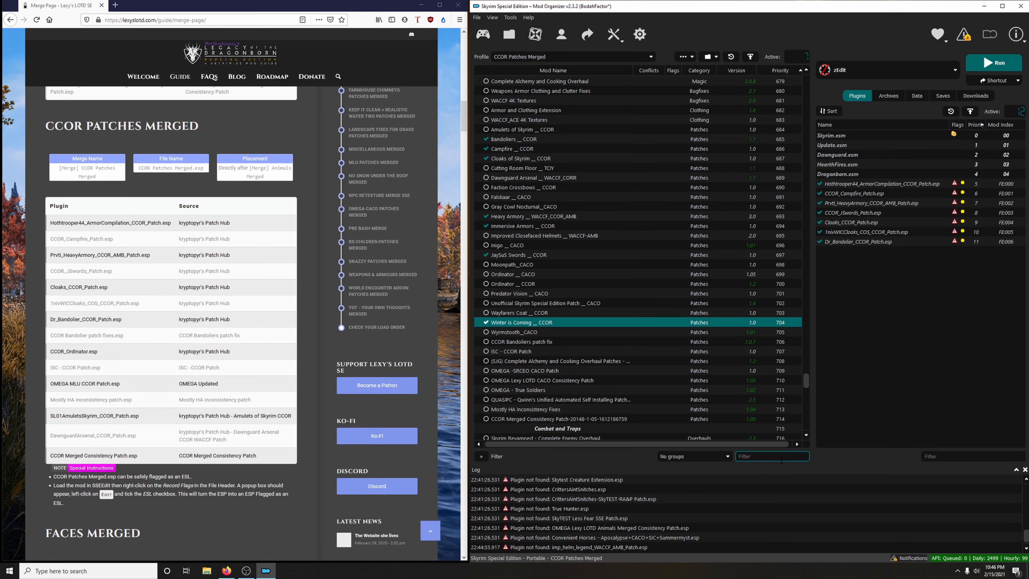
{"action": "type", "text": "bandolier"}
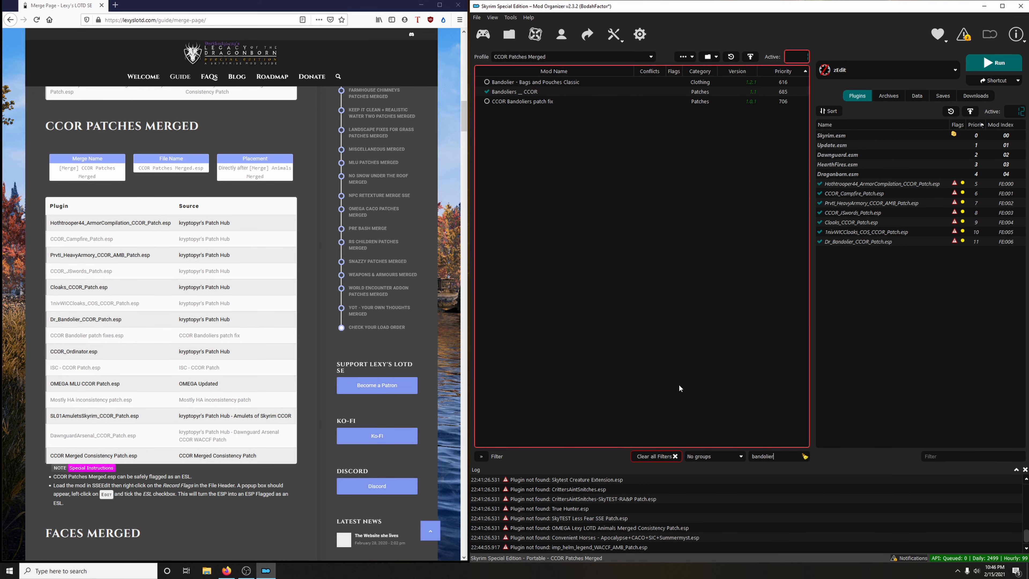
{"action": "left_click", "coordinate": [487, 102]}
{"action": "left_click", "coordinate": [805, 457]}
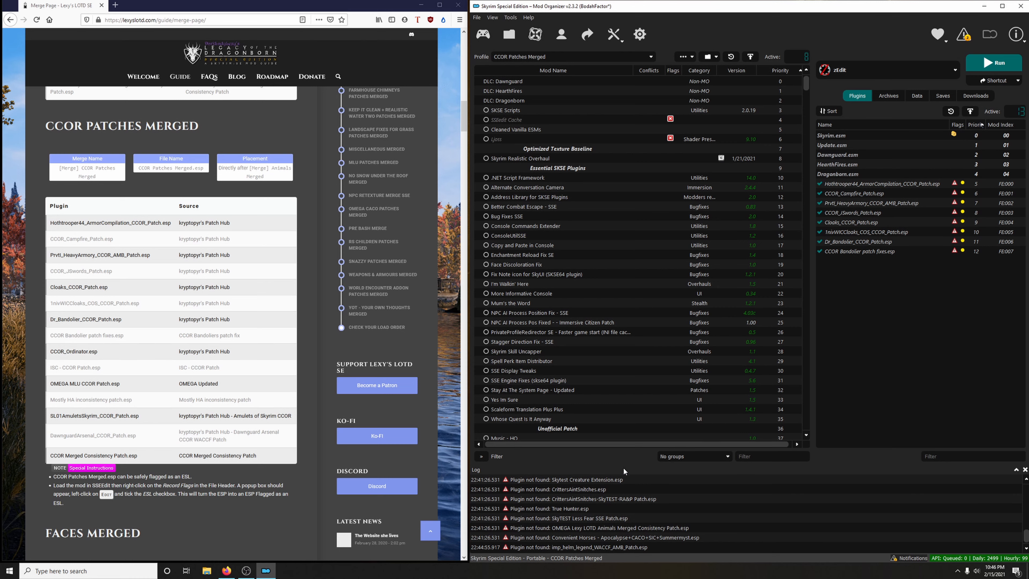
Step: Filter the mod list for "ordinat" and enable the Ordinator __ CCOR mod
{"action": "left_click", "coordinate": [776, 457]}
{"action": "type", "text": "ordinat"}
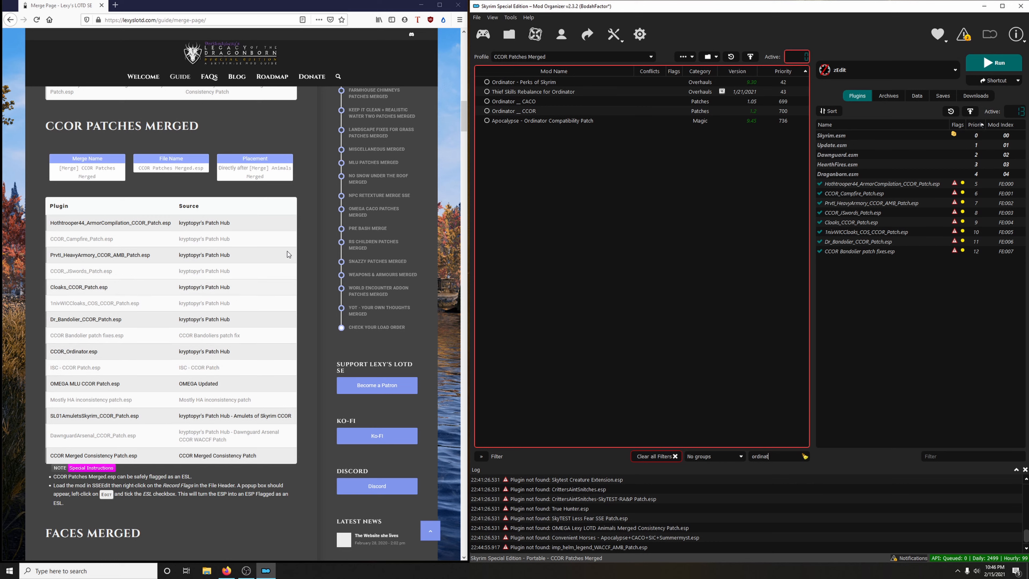
{"action": "left_click", "coordinate": [487, 111]}
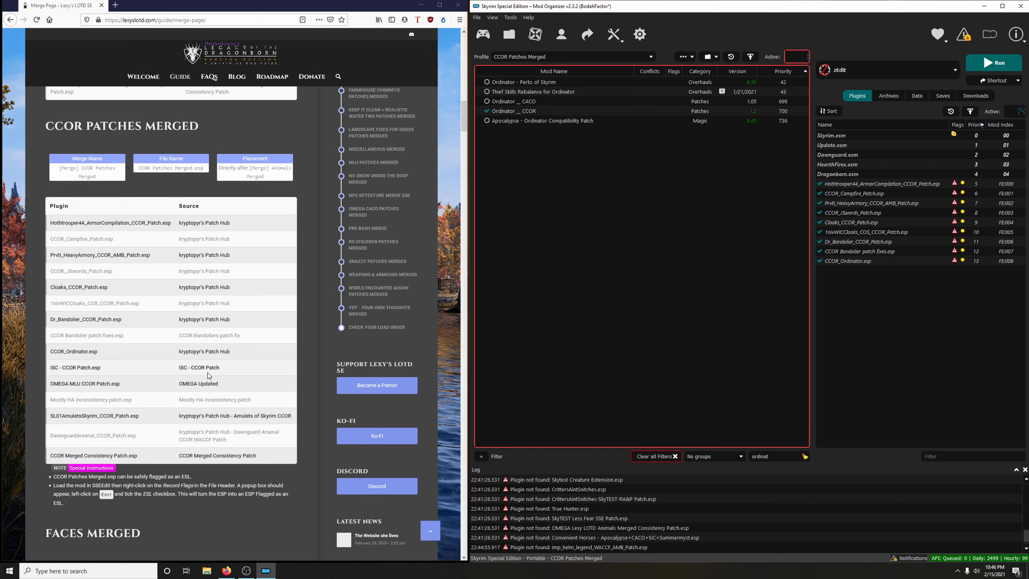
Step: Filter the mod list for "isc", enable ISC - CCOR Patch, and clear the filter
{"action": "double_click", "coordinate": [760, 456]}
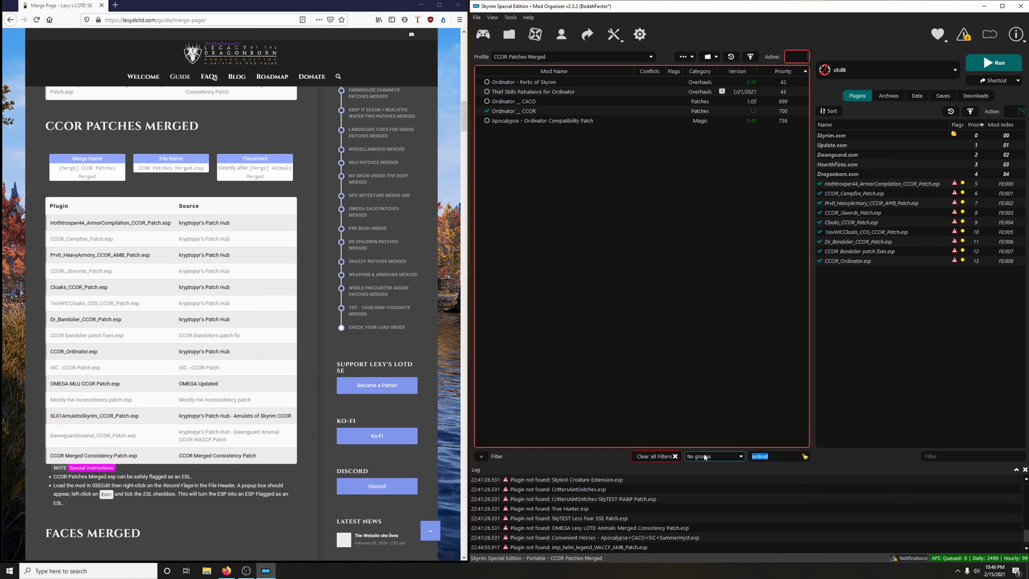
{"action": "type", "text": "isc"}
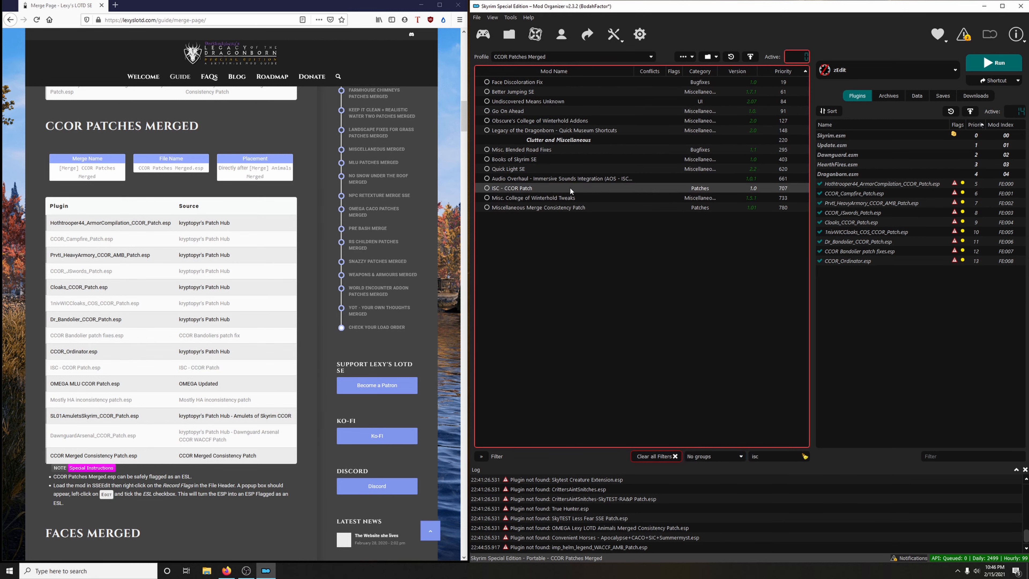
{"action": "left_click", "coordinate": [487, 188]}
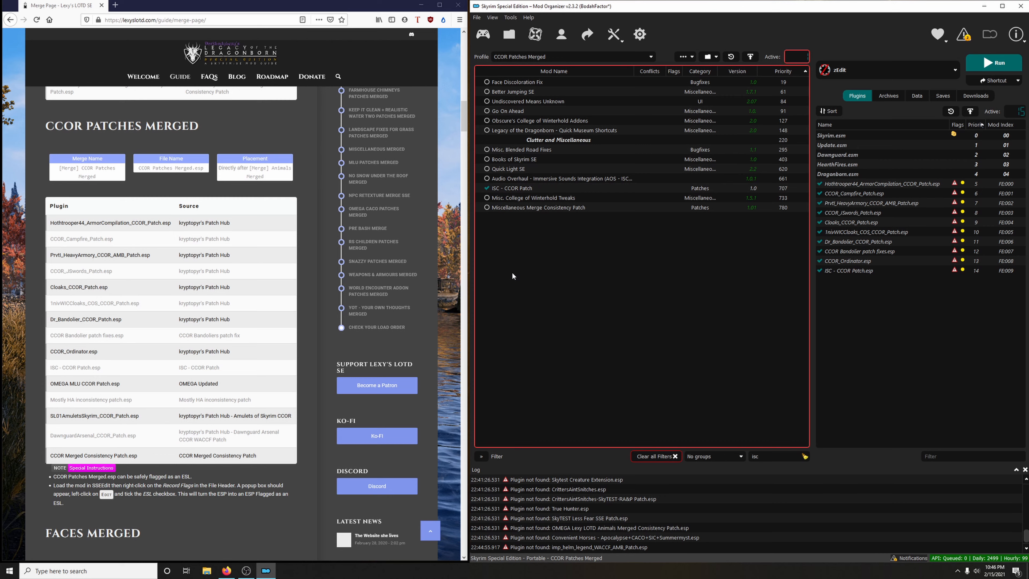
{"action": "left_click", "coordinate": [804, 456]}
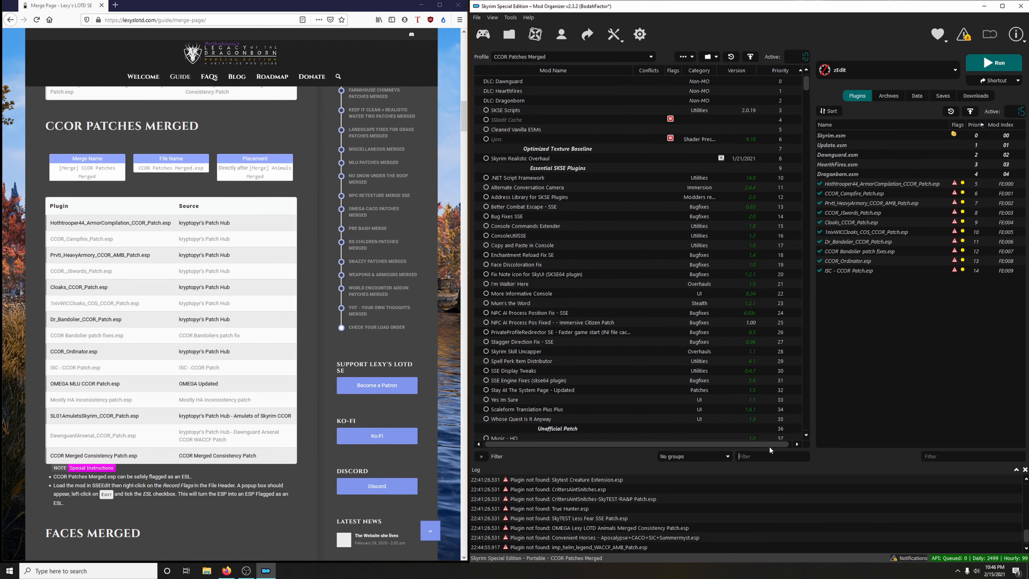
Step: Filter the mod list for "omega" and enable the OMEGA Updated AIO mod
{"action": "left_click", "coordinate": [195, 398]}
{"action": "left_click", "coordinate": [766, 456]}
{"action": "type", "text": "omega"}
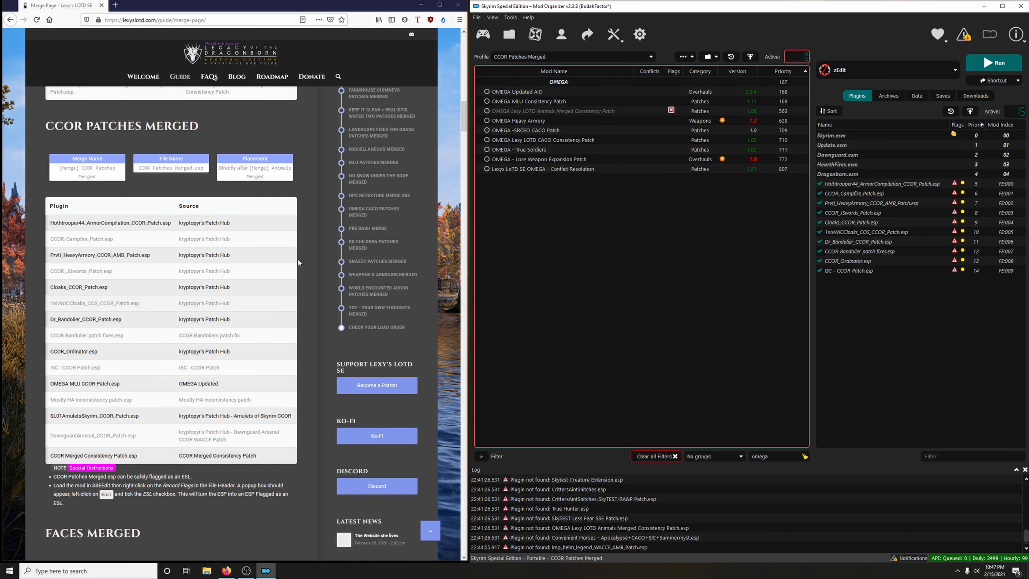
{"action": "left_click", "coordinate": [487, 92]}
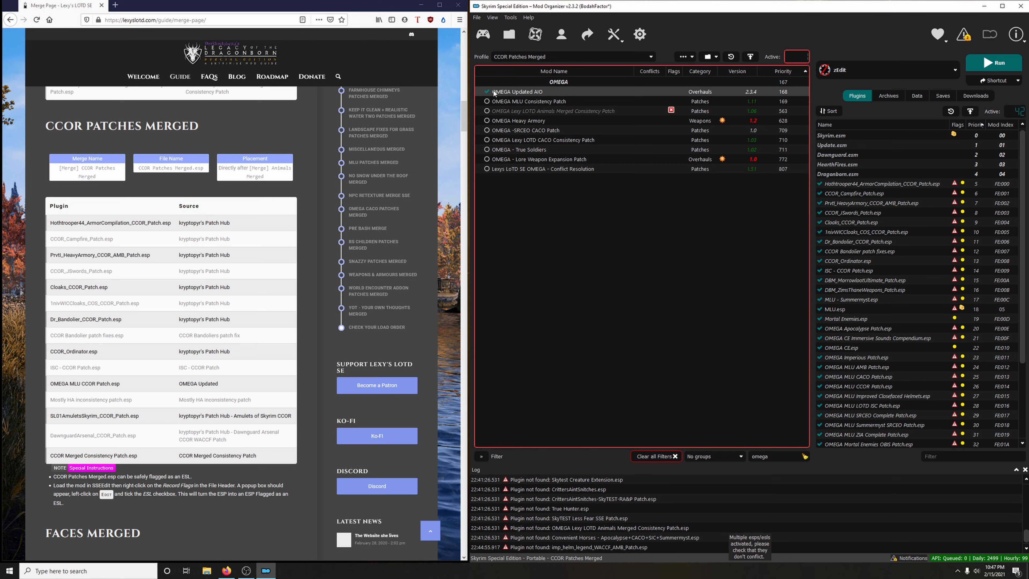
Step: Move OMEGA MLU CCOR Patch.esp in the plugin load order to directly after ISC - CCOR Patch.esp
{"action": "scroll", "coordinate": [877, 378], "scroll_direction": "down", "scroll_amount": 3}
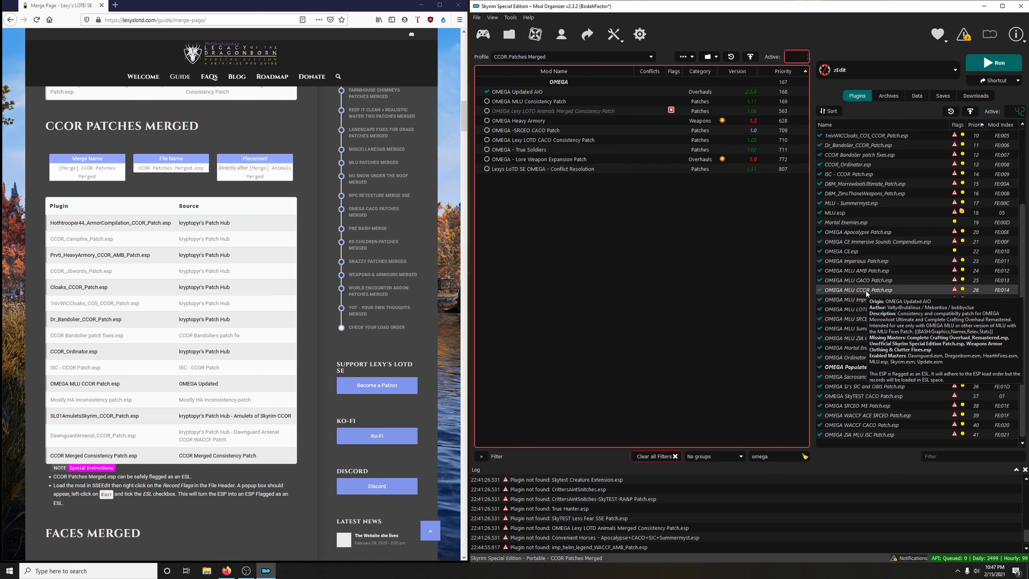
{"action": "left_click", "coordinate": [866, 289]}
{"action": "scroll", "coordinate": [896, 362], "scroll_direction": "up", "scroll_amount": 4}
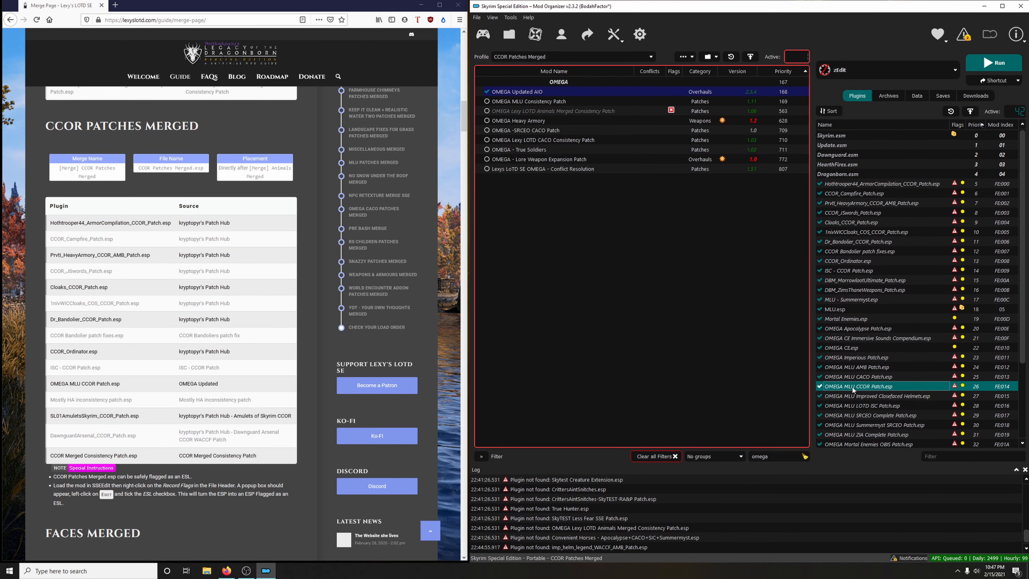
{"action": "left_click_drag", "start_coordinate": [852, 386], "coordinate": [824, 277]}
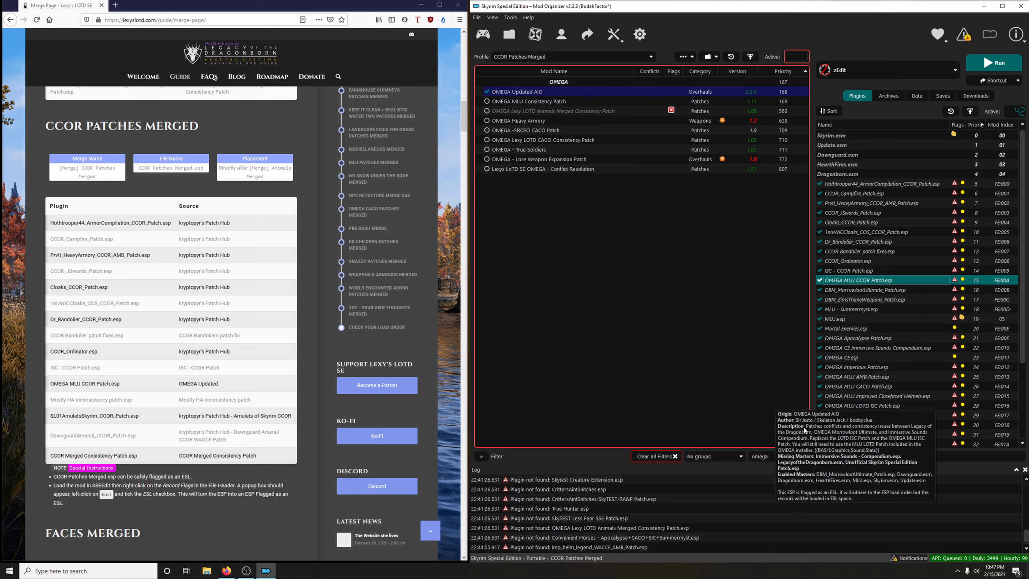
Step: Move the plugins from DBM_MorrowlootUltimate_Patch.esp through OMEGA ZIA MLU ISC Patch.esp directly above Hothtrooper44_ArmorCompilation_CCOR_Patch.esp in the load order
{"action": "left_click", "coordinate": [847, 290]}
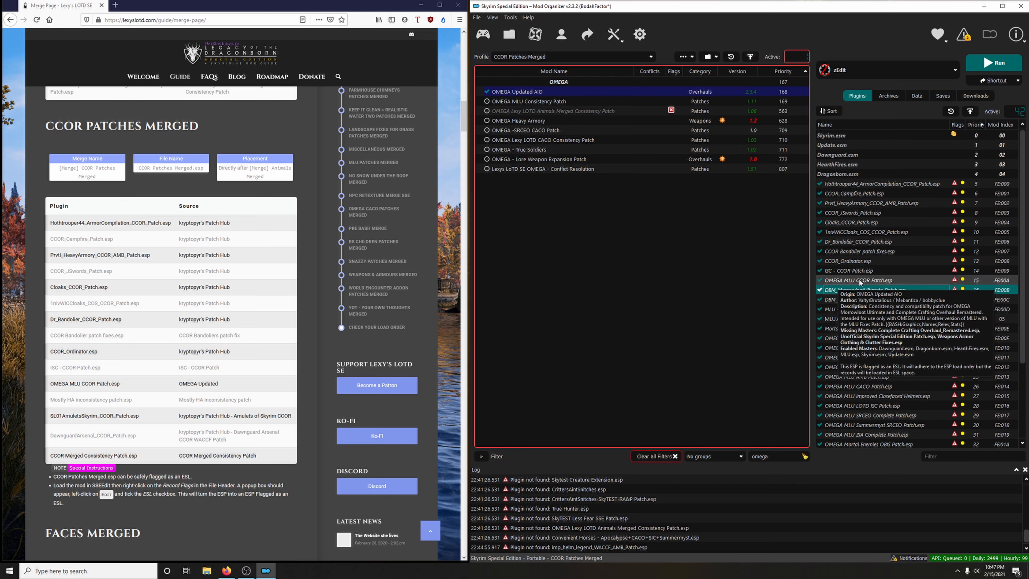
{"action": "scroll", "coordinate": [912, 322], "scroll_direction": "down", "scroll_amount": 3}
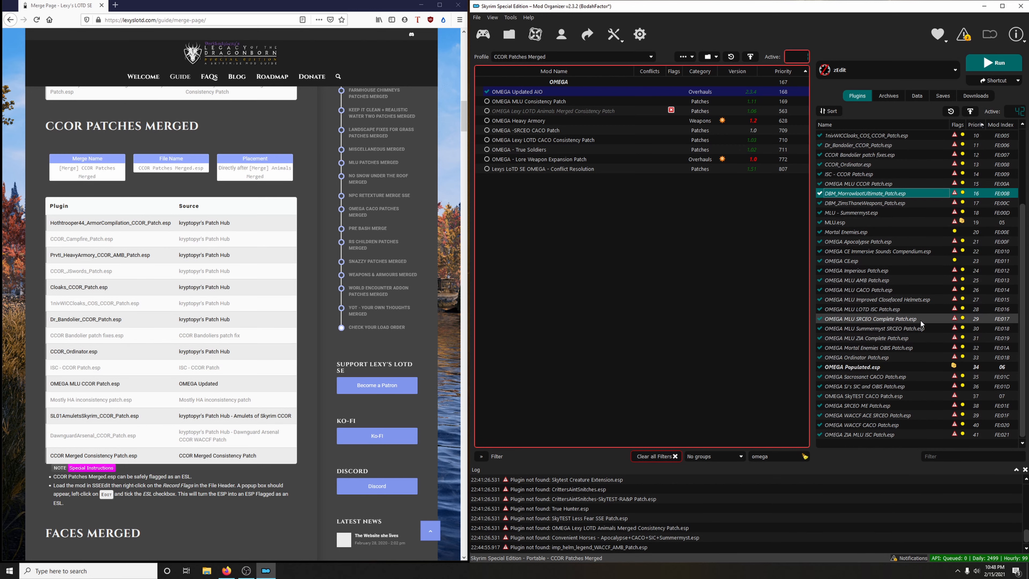
{"action": "left_click", "coordinate": [856, 435], "text": "shift"}
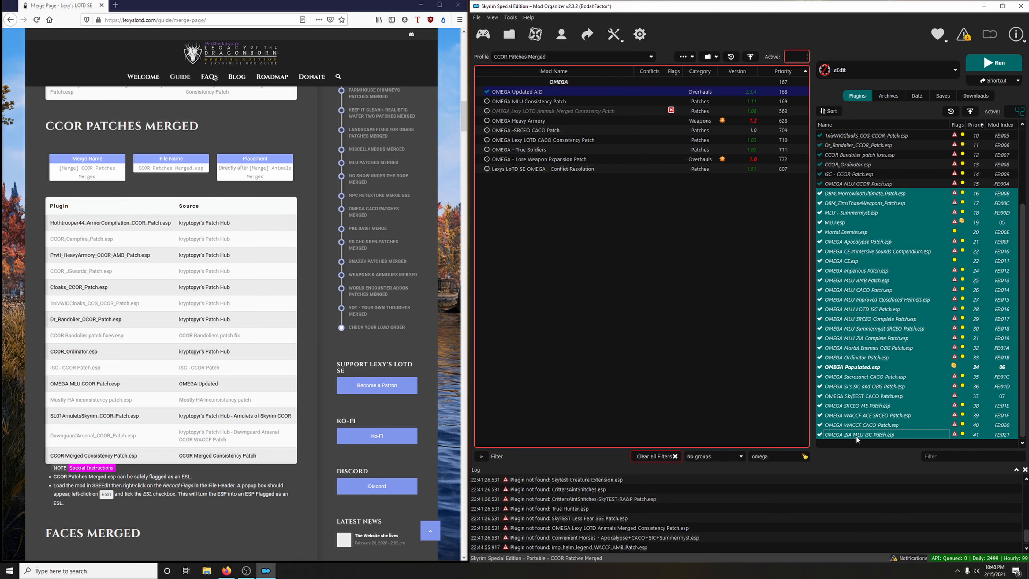
{"action": "scroll", "coordinate": [863, 435], "scroll_direction": "up", "scroll_amount": 3}
{"action": "left_click_drag", "start_coordinate": [860, 292], "coordinate": [881, 185]}
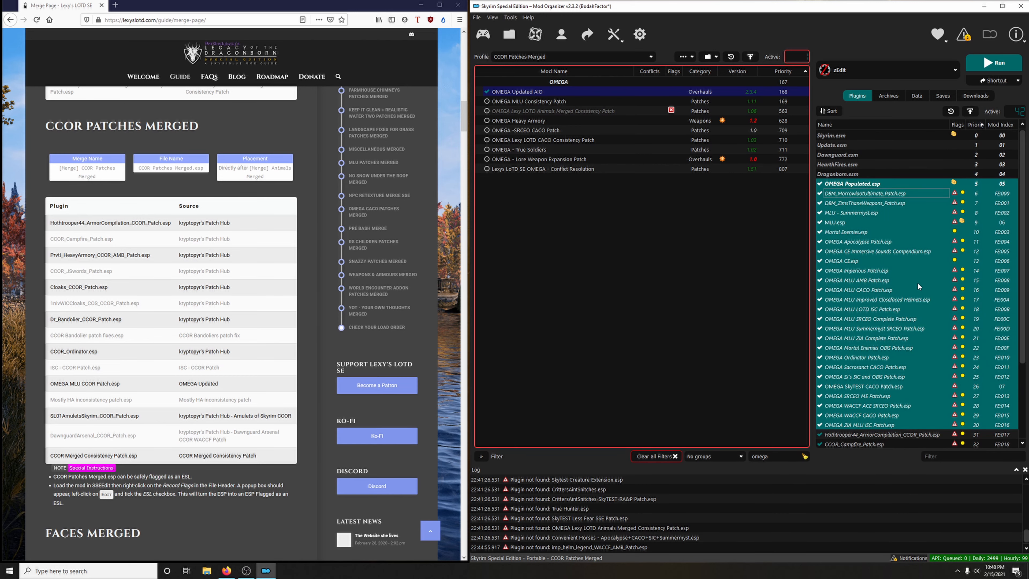
{"action": "scroll", "coordinate": [914, 340], "scroll_direction": "down", "scroll_amount": 3}
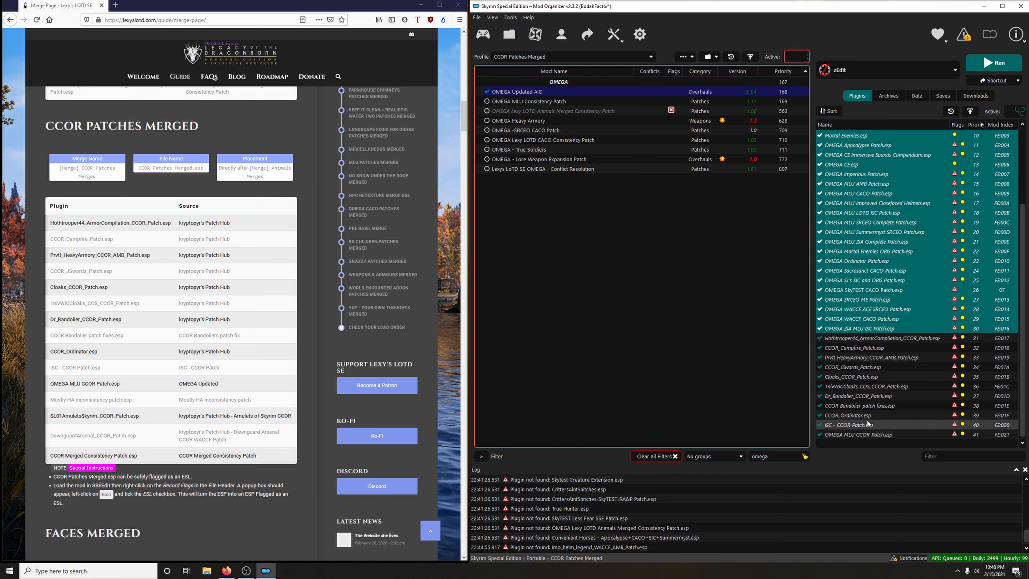
{"action": "left_click", "coordinate": [860, 435]}
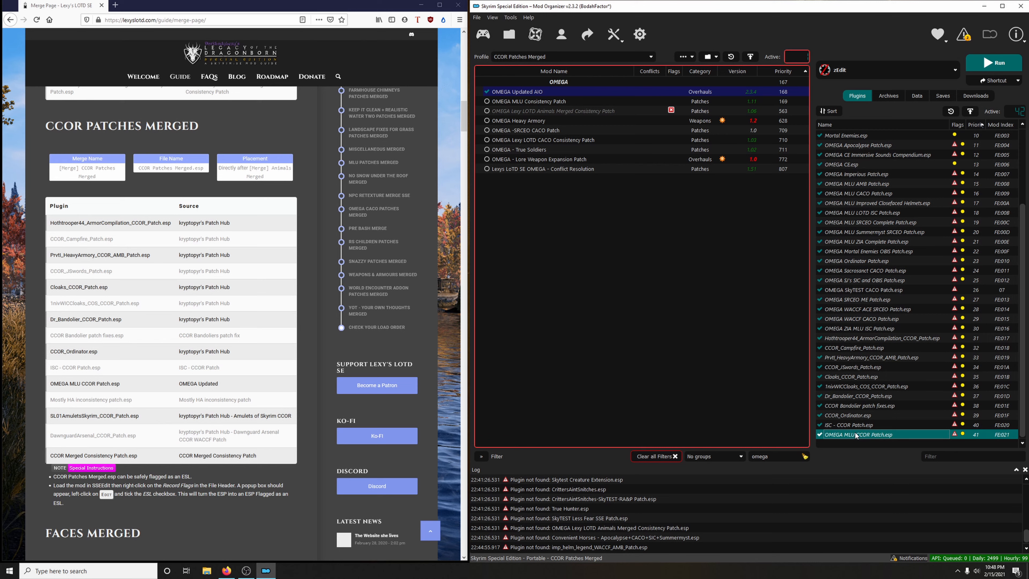
{"action": "mouse_move", "coordinate": [856, 435]}
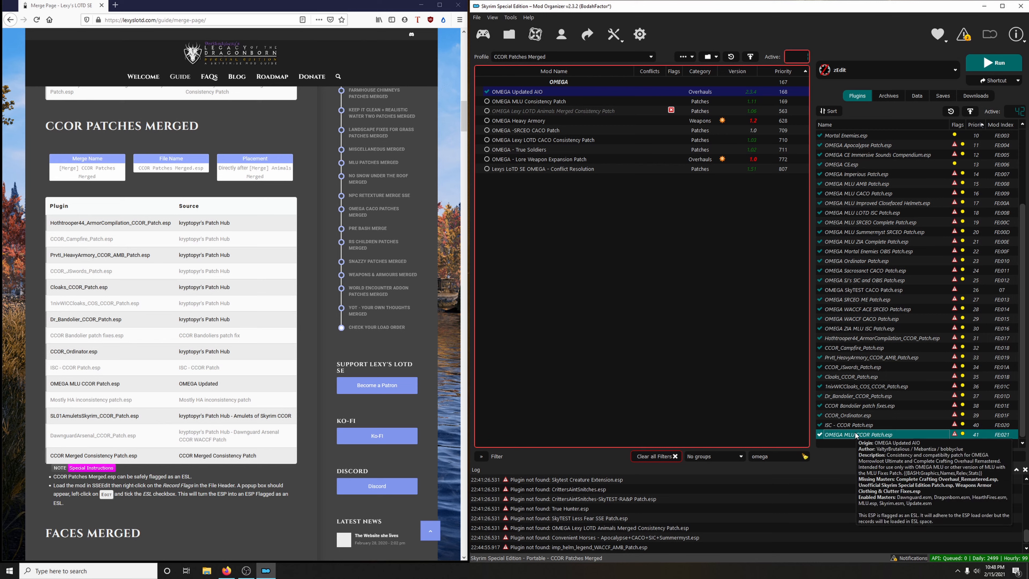
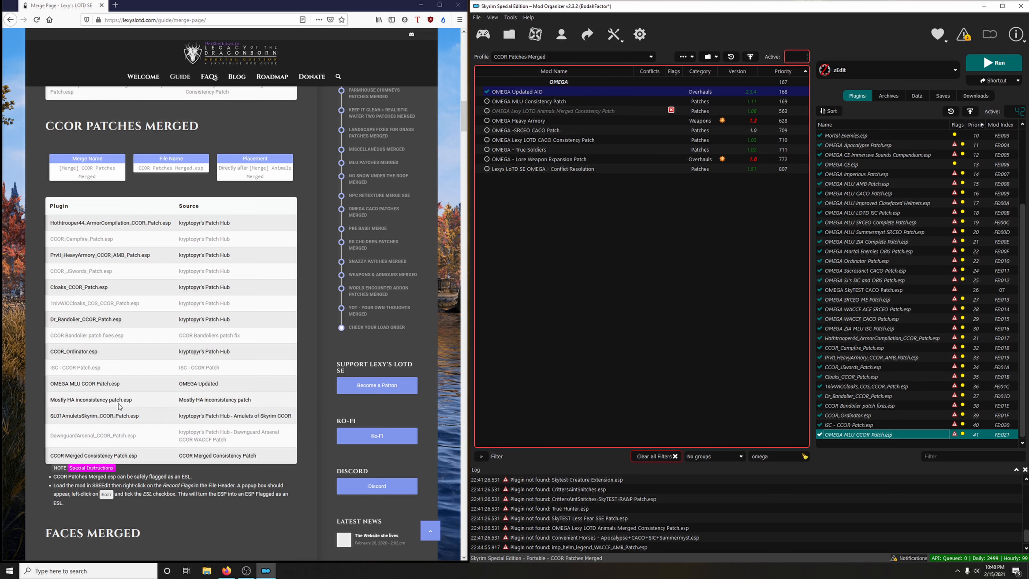
Step: Filter the mod list for "mostly" and enable the Mostly HA Inconsistency Fixes mod
{"action": "left_click_drag", "start_coordinate": [777, 456], "coordinate": [710, 448]}
{"action": "type", "text": "mostly"}
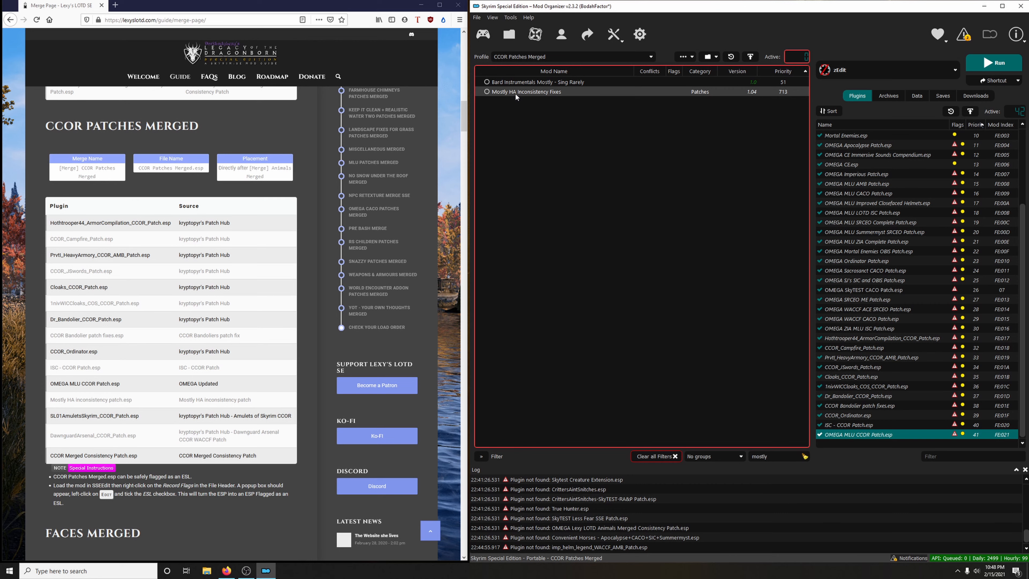
{"action": "left_click", "coordinate": [486, 91]}
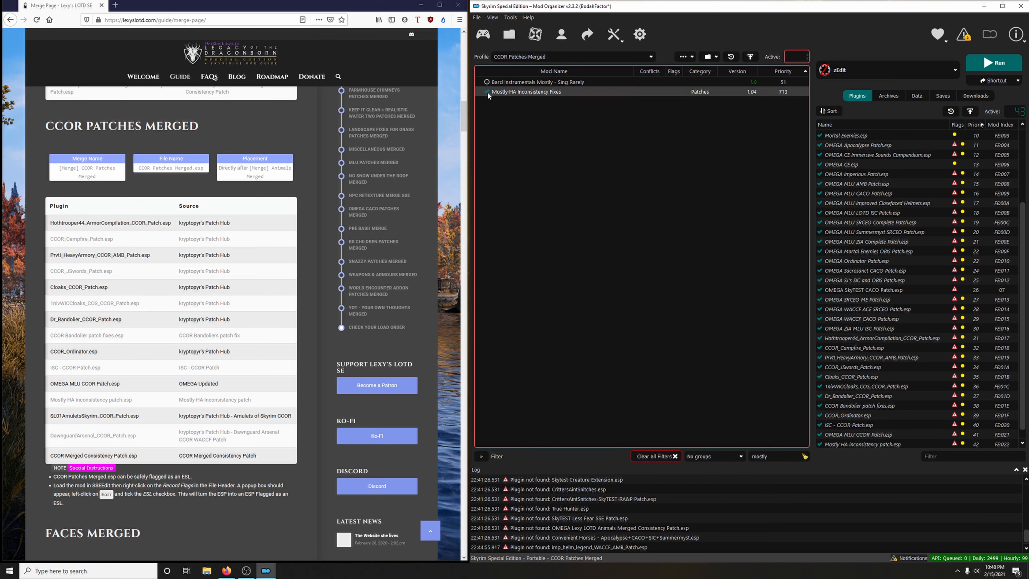
Step: Filter the mod list for "amulets" and enable the Amulets of Skyrim __ CCOR mod
{"action": "scroll", "coordinate": [245, 394], "scroll_direction": "down", "scroll_amount": 3}
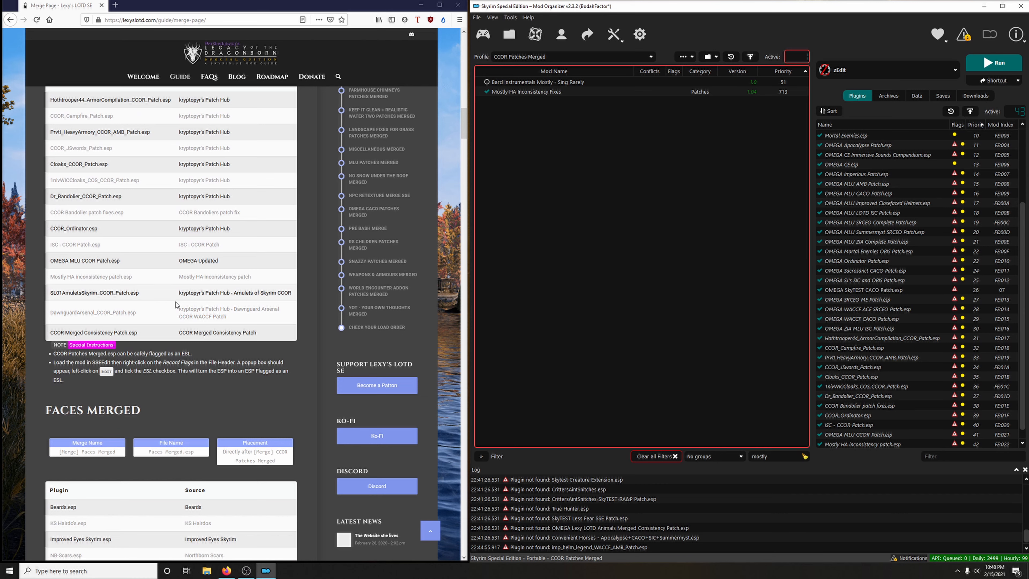
{"action": "left_click_drag", "start_coordinate": [775, 456], "coordinate": [693, 453]}
{"action": "type", "text": "amulets"}
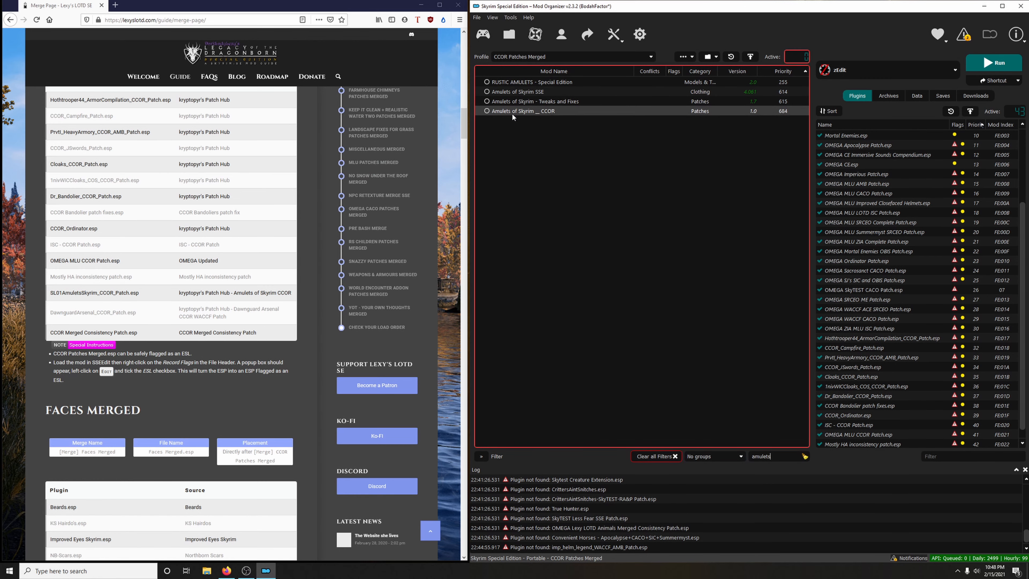
{"action": "left_click", "coordinate": [487, 111]}
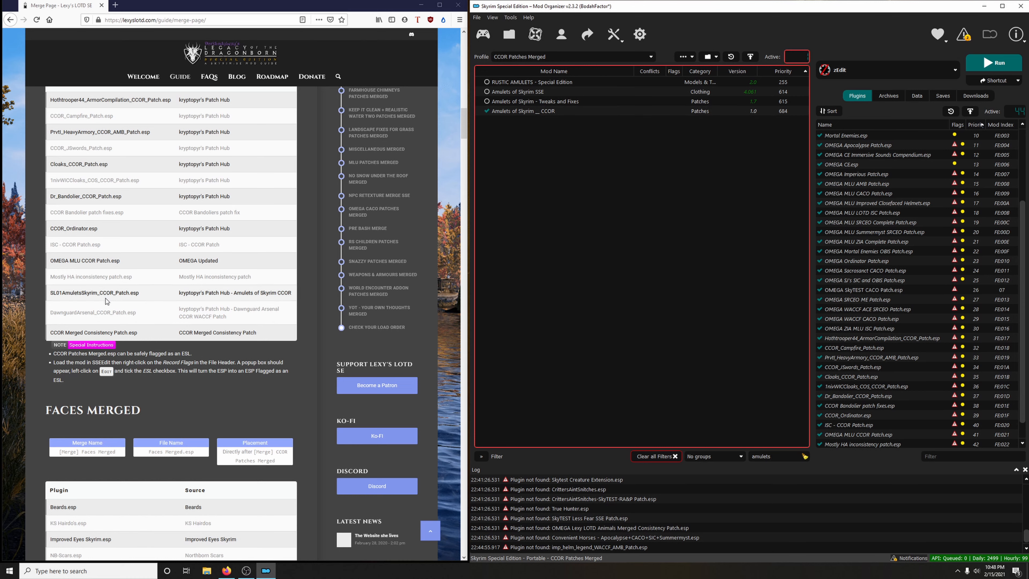
Step: Filter the mod list for "dawnguard" and enable the Dawnguard Arsenal __ WACCF_CORR mod
{"action": "double_click", "coordinate": [762, 456]}
{"action": "type", "text": "dawnguard"}
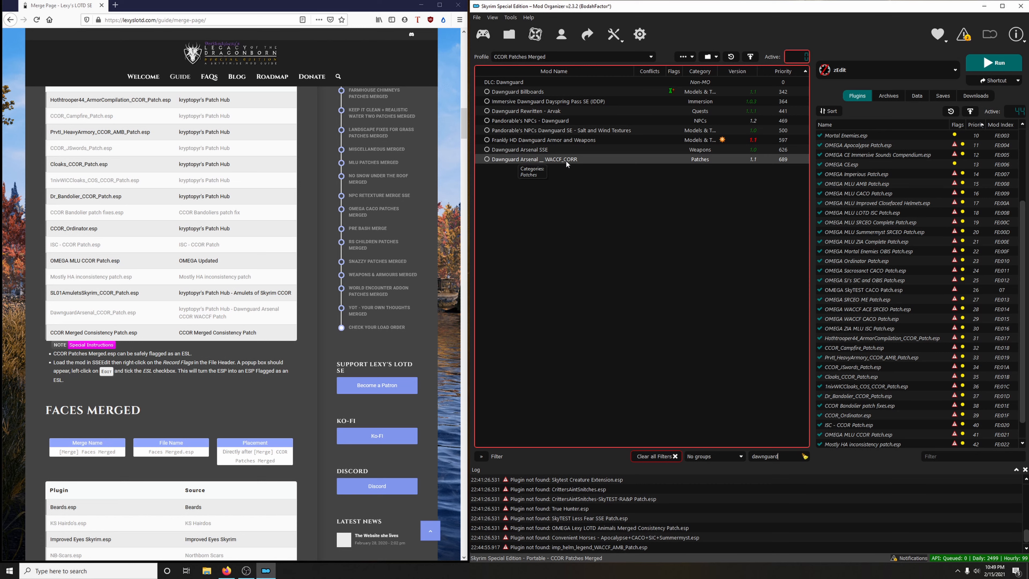
{"action": "left_click", "coordinate": [487, 159]}
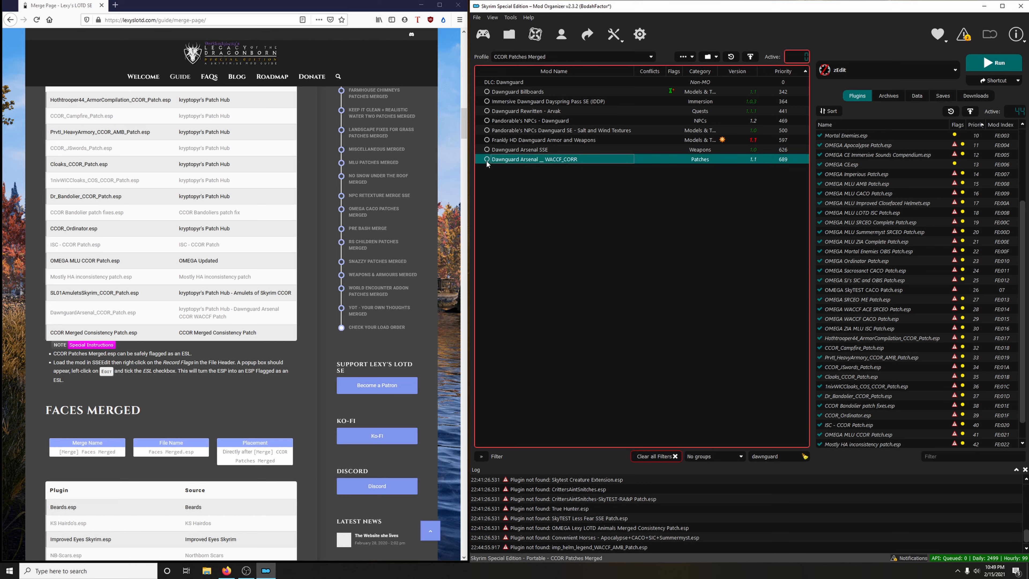
{"action": "scroll", "coordinate": [887, 357], "scroll_direction": "down", "scroll_amount": 1}
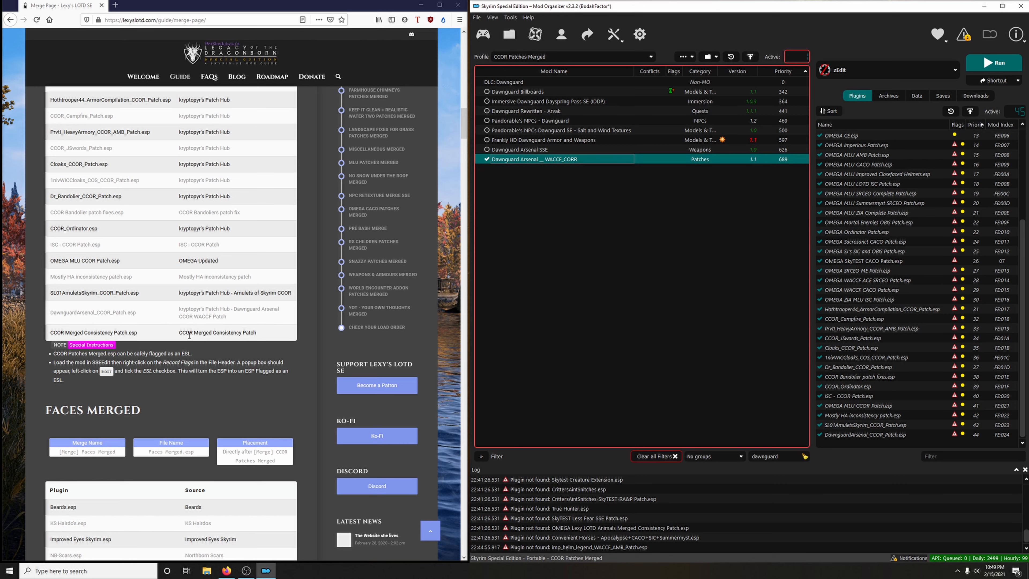
Step: Filter the mod list for "ccor merge", enable the CCOR Merged Consistency Patch mod, and clear the filter
{"action": "double_click", "coordinate": [767, 456]}
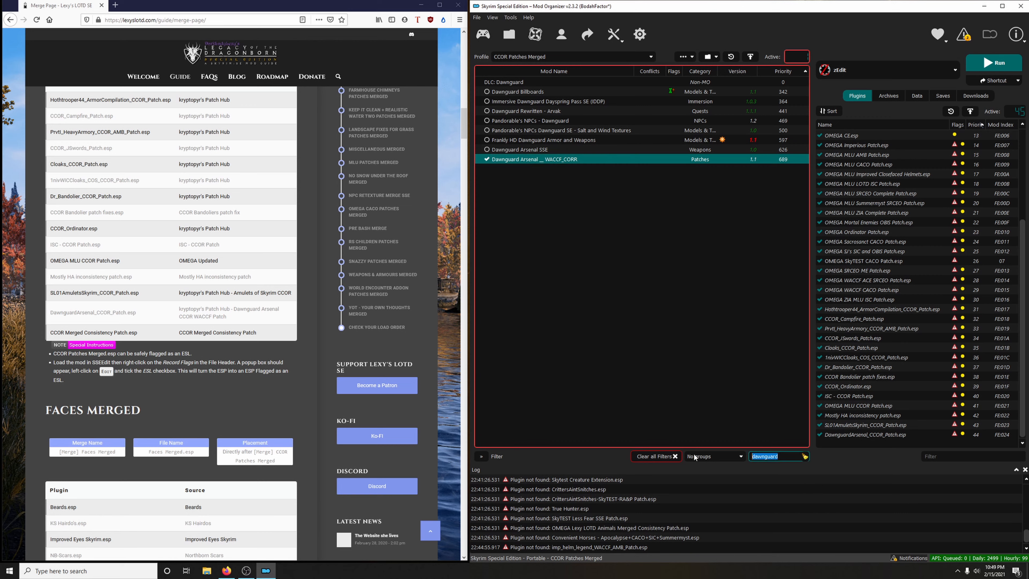
{"action": "type", "text": "ccor "}
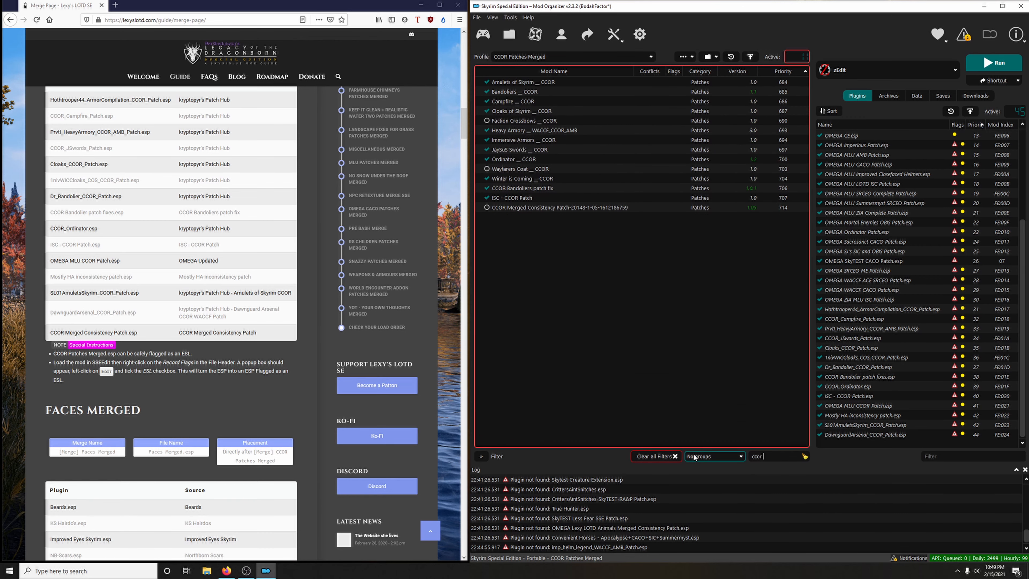
{"action": "type", "text": "merge"}
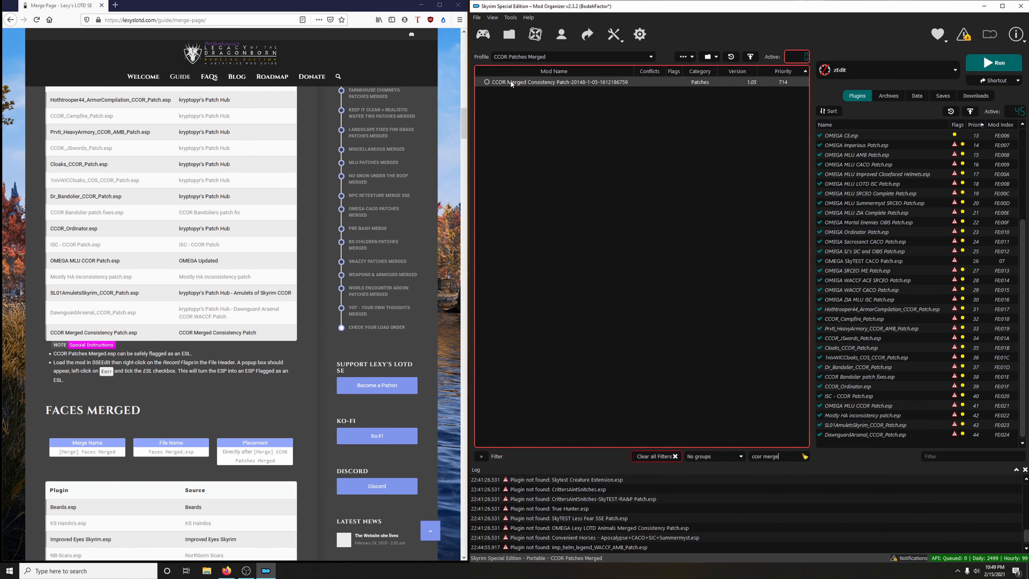
{"action": "left_click", "coordinate": [487, 82]}
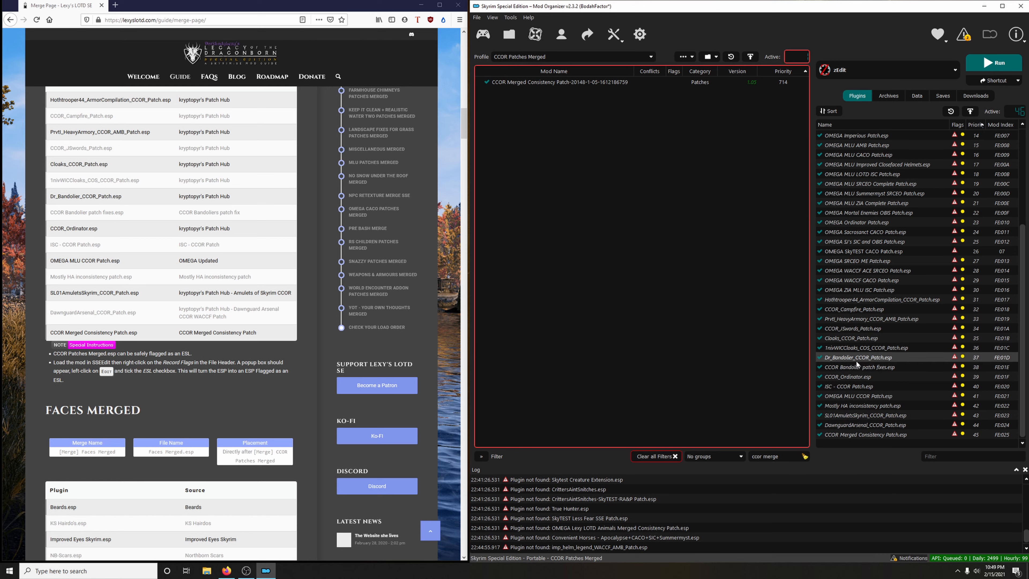
{"action": "left_click", "coordinate": [804, 456]}
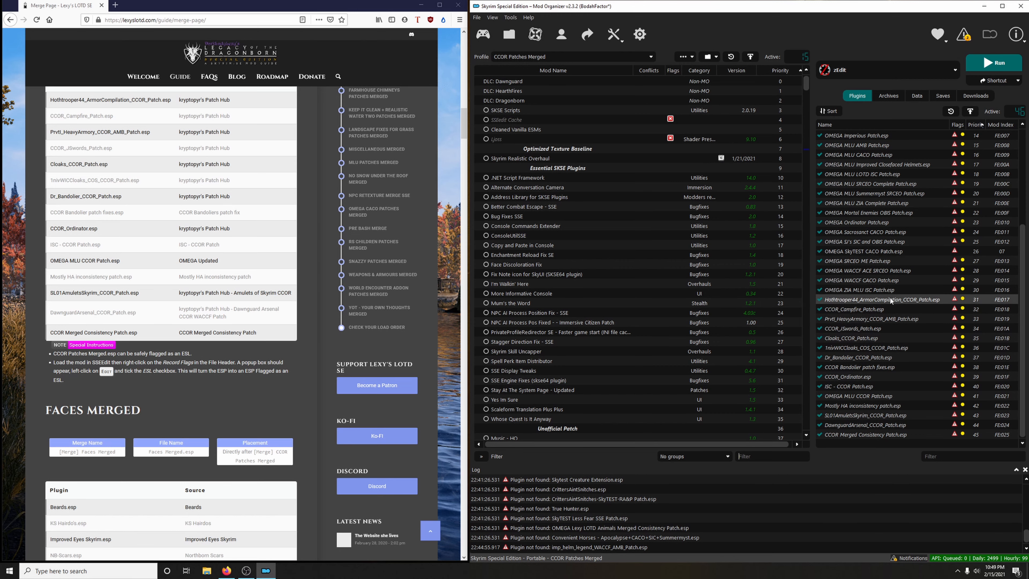
Step: Disable the unneeded OMEGA plugins from OMEGA ZIA MLU ISC Patch.esp up through OMEGA MLU LOTD ISC Patch.esp
{"action": "left_click", "coordinate": [819, 289]}
{"action": "left_click", "coordinate": [820, 280]}
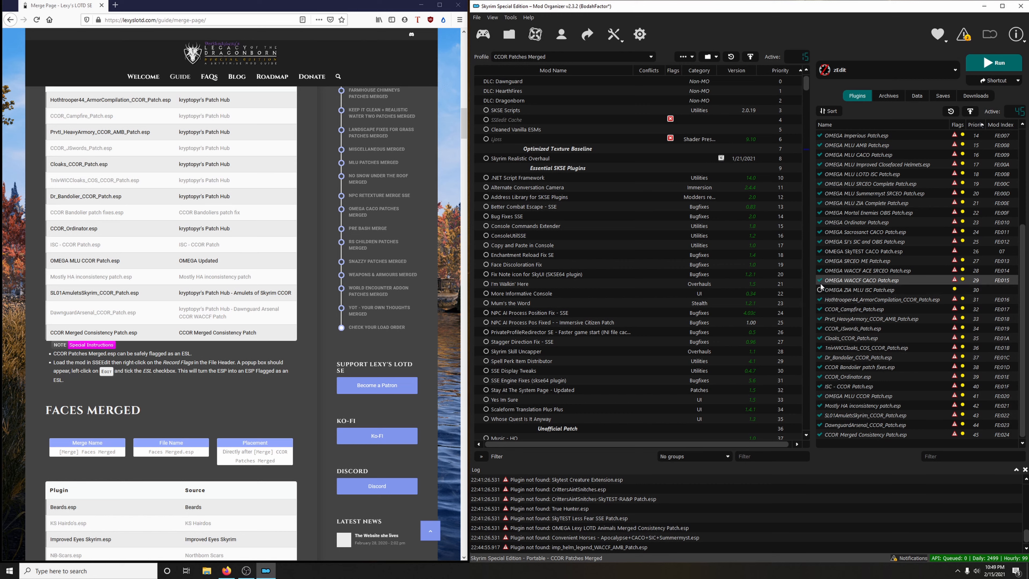
{"action": "left_click", "coordinate": [820, 271]}
{"action": "left_click", "coordinate": [819, 261]}
{"action": "left_click", "coordinate": [819, 251]}
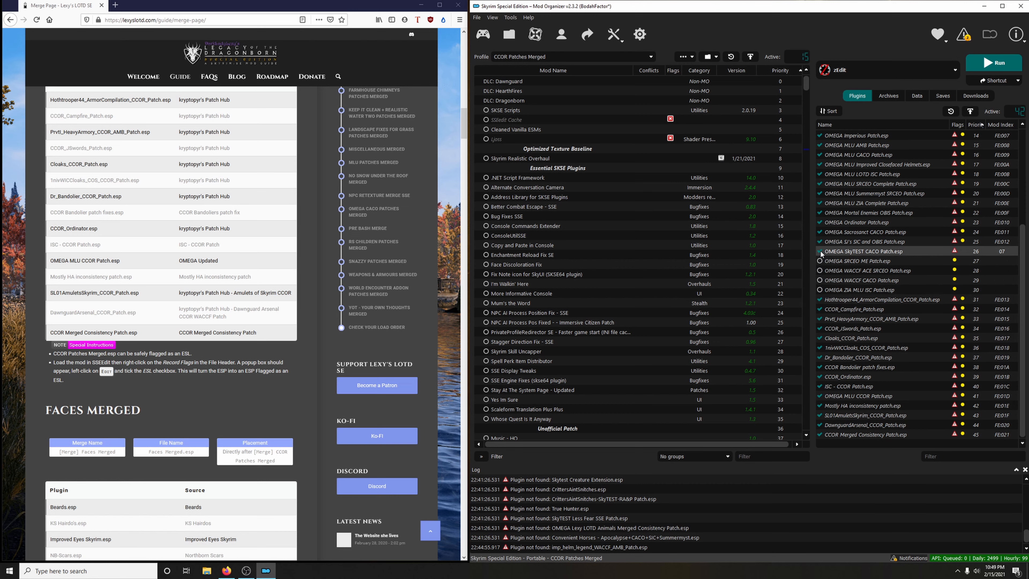
{"action": "left_click", "coordinate": [820, 241]}
{"action": "left_click", "coordinate": [819, 232]}
{"action": "left_click", "coordinate": [819, 222]}
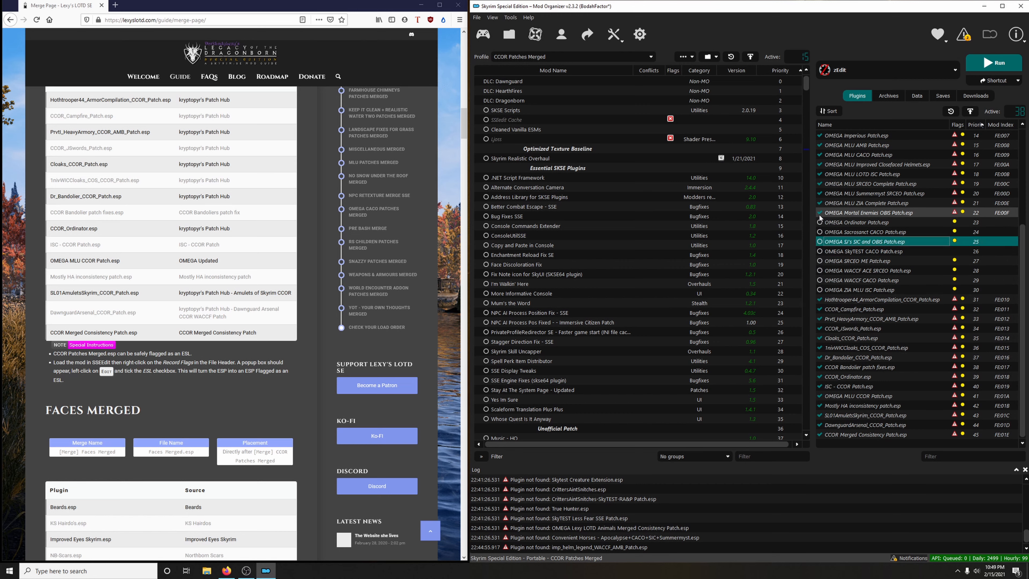
{"action": "left_click", "coordinate": [819, 213]}
{"action": "left_click", "coordinate": [820, 203]}
{"action": "left_click", "coordinate": [819, 193]}
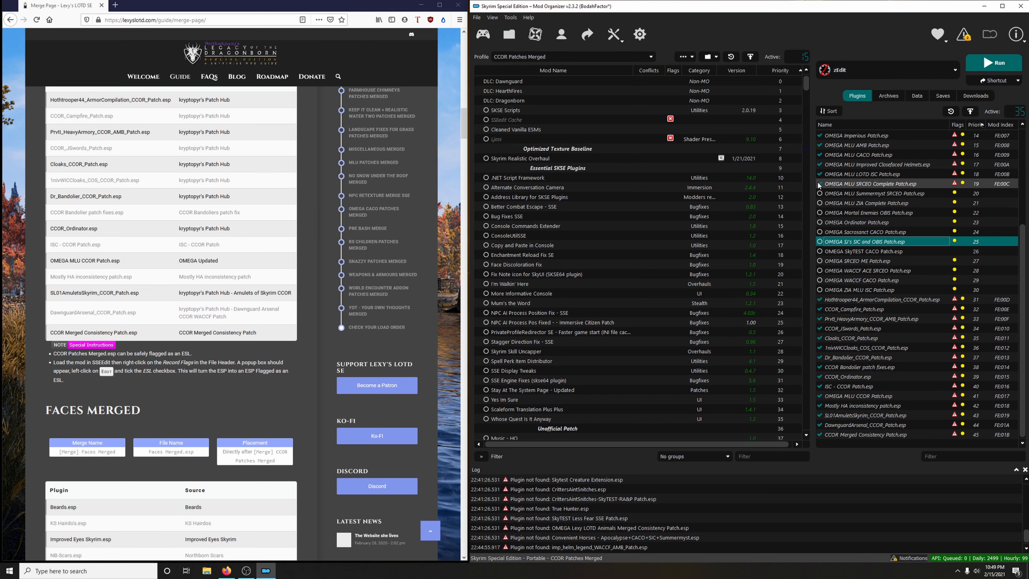
{"action": "left_click", "coordinate": [820, 184]}
{"action": "left_click", "coordinate": [820, 173]}
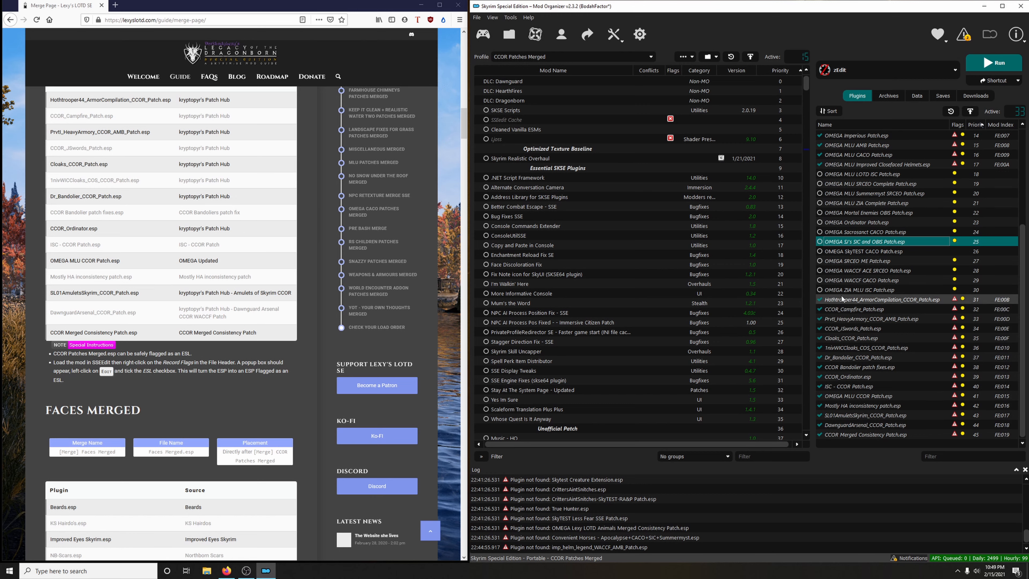
Step: Check the missing masters of Hothtrooper44_ArmorCompilation_CCOR_Patch.esp, filter the mod list for "complete", and enable Complete Crafting Overhaul Remastered
{"action": "left_click", "coordinate": [865, 301]}
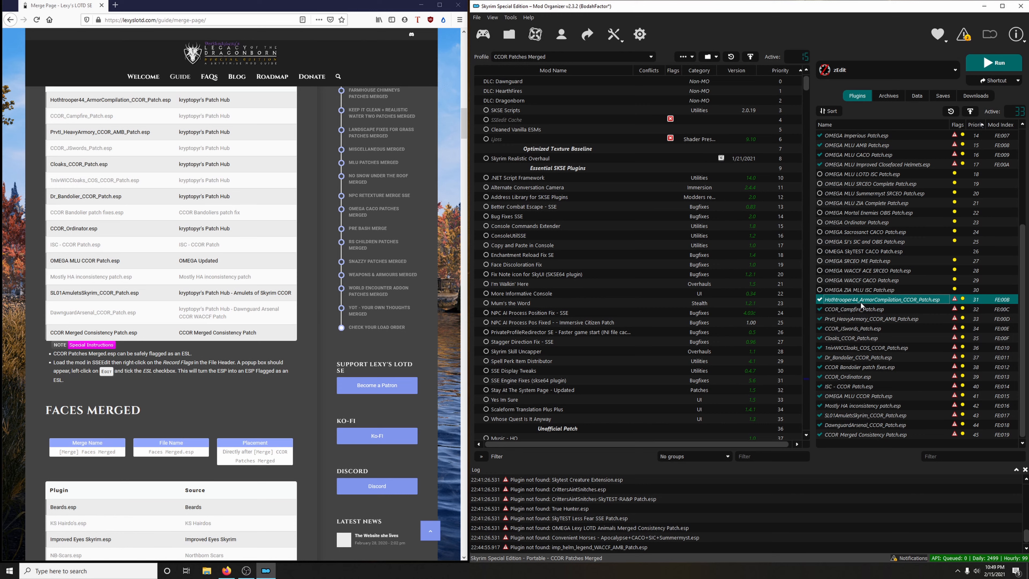
{"action": "mouse_move", "coordinate": [861, 303]}
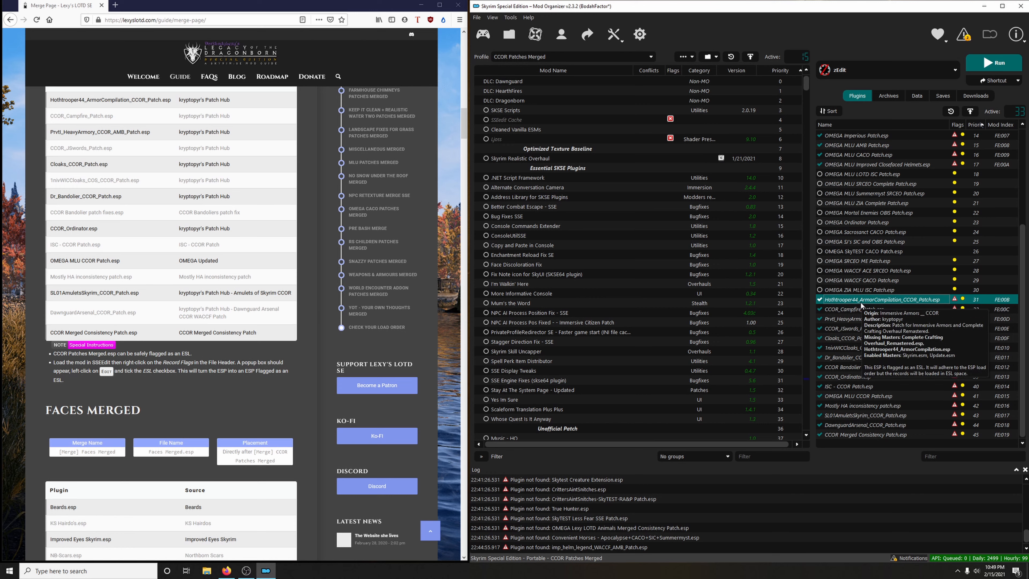
{"action": "left_click", "coordinate": [773, 456]}
{"action": "type", "text": "d"}
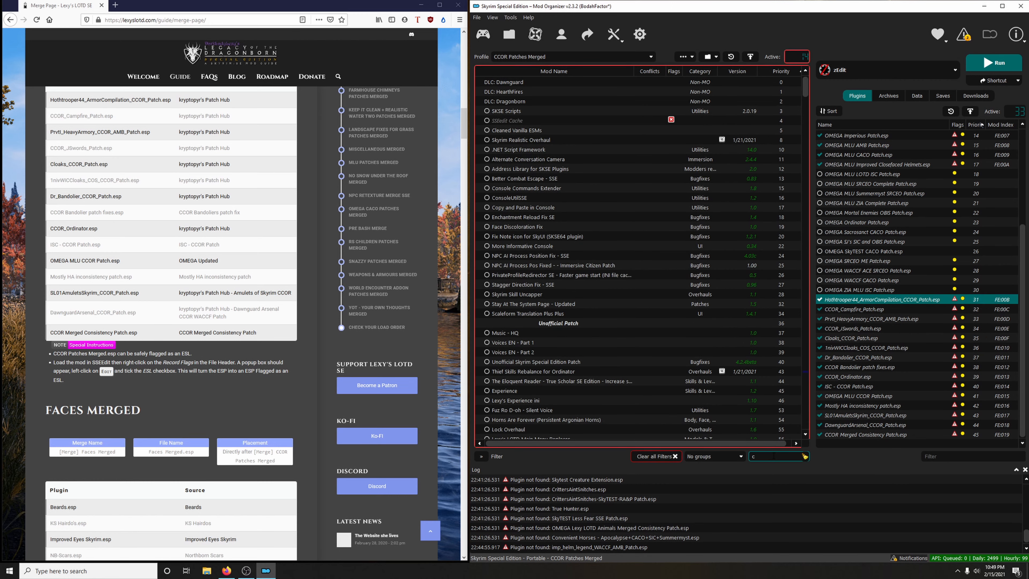
{"action": "type", "text": "omplete"}
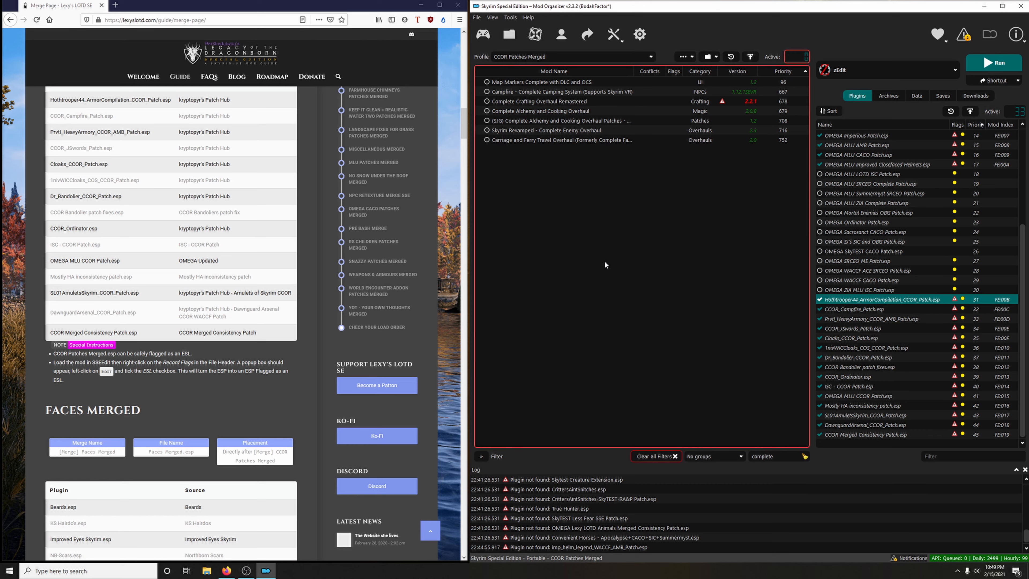
{"action": "left_click", "coordinate": [487, 102]}
{"action": "scroll", "coordinate": [918, 318], "scroll_direction": "down", "scroll_amount": 1}
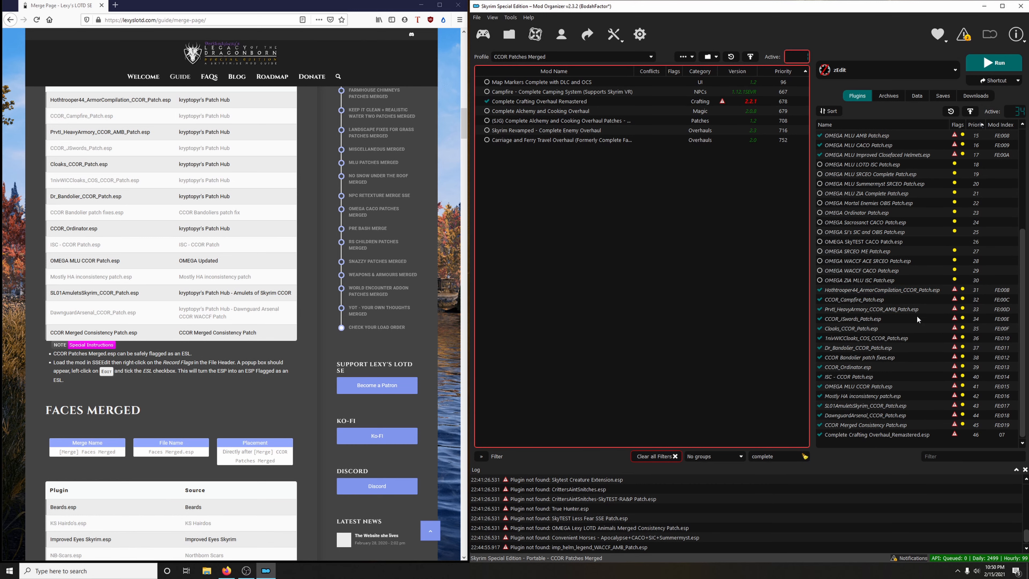
Step: Recheck the Hothtrooper44 patch's missing masters, filter the mod list for "immersive ar", and enable Immersive Armors
{"action": "mouse_move", "coordinate": [894, 290]}
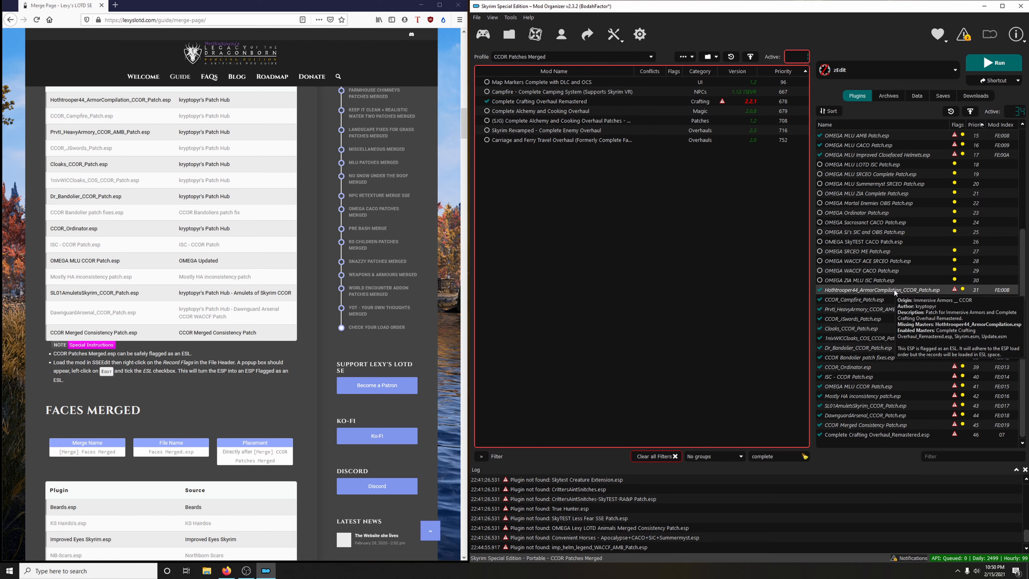
{"action": "left_click_drag", "start_coordinate": [786, 457], "coordinate": [708, 456]}
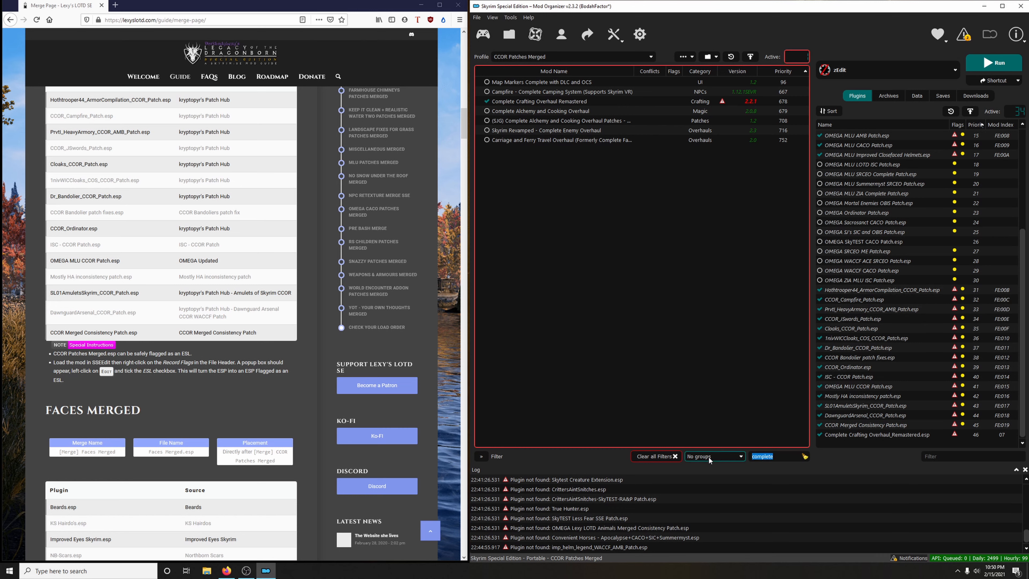
{"action": "type", "text": "immersive ar"}
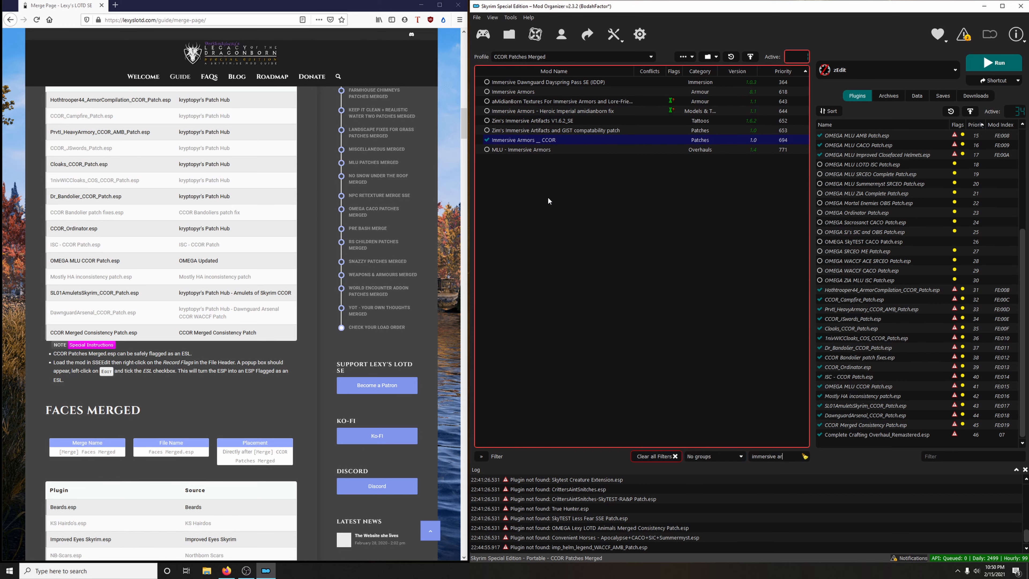
{"action": "left_click", "coordinate": [487, 91]}
{"action": "scroll", "coordinate": [917, 433], "scroll_direction": "down", "scroll_amount": 1}
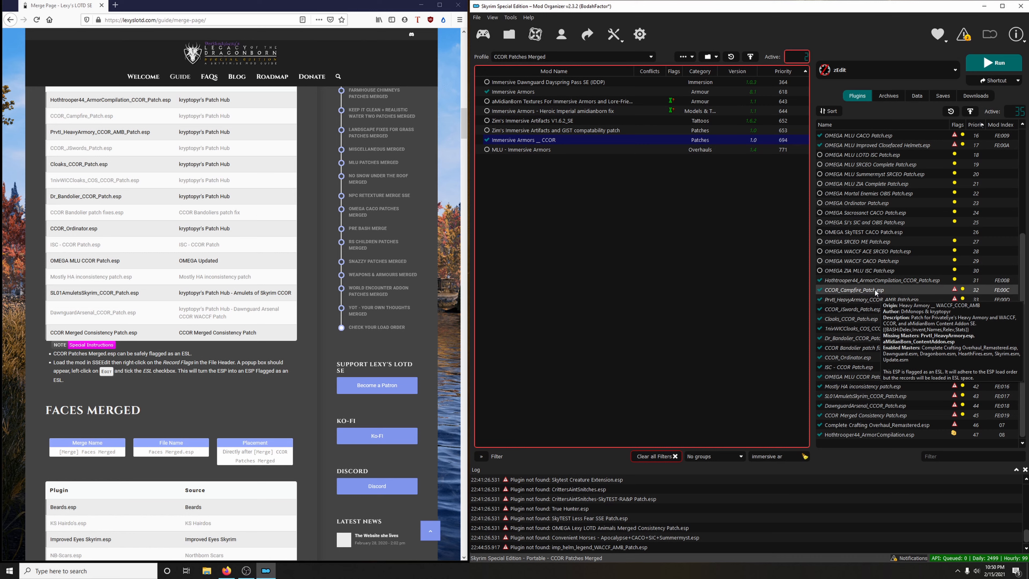
Step: Filter the mod list for "campfir" and enable Campfire - Complete Camping System
{"action": "left_click_drag", "start_coordinate": [786, 457], "coordinate": [650, 452]}
{"action": "type", "text": "campr"}
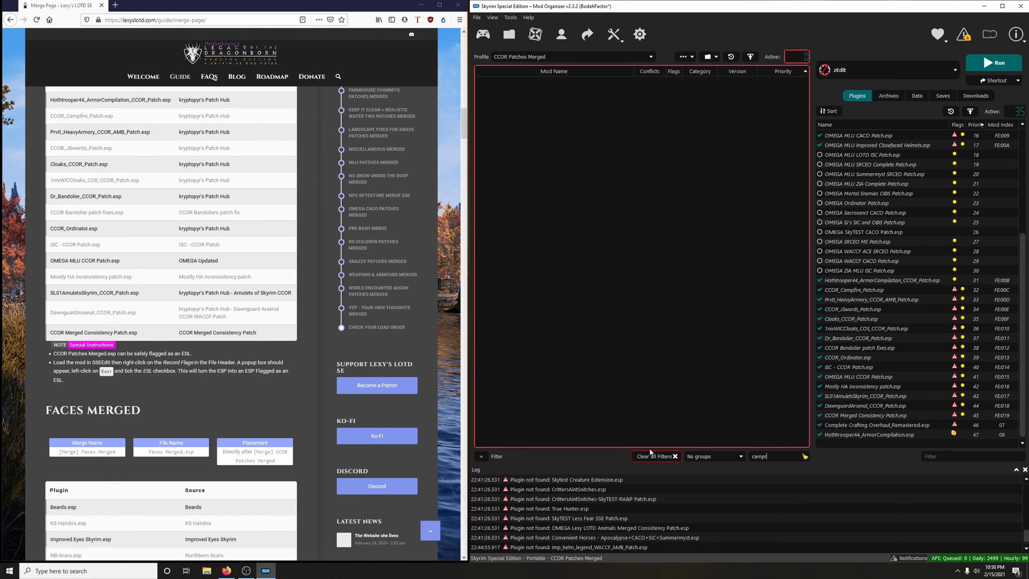
{"action": "key", "text": "BackSpace"}
{"action": "type", "text": "fir"}
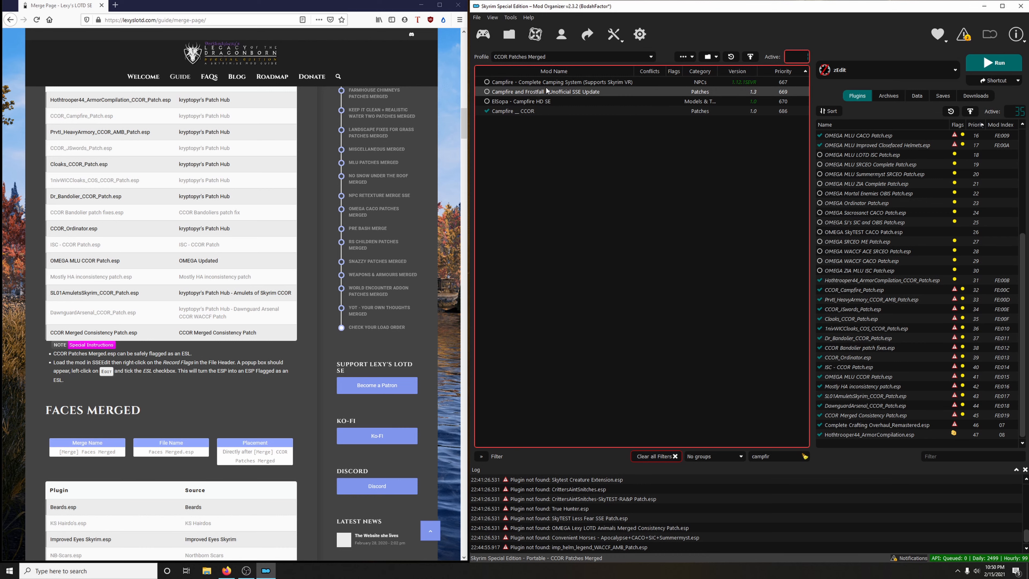
{"action": "left_click", "coordinate": [487, 82]}
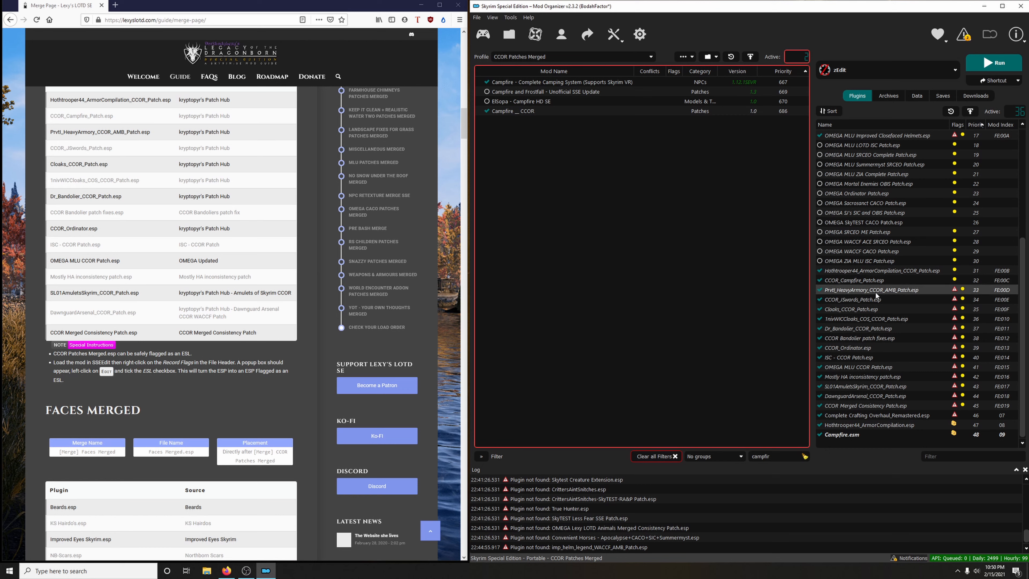
Step: Check the missing masters of the HeavyArmory CCOR AMB patch, filter the mod list for "heavy", and enable OMEGA Heavy Armory
{"action": "mouse_move", "coordinate": [898, 290]}
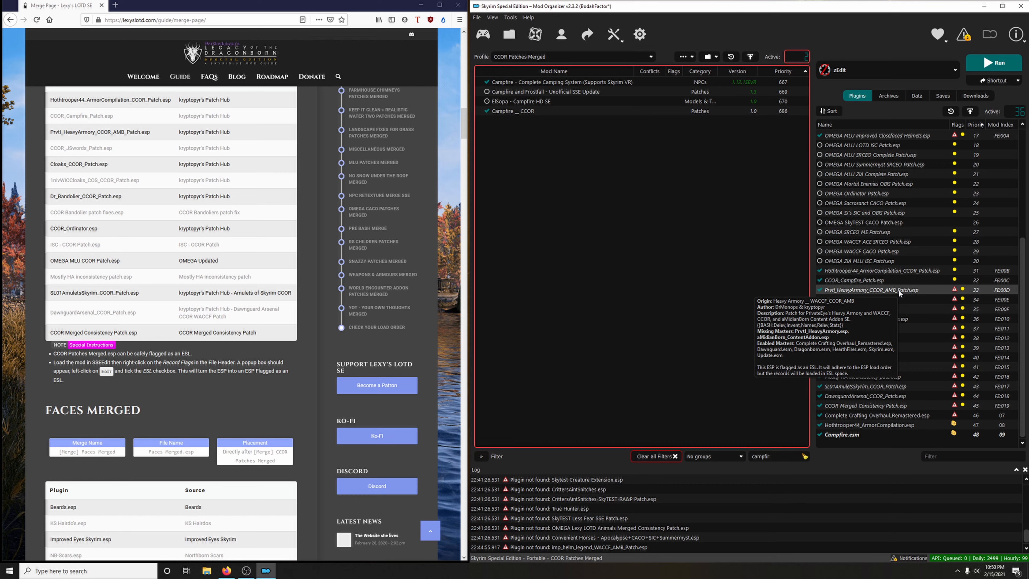
{"action": "double_click", "coordinate": [761, 456]}
{"action": "type", "text": "hea"}
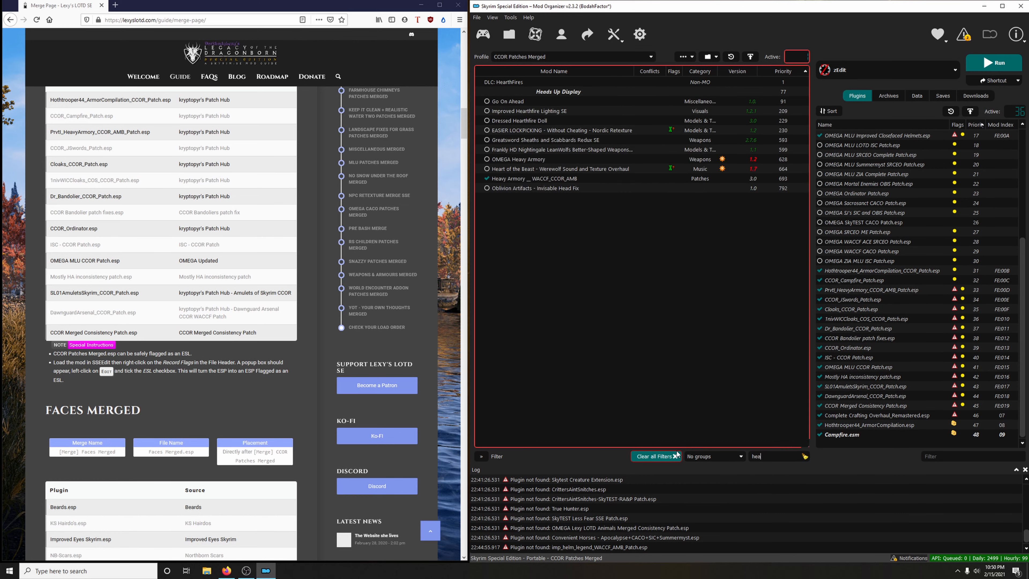
{"action": "type", "text": "vy"}
{"action": "left_click", "coordinate": [533, 83]}
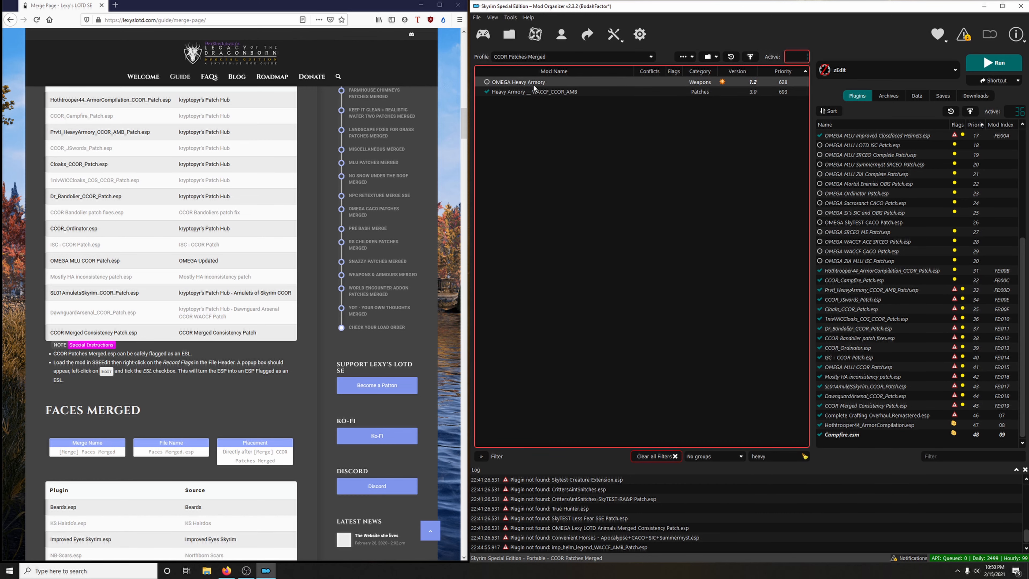
{"action": "left_click", "coordinate": [487, 82]}
Step: Recheck the HeavyArmory CCOR AMB patch's missing masters, filter the mod list for "amidian", and enable aMidianBorn Content Addon
{"action": "mouse_move", "coordinate": [880, 279]}
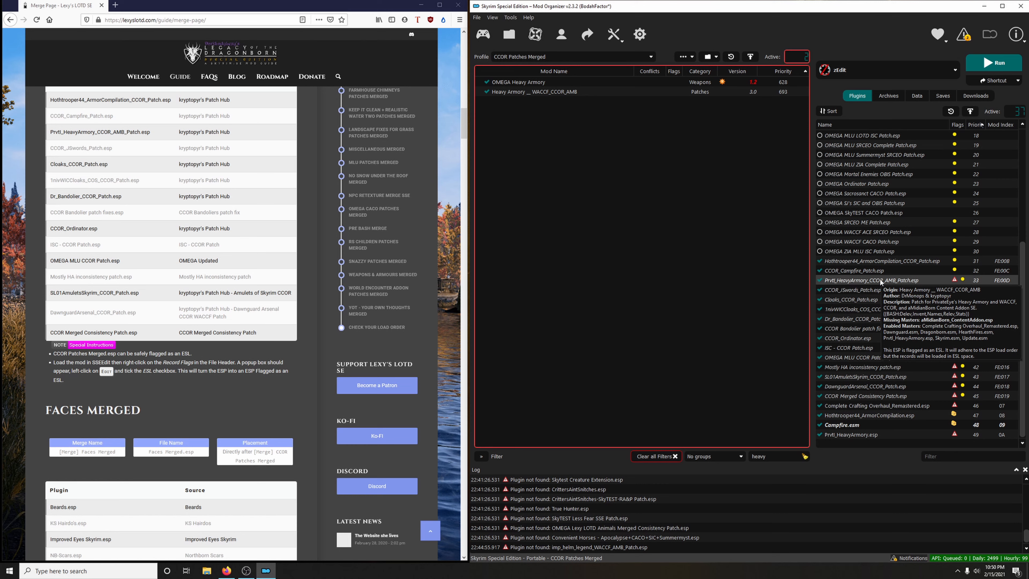
{"action": "double_click", "coordinate": [758, 456]}
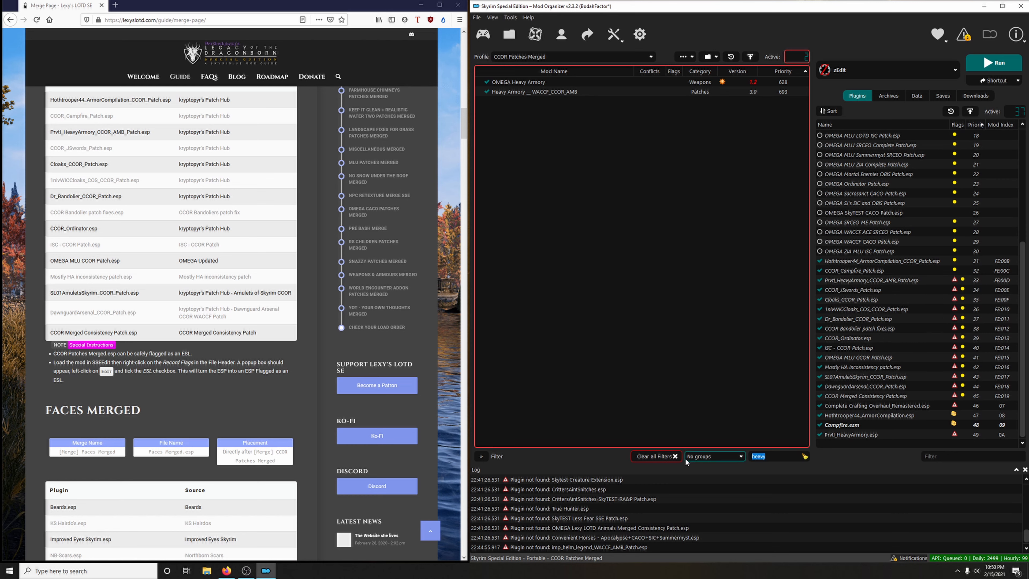
{"action": "type", "text": "amidian"}
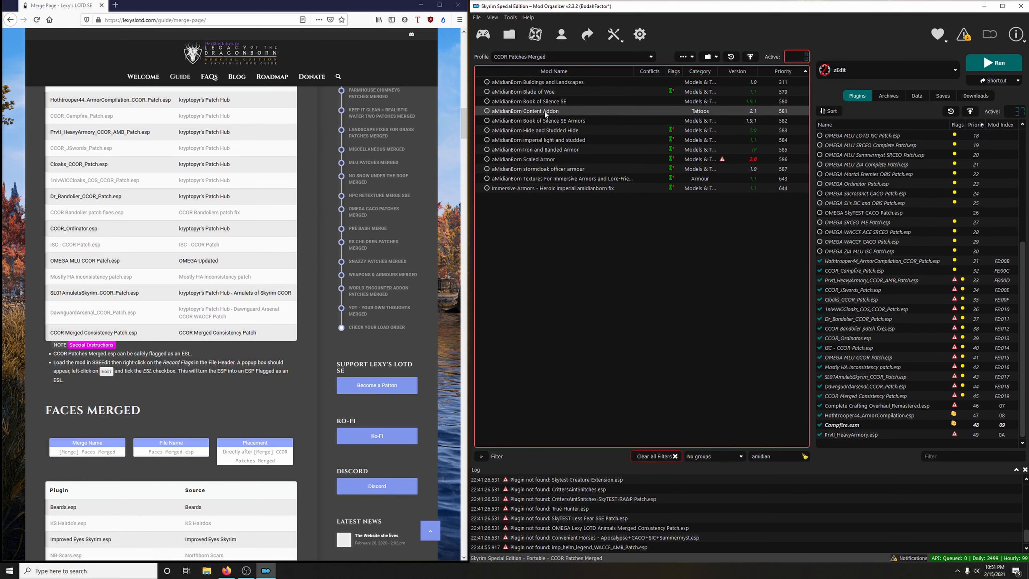
{"action": "left_click", "coordinate": [487, 110]}
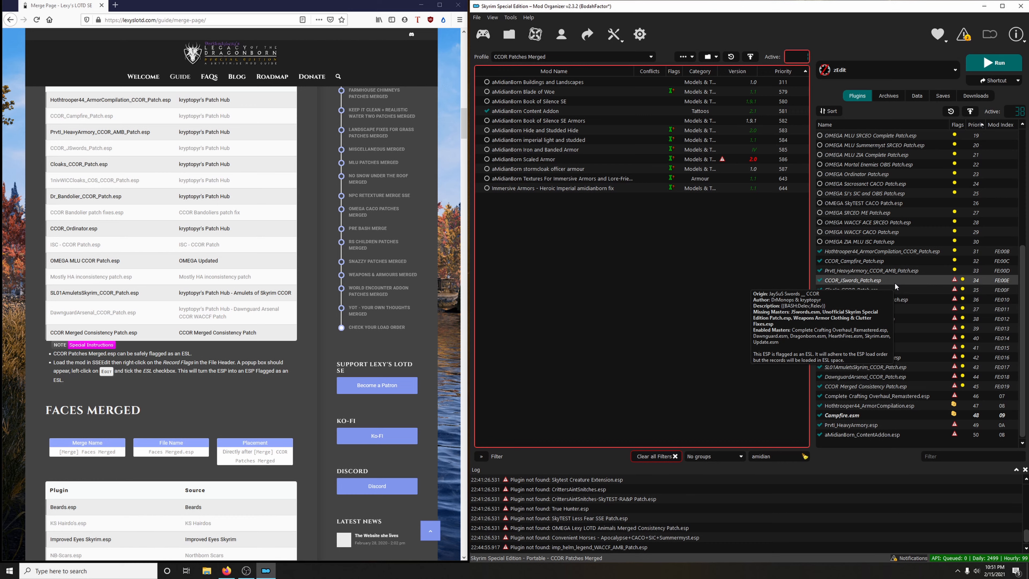
Step: Filter the mod list for "swords" and enable JaySuS Swords SE as a master for CCOR_JSwords_Patch.esp
{"action": "left_click_drag", "start_coordinate": [774, 457], "coordinate": [698, 458]}
{"action": "type", "text": "swords"}
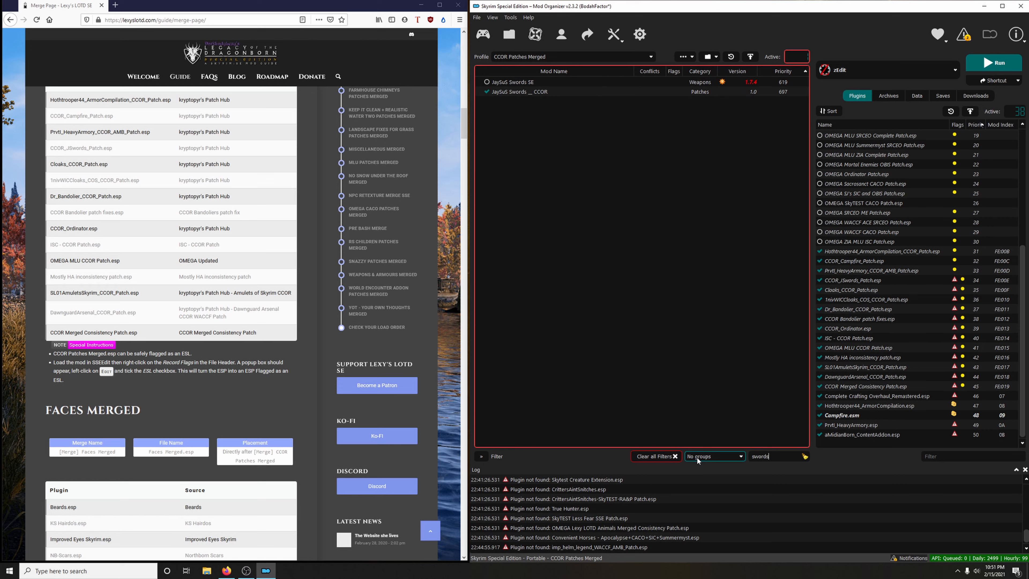
{"action": "left_click", "coordinate": [487, 83]}
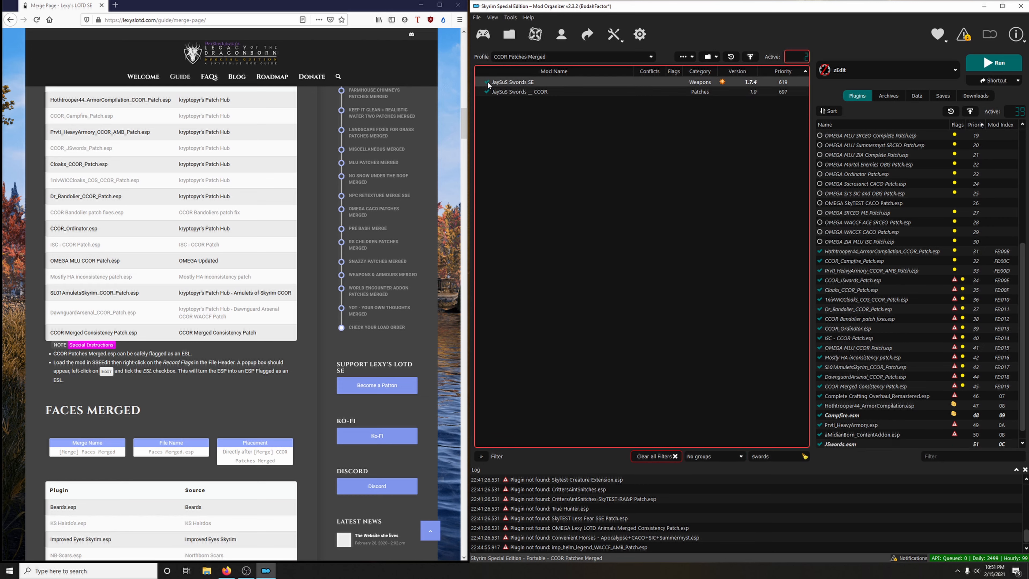
Step: Recheck the missing masters of CCOR_JSwords_Patch.esp, filter the mod list for "unoffic", and enable Unofficial Skyrim Special Edition Patch
{"action": "mouse_move", "coordinate": [890, 282]}
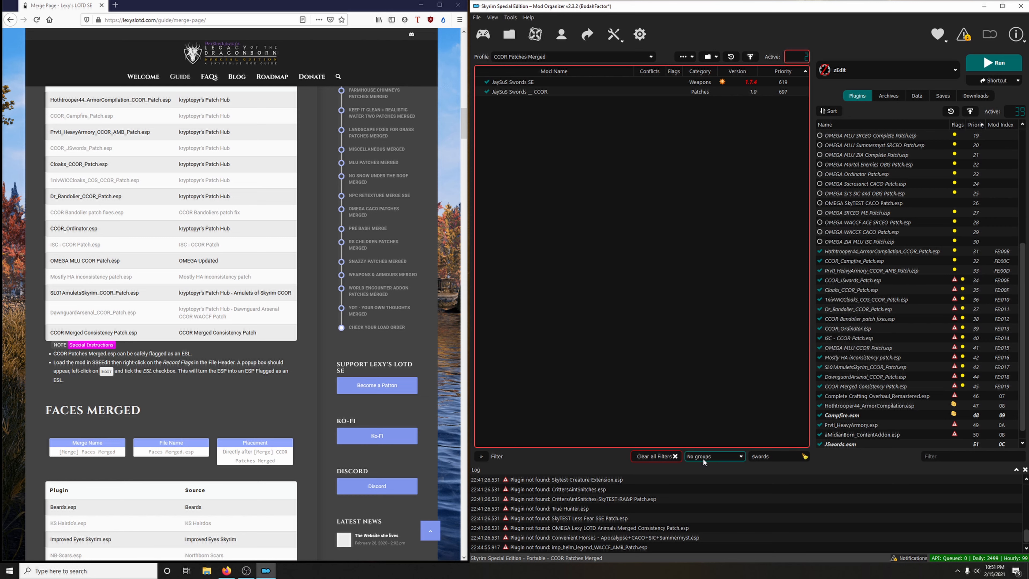
{"action": "left_click", "coordinate": [775, 459]}
{"action": "key", "text": "BackSpace"}
{"action": "key", "text": "BackSpace"}
{"action": "key", "text": "BackSpace"}
{"action": "key", "text": "BackSpace"}
{"action": "key", "text": "BackSpace"}
{"action": "key", "text": "BackSpace"}
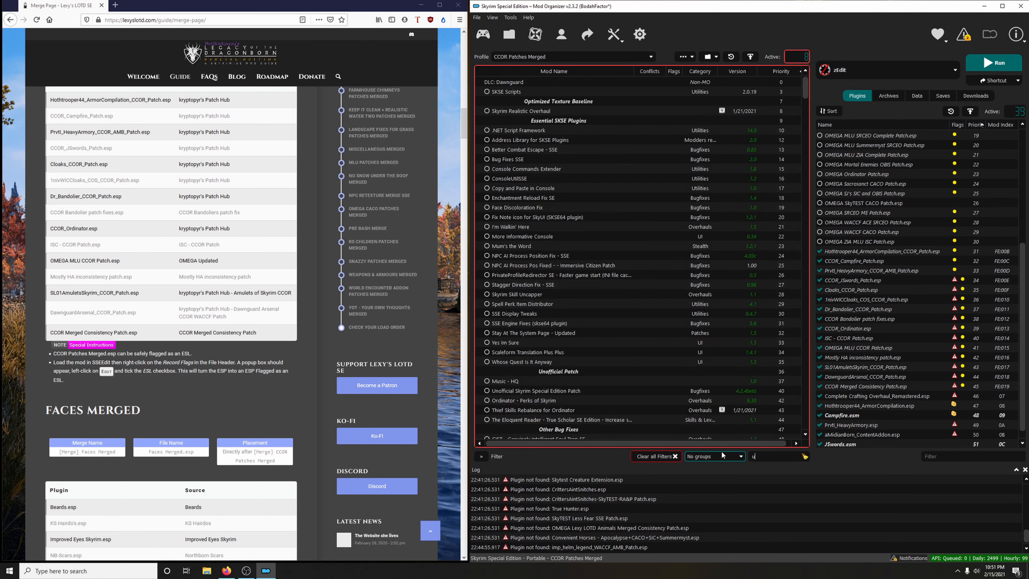
{"action": "type", "text": "unoffic"}
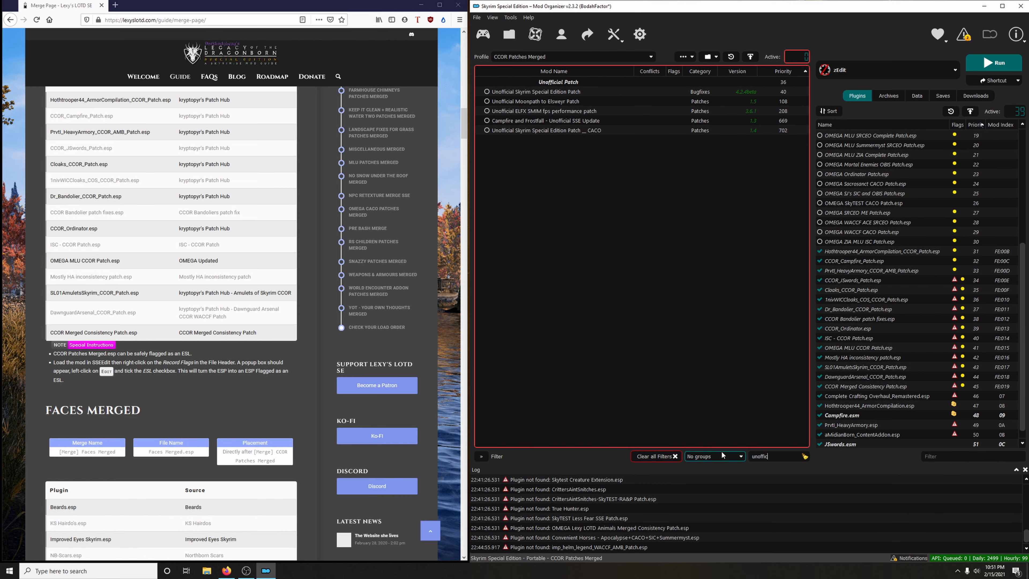
{"action": "left_click", "coordinate": [488, 92]}
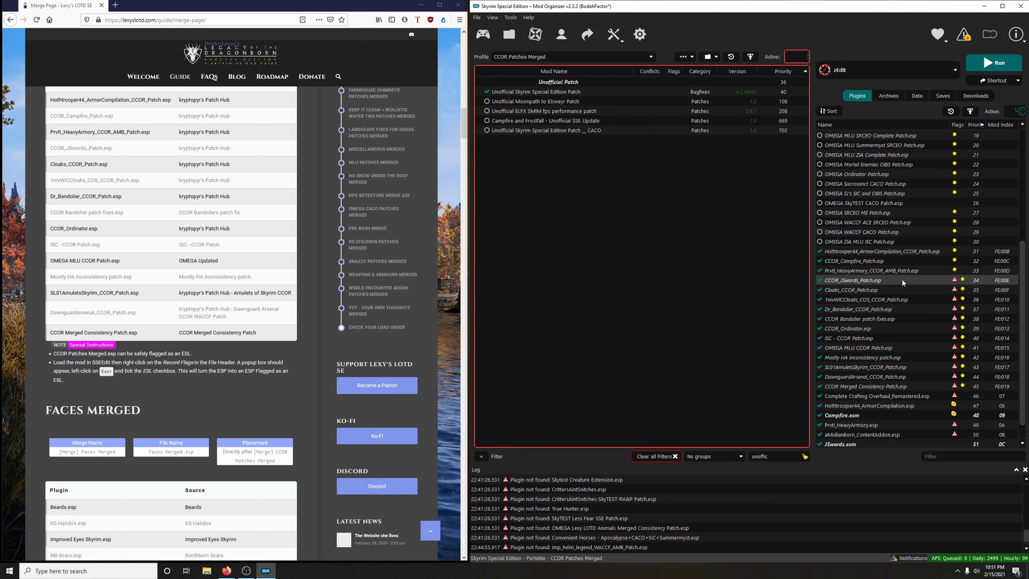
Step: Check CCOR_JSwords_Patch.esp for remaining missing masters, filter the mod list for "weapon and armor", and enable Weapons Armor Clothing and Clutter Fixes
{"action": "mouse_move", "coordinate": [902, 279]}
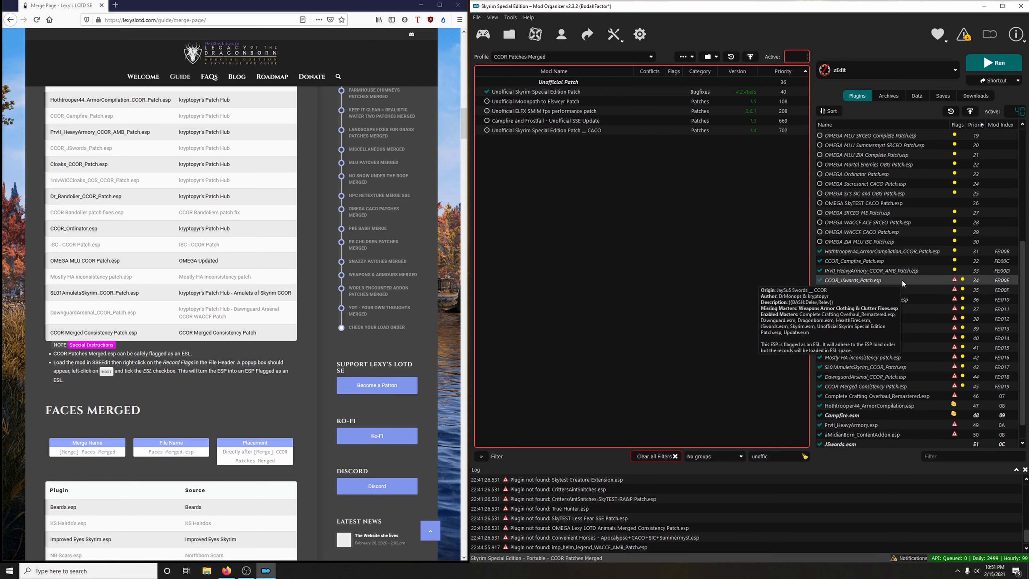
{"action": "key", "text": "ctrl+a"}
{"action": "type", "text": "we"}
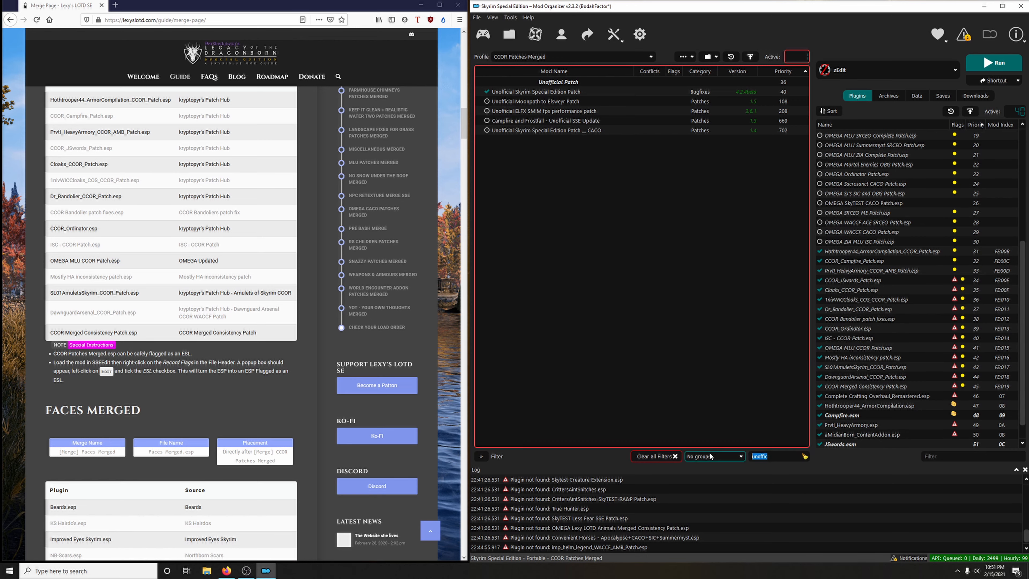
{"action": "type", "text": "apon"}
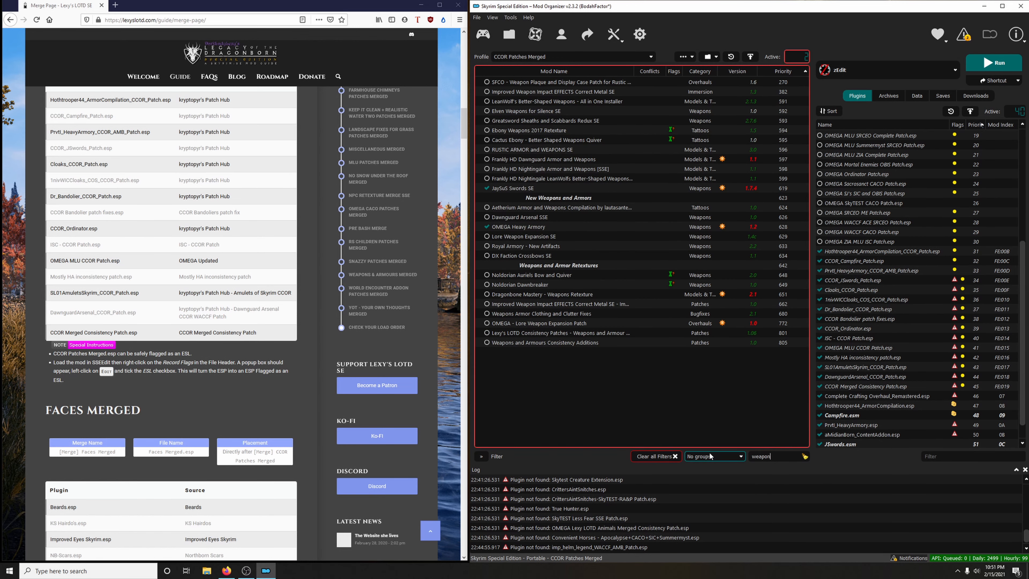
{"action": "type", "text": " and armor"}
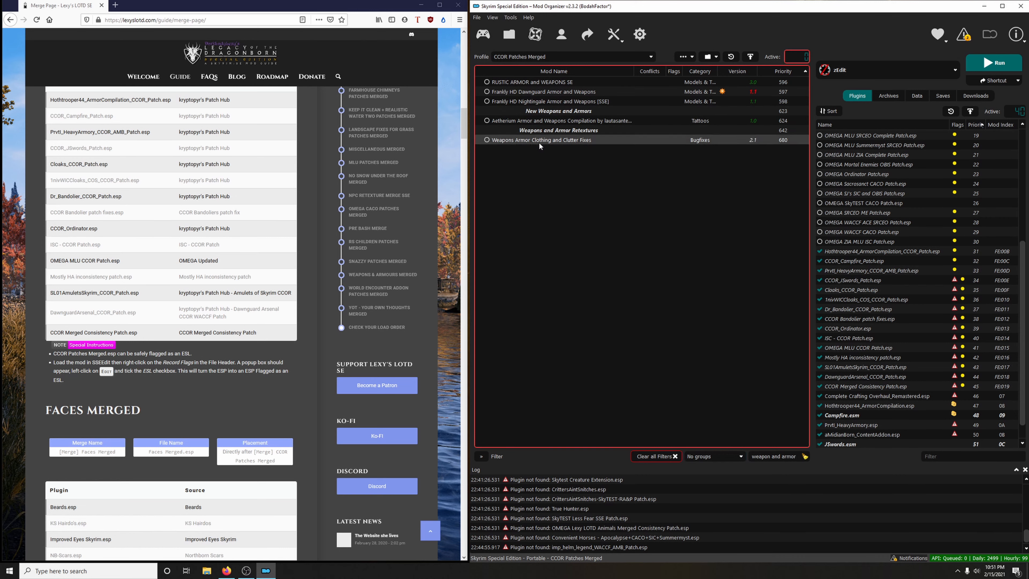
{"action": "left_click", "coordinate": [487, 139]}
Step: Filter the mod list for "cloaks" and enable Cloaks of Skyrim SSE
{"action": "scroll", "coordinate": [871, 281], "scroll_direction": "down", "scroll_amount": 1}
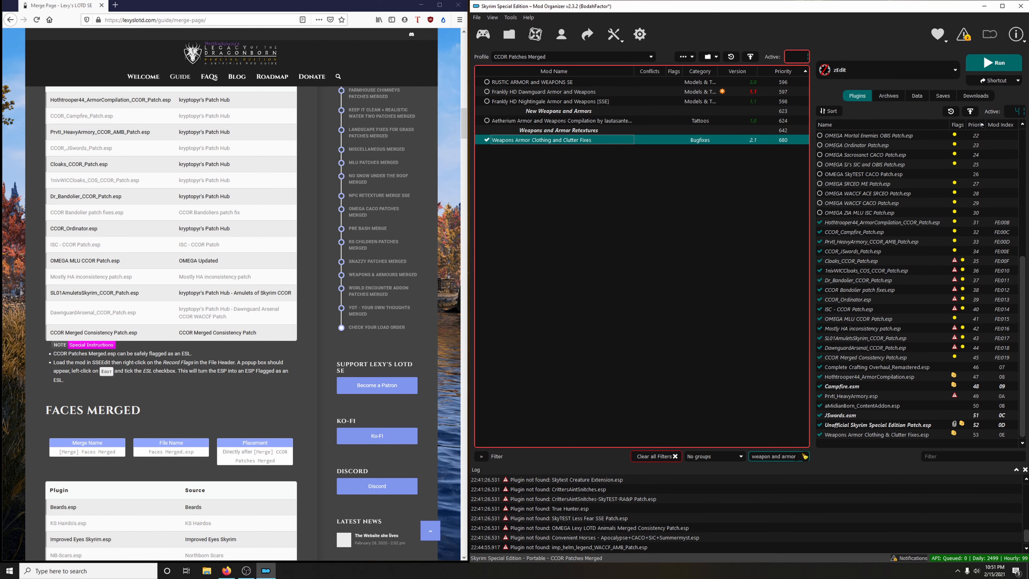
{"action": "left_click_drag", "start_coordinate": [798, 457], "coordinate": [743, 458]}
{"action": "type", "text": "cloaks"}
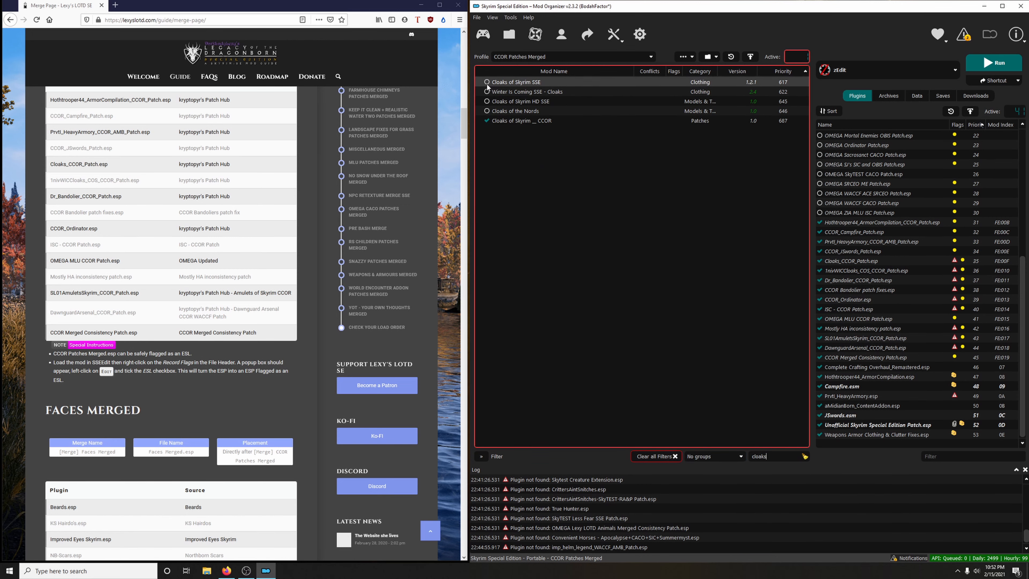
{"action": "left_click", "coordinate": [487, 83]}
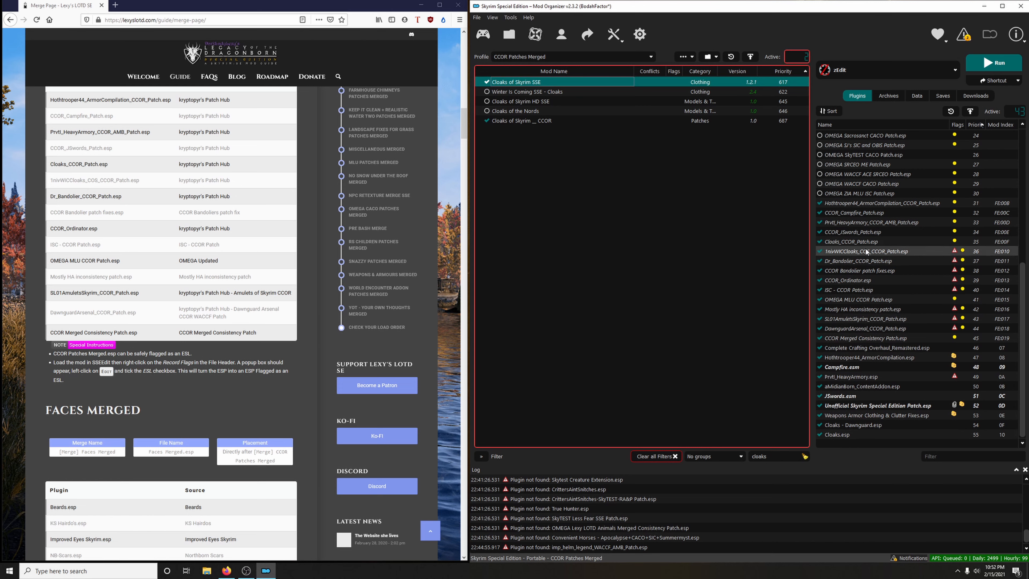
Step: Check the missing masters of 1nivWICCloaks_COS_CCOR_Patch.esp, filter the mod list for "winter is", and enable Winter Is Coming SSE - Cloaks
{"action": "mouse_move", "coordinate": [866, 252]}
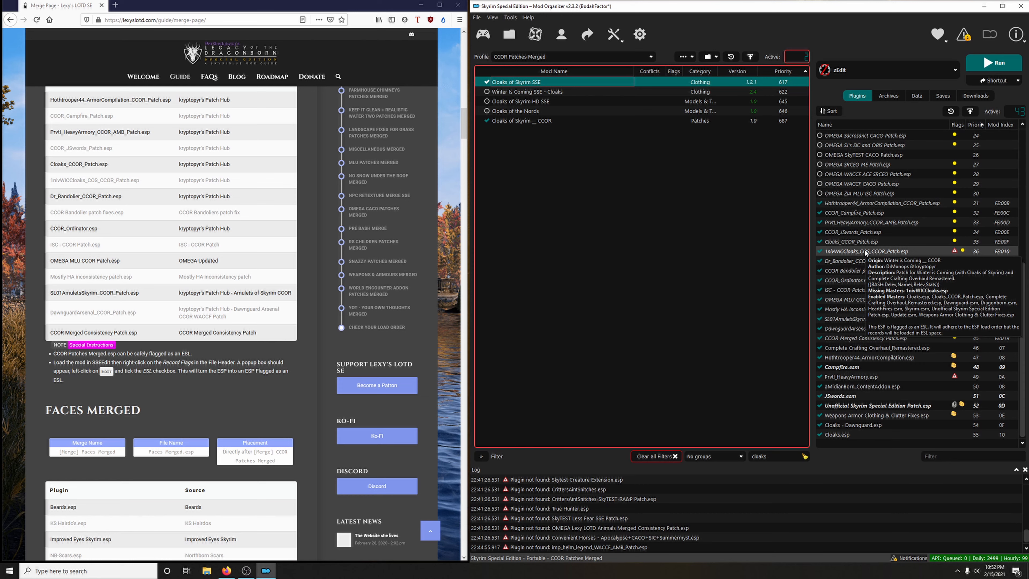
{"action": "left_click_drag", "start_coordinate": [773, 456], "coordinate": [679, 448]}
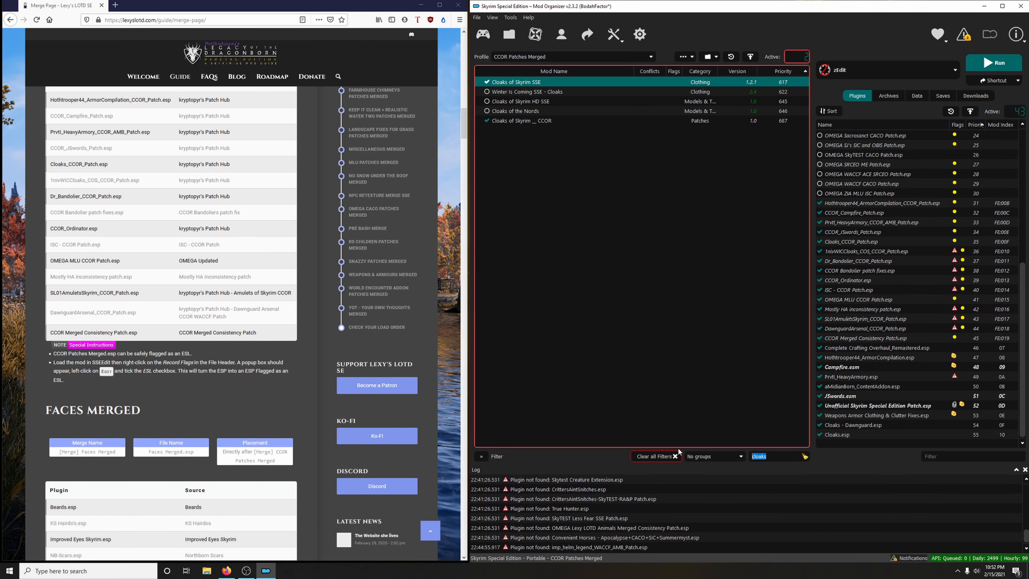
{"action": "type", "text": "winter"}
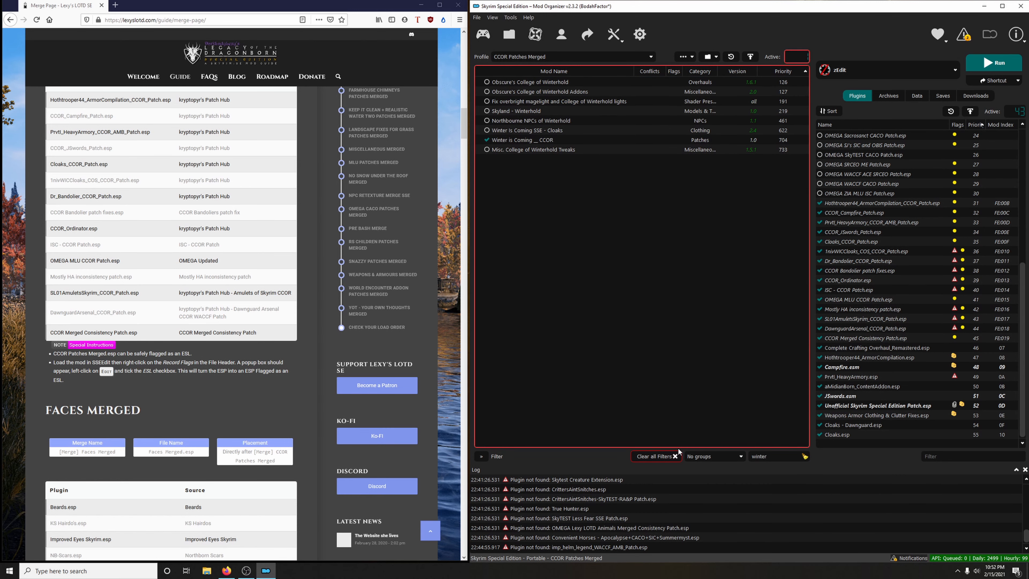
{"action": "type", "text": " is"}
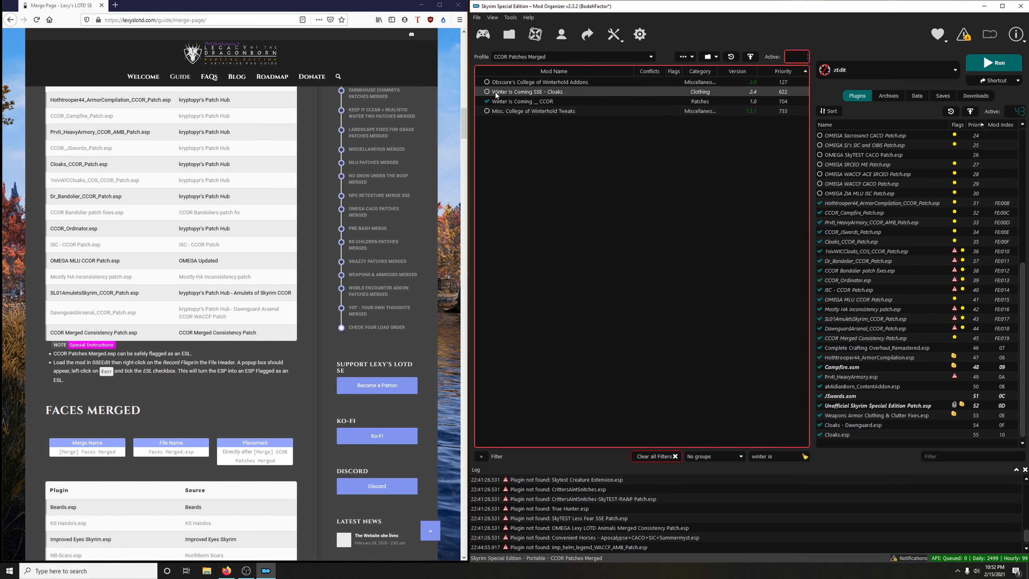
{"action": "left_click", "coordinate": [487, 91]}
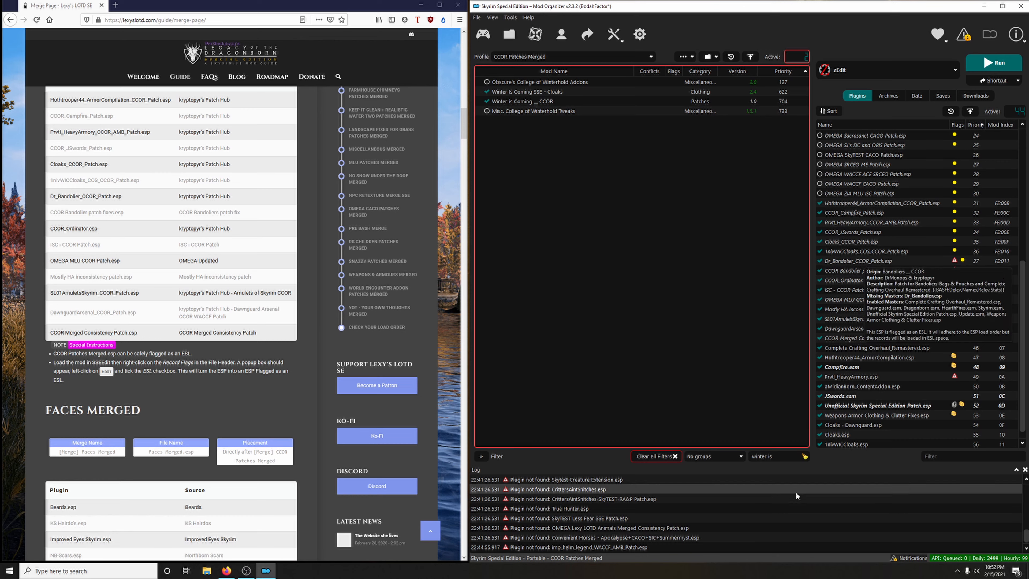
Step: Filter the mod list for "band" and enable Bandolier - Bags and Pouches Classic
{"action": "left_click_drag", "start_coordinate": [778, 457], "coordinate": [693, 456]}
{"action": "type", "text": "band"}
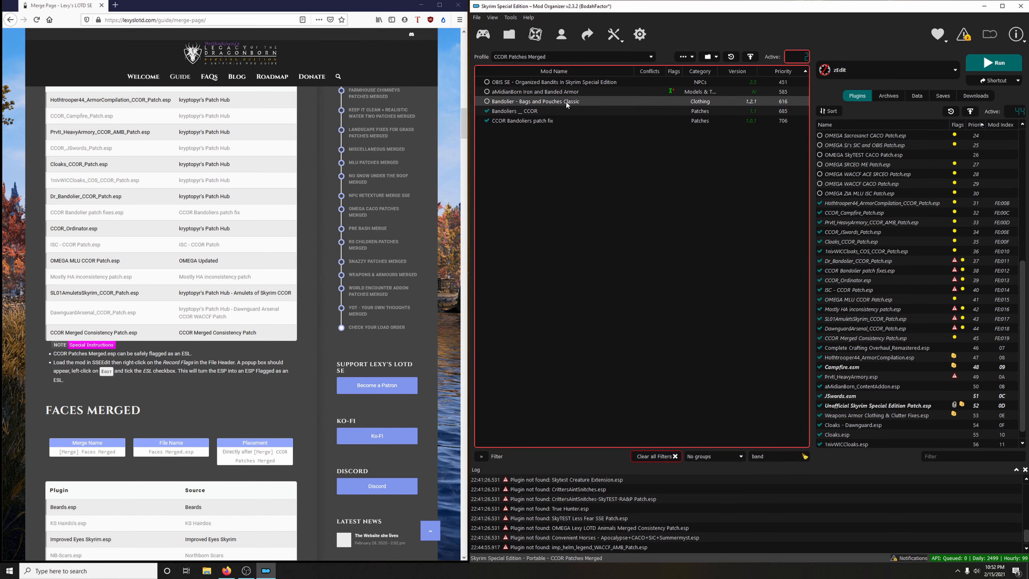
{"action": "left_click", "coordinate": [487, 99]}
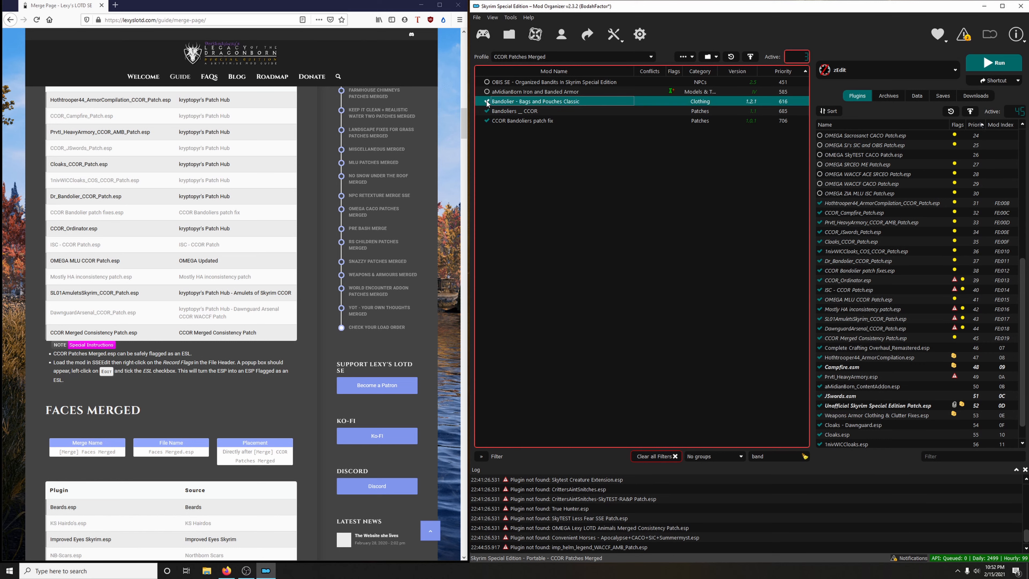
Step: Check the missing masters of CCOR_Ordinator.esp, filter the mod list for "ordin", and enable Ordinator - Perks of Skyrim
{"action": "mouse_move", "coordinate": [961, 286]}
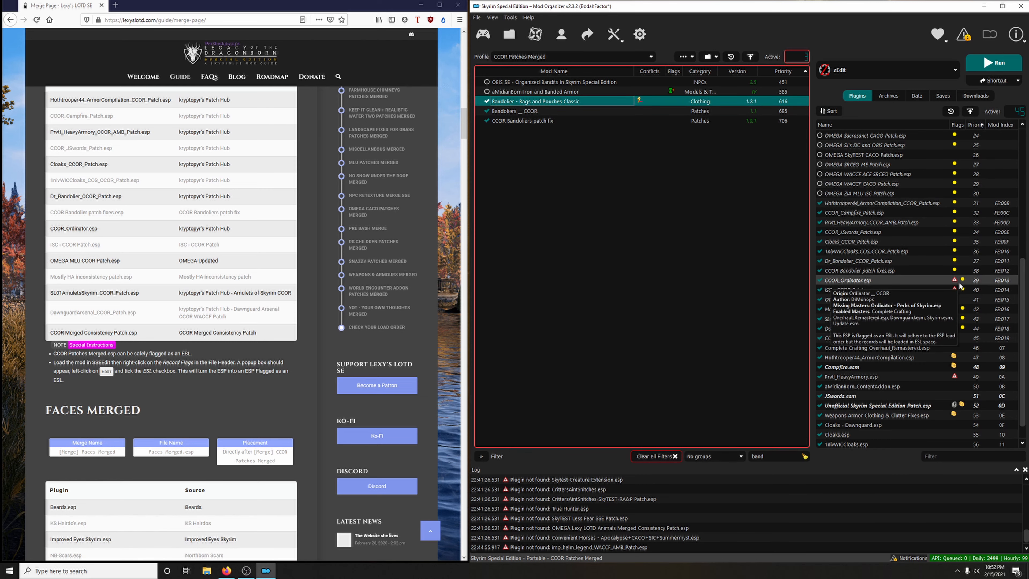
{"action": "left_click_drag", "start_coordinate": [773, 457], "coordinate": [654, 445]}
{"action": "type", "text": "or"}
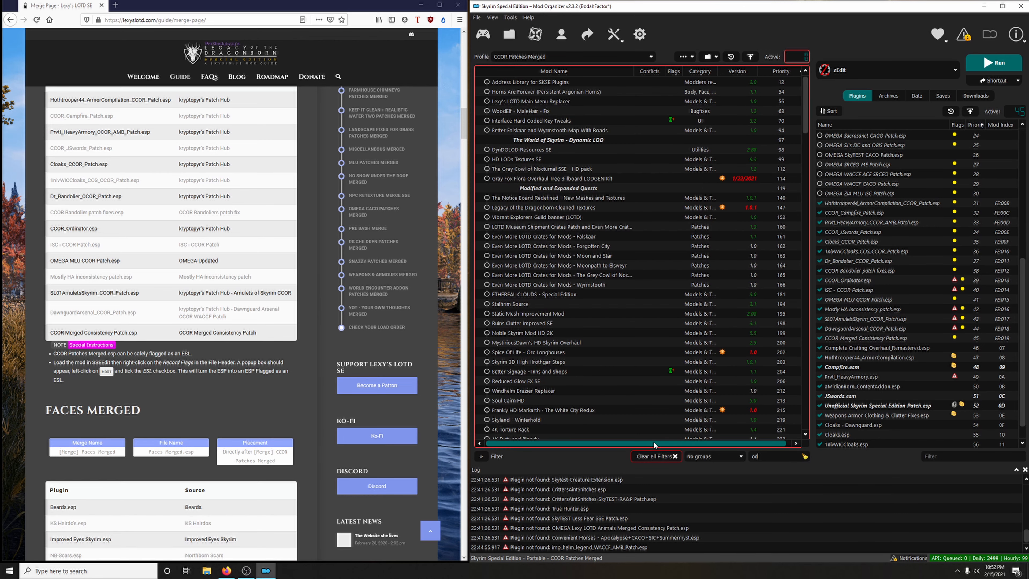
{"action": "type", "text": "din"}
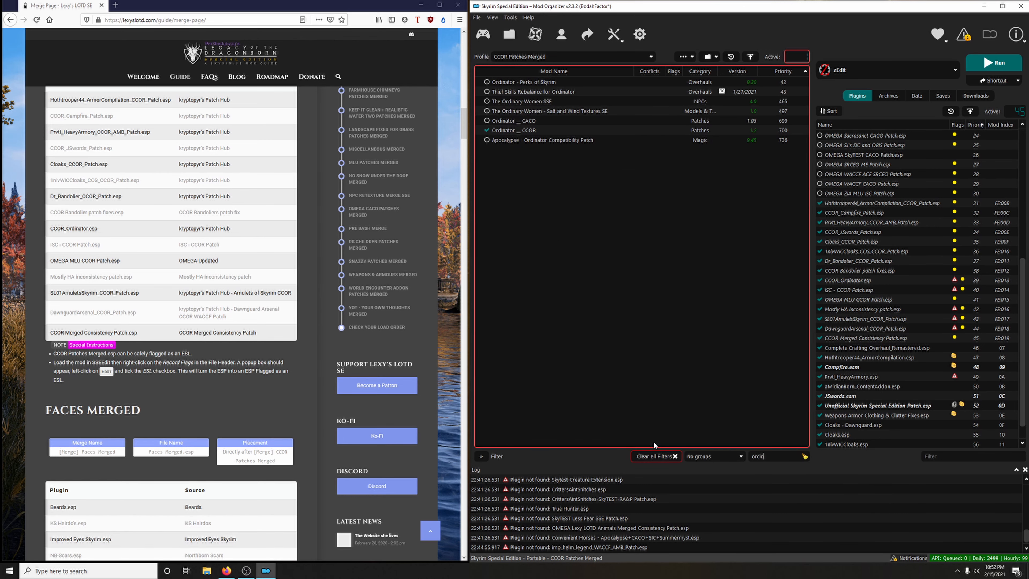
{"action": "left_click", "coordinate": [486, 82]}
Step: Filter the mod list for "sounds" and enable Immersive Sounds - Compendium
{"action": "left_click_drag", "start_coordinate": [802, 457], "coordinate": [709, 454]}
{"action": "type", "text": "sounds"}
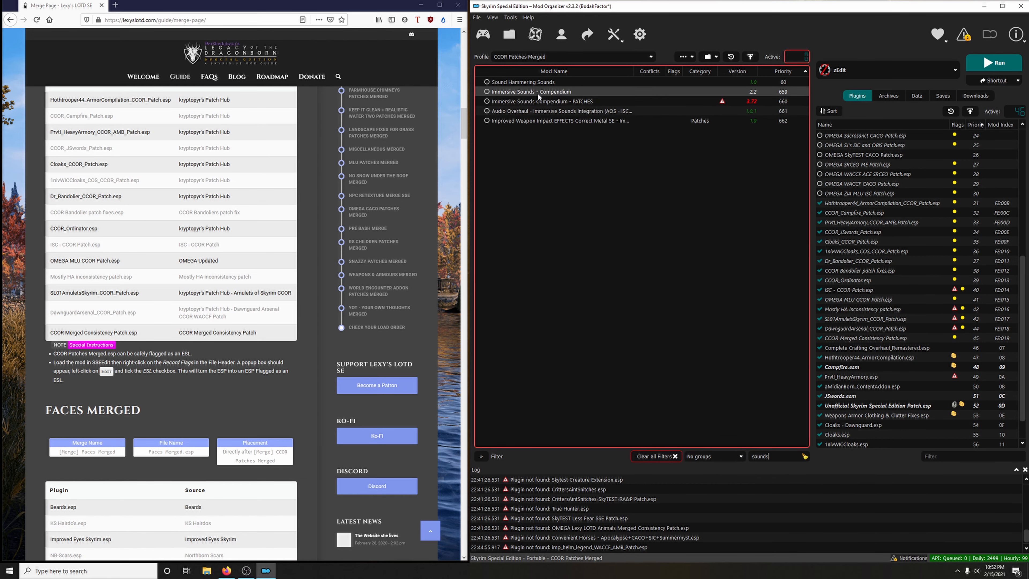
{"action": "left_click", "coordinate": [488, 92]}
{"action": "scroll", "coordinate": [910, 264], "scroll_direction": "down", "scroll_amount": 2}
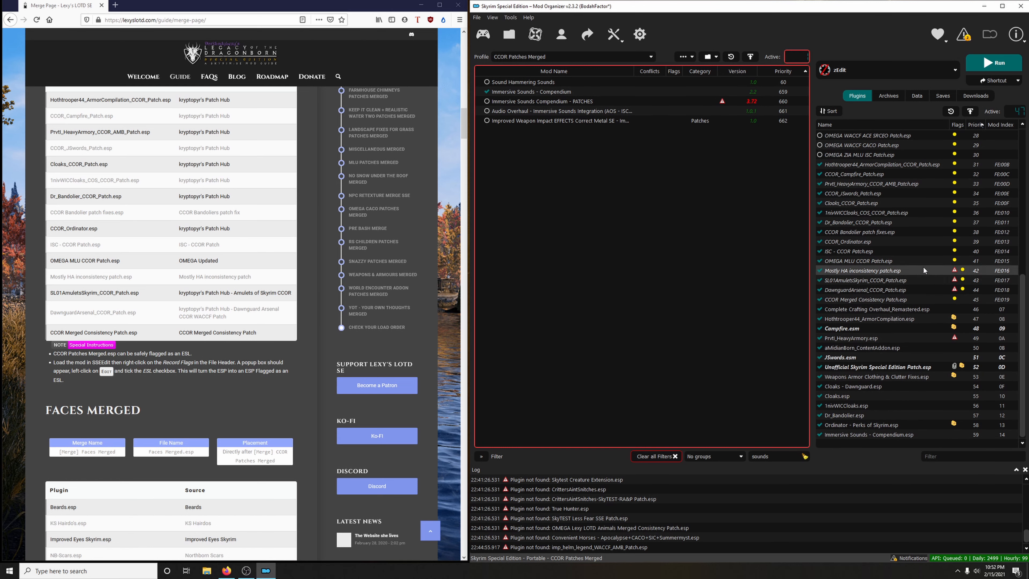
Step: Check the missing masters of Mostly HA inconsistency patch.esp, filter the mod list for "audio", and enable Audio Overhaul for Skyrim SE
{"action": "mouse_move", "coordinate": [923, 267]}
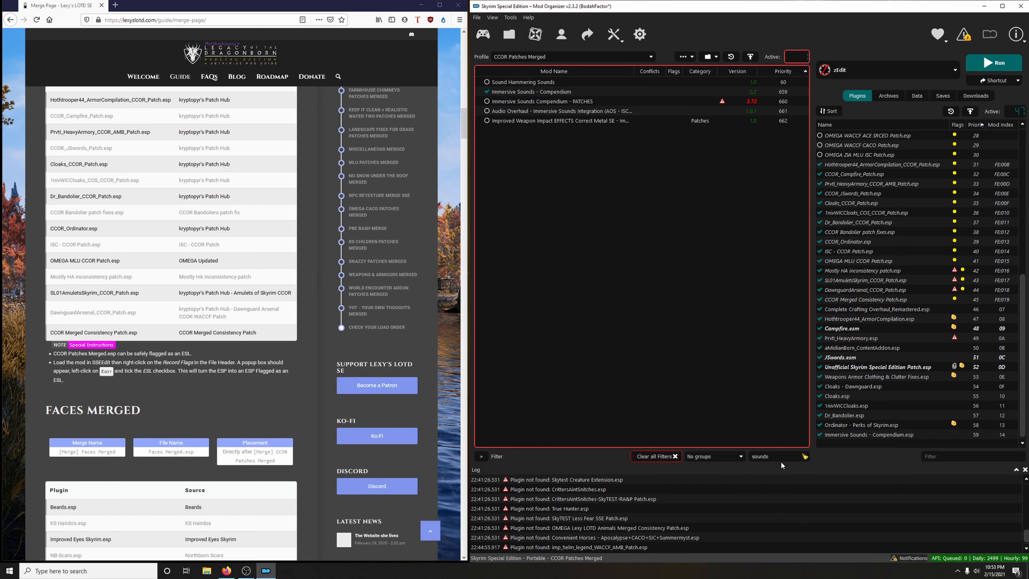
{"action": "left_click", "coordinate": [674, 456]}
{"action": "type", "text": "audio"}
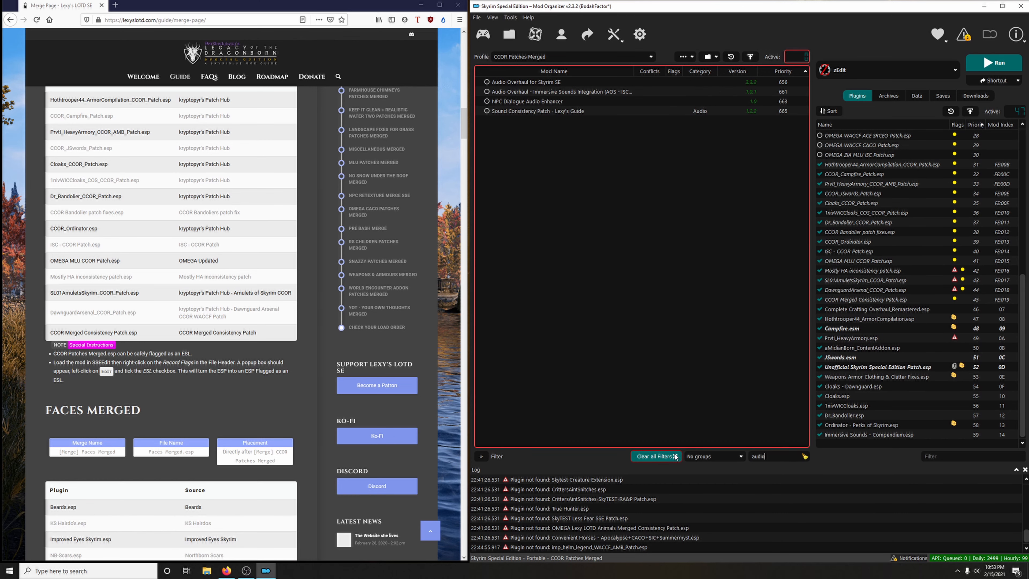
{"action": "left_click", "coordinate": [487, 82]}
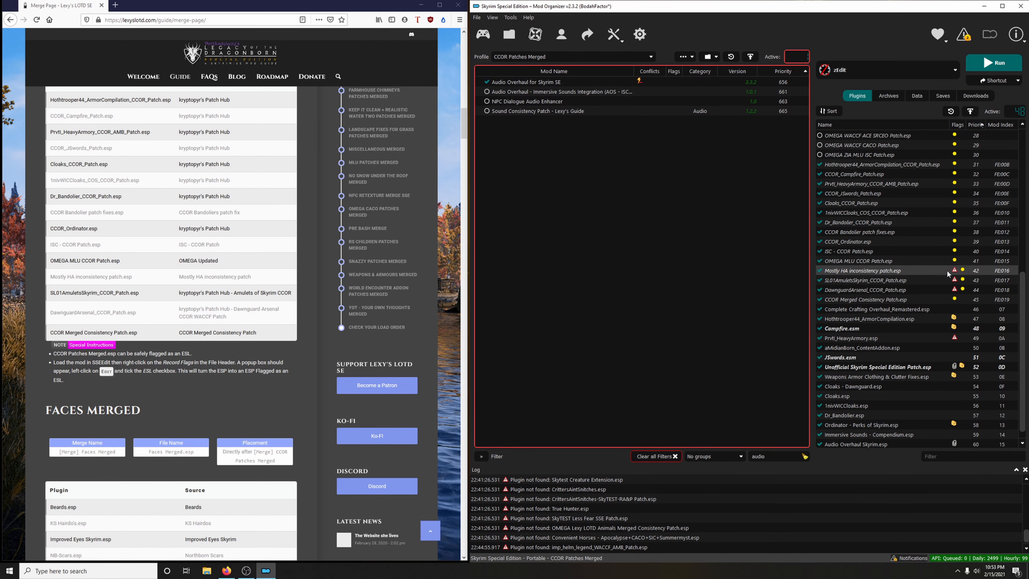
Step: Recheck the missing masters of Mostly HA inconsistency patch.esp, filter the mod list for "summer", and enable Summermyst - Enchantments of Skyrim
{"action": "mouse_move", "coordinate": [947, 270]}
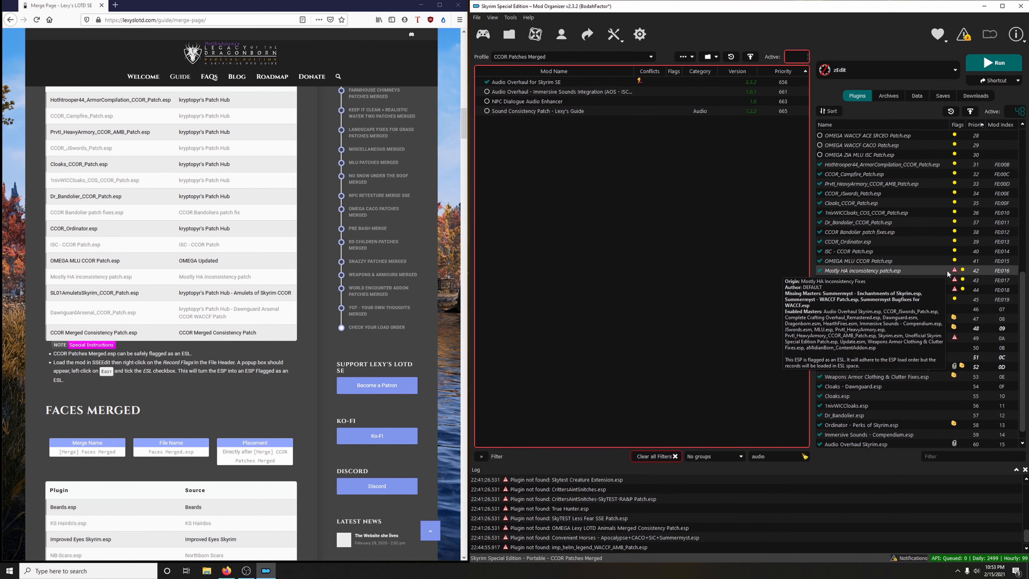
{"action": "left_click_drag", "start_coordinate": [777, 457], "coordinate": [686, 454]}
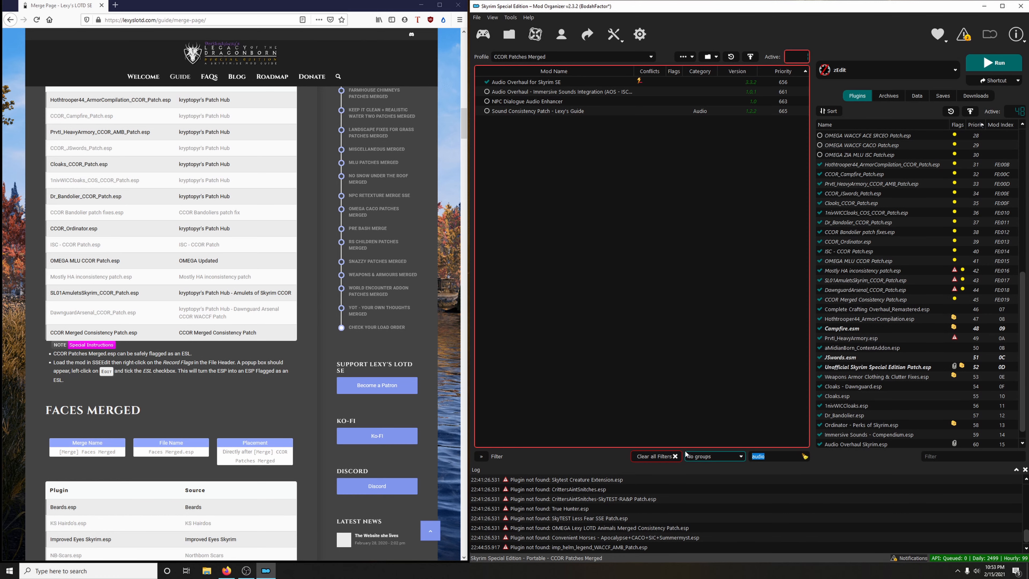
{"action": "type", "text": "summer"}
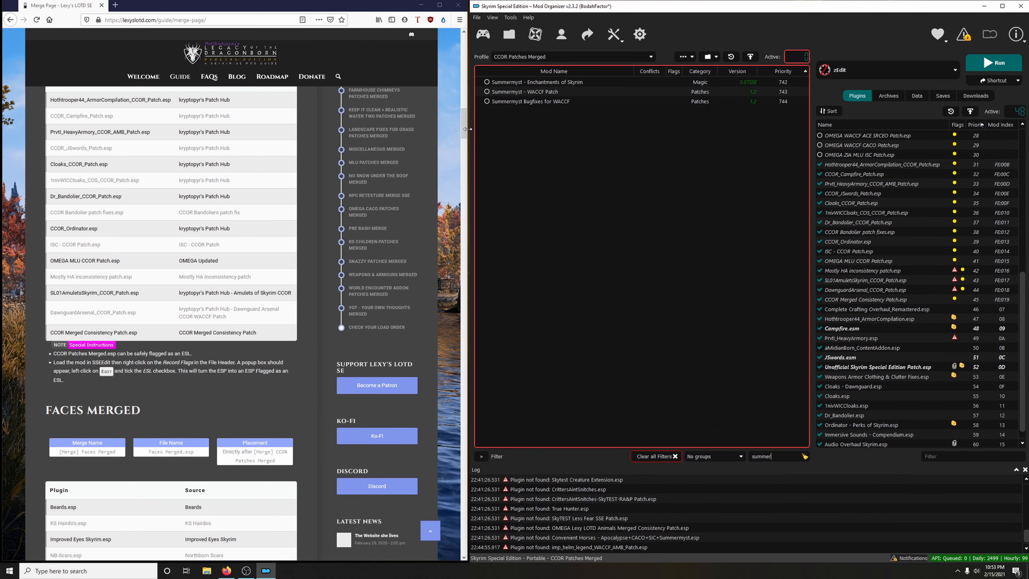
{"action": "left_click", "coordinate": [487, 82]}
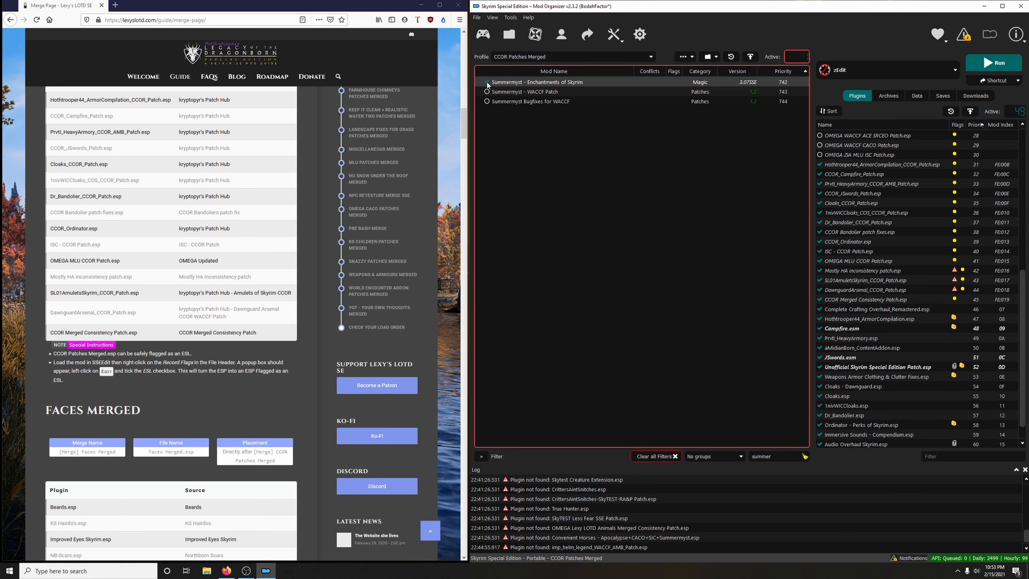
{"action": "mouse_move", "coordinate": [892, 272]}
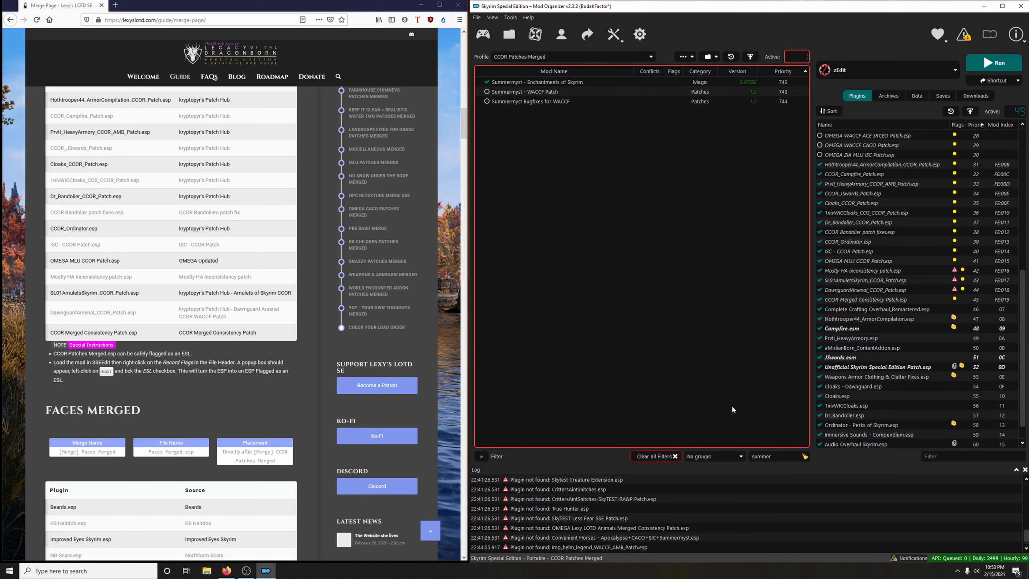
Step: Enable the mods Summermyst - WACCF Patch, Summermyst Bugfixes for WACCF, and Amulets of Skyrim SSE
{"action": "left_click", "coordinate": [487, 92]}
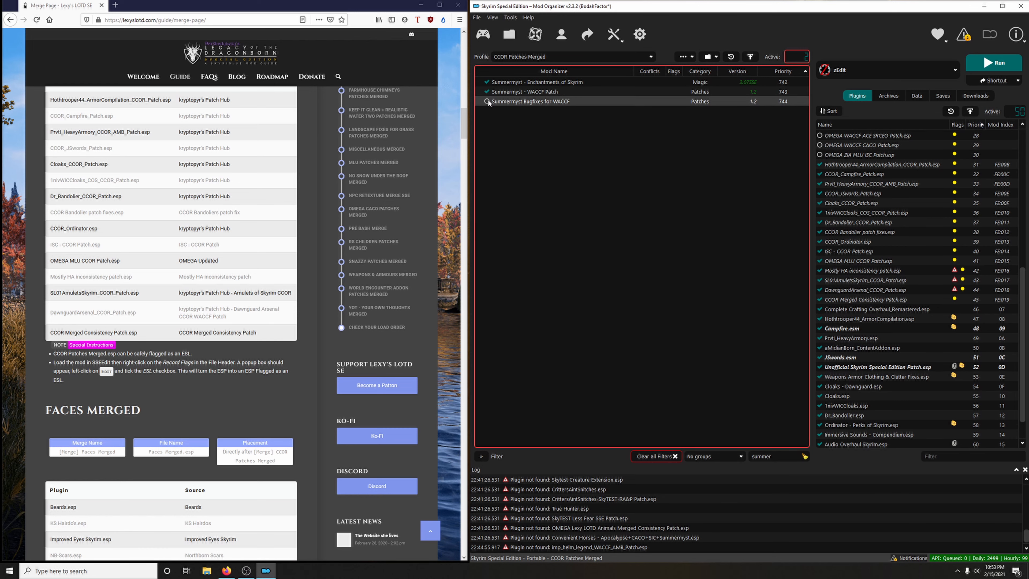
{"action": "left_click", "coordinate": [487, 101]}
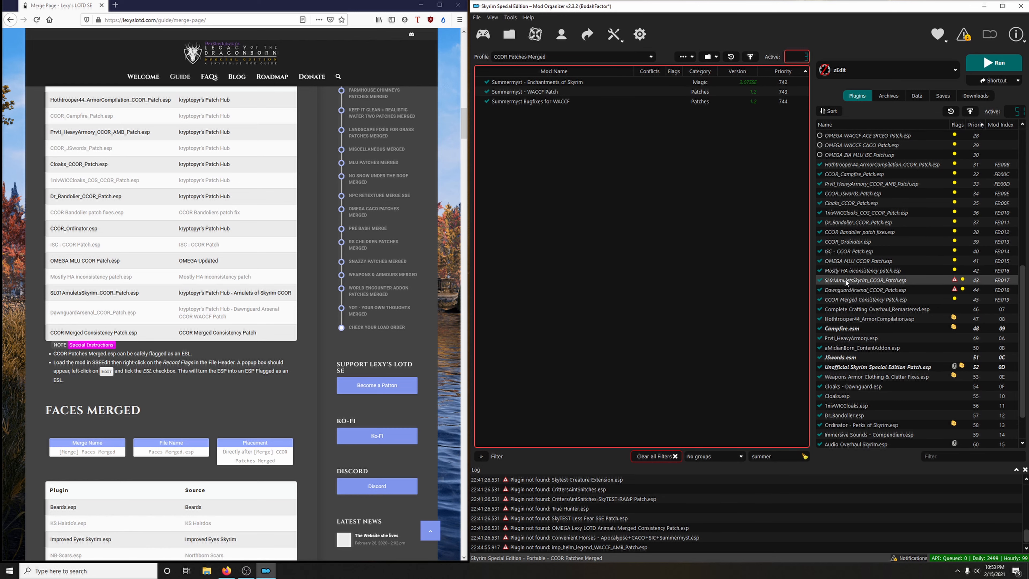
{"action": "mouse_move", "coordinate": [846, 280]}
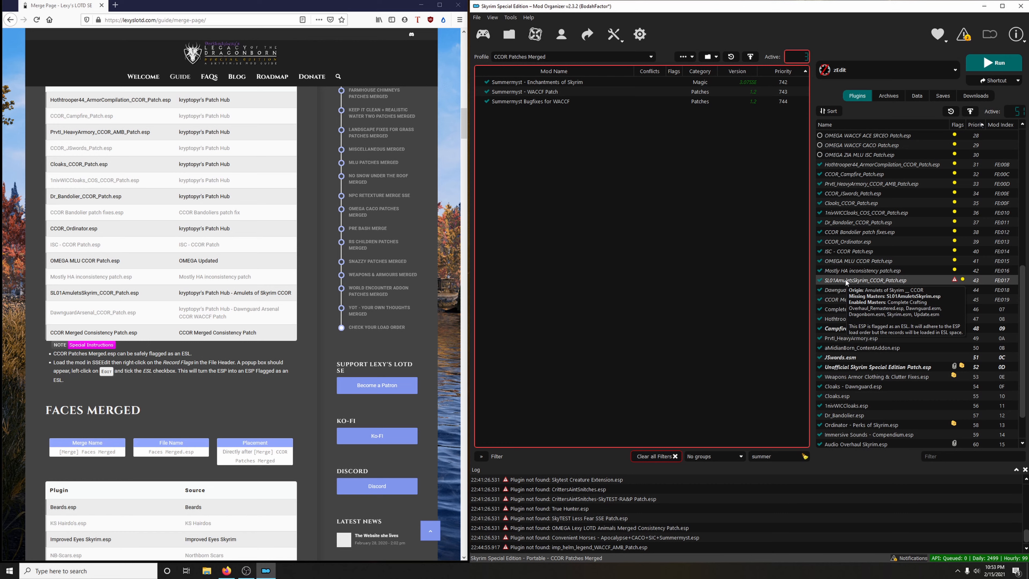
{"action": "double_click", "coordinate": [767, 456]}
{"action": "type", "text": "a"}
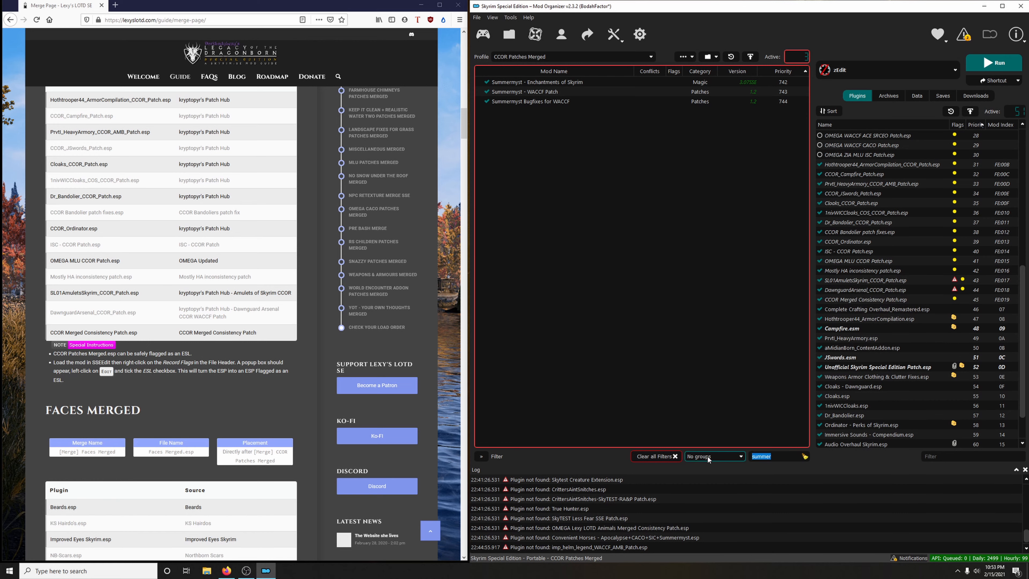
{"action": "type", "text": "mulets"}
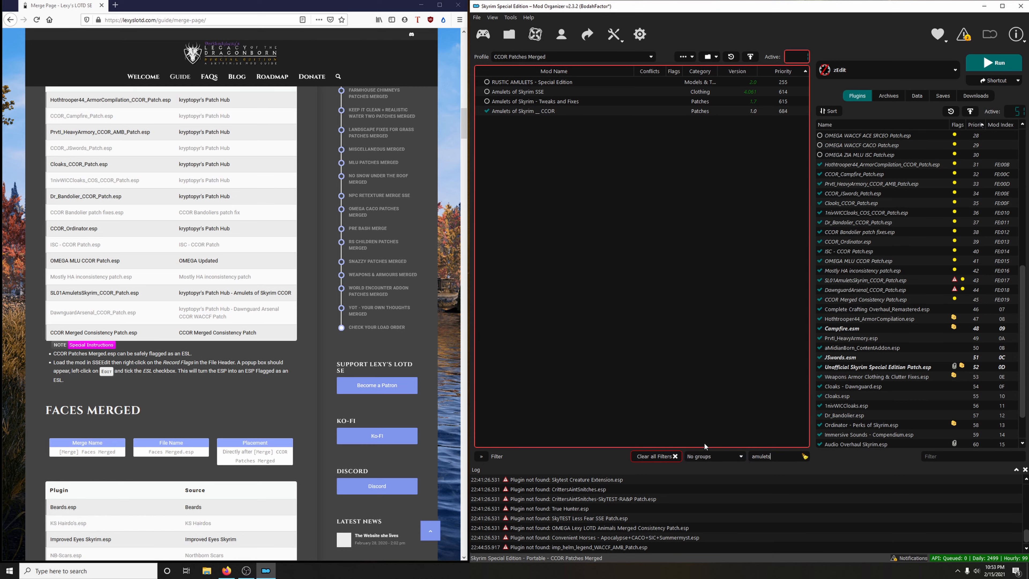
{"action": "left_click", "coordinate": [487, 92]}
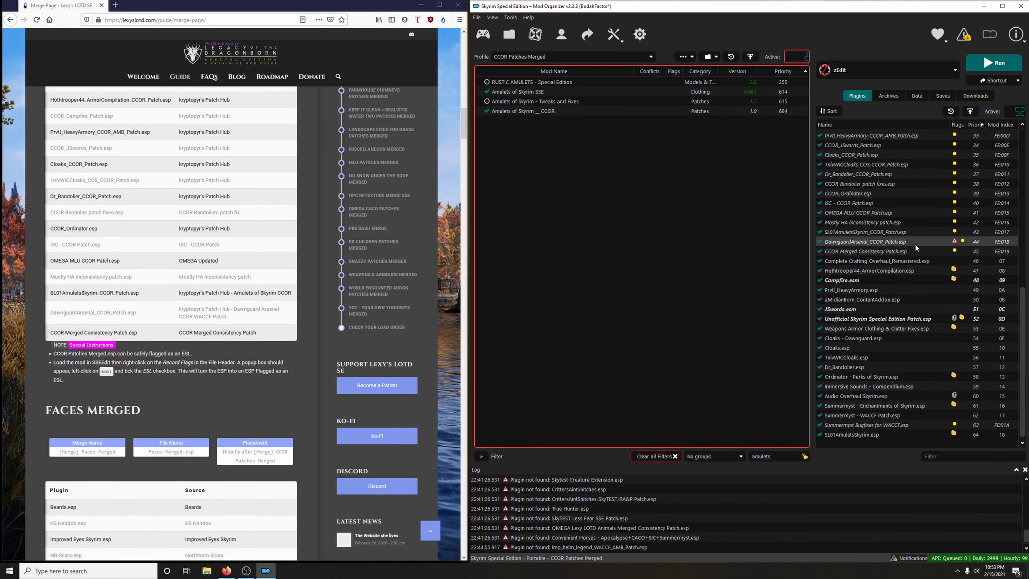
Step: Filter the mod list by "dawnguard" and enable Dawnguard Arsenal SSE, the missing master of DawnguardArsenal_CCOR_Patch.esp
{"action": "mouse_move", "coordinate": [914, 243]}
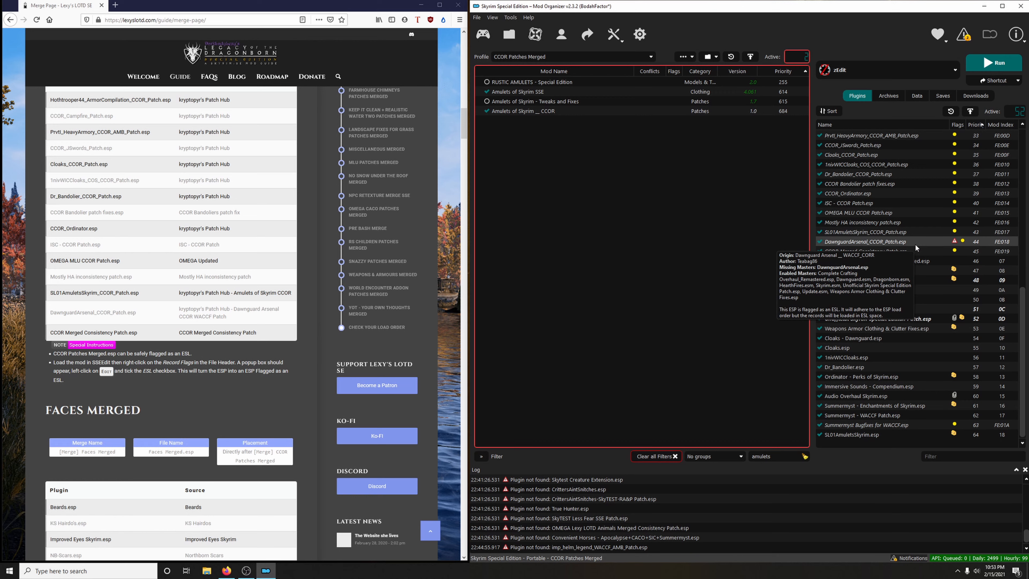
{"action": "double_click", "coordinate": [761, 456]}
{"action": "type", "text": "dawnguard"}
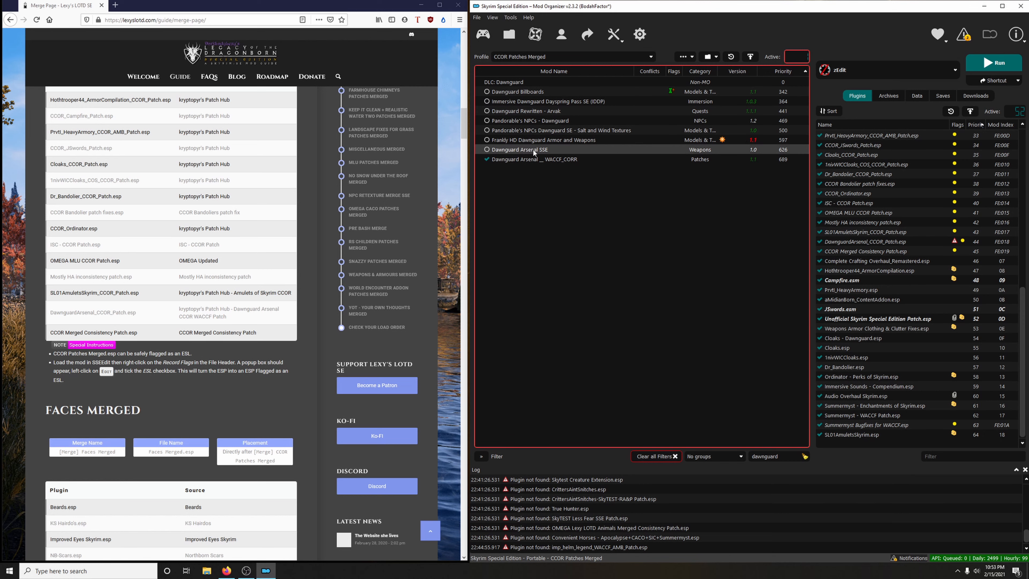
{"action": "left_click", "coordinate": [487, 149]}
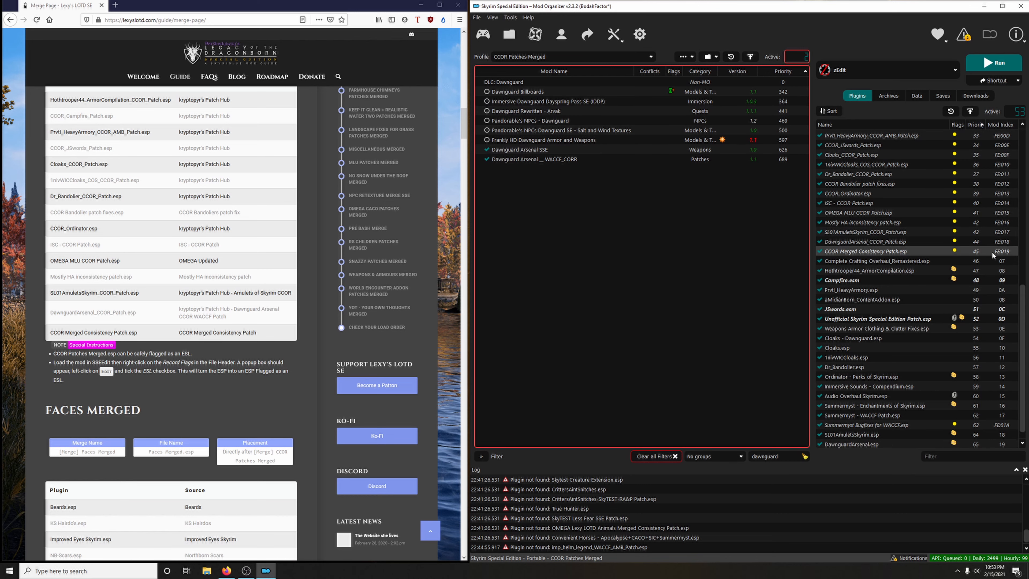
Step: Move the plugins from Hothtrooper44_ArmorCompilation_CCOR_Patch.esp through CCOR Merged Consistency Patch.esp to the end of the load order, and clear the mod filter
{"action": "scroll", "coordinate": [931, 317], "scroll_direction": "down", "scroll_amount": 1}
{"action": "scroll", "coordinate": [930, 312], "scroll_direction": "up", "scroll_amount": 3}
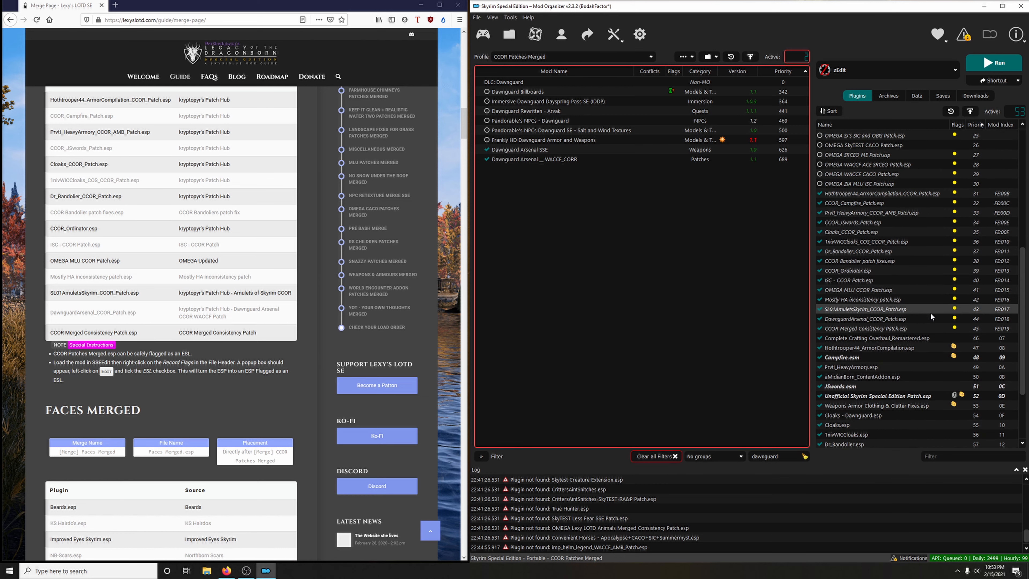
{"action": "left_click", "coordinate": [871, 195]}
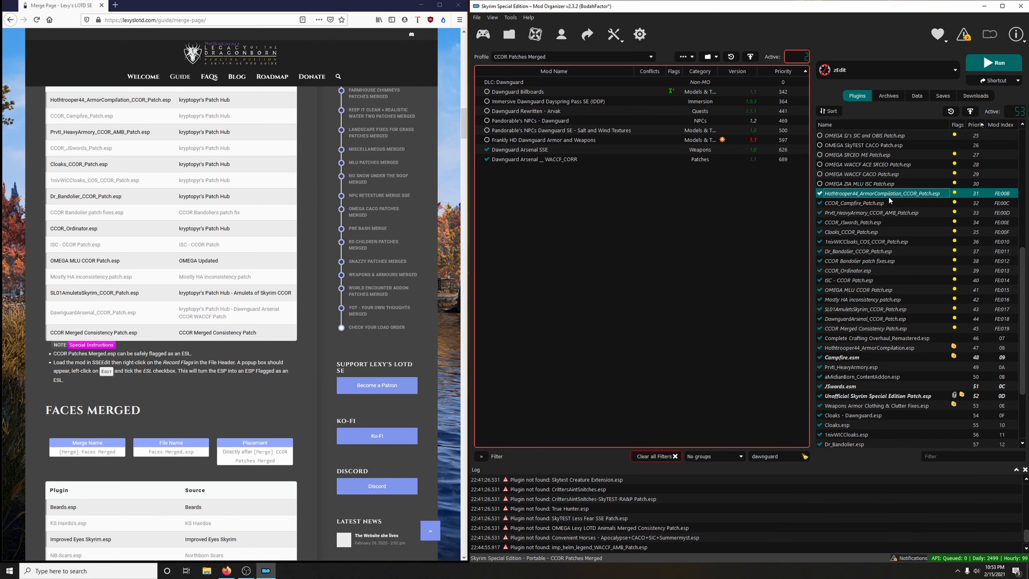
{"action": "scroll", "coordinate": [166, 213], "scroll_direction": "up", "scroll_amount": 3}
{"action": "scroll", "coordinate": [51, 372], "scroll_direction": "down", "scroll_amount": 2}
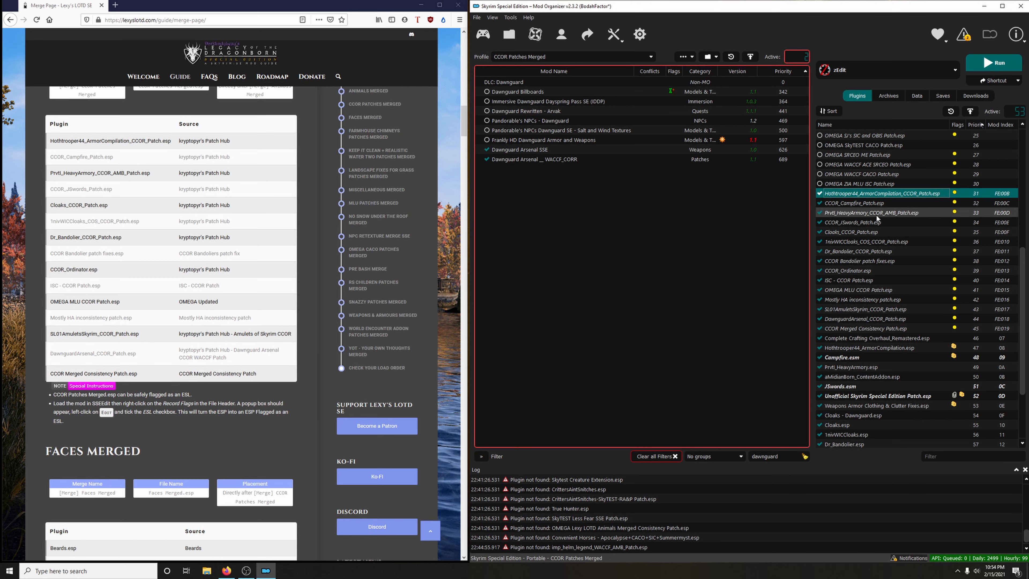
{"action": "left_click", "coordinate": [849, 327], "text": "shift"}
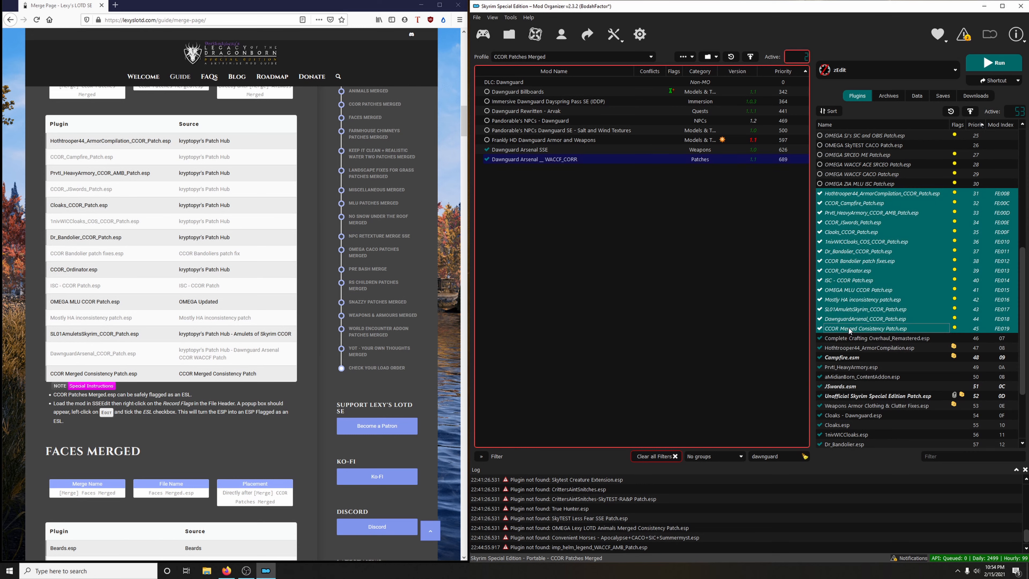
{"action": "scroll", "coordinate": [881, 253], "scroll_direction": "down", "scroll_amount": 3}
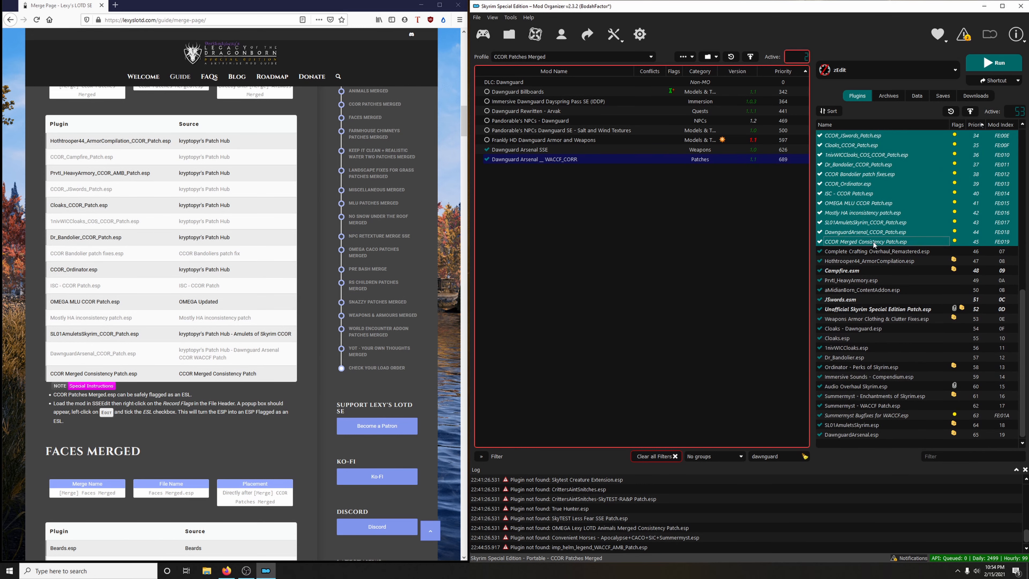
{"action": "left_click_drag", "start_coordinate": [873, 242], "coordinate": [888, 437]}
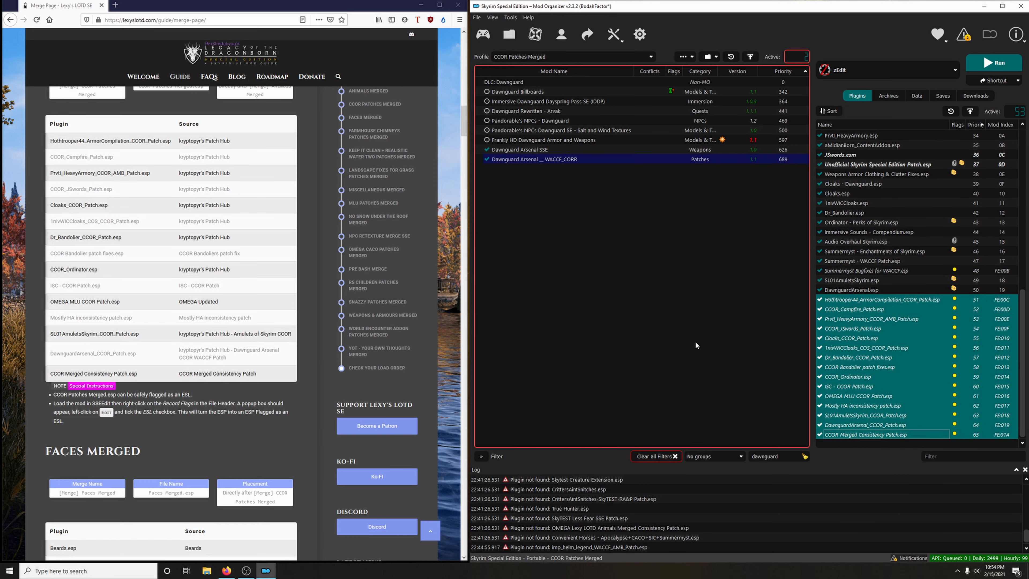
{"action": "left_click", "coordinate": [805, 456]}
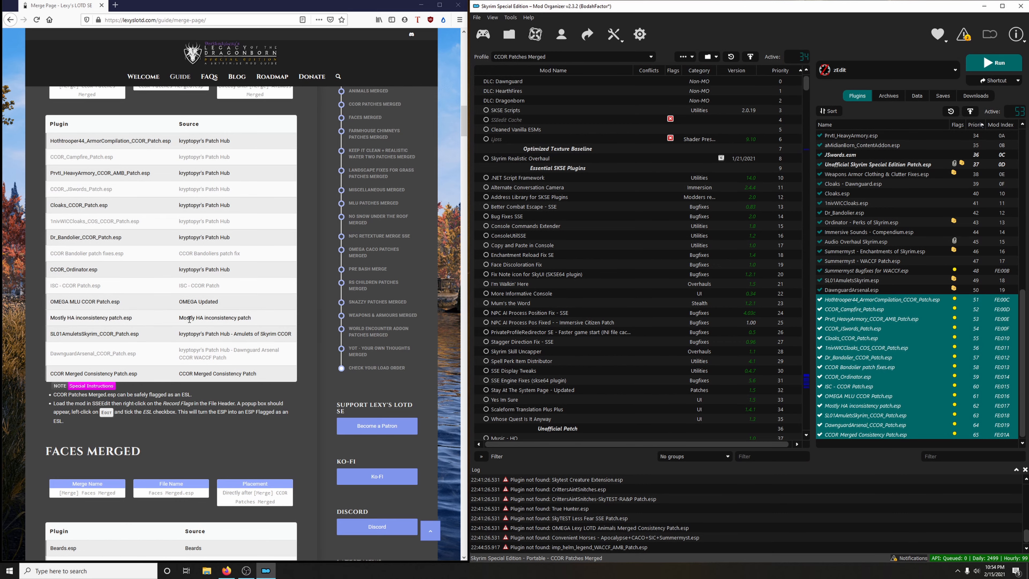
Step: Launch zEdit from Mod Organizer and start a zMerge session for Skyrim SE
{"action": "scroll", "coordinate": [210, 301], "scroll_direction": "up", "scroll_amount": 1}
{"action": "left_click", "coordinate": [840, 75]}
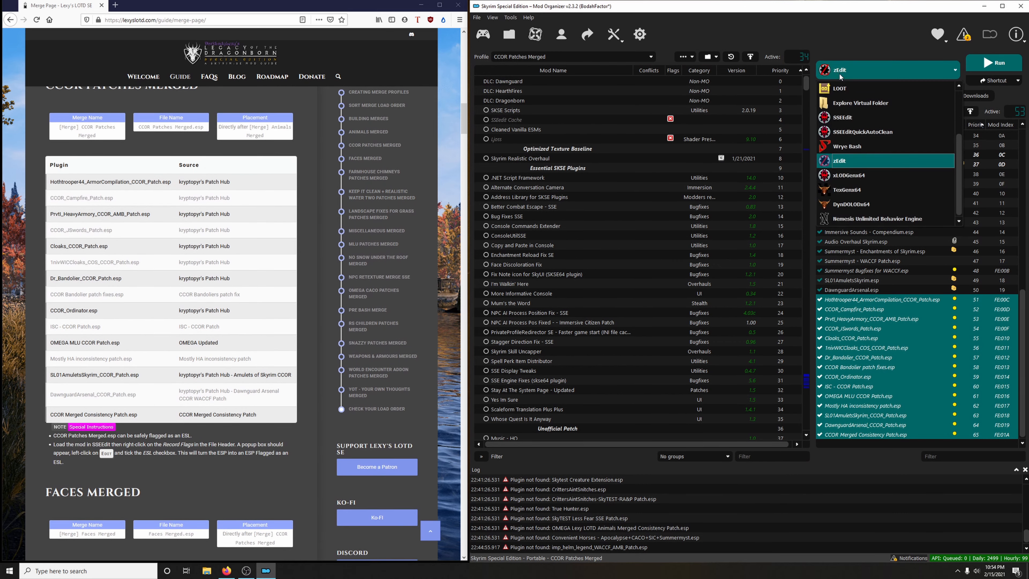
{"action": "left_click", "coordinate": [830, 162]}
{"action": "left_click", "coordinate": [990, 64]}
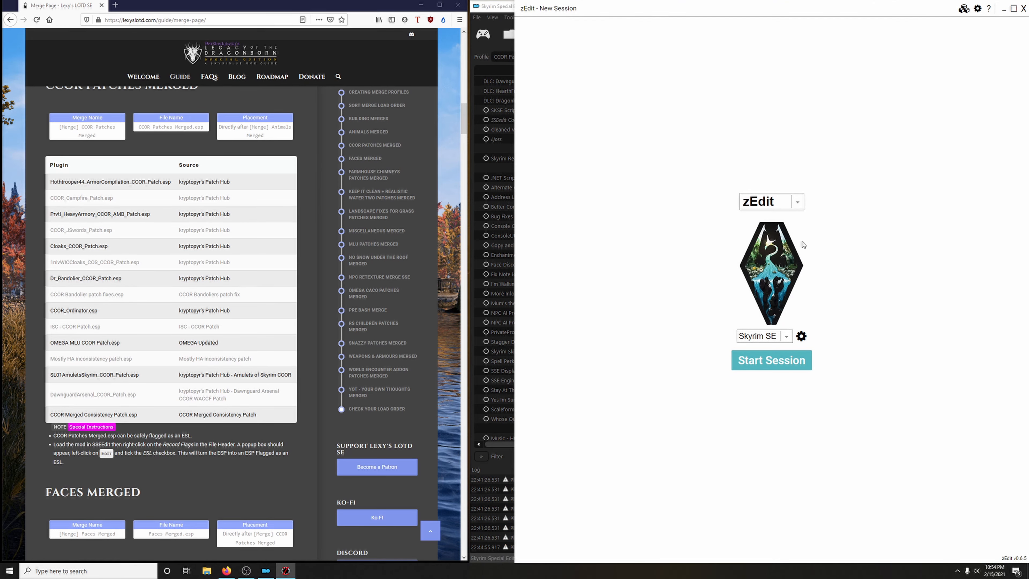
{"action": "left_click", "coordinate": [797, 202]}
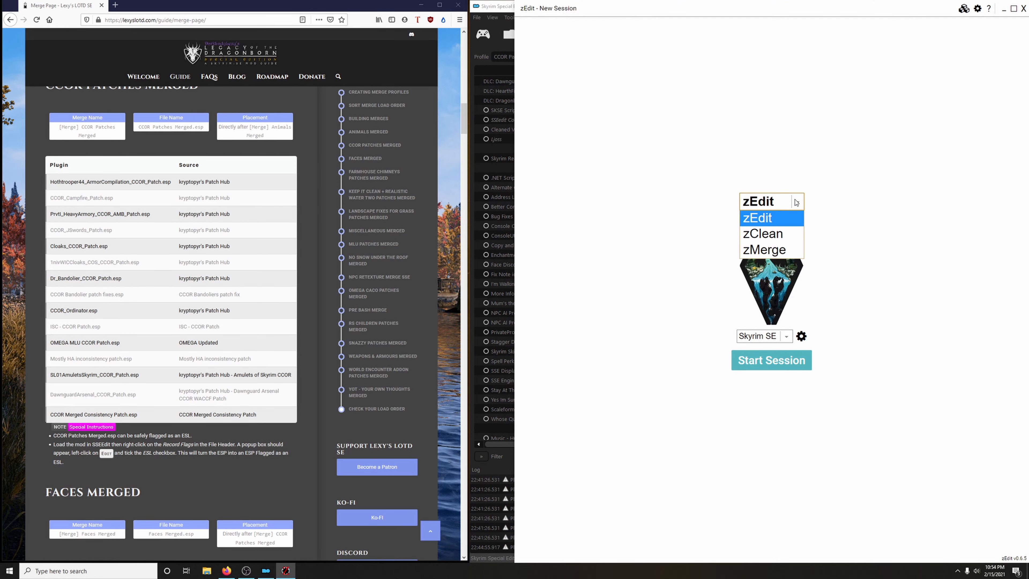
{"action": "left_click", "coordinate": [771, 262]}
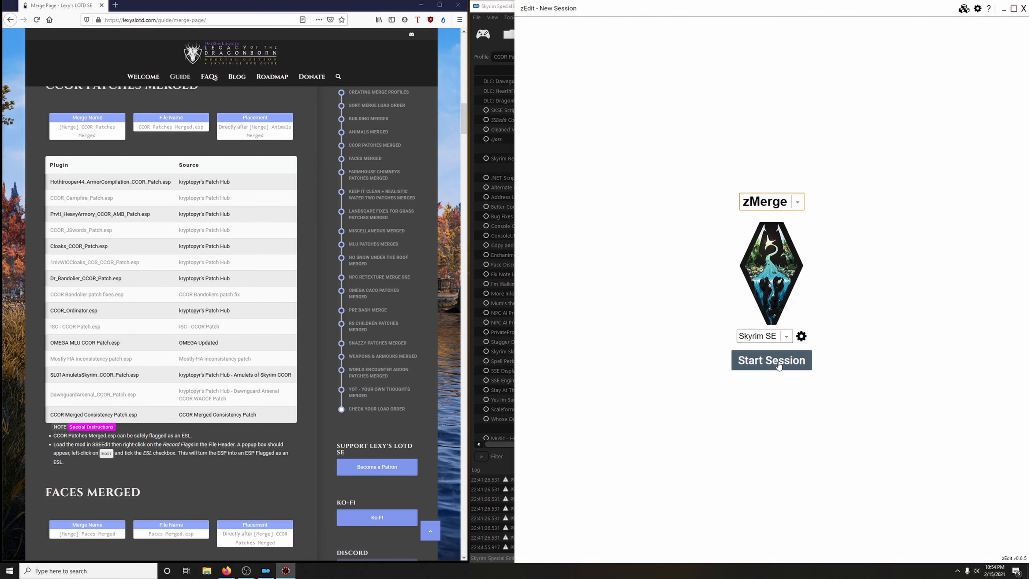
{"action": "left_click", "coordinate": [780, 365]}
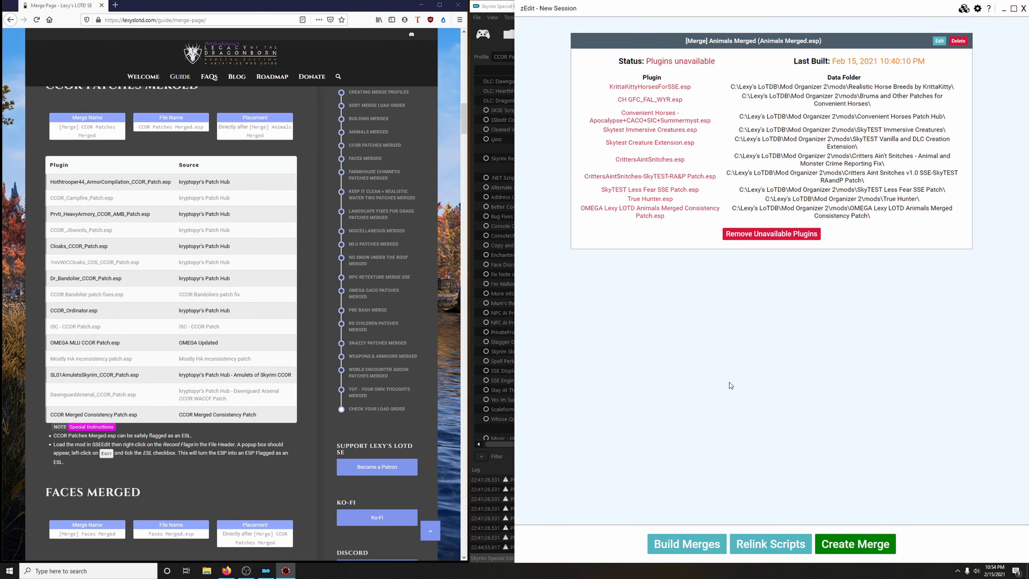
Step: Create a new merge named "[Merge] CCOR Patches Merged", copying the name from the guide, with the filename "CCOR Patches Merged.esp"
{"action": "left_click", "coordinate": [822, 551]}
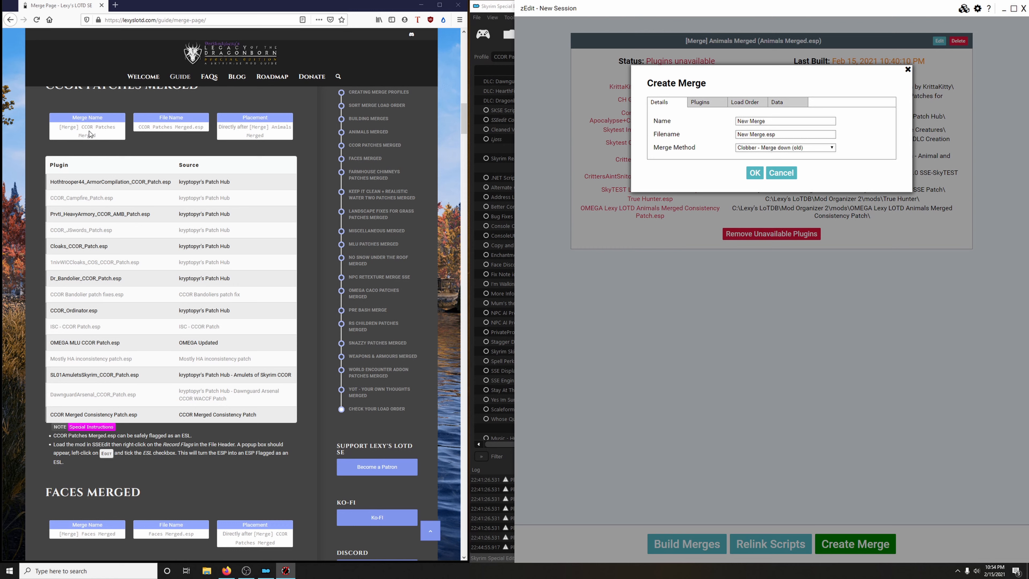
{"action": "left_click_drag", "start_coordinate": [98, 138], "coordinate": [55, 127]}
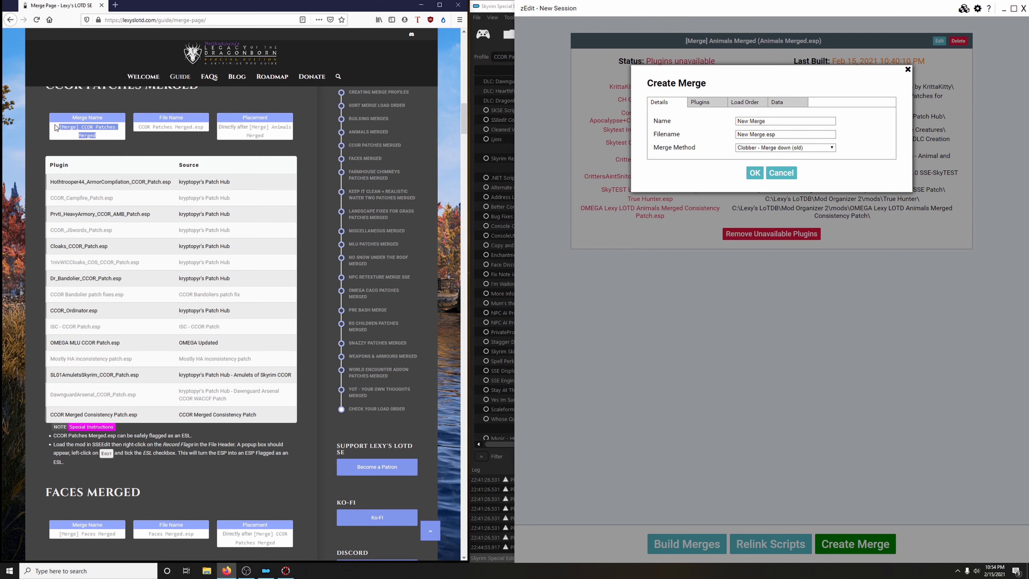
{"action": "right_click", "coordinate": [75, 127]}
{"action": "left_click", "coordinate": [87, 133]}
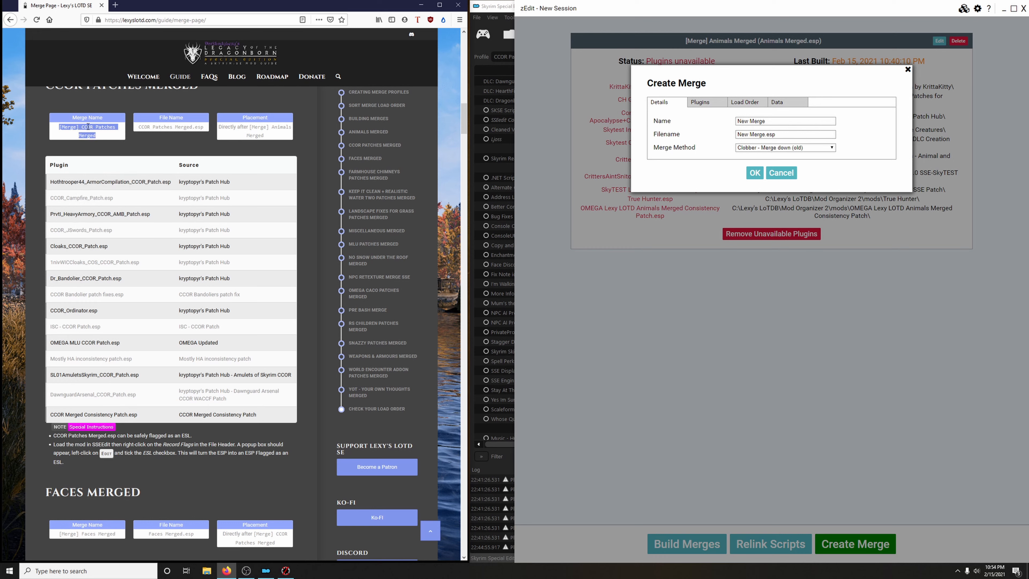
{"action": "left_click", "coordinate": [769, 120]}
{"action": "left_click_drag", "start_coordinate": [769, 121], "coordinate": [714, 120]}
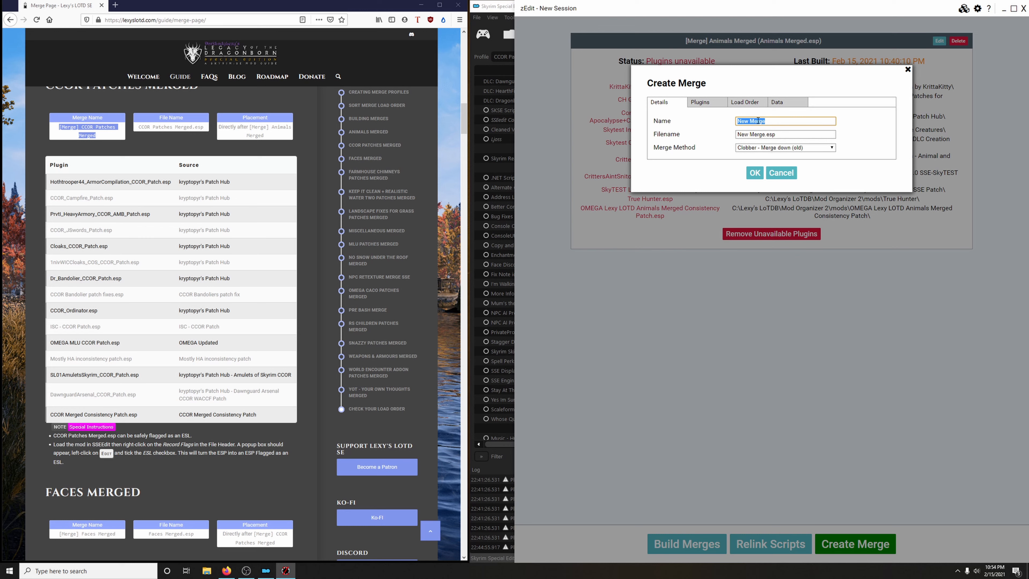
{"action": "key", "text": "ctrl+v"}
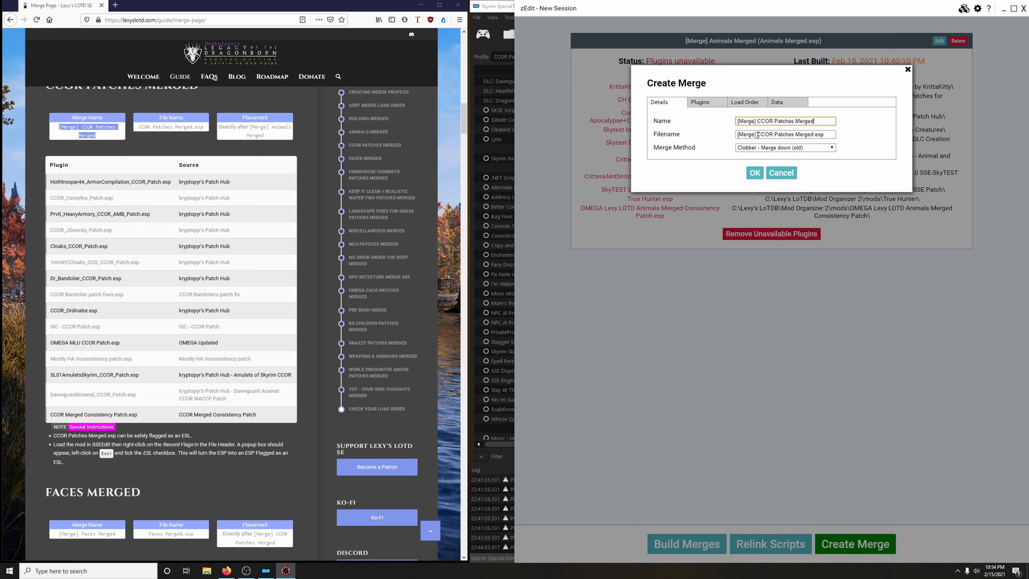
{"action": "left_click_drag", "start_coordinate": [757, 135], "coordinate": [653, 143]}
{"action": "key", "text": "BackSpace"}
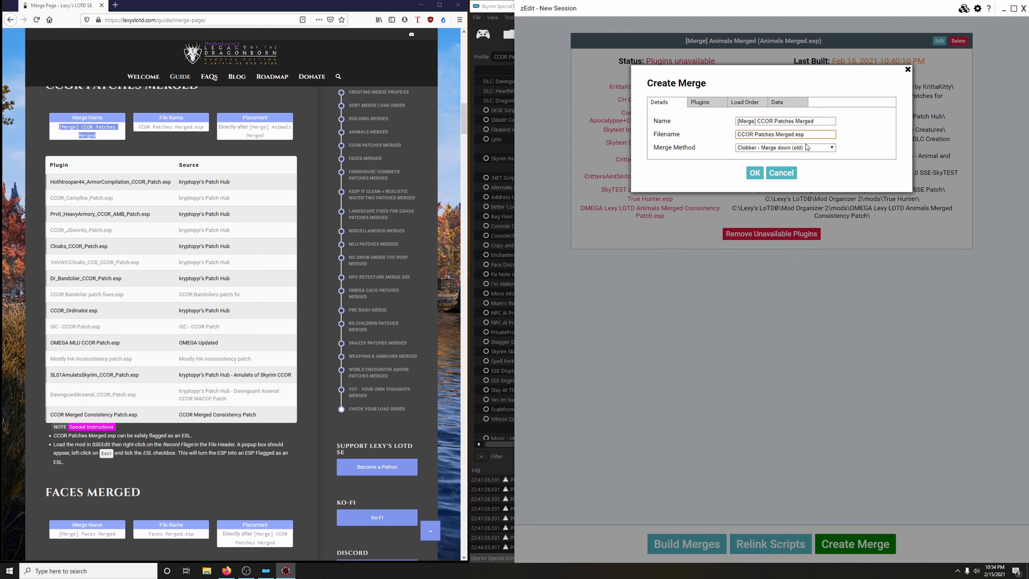
Step: Include the 15 plugins from Hothtrooper44_ArmorCompilation_CCOR_Patch.esp through CCOR Merged Consistency Patch.esp in the merge, and show its load order
{"action": "left_click", "coordinate": [700, 105]}
{"action": "left_click_drag", "start_coordinate": [893, 118], "coordinate": [893, 247]}
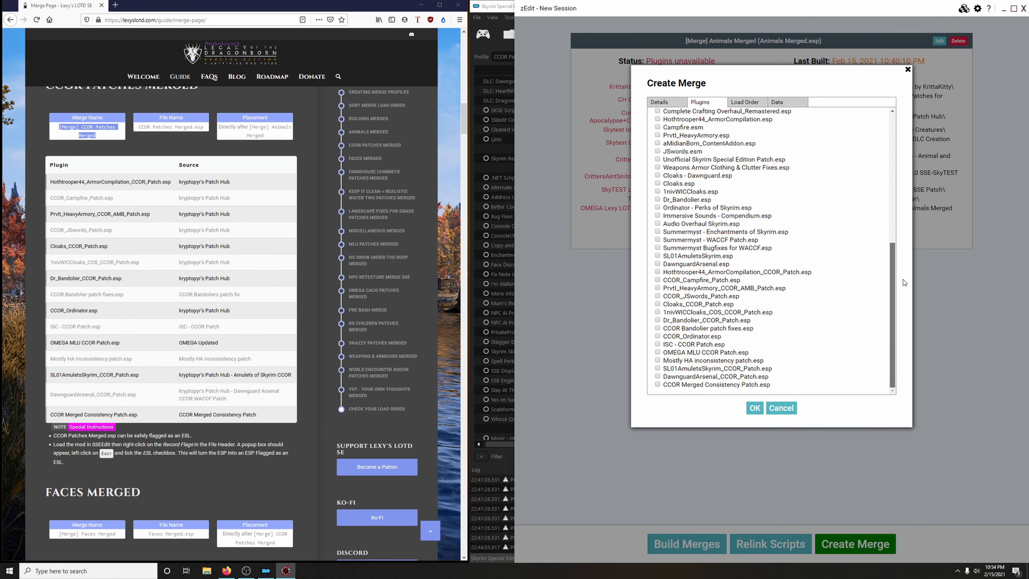
{"action": "left_click", "coordinate": [657, 385]}
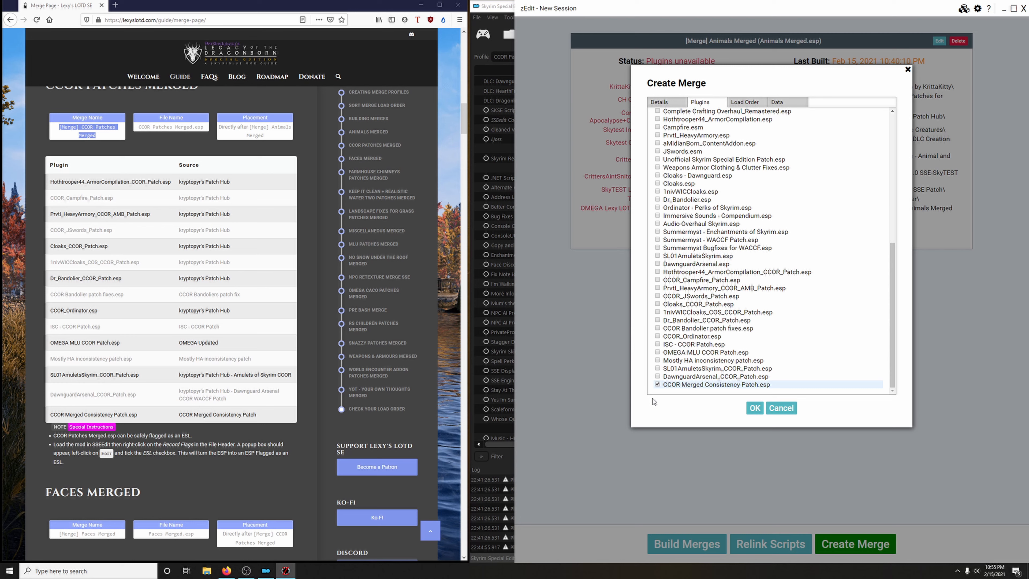
{"action": "left_click", "coordinate": [657, 376]}
{"action": "left_click", "coordinate": [658, 369]}
{"action": "left_click", "coordinate": [658, 360]}
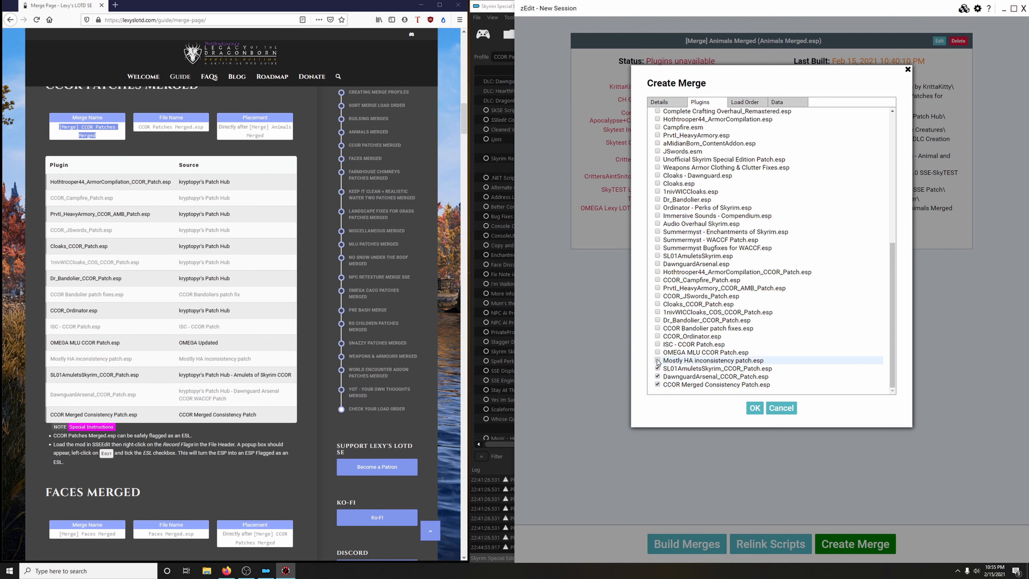
{"action": "left_click", "coordinate": [657, 352]}
{"action": "left_click", "coordinate": [657, 344]}
{"action": "left_click", "coordinate": [658, 336]}
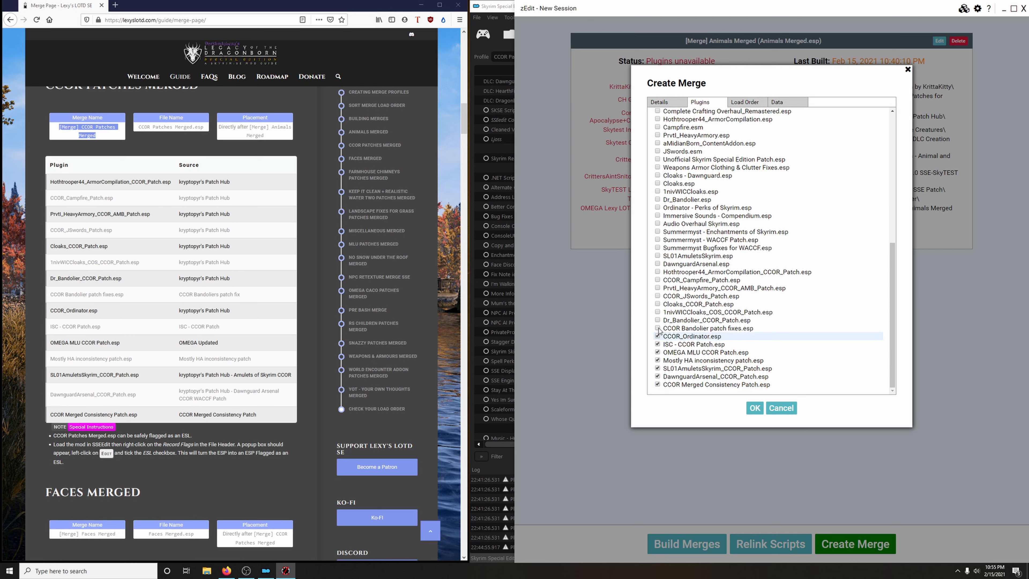
{"action": "left_click", "coordinate": [657, 328]}
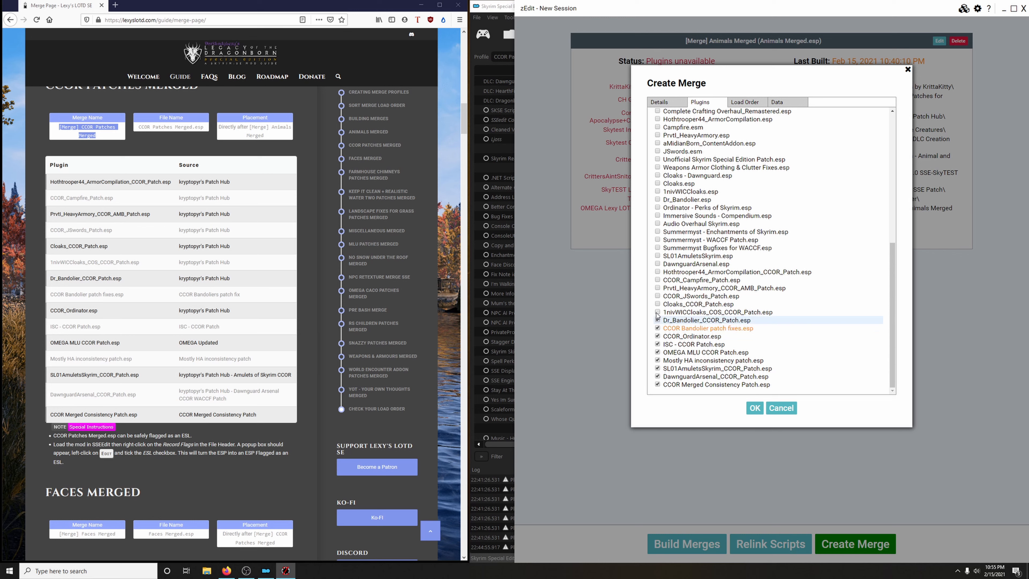
{"action": "left_click", "coordinate": [657, 320]}
{"action": "left_click", "coordinate": [657, 304]}
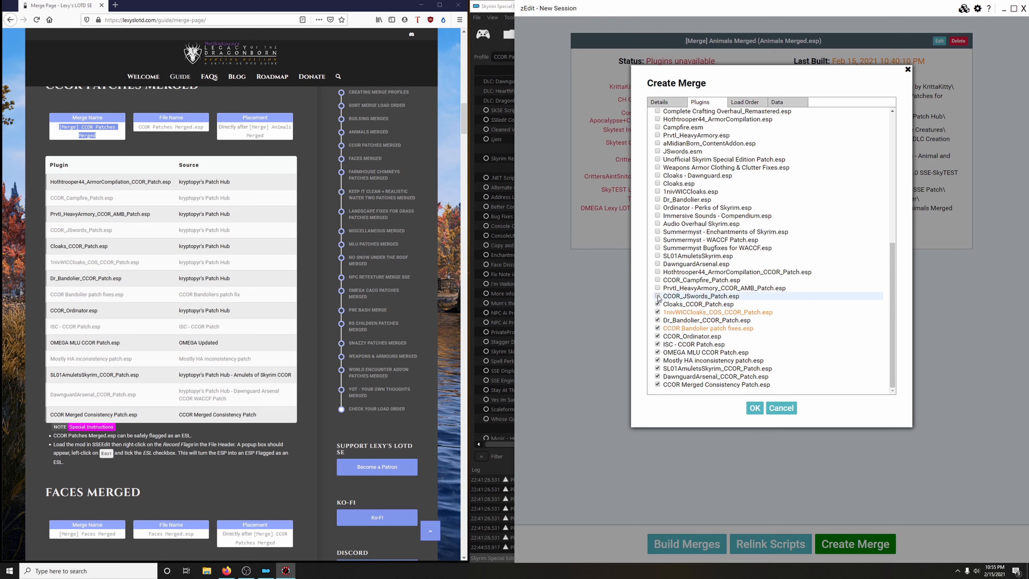
{"action": "left_click", "coordinate": [657, 296]}
{"action": "left_click", "coordinate": [657, 288]}
{"action": "left_click", "coordinate": [657, 280]}
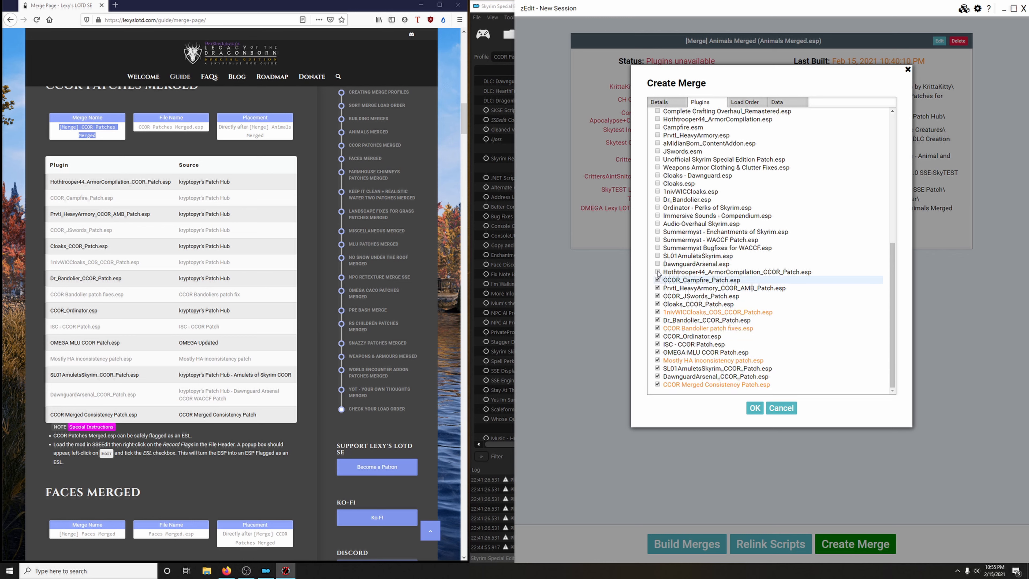
{"action": "left_click", "coordinate": [657, 272]}
{"action": "left_click", "coordinate": [736, 104]}
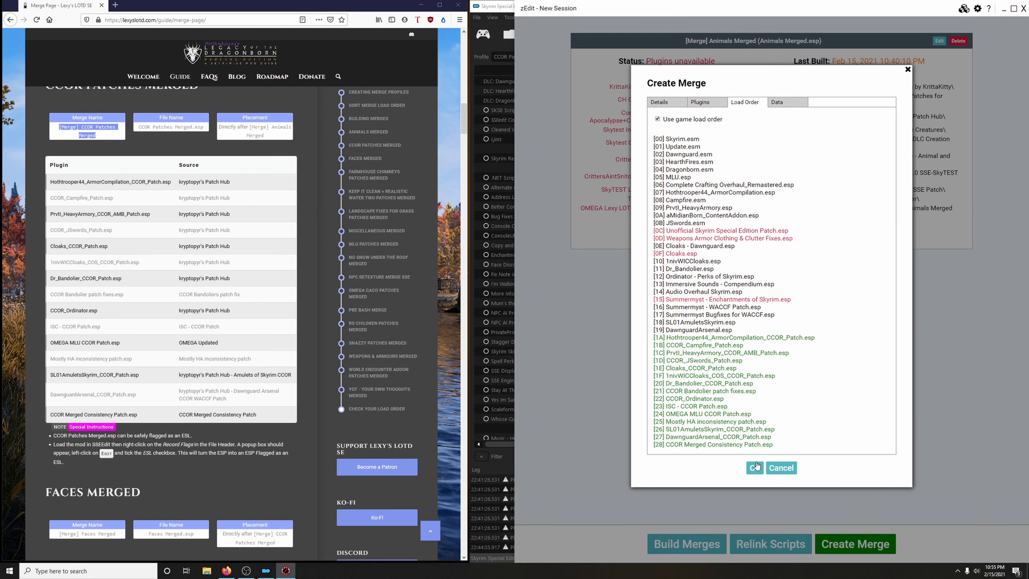
Step: Confirm the CCOR Patches Merged merge definition, build it with the build log shown, and close zEdit when finished
{"action": "left_click", "coordinate": [752, 468]}
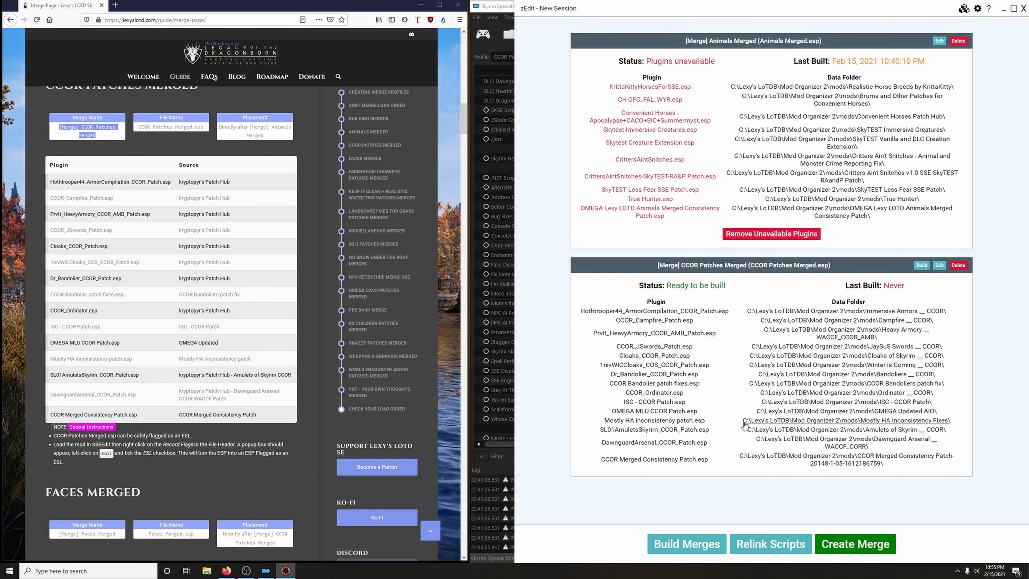
{"action": "left_click", "coordinate": [923, 266]}
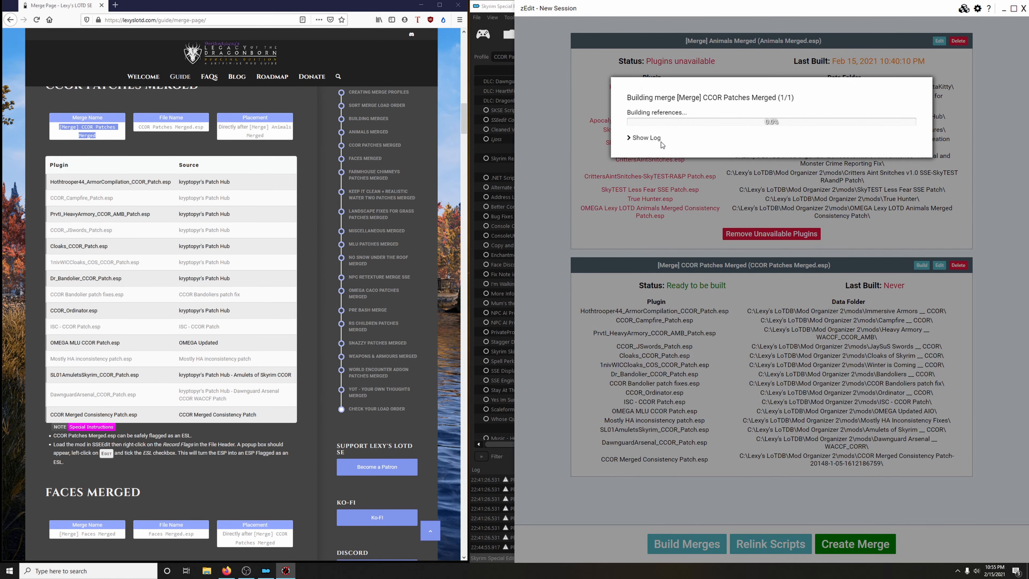
{"action": "left_click", "coordinate": [652, 140]}
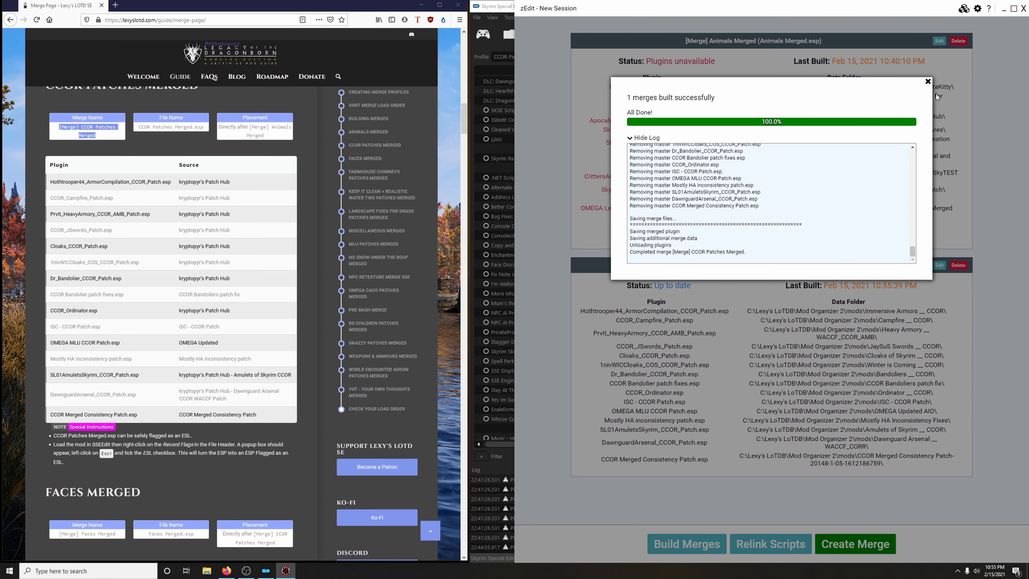
{"action": "left_click", "coordinate": [928, 82]}
{"action": "left_click", "coordinate": [1023, 9]}
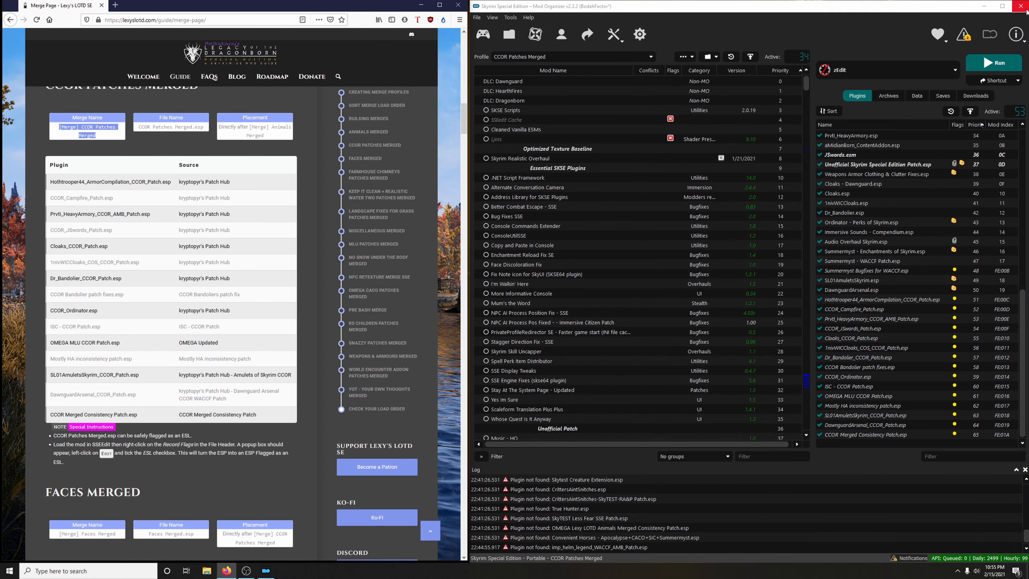
Step: In the Legacy of the Dragonborn - Special Edition profile, place [Merge] CCOR Patches Merged directly after [Merge] Animals Merged and enable it
{"action": "left_click", "coordinate": [525, 57]}
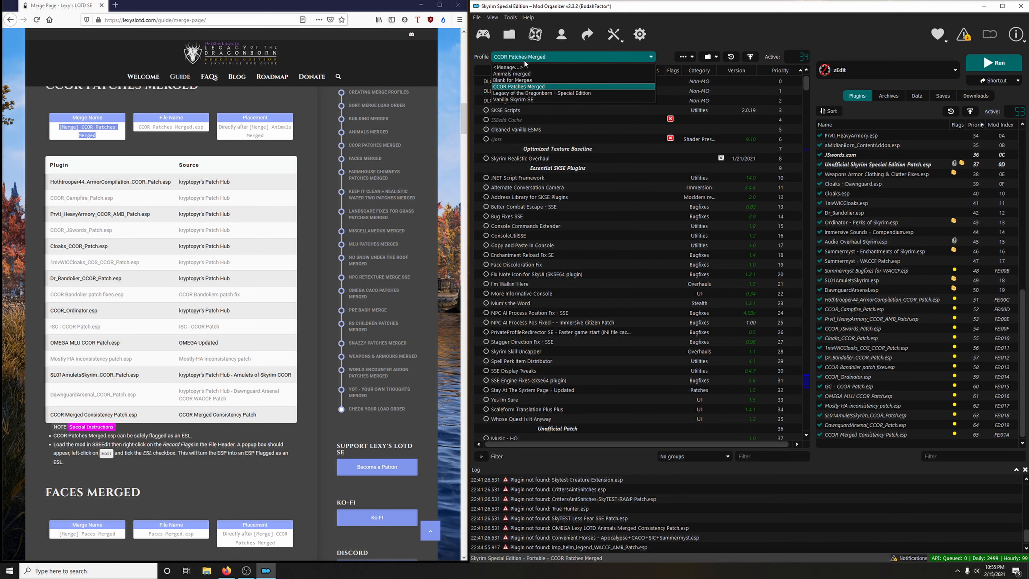
{"action": "left_click", "coordinate": [542, 94]}
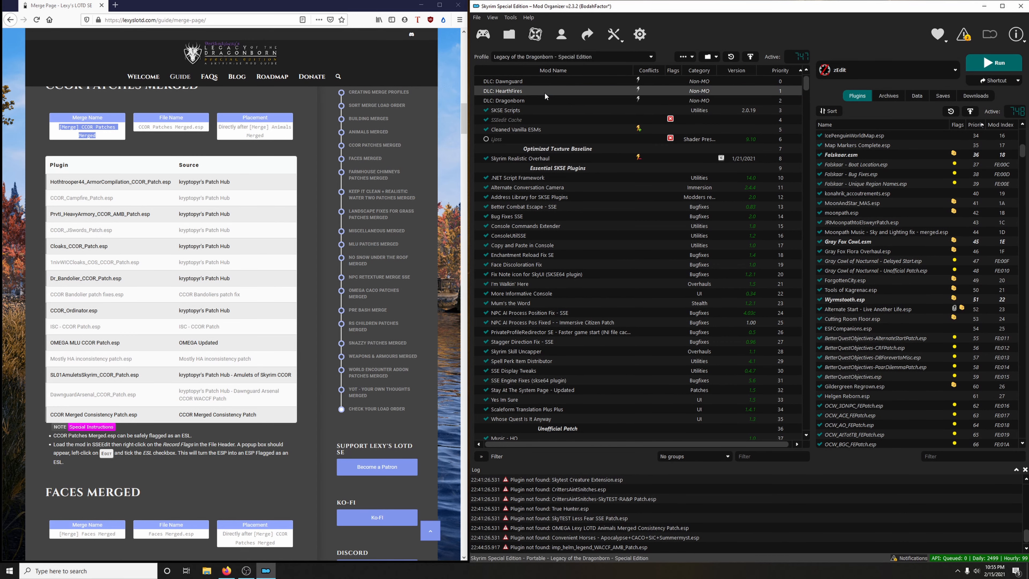
{"action": "left_click_drag", "start_coordinate": [806, 86], "coordinate": [804, 433]}
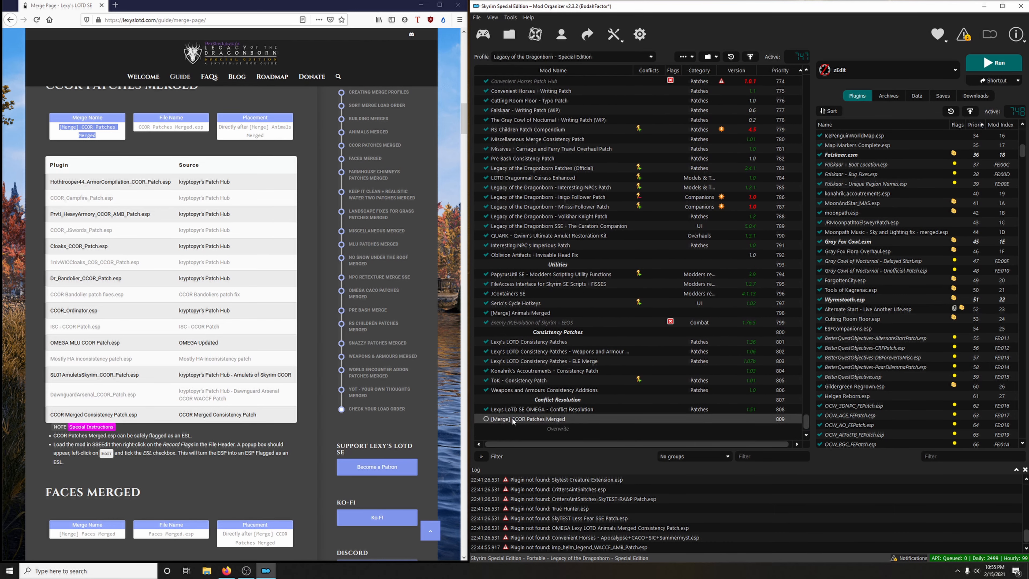
{"action": "left_click_drag", "start_coordinate": [517, 423], "coordinate": [511, 320]}
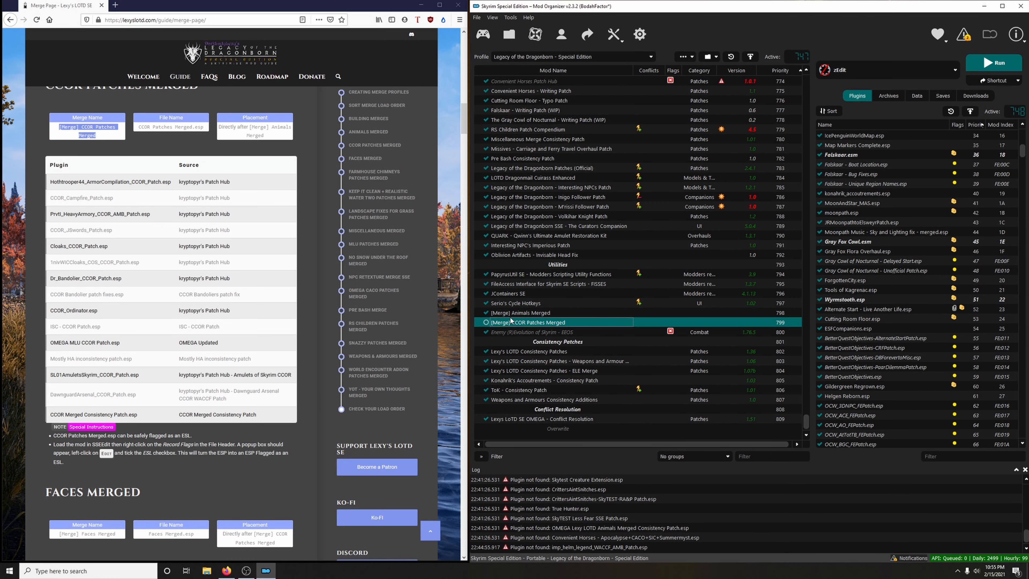
{"action": "left_click", "coordinate": [486, 322]}
Step: Deactivate all source plugins of [Merge] CCOR Patches Merged with Merge Plugins Hide, and check the end of the plugin list
{"action": "left_click", "coordinate": [614, 36]}
{"action": "mouse_move", "coordinate": [648, 73]}
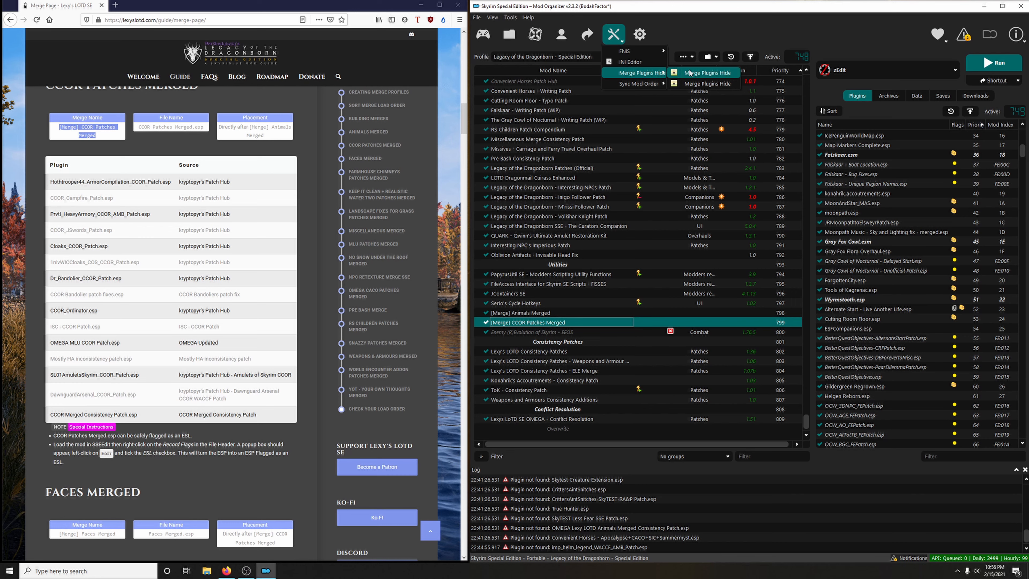
{"action": "left_click", "coordinate": [707, 73]}
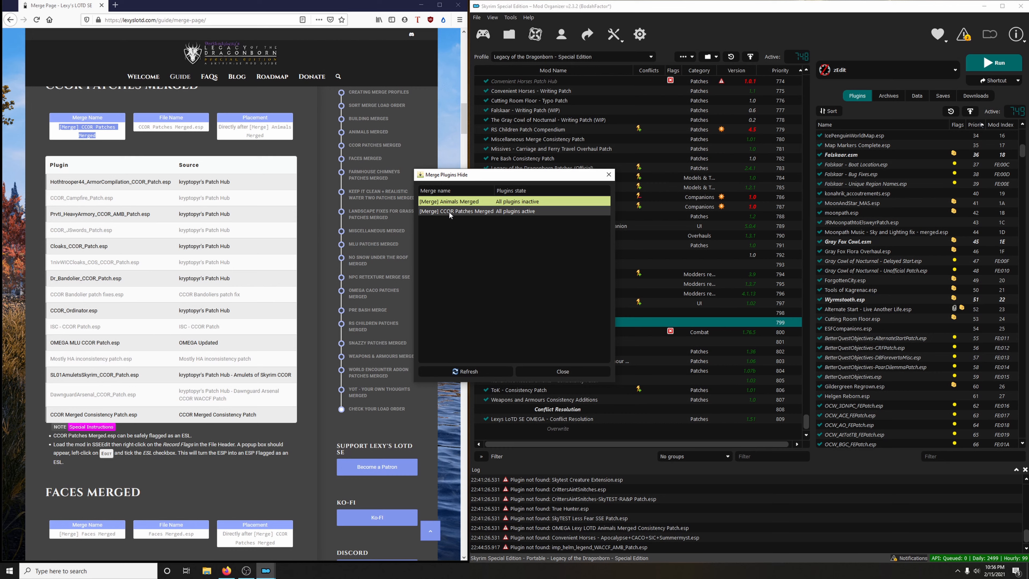
{"action": "left_click", "coordinate": [469, 211]}
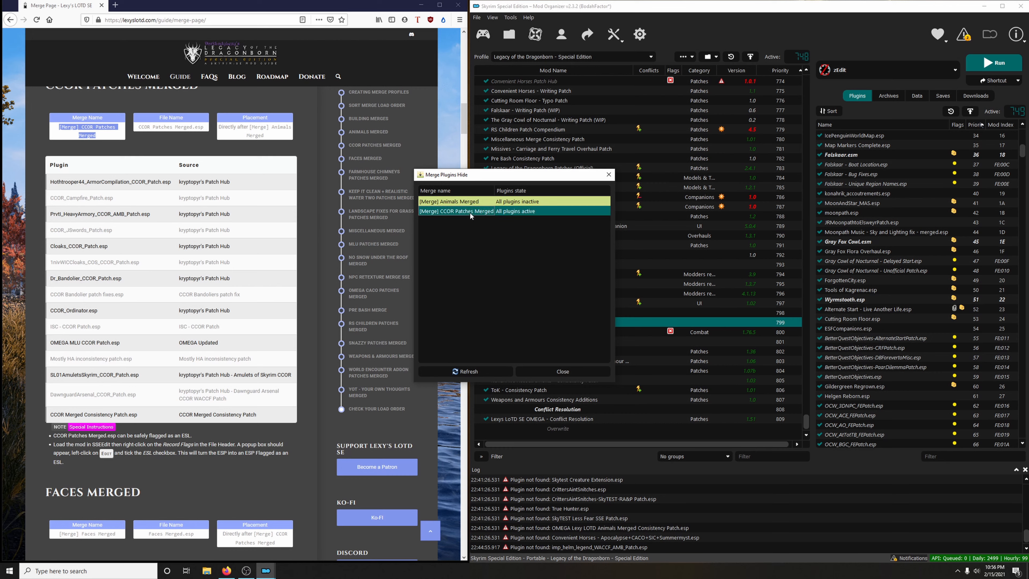
{"action": "right_click", "coordinate": [466, 212]}
{"action": "left_click", "coordinate": [486, 217]}
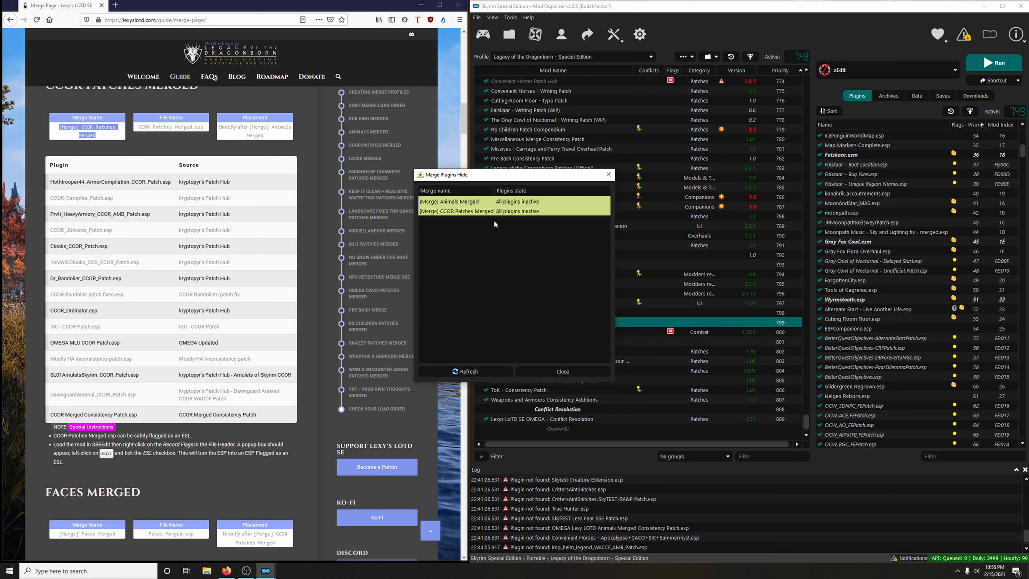
{"action": "left_click", "coordinate": [553, 371]}
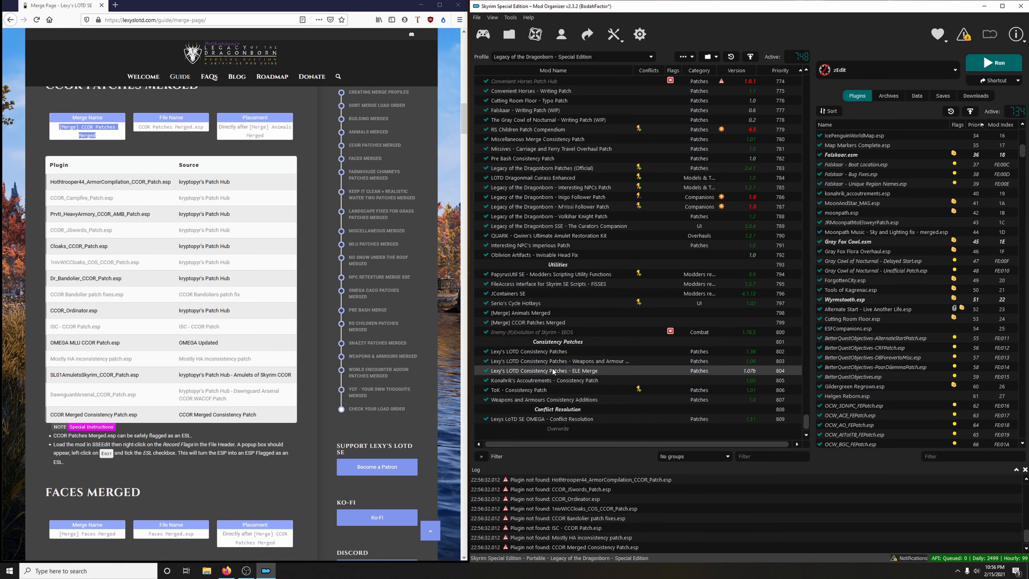
{"action": "left_click_drag", "start_coordinate": [1022, 162], "coordinate": [1022, 436]}
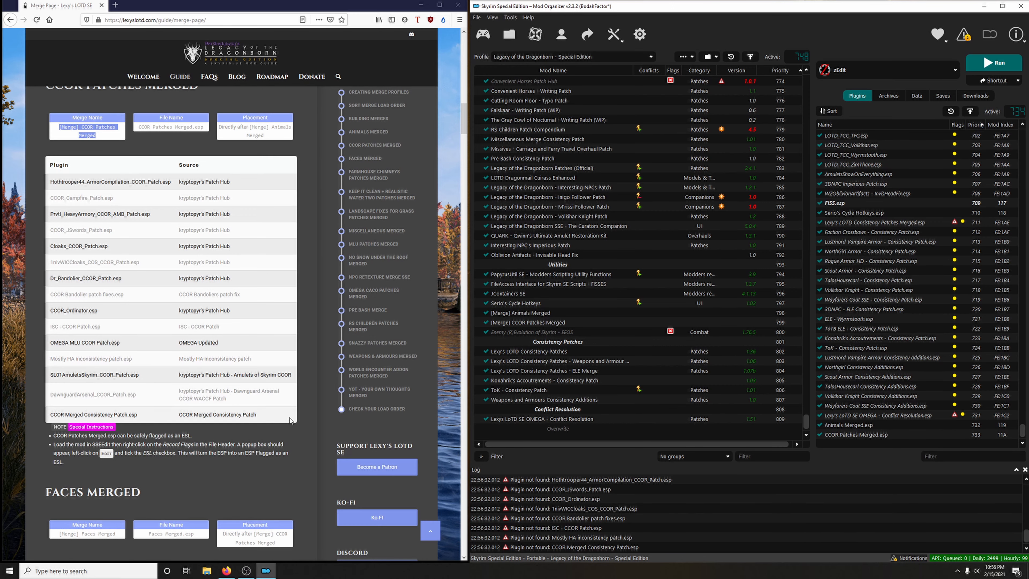
Step: Launch SSEEdit from Mod Organizer and load only CCOR Patches Merged.esp, with every other module deselected
{"action": "scroll", "coordinate": [261, 429], "scroll_direction": "down", "scroll_amount": 3}
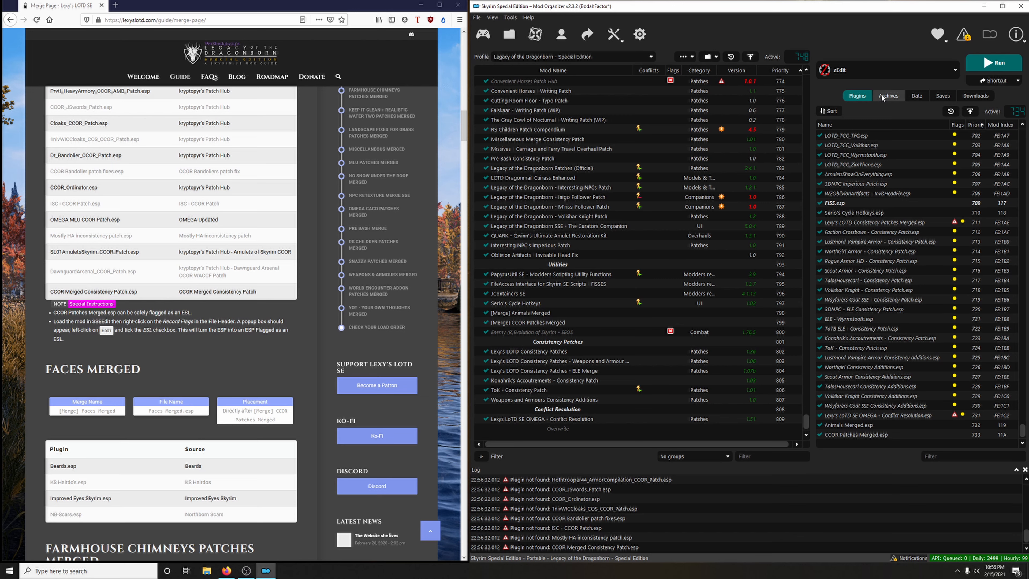
{"action": "left_click", "coordinate": [883, 69]}
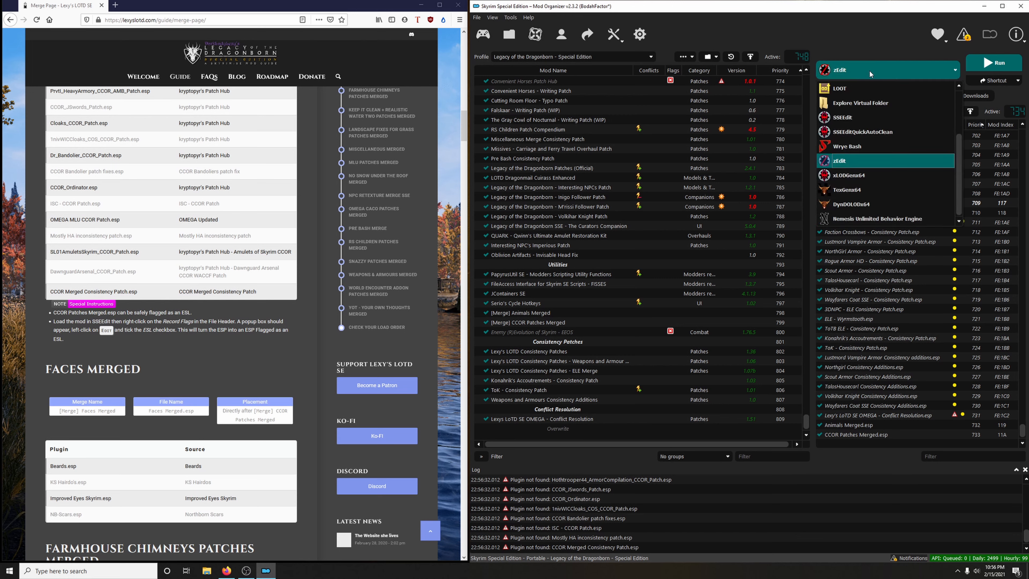
{"action": "left_click", "coordinate": [869, 117]}
{"action": "left_click", "coordinate": [1001, 62]}
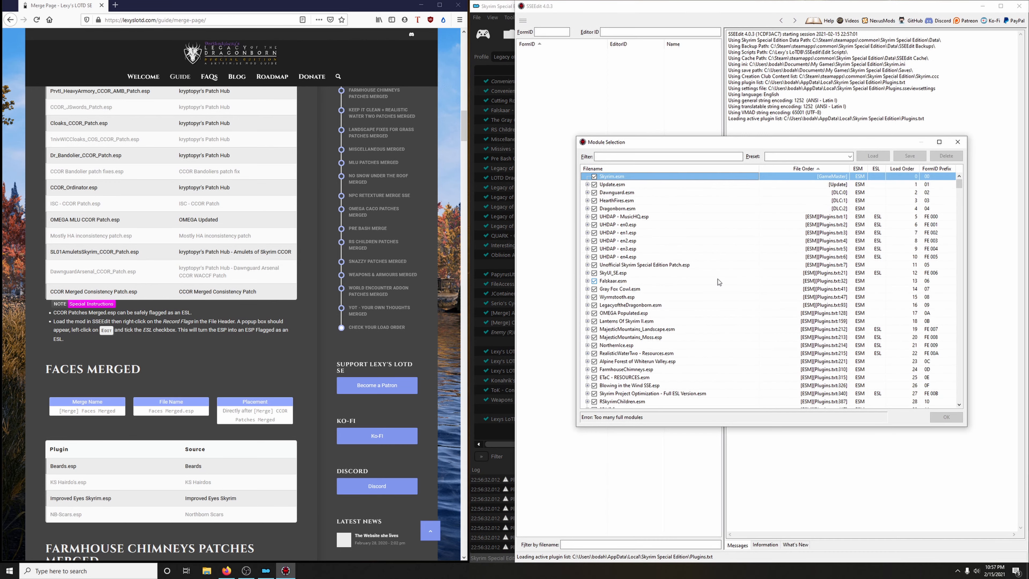
{"action": "right_click", "coordinate": [718, 281]}
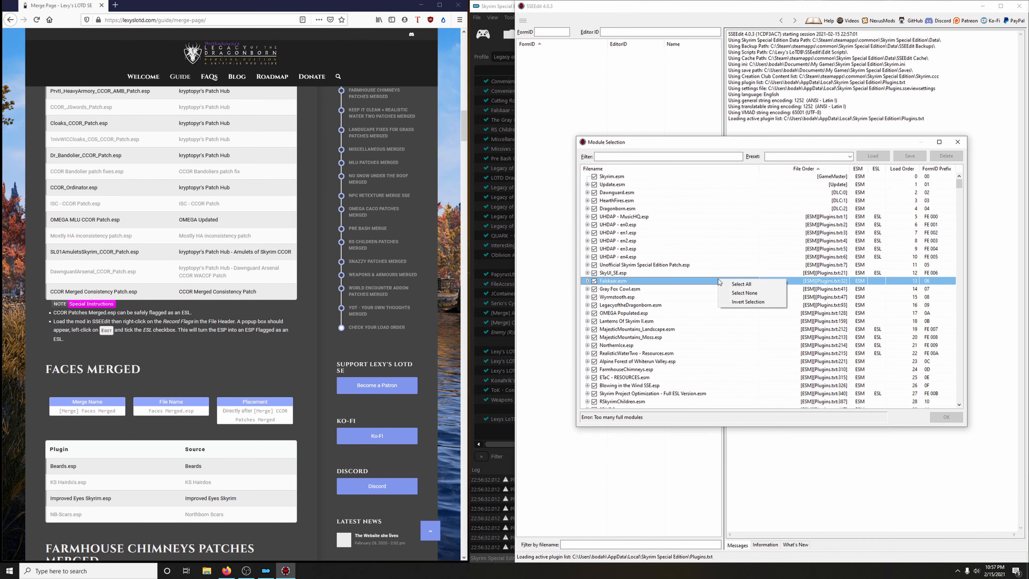
{"action": "left_click", "coordinate": [729, 292]}
{"action": "left_click_drag", "start_coordinate": [958, 184], "coordinate": [960, 403]}
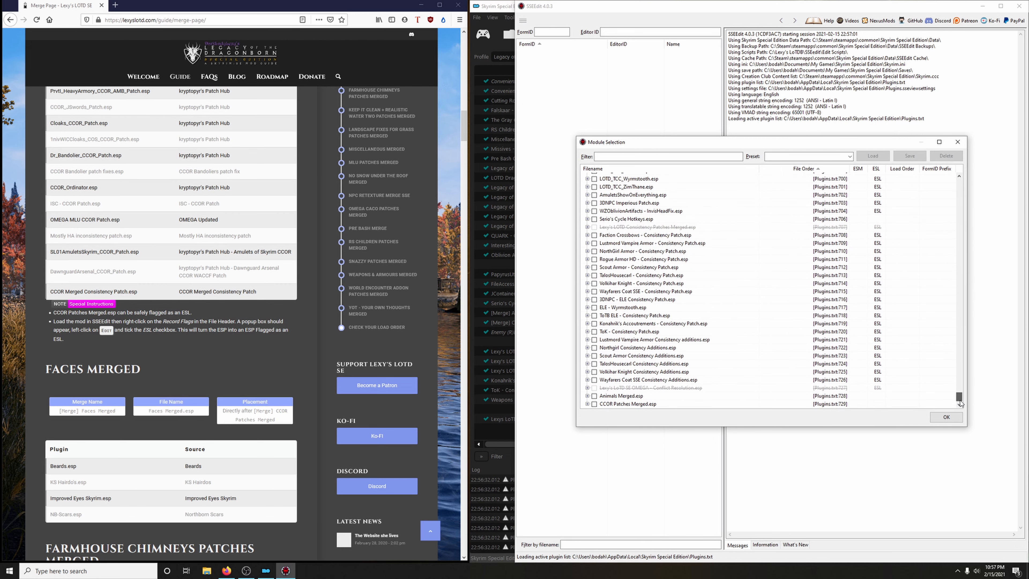
{"action": "left_click", "coordinate": [594, 404]}
{"action": "left_click", "coordinate": [946, 417]}
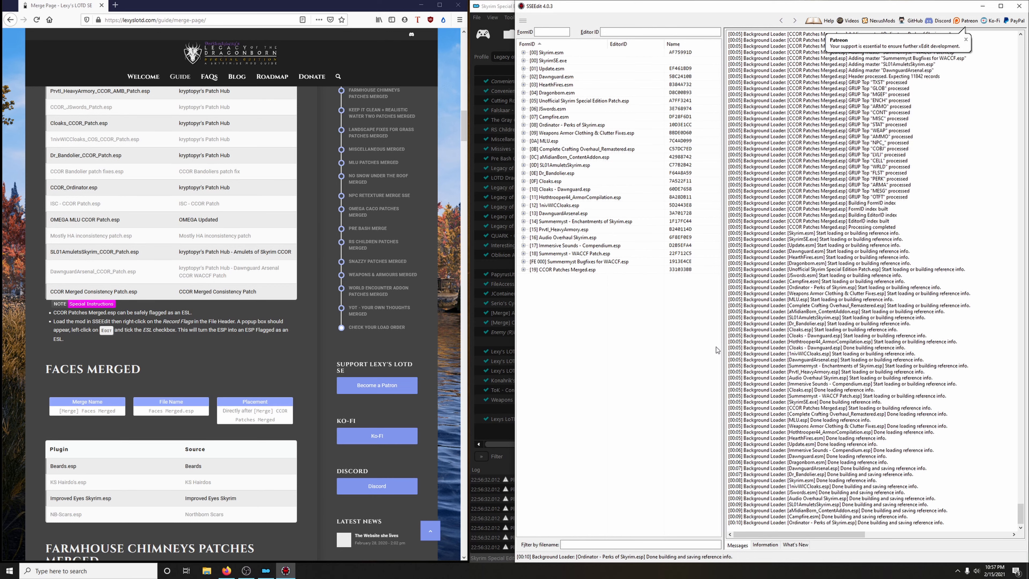
Step: Set the ESL record flag in the File Header of CCOR Patches Merged.esp, and save the plugin while closing SSEEdit
{"action": "left_click", "coordinate": [524, 270]}
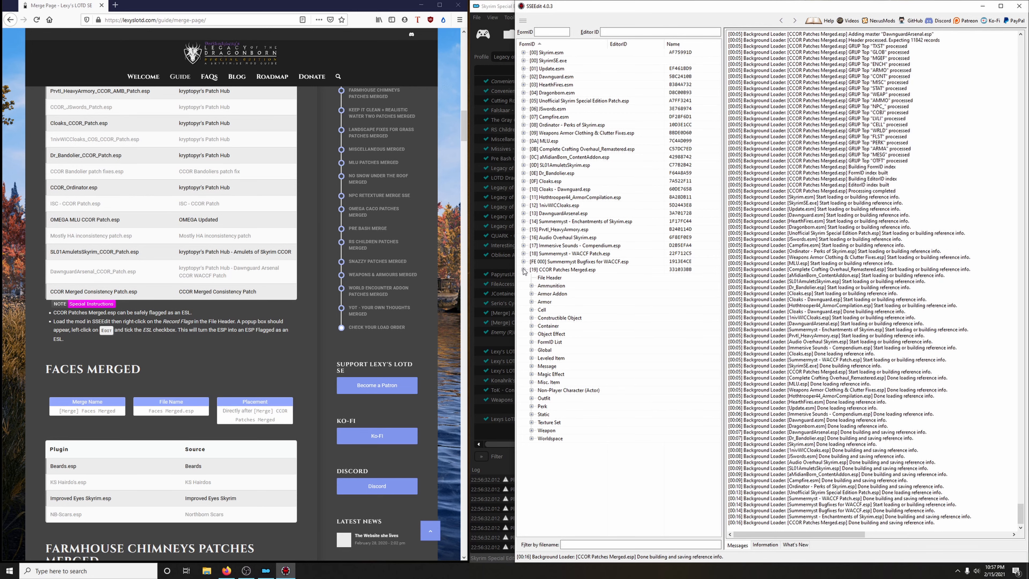
{"action": "key", "text": "Return"}
{"action": "left_click", "coordinate": [546, 278]}
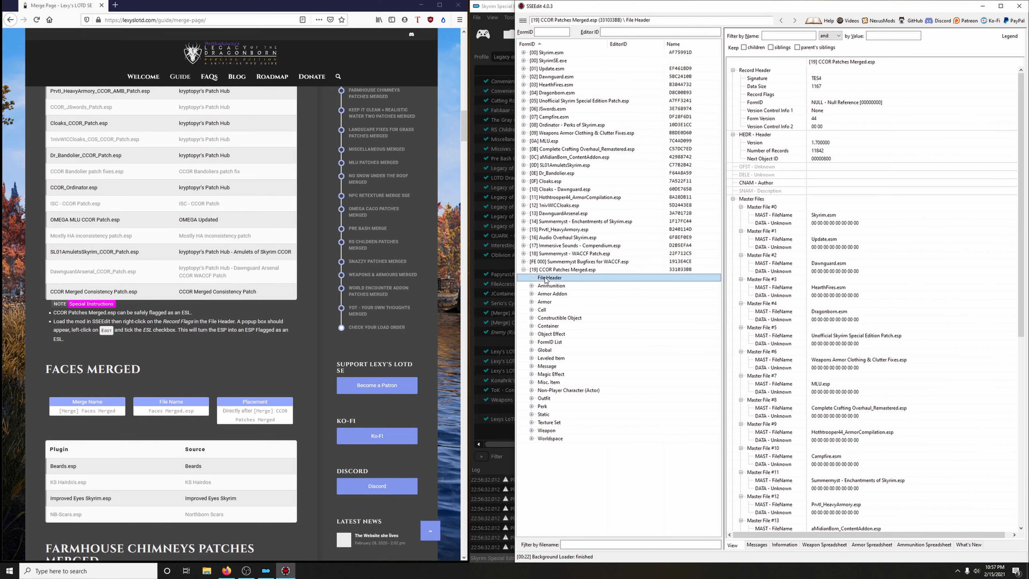
{"action": "right_click", "coordinate": [844, 95]}
{"action": "left_click", "coordinate": [850, 100]}
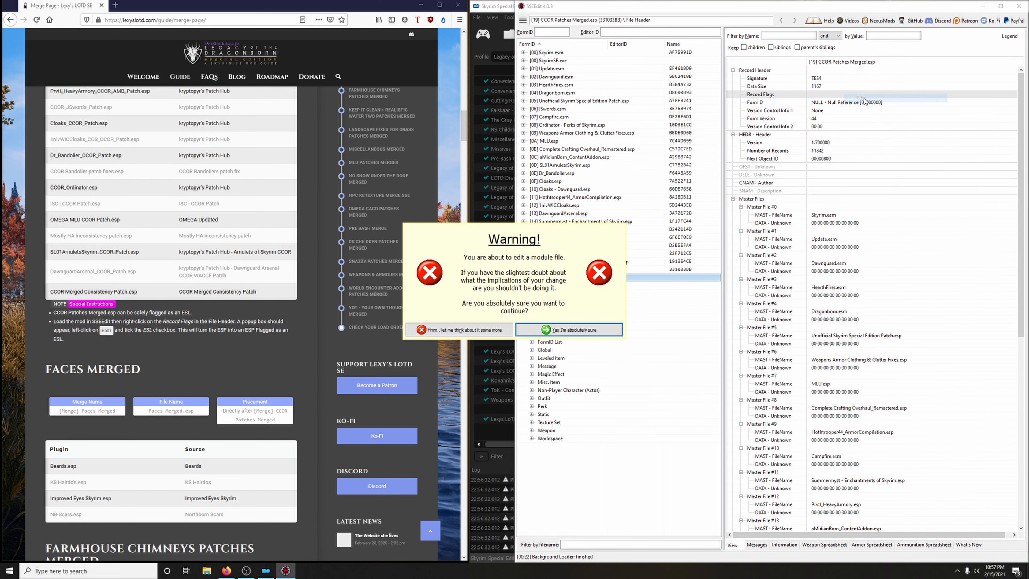
{"action": "left_click", "coordinate": [573, 336]}
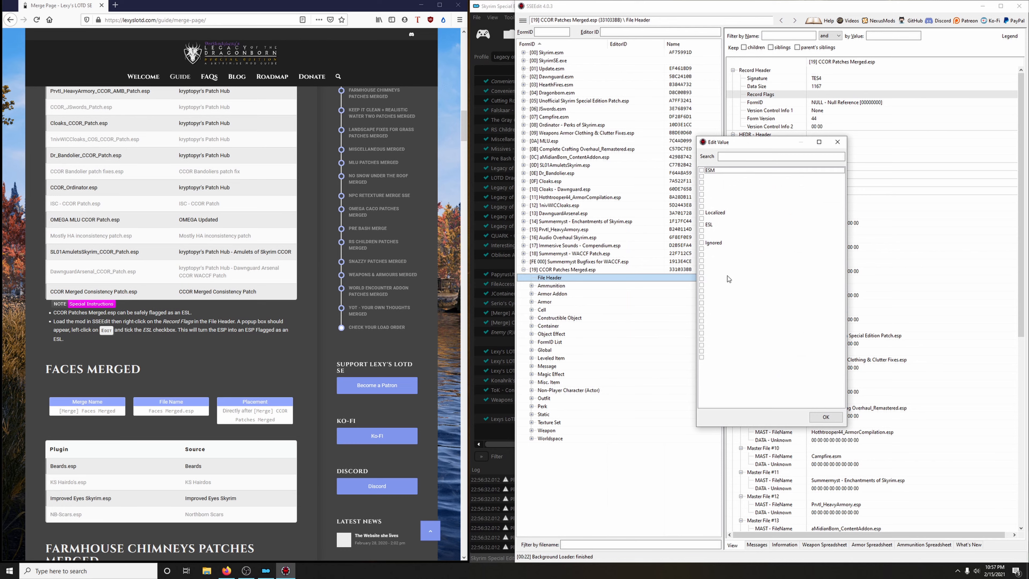
{"action": "left_click", "coordinate": [702, 225]}
{"action": "left_click", "coordinate": [825, 417]}
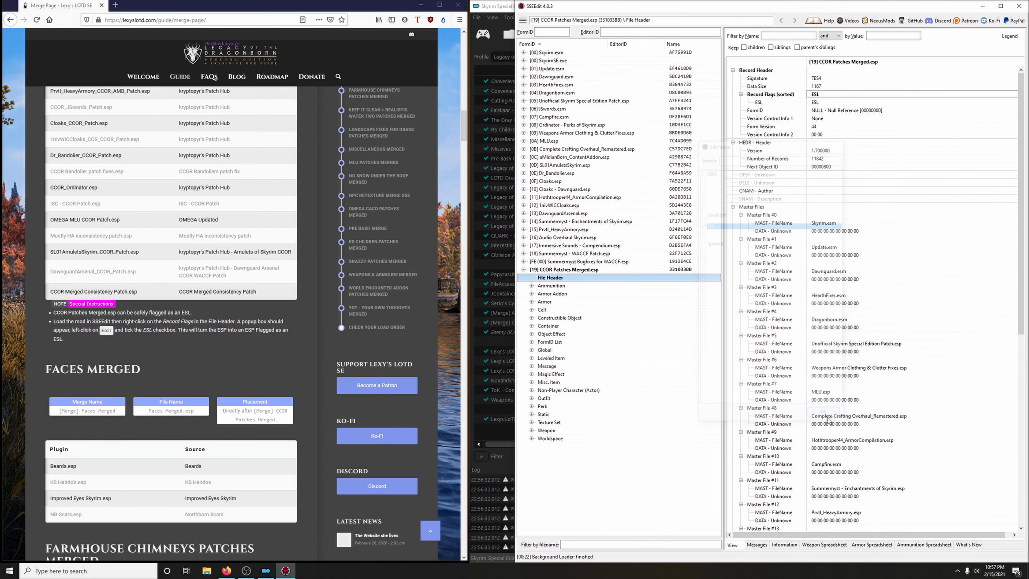
{"action": "left_click", "coordinate": [1023, 8]}
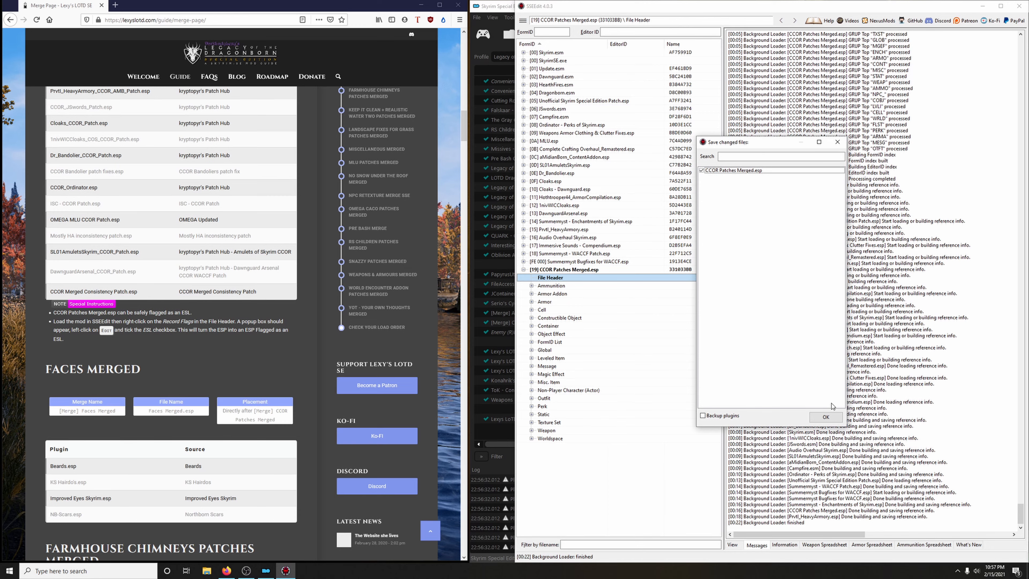
{"action": "left_click", "coordinate": [824, 418]}
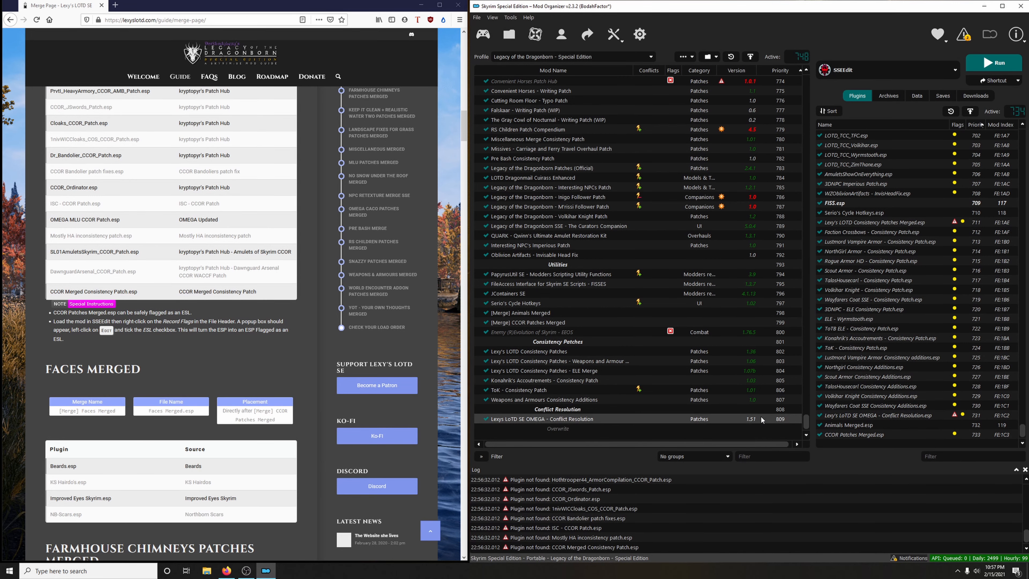
Step: Switch to the Blank for Merges profile and copy it as a new profile named "Faces Merged", taking the name from the guide heading
{"action": "scroll", "coordinate": [185, 328], "scroll_direction": "down", "scroll_amount": 5}
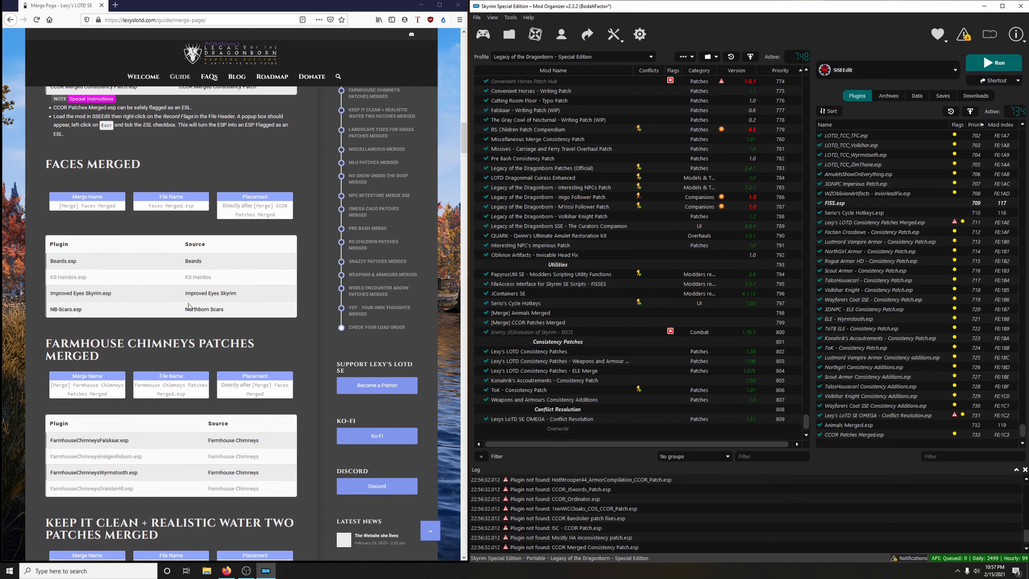
{"action": "left_click", "coordinate": [518, 58]}
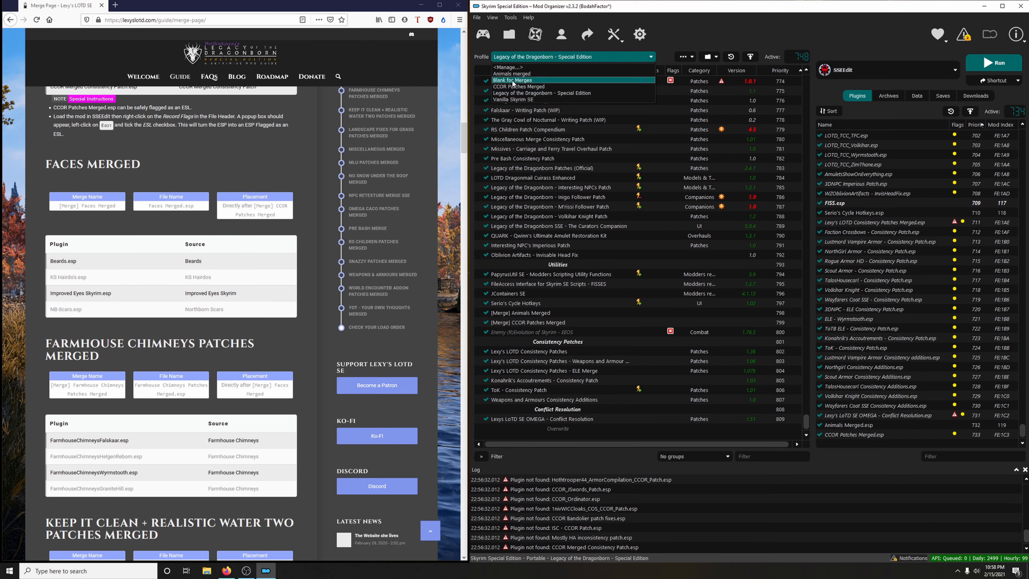
{"action": "left_click", "coordinate": [519, 81]}
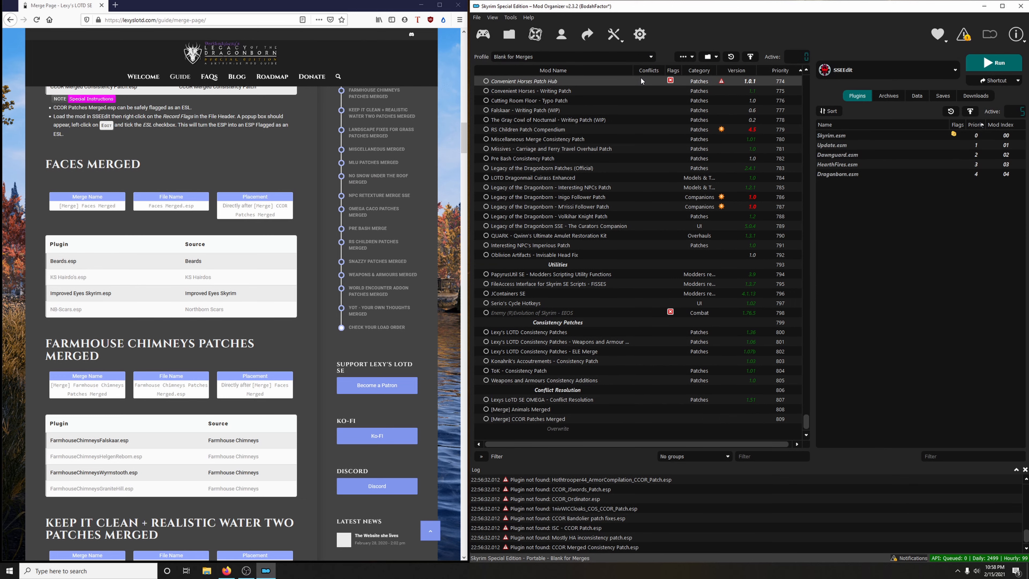
{"action": "left_click", "coordinate": [561, 35]}
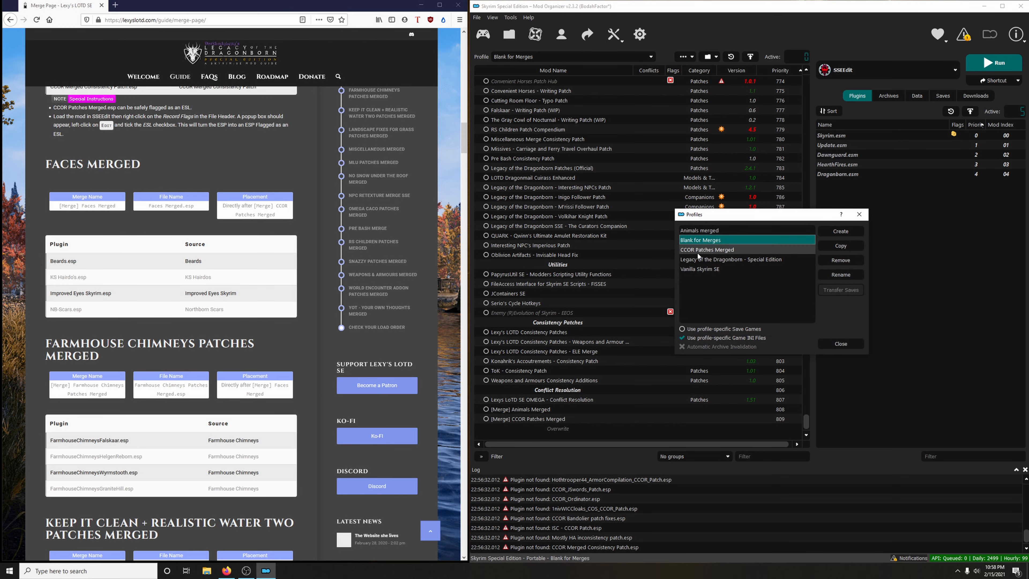
{"action": "left_click", "coordinate": [843, 246]}
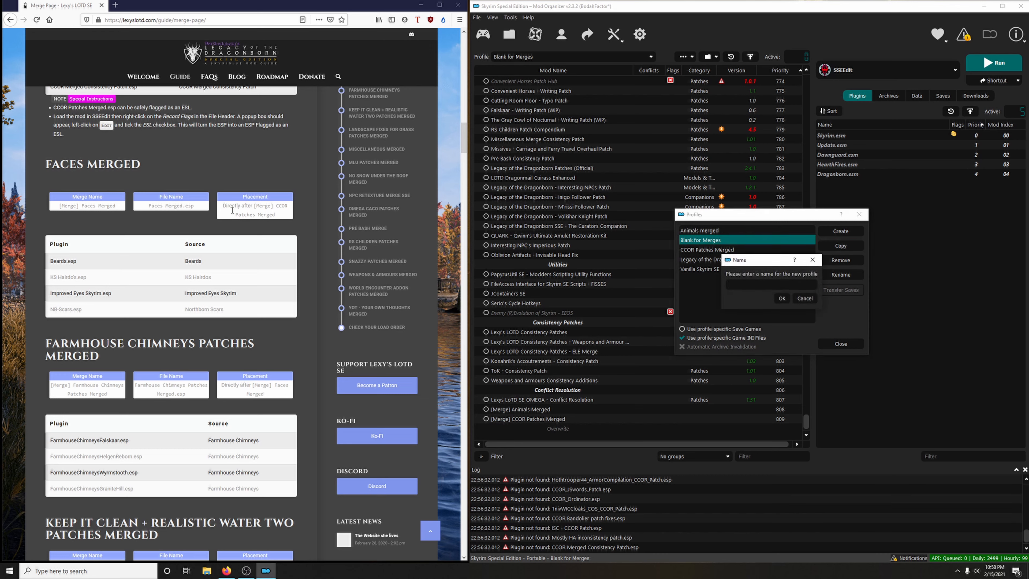
{"action": "left_click_drag", "start_coordinate": [46, 159], "coordinate": [140, 164]}
{"action": "right_click", "coordinate": [135, 165]}
{"action": "left_click", "coordinate": [150, 170]}
{"action": "right_click", "coordinate": [749, 286]}
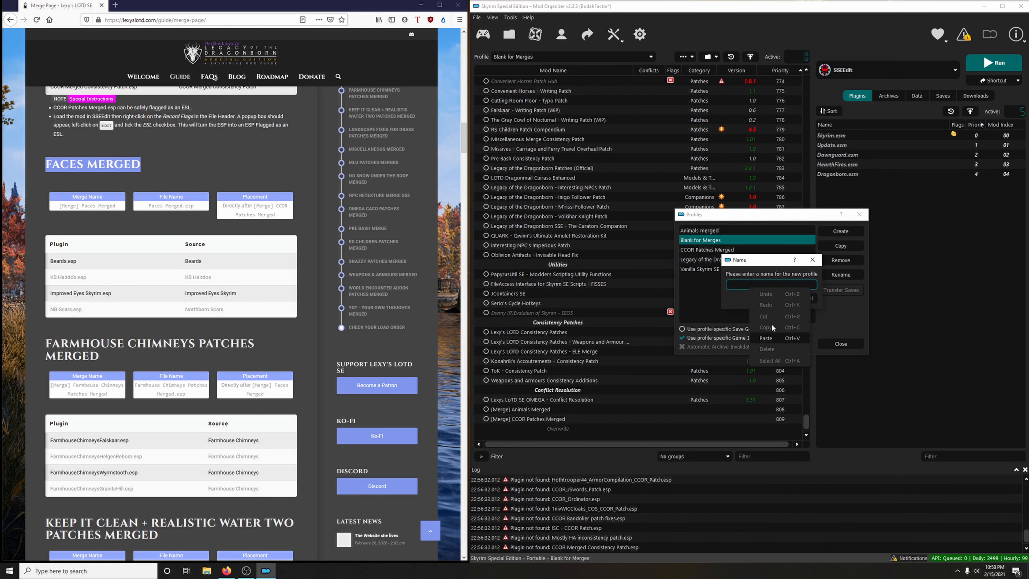
{"action": "left_click", "coordinate": [766, 338]}
{"action": "left_click", "coordinate": [783, 300]}
{"action": "left_click", "coordinate": [840, 344]}
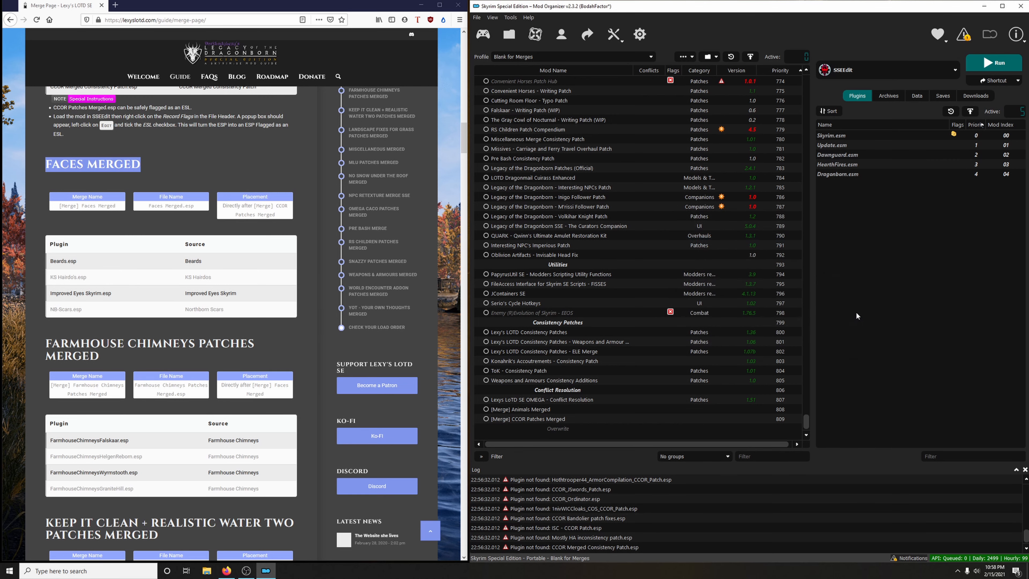
Step: Switch to the Faces Merged profile and enable the Hvergelmir's Aesthetics - Beards mod
{"action": "left_click", "coordinate": [567, 56]}
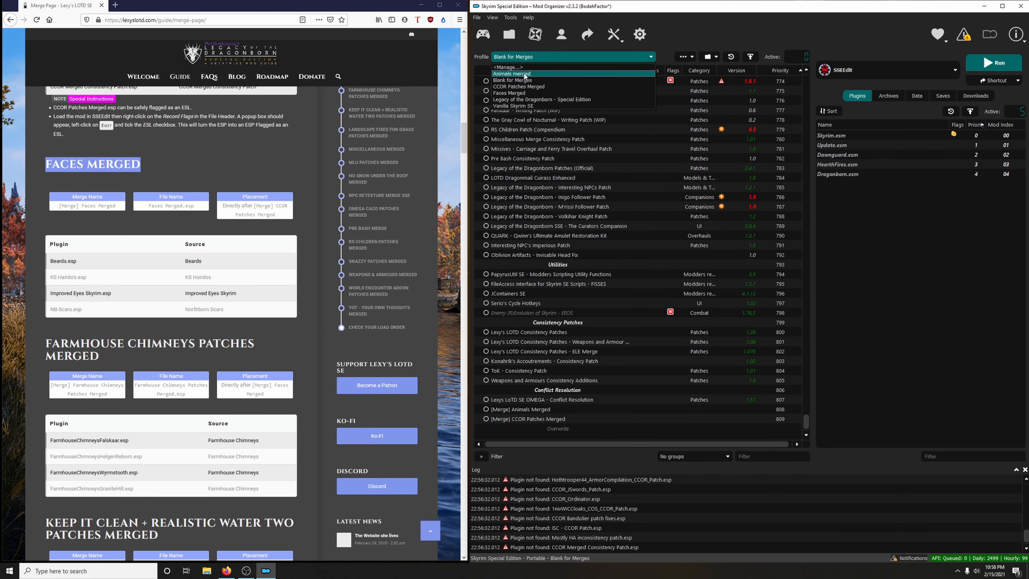
{"action": "left_click", "coordinate": [524, 93]}
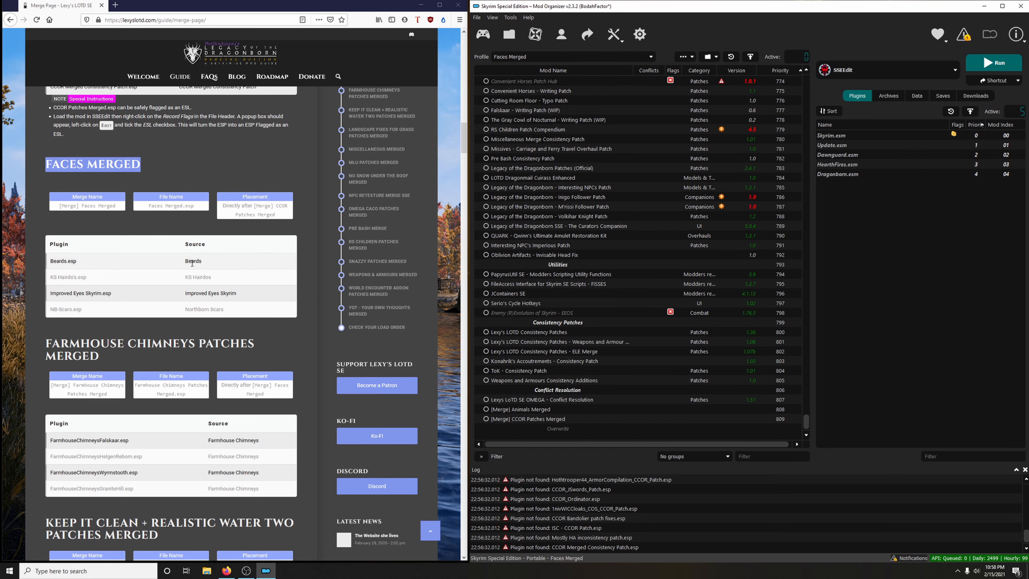
{"action": "left_click", "coordinate": [754, 460]}
{"action": "type", "text": "beards"}
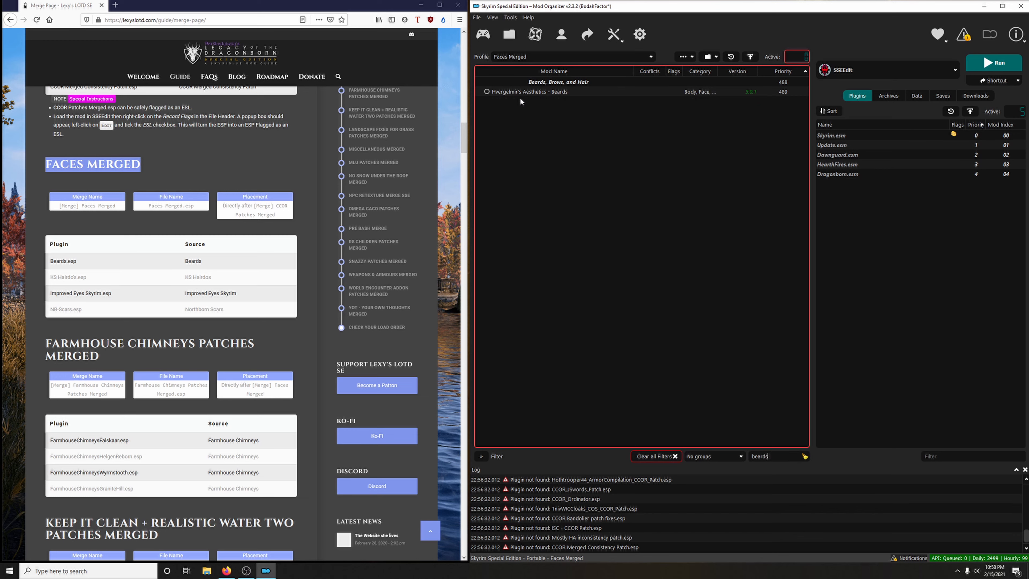
{"action": "left_click", "coordinate": [487, 92]}
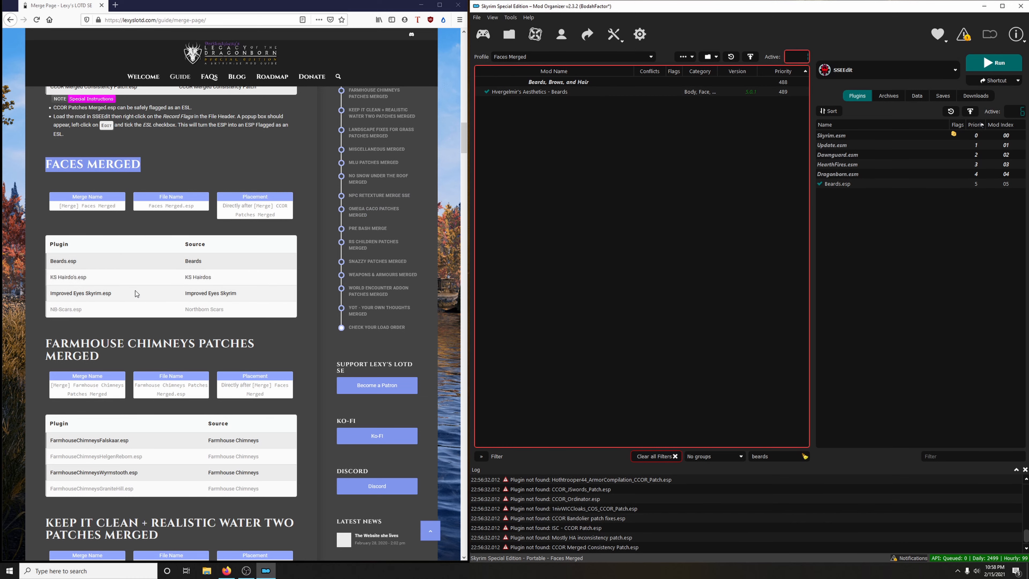
Step: Find the KS Hairdos mods in the mod list and enable KS Hairdos SSE
{"action": "double_click", "coordinate": [759, 456]}
{"action": "type", "text": "ks"}
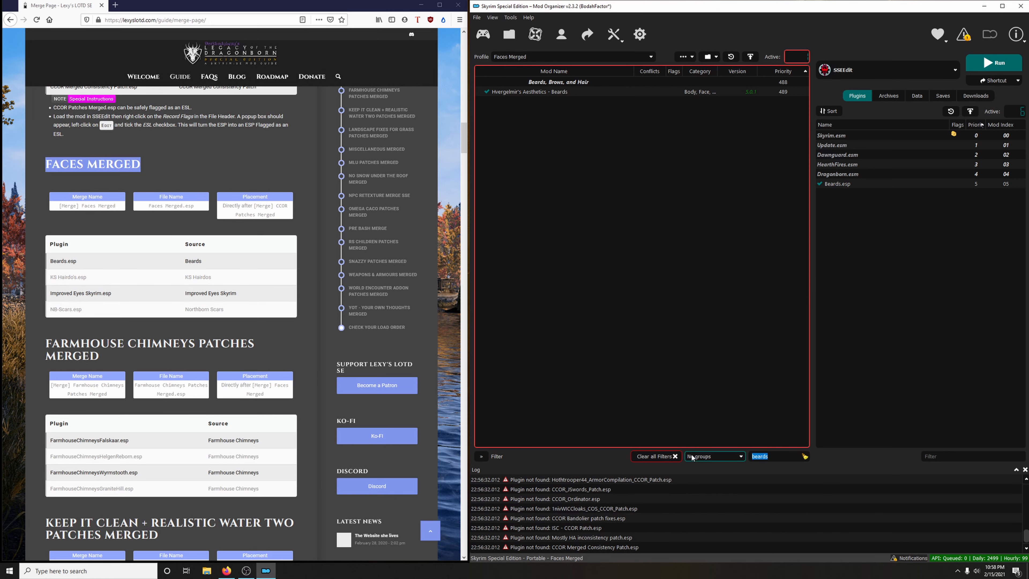
{"action": "type", "text": " hair"}
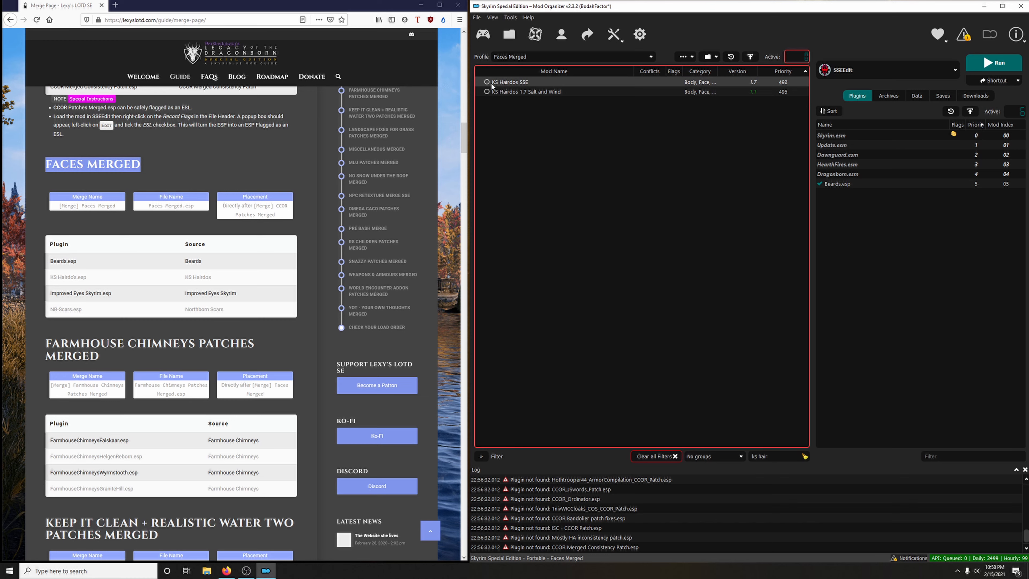
{"action": "left_click", "coordinate": [487, 82]}
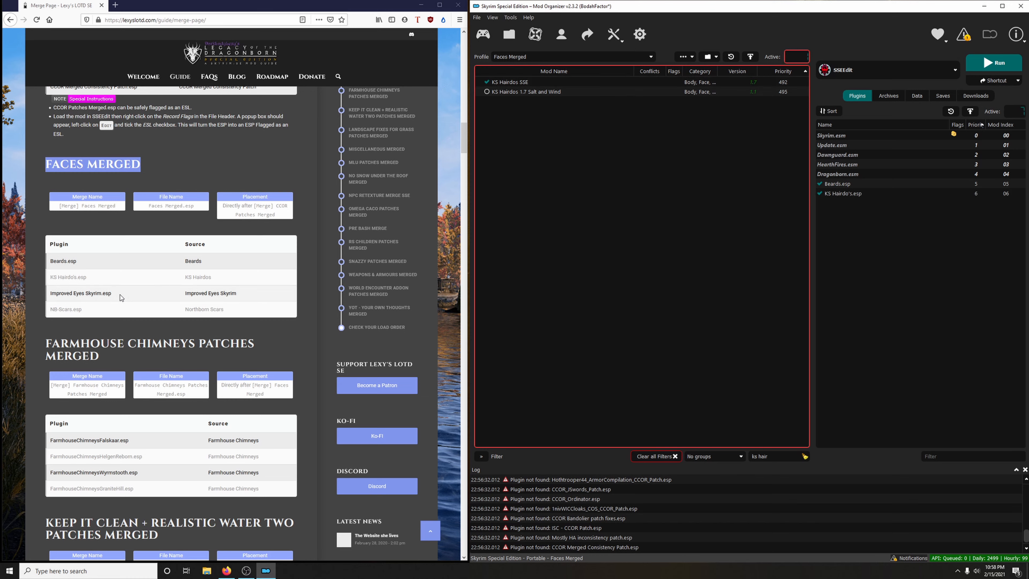
Step: Find and enable the Improved Eyes Skyrim and Northborn Scars mods from the guide's Faces Merged table
{"action": "key", "text": "ctrl+f"}
{"action": "type", "text": "improved eyes"}
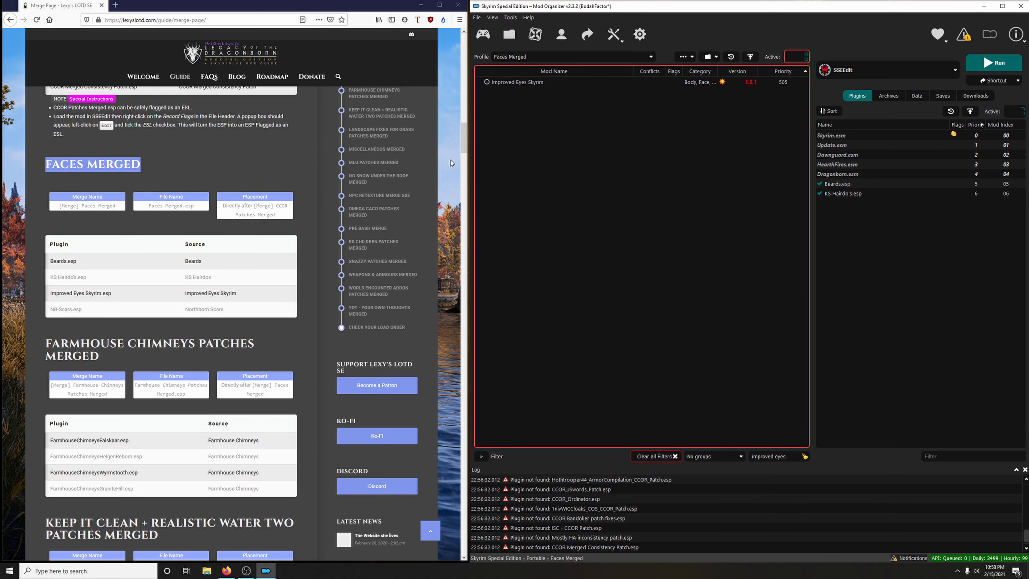
{"action": "left_click", "coordinate": [487, 82]}
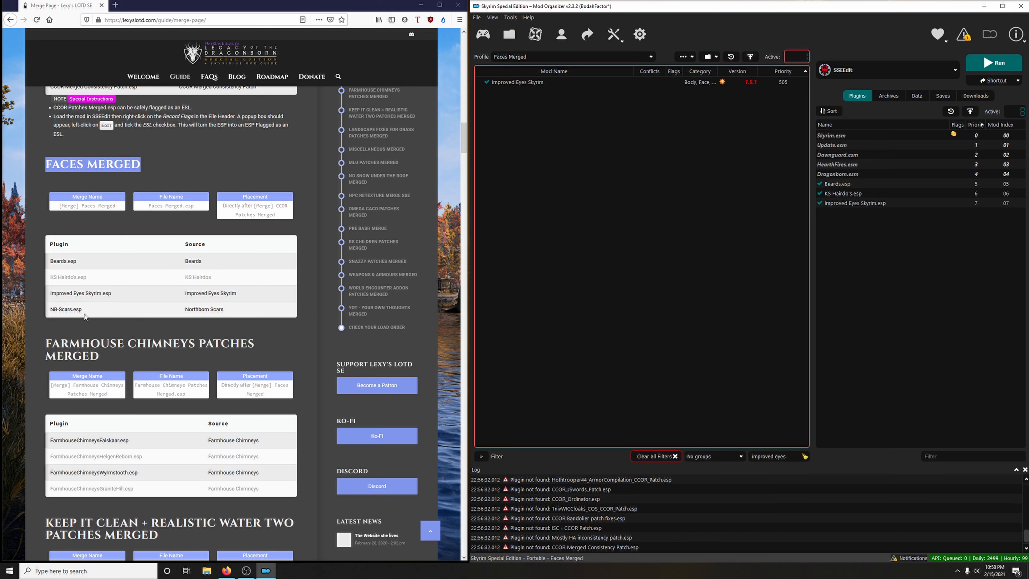
{"action": "left_click_drag", "start_coordinate": [791, 457], "coordinate": [659, 456]}
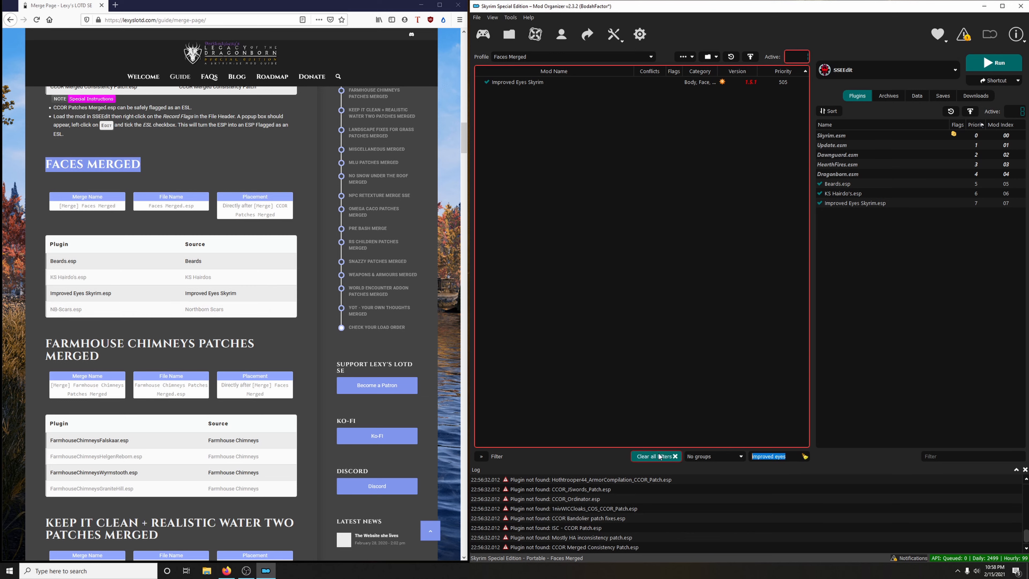
{"action": "type", "text": "northborn"}
{"action": "left_click", "coordinate": [487, 83]}
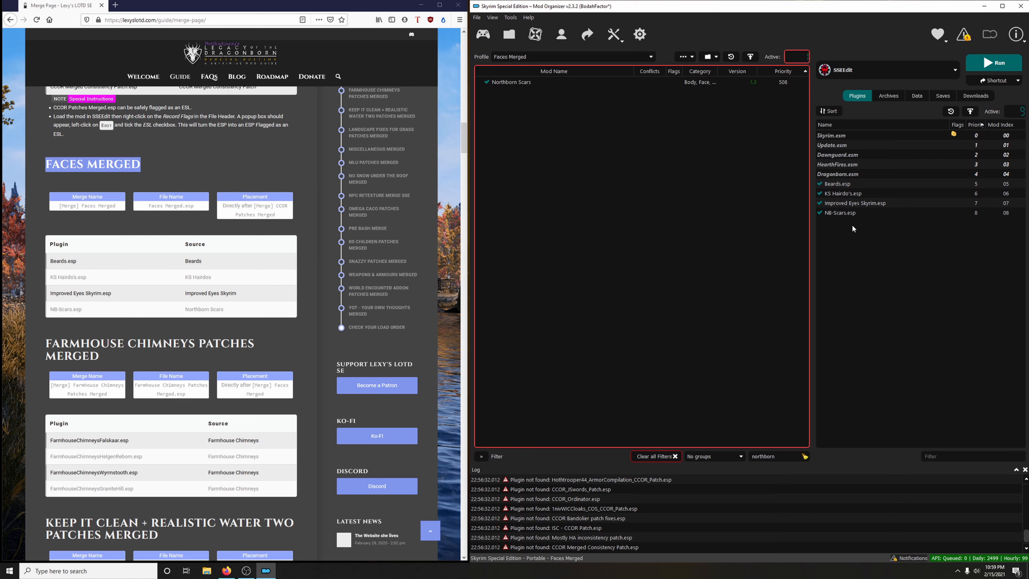
{"action": "left_click", "coordinate": [224, 165]}
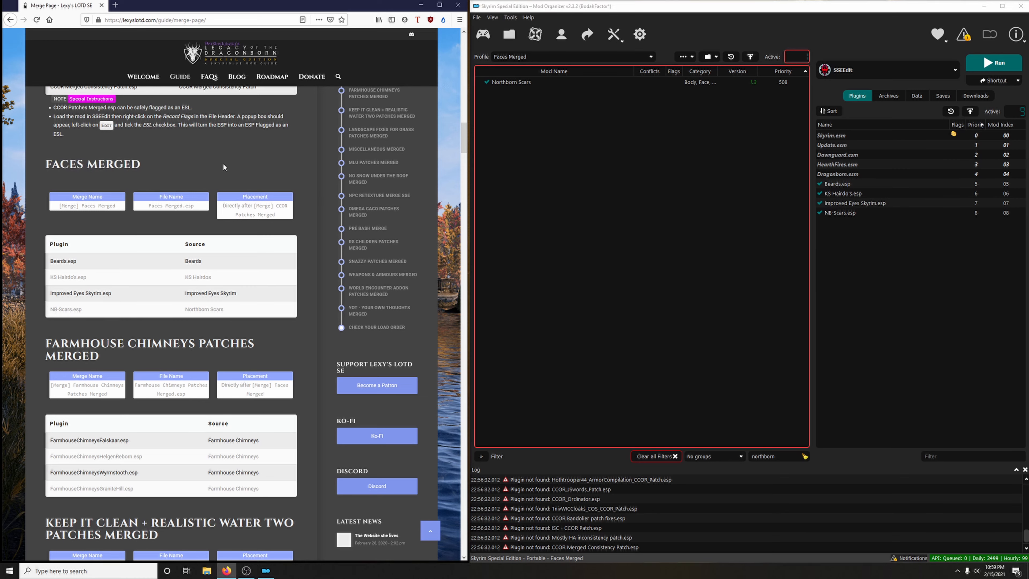
Step: Launch zEdit from Mod Organizer and start a zMerge session for Skyrim SE
{"action": "left_click", "coordinate": [860, 68]}
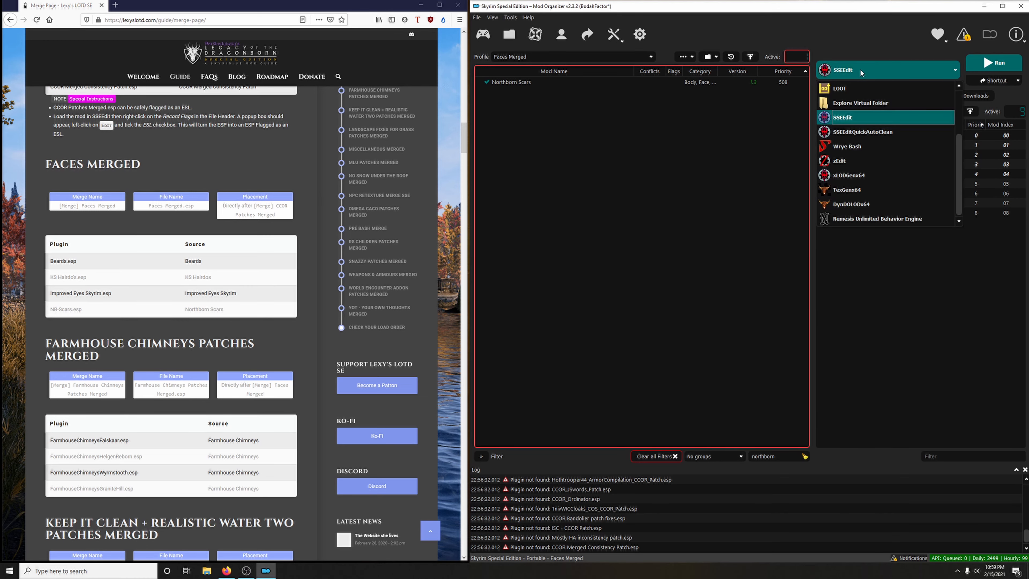
{"action": "left_click", "coordinate": [848, 162]}
{"action": "left_click", "coordinate": [976, 67]}
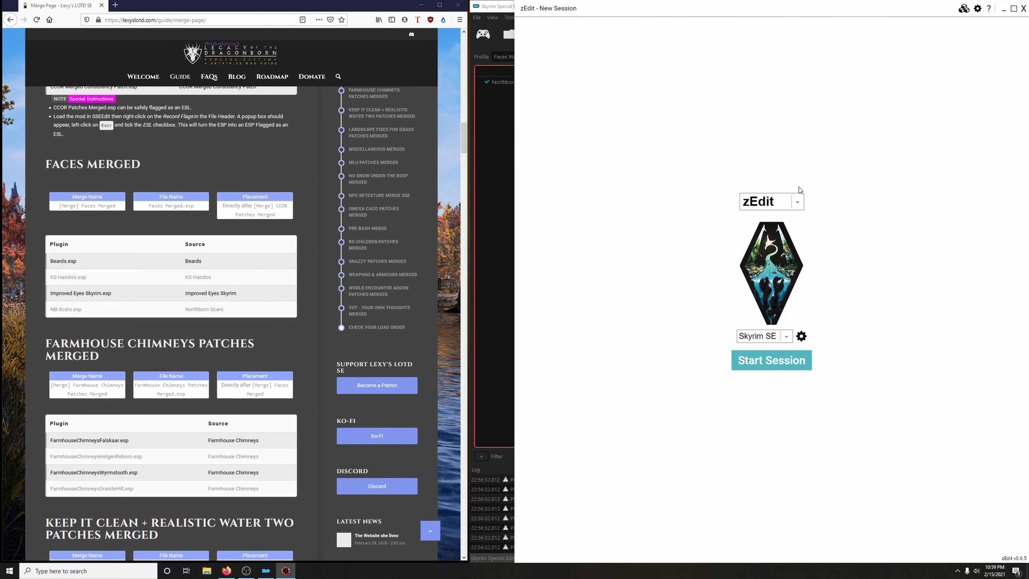
{"action": "left_click", "coordinate": [796, 201]}
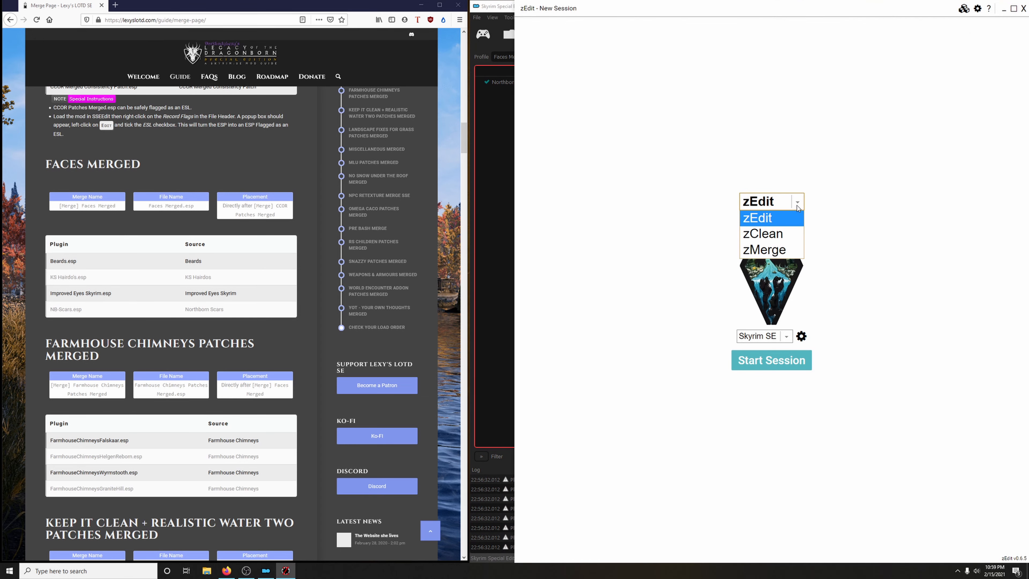
{"action": "left_click", "coordinate": [766, 250]}
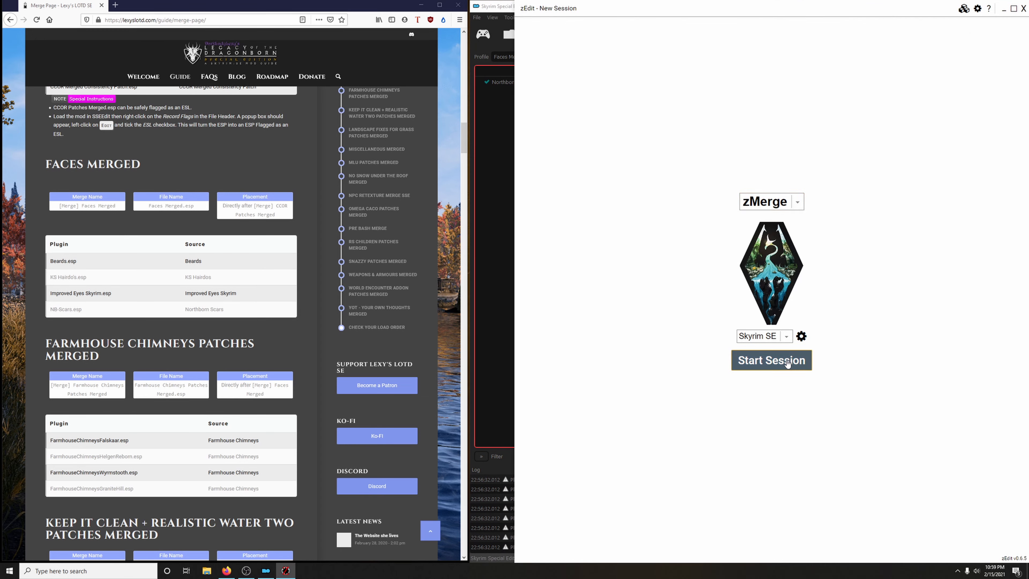
{"action": "left_click", "coordinate": [772, 359]}
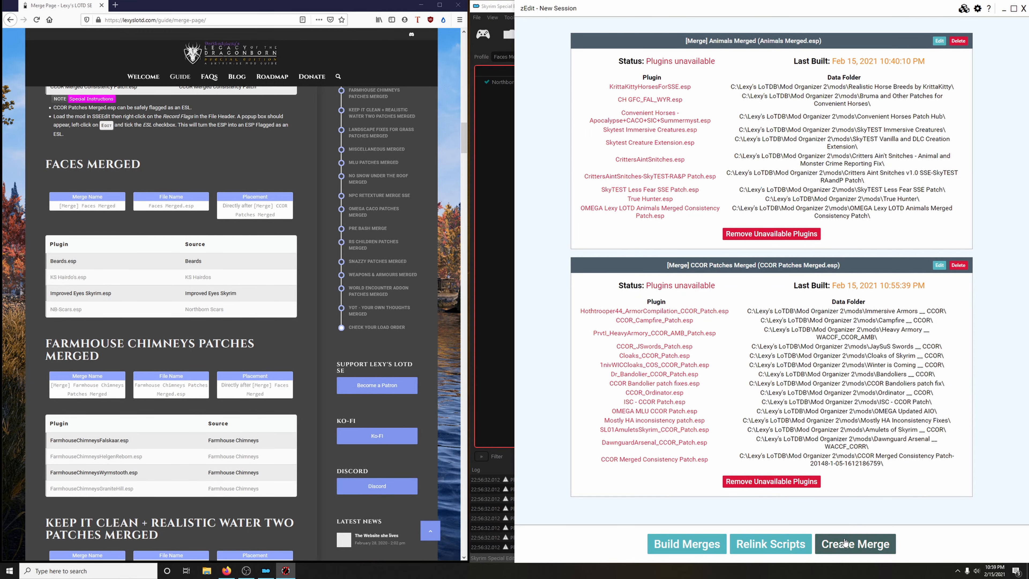
Step: Create a new merge named "[Merge] Faces Merged" with the filename Faces Merged.esp, copying the merge name from the guide
{"action": "left_click", "coordinate": [853, 541]}
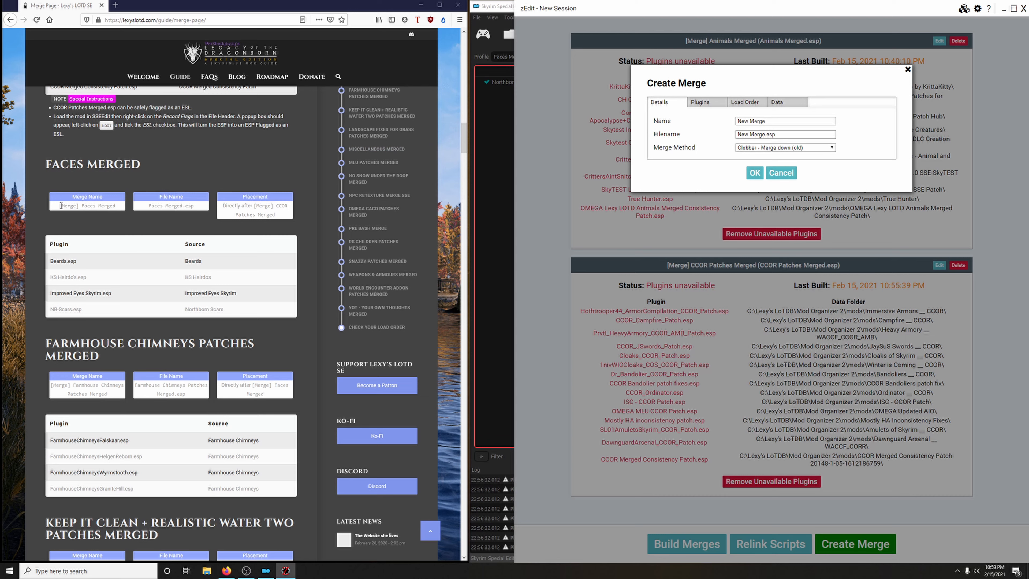
{"action": "left_click_drag", "start_coordinate": [61, 205], "coordinate": [124, 210]}
{"action": "key", "text": "ctrl+c"}
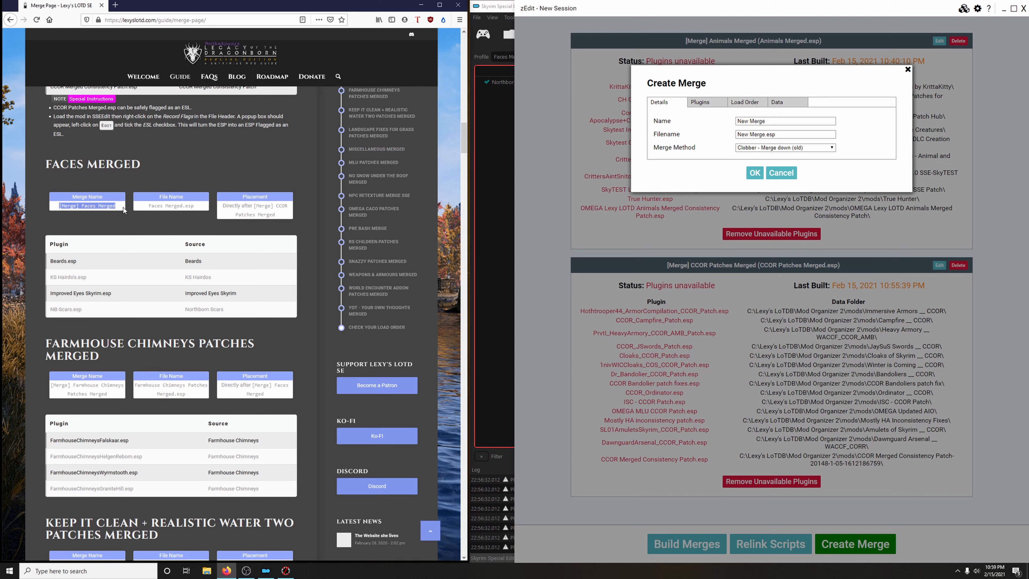
{"action": "right_click", "coordinate": [102, 206]}
{"action": "left_click", "coordinate": [159, 213]}
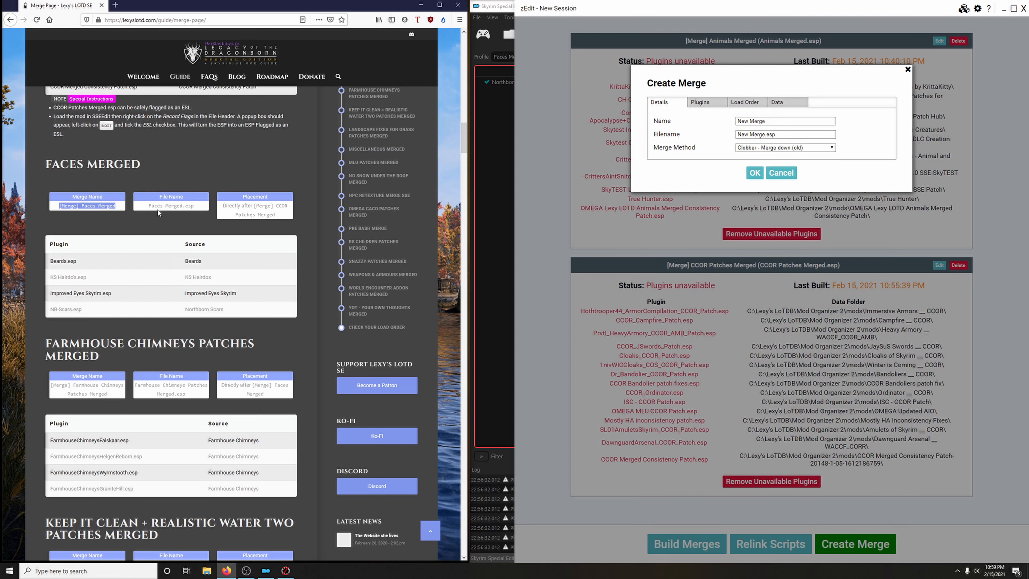
{"action": "left_click", "coordinate": [757, 121]}
{"action": "left_click_drag", "start_coordinate": [765, 121], "coordinate": [728, 123]}
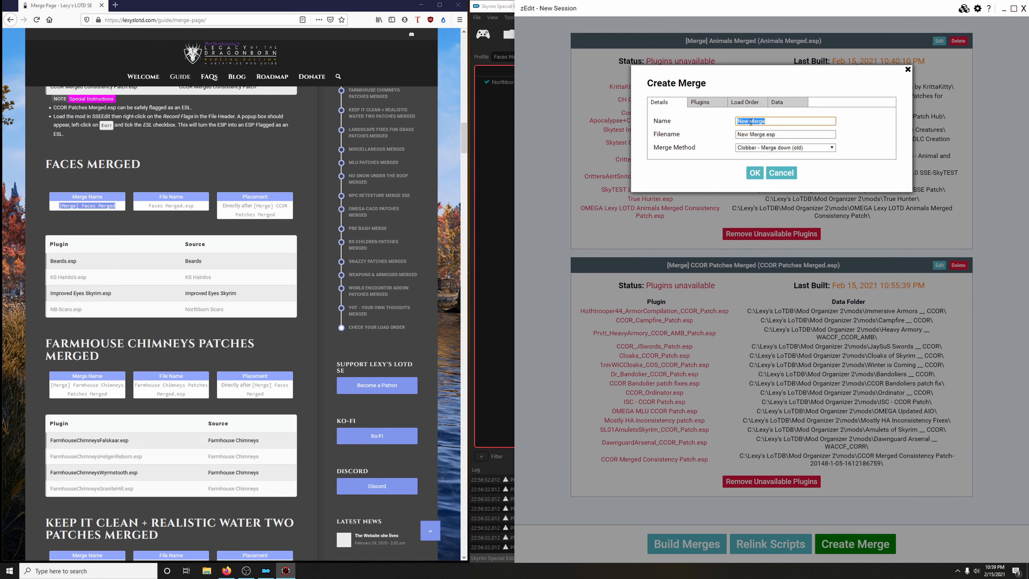
{"action": "key", "text": "ctrl+v"}
{"action": "left_click_drag", "start_coordinate": [755, 135], "coordinate": [702, 140]}
{"action": "key", "text": "BackSpace"}
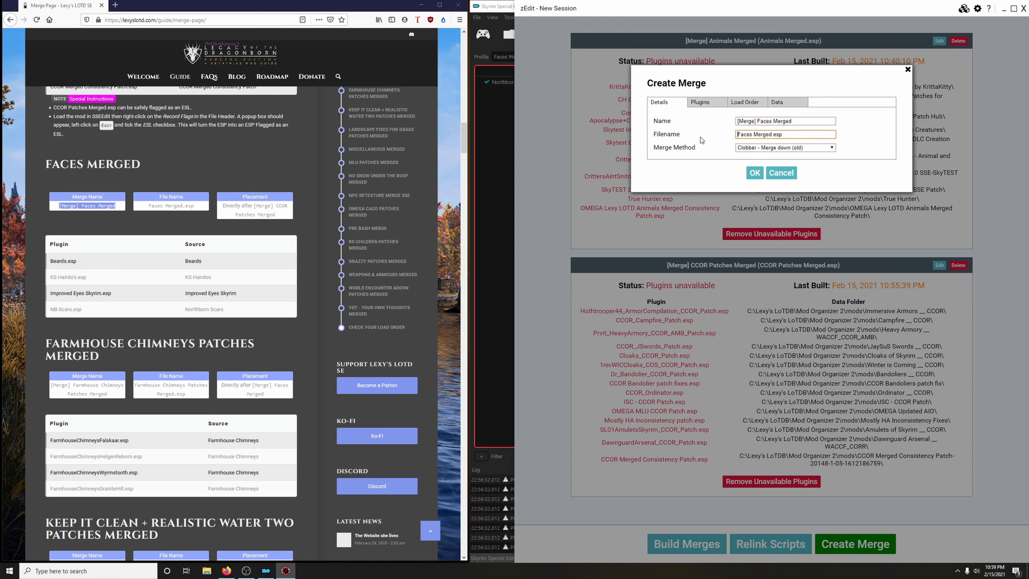
Step: Add Beards.esp, KS Hairdo's.esp, Improved Eyes Skyrim.esp and NB-Scars.esp to the merge, and save it with the game load order option enabled
{"action": "left_click", "coordinate": [717, 106]}
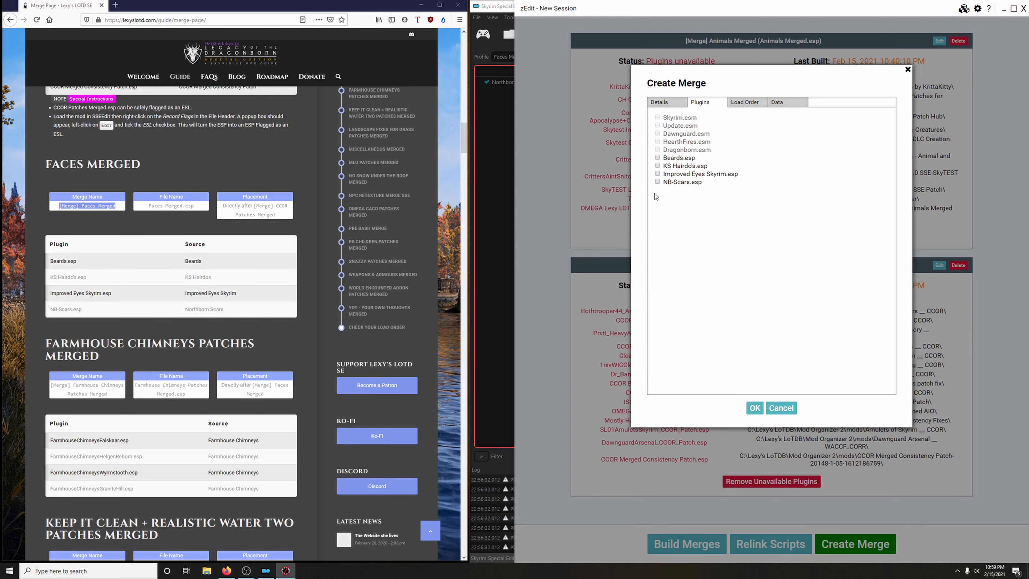
{"action": "left_click", "coordinate": [657, 182]}
{"action": "left_click", "coordinate": [657, 174]}
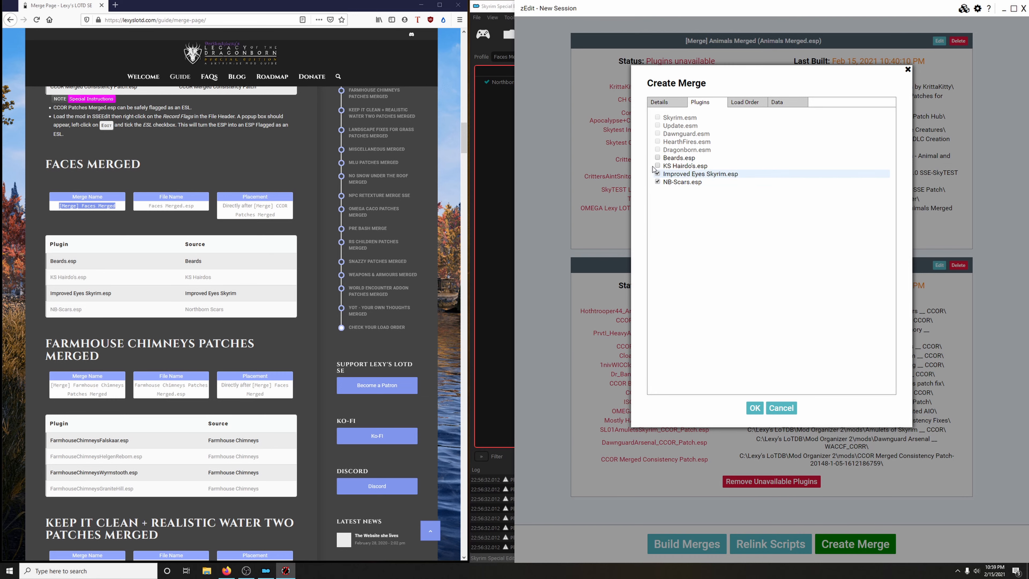
{"action": "left_click", "coordinate": [657, 165]}
{"action": "left_click", "coordinate": [657, 158]}
{"action": "left_click", "coordinate": [742, 102]}
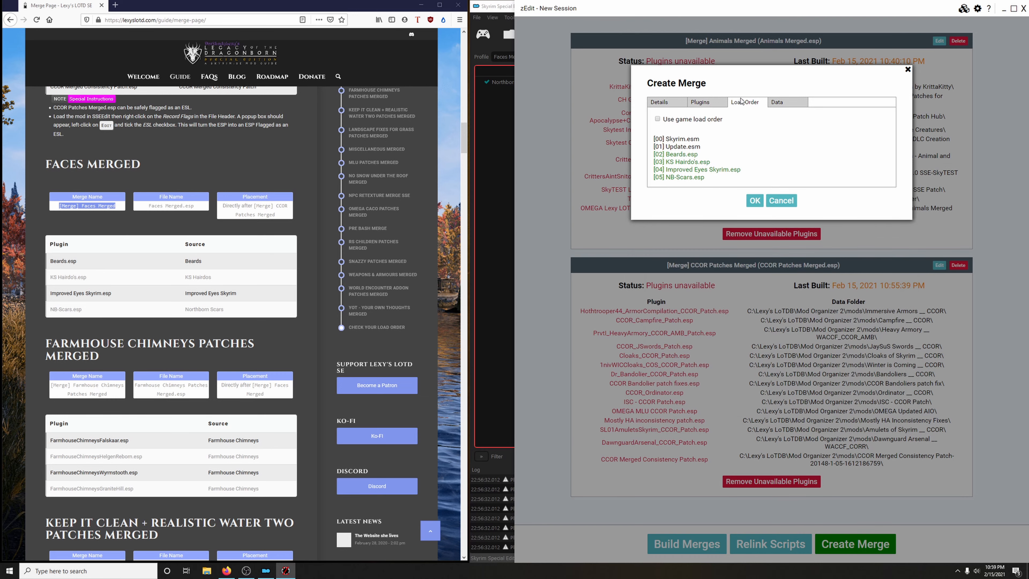
{"action": "left_click", "coordinate": [657, 119]}
{"action": "left_click", "coordinate": [755, 200]}
Step: Build the [Merge] Faces Merged merge, review the merge list and close zEdit
{"action": "scroll", "coordinate": [767, 351], "scroll_direction": "down", "scroll_amount": 1}
{"action": "scroll", "coordinate": [767, 352], "scroll_direction": "down", "scroll_amount": 2}
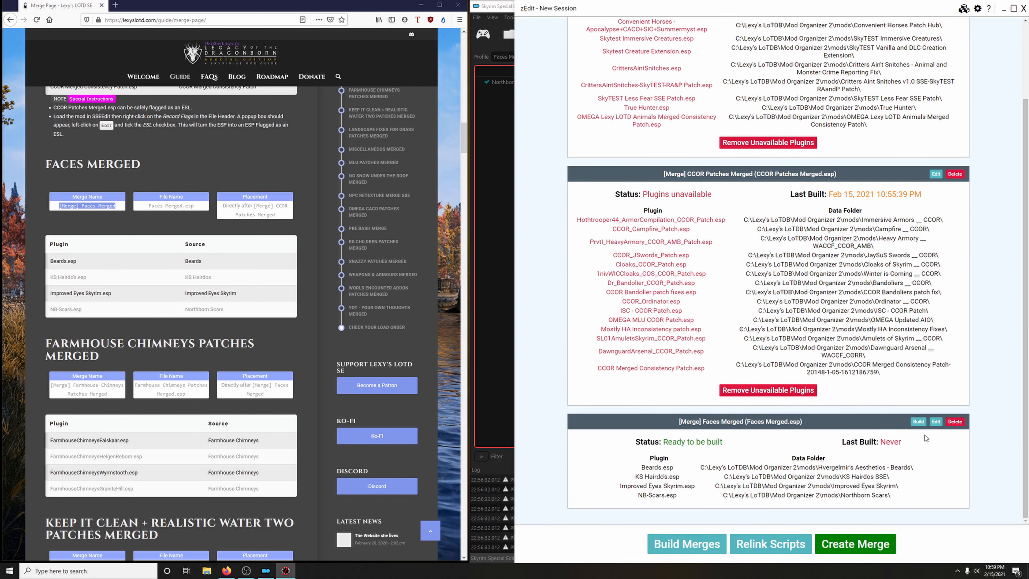
{"action": "left_click", "coordinate": [918, 422]}
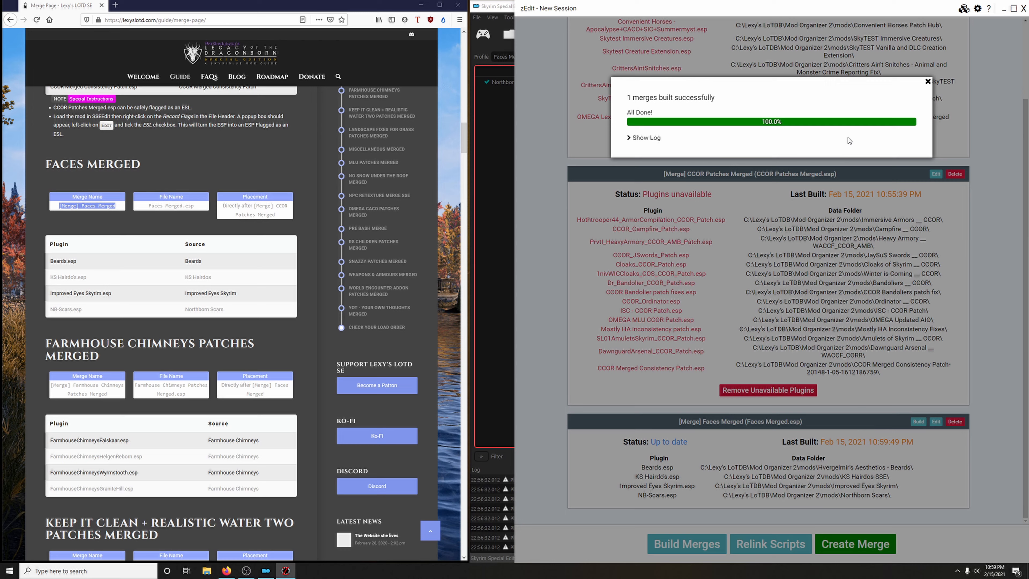
{"action": "left_click", "coordinate": [927, 81]}
{"action": "scroll", "coordinate": [918, 385], "scroll_direction": "up", "scroll_amount": 2}
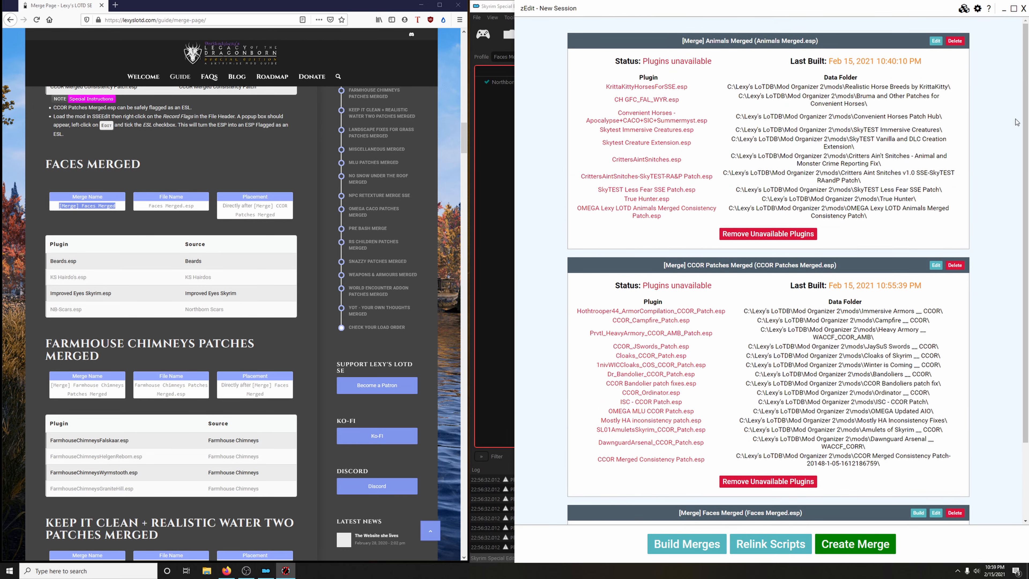
{"action": "scroll", "coordinate": [987, 173], "scroll_direction": "down", "scroll_amount": 2}
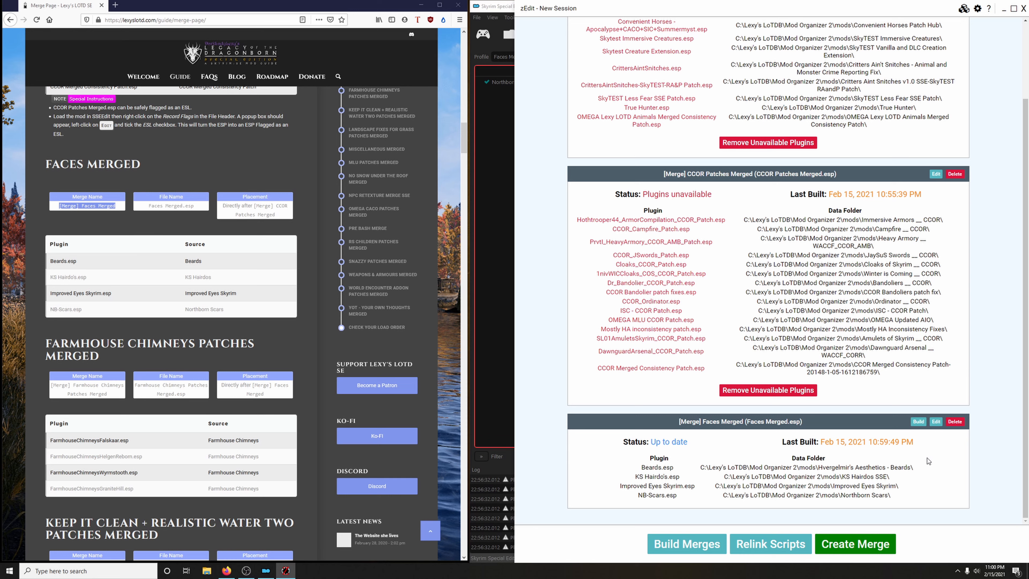
{"action": "left_click", "coordinate": [1024, 8]}
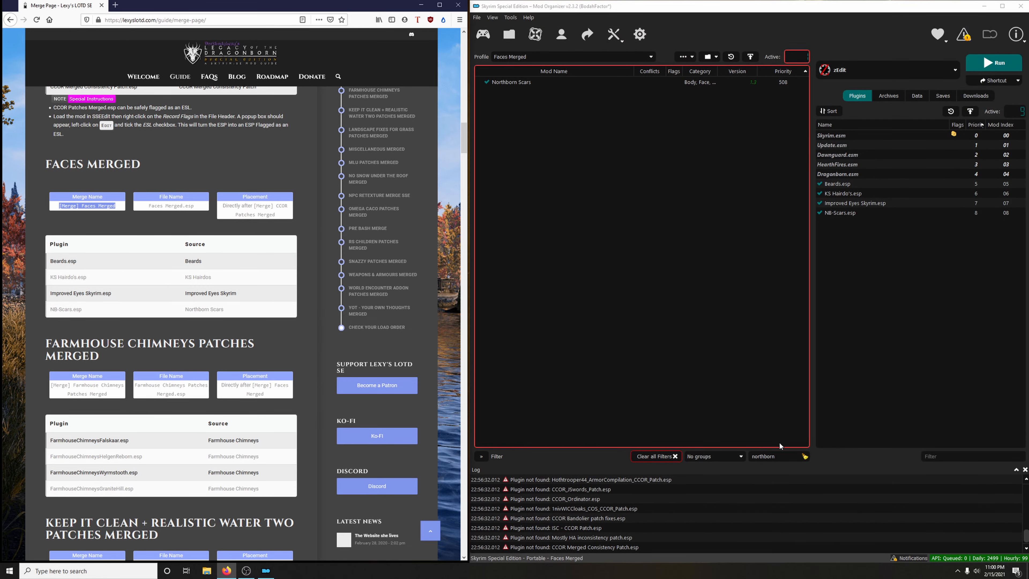
Step: In the Legacy of the Dragonborn - Special Edition profile, move [Merge] Faces Merged directly after [Merge] CCOR Patches Merged and enable it
{"action": "left_click", "coordinate": [805, 456]}
{"action": "left_click", "coordinate": [542, 57]}
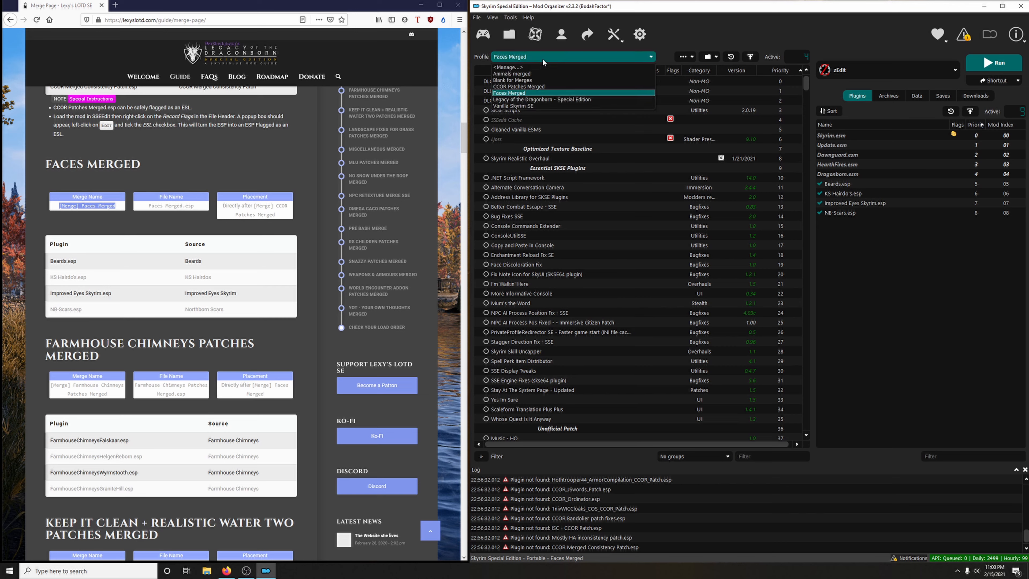
{"action": "left_click", "coordinate": [546, 98]}
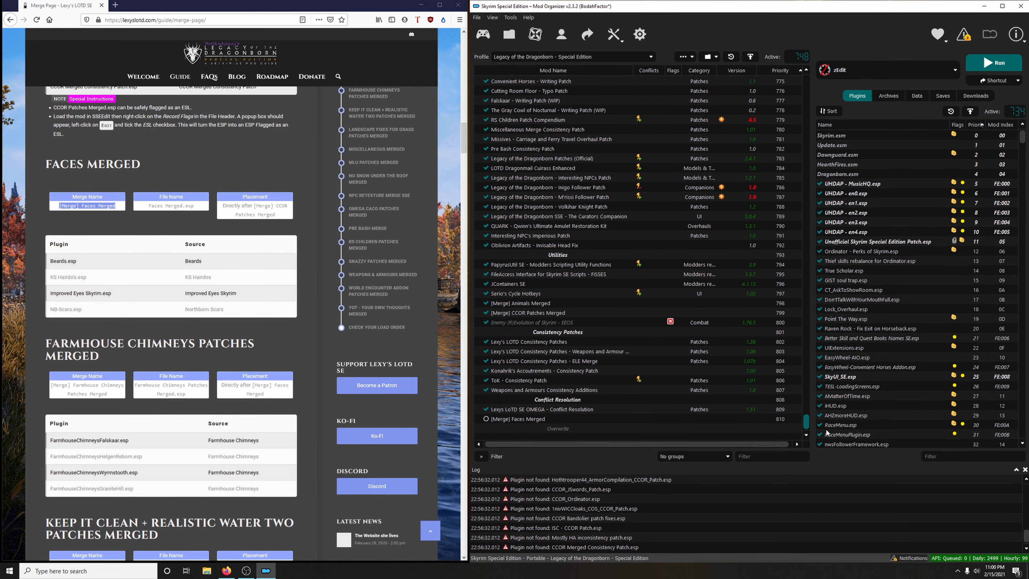
{"action": "left_click_drag", "start_coordinate": [520, 420], "coordinate": [501, 331]}
{"action": "left_click", "coordinate": [486, 323]}
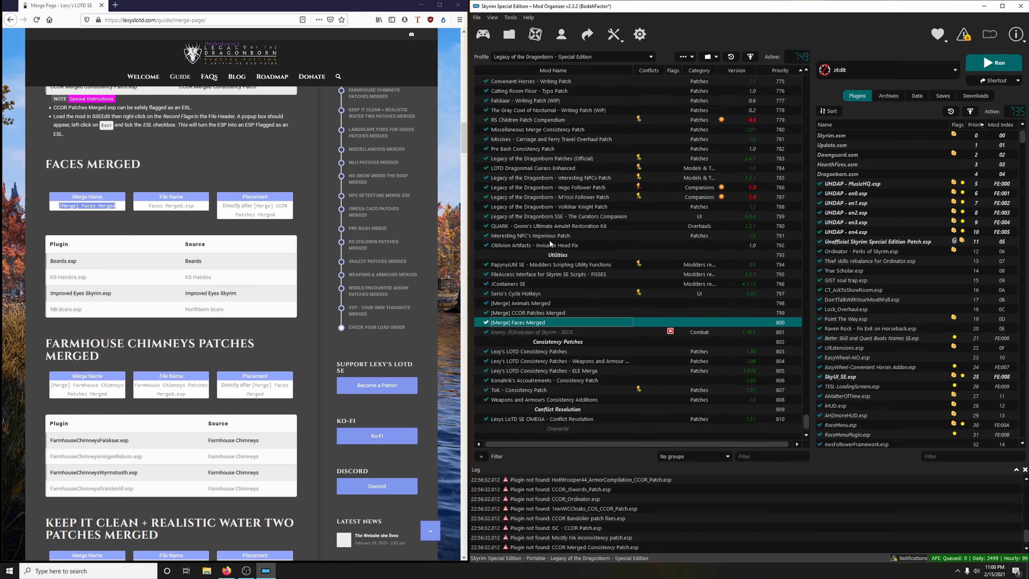
Step: Try to disable the source plugins of [Merge] Faces Merged with Merge Plugins Hide, and check the end of the load order
{"action": "left_click", "coordinate": [613, 34]}
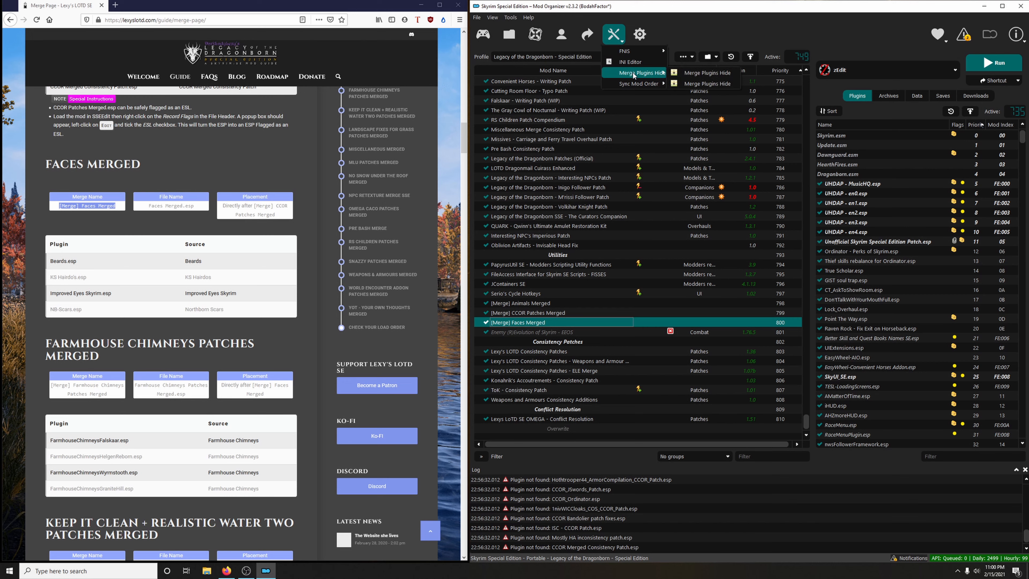
{"action": "left_click", "coordinate": [677, 71]}
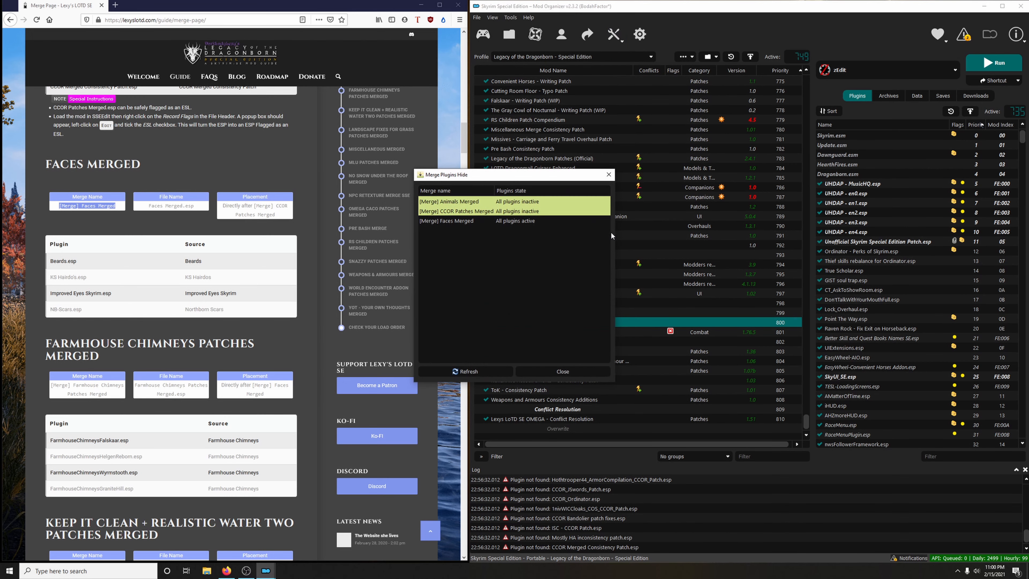
{"action": "right_click", "coordinate": [443, 220]}
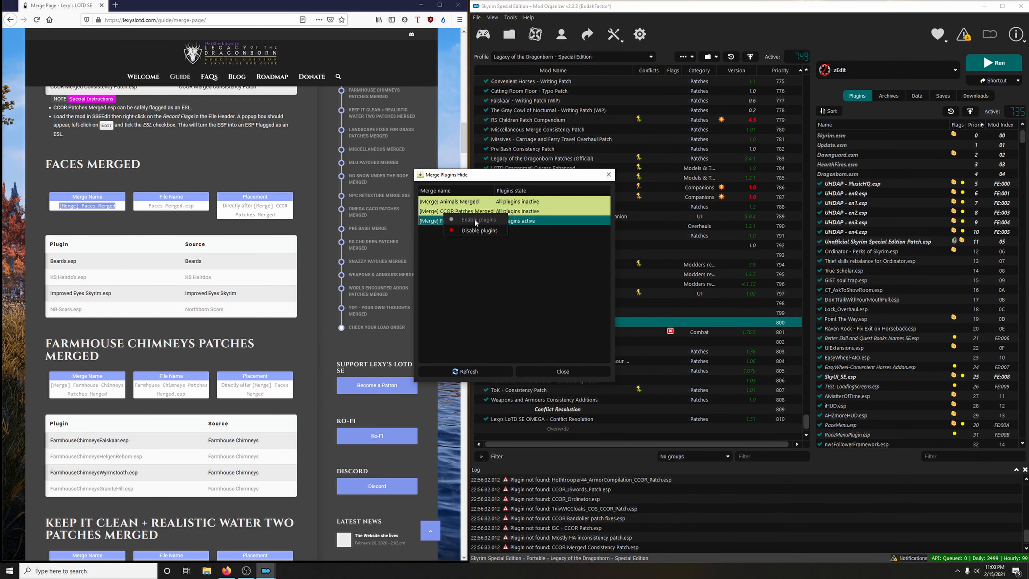
{"action": "left_click", "coordinate": [478, 230]}
{"action": "left_click", "coordinate": [561, 371]}
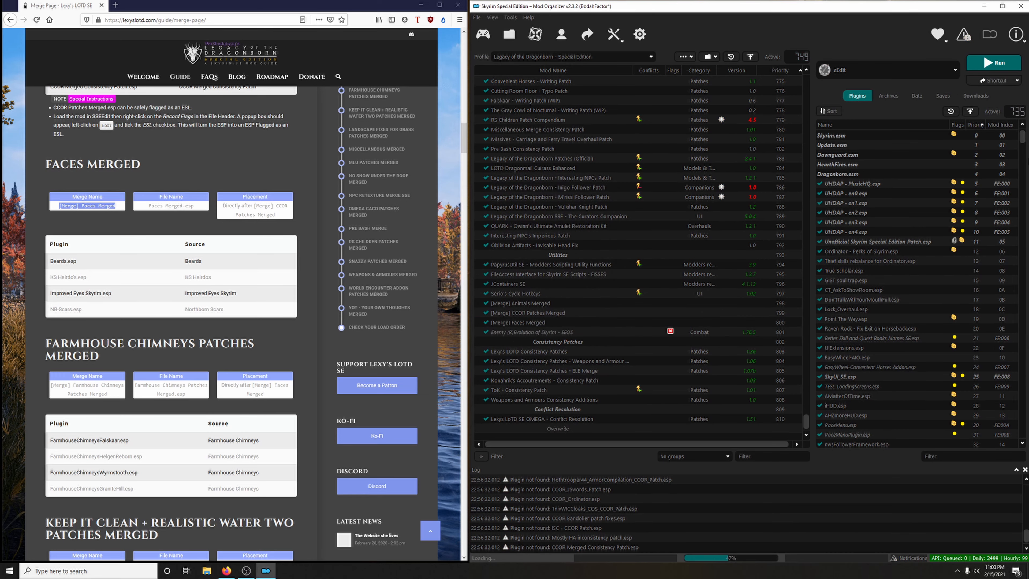
{"action": "left_click_drag", "start_coordinate": [1023, 140], "coordinate": [1025, 439]}
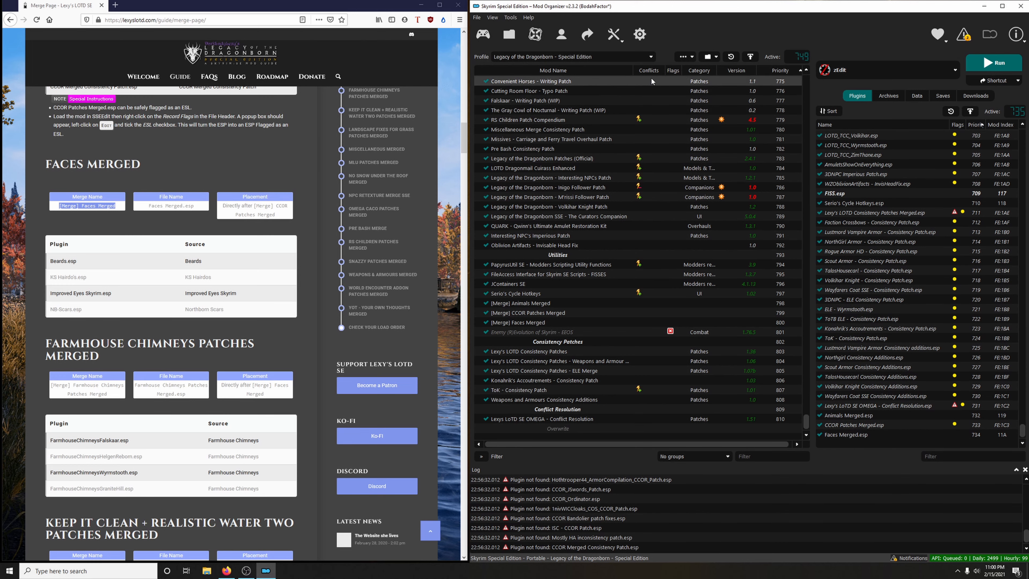
Step: Disable all source plugins of [Merge] Faces Merged using Merge Plugins Hide
{"action": "left_click", "coordinate": [614, 36]}
{"action": "mouse_move", "coordinate": [644, 73]}
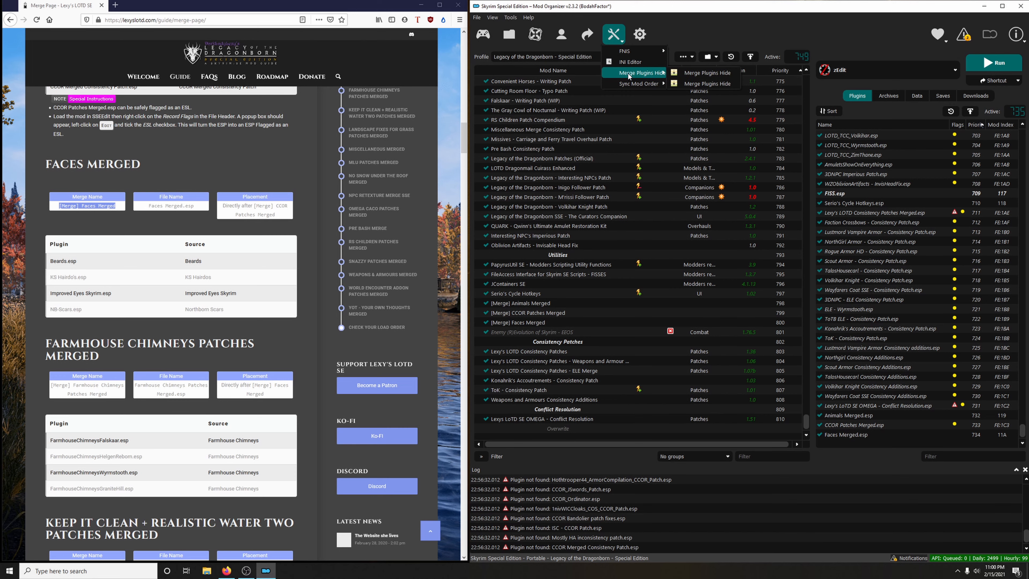
{"action": "left_click", "coordinate": [711, 74]}
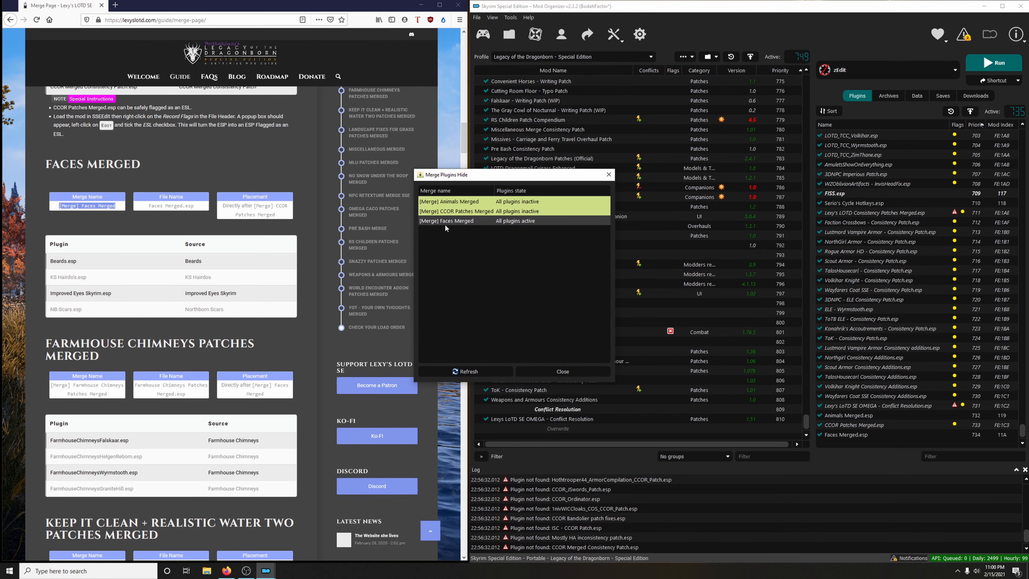
{"action": "right_click", "coordinate": [451, 220]}
{"action": "left_click", "coordinate": [461, 226]}
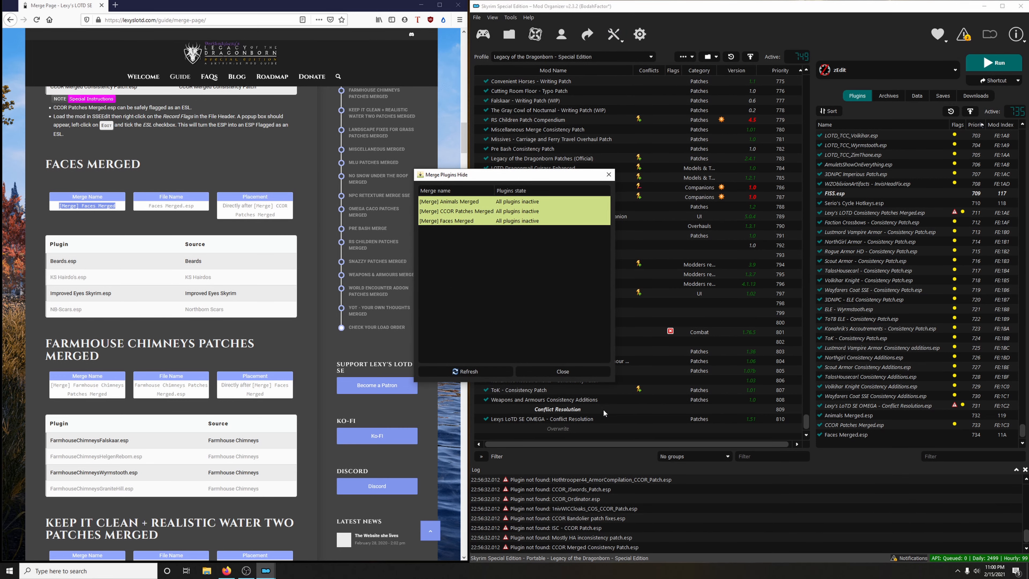
{"action": "left_click", "coordinate": [576, 372]}
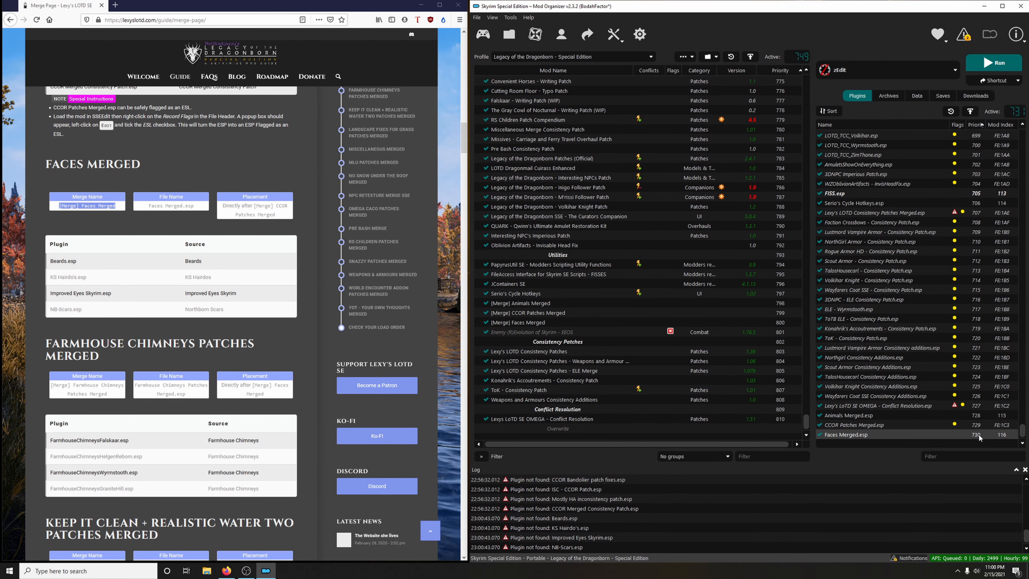
Step: Bring the Farmhouse Chimneys Patches Merged section of the guide into view and switch the active profile to Blank for Merges
{"action": "left_click", "coordinate": [268, 336]}
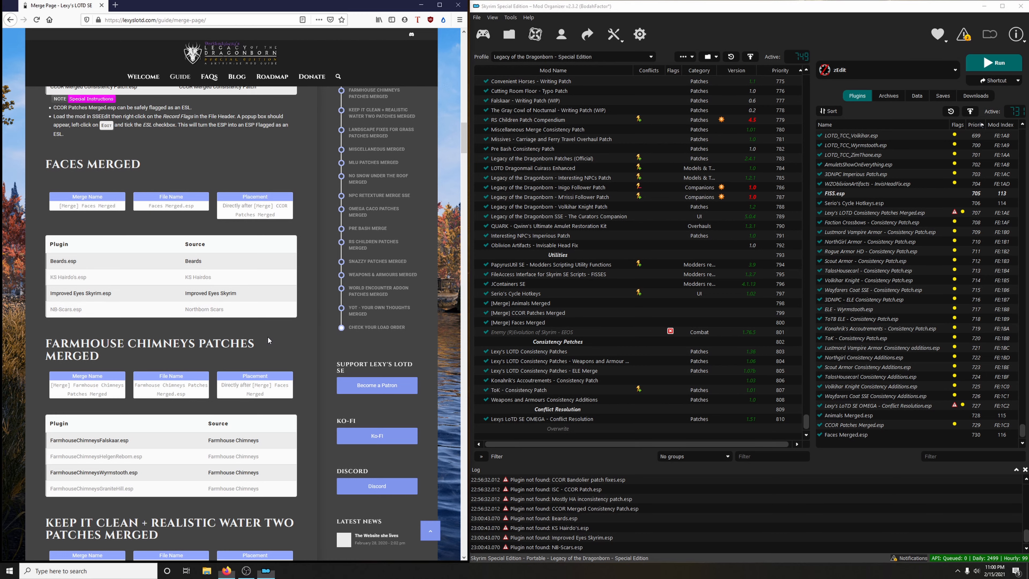
{"action": "scroll", "coordinate": [275, 335], "scroll_direction": "down", "scroll_amount": 5}
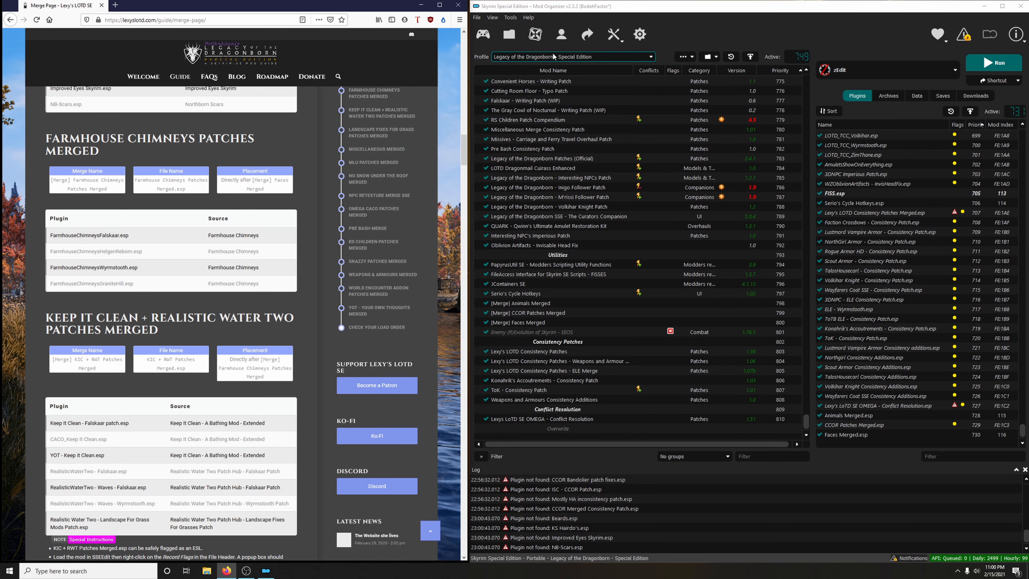
{"action": "left_click", "coordinate": [624, 12]}
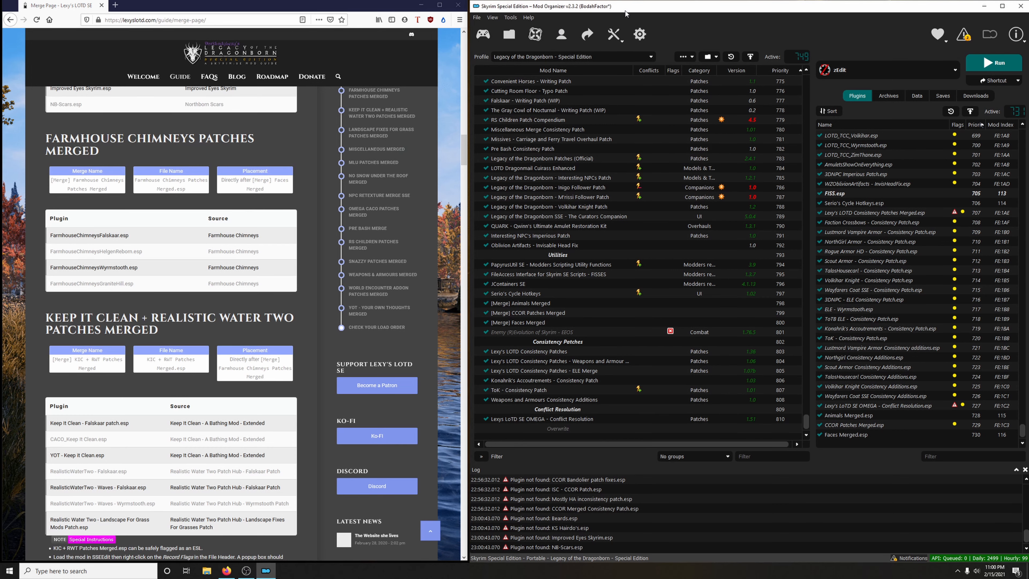
{"action": "left_click", "coordinate": [601, 61]}
{"action": "left_click", "coordinate": [548, 79]}
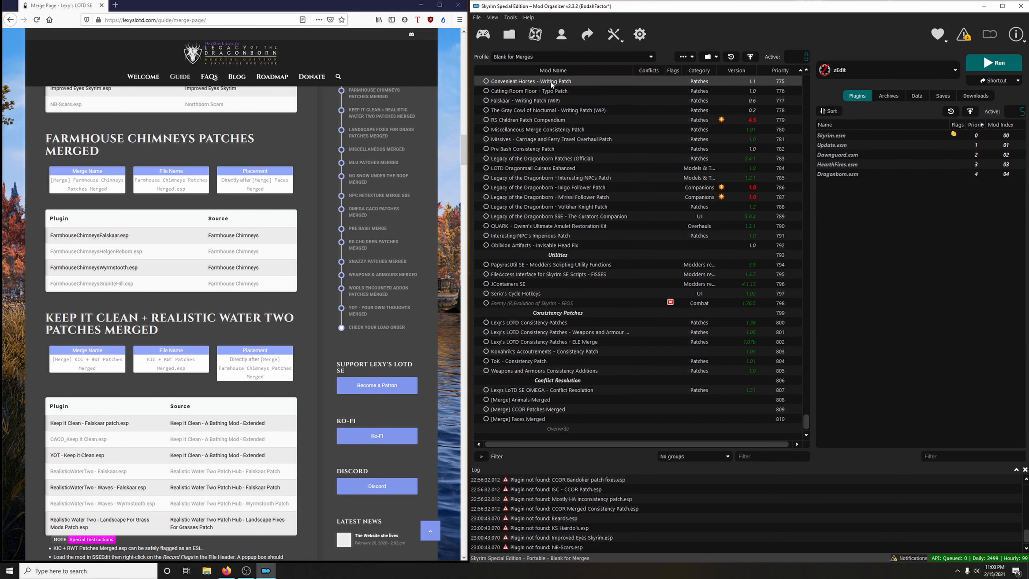
Step: Copy the Blank for Merges profile as Farmhouse Chimneys Patches Merged, pasting the name from the guide's heading
{"action": "left_click", "coordinate": [561, 34]}
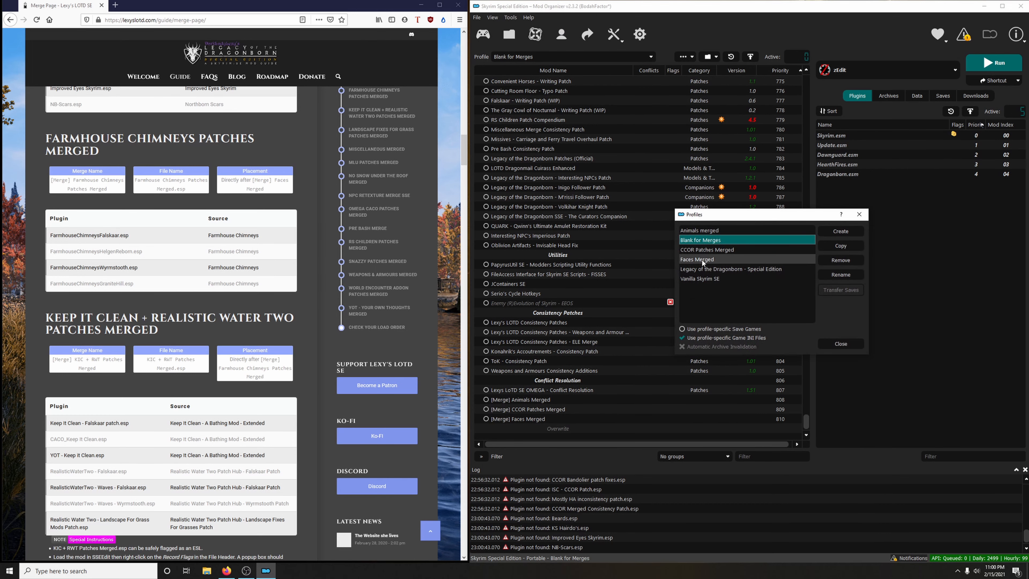
{"action": "left_click", "coordinate": [824, 247]}
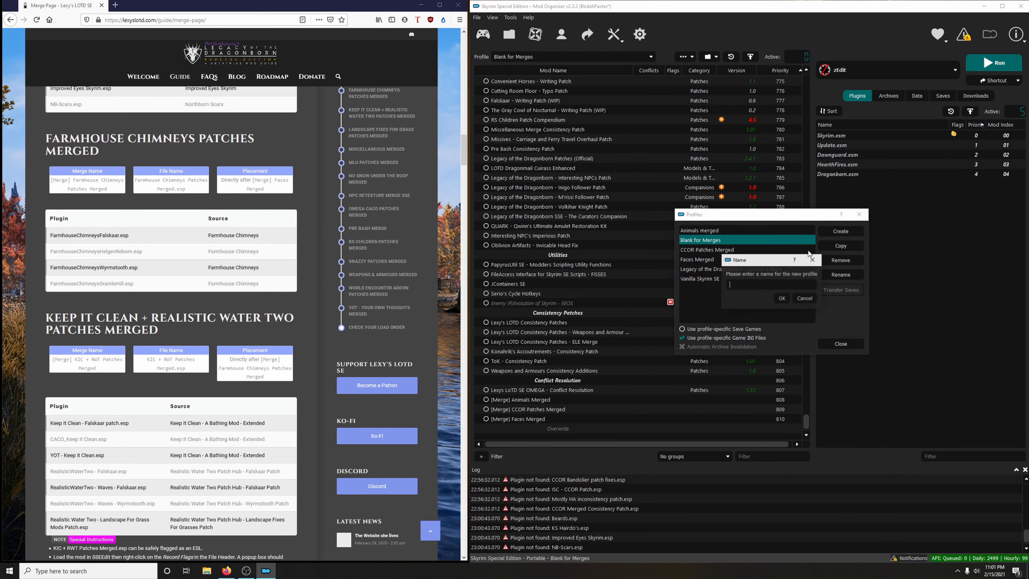
{"action": "left_click_drag", "start_coordinate": [47, 138], "coordinate": [107, 150]}
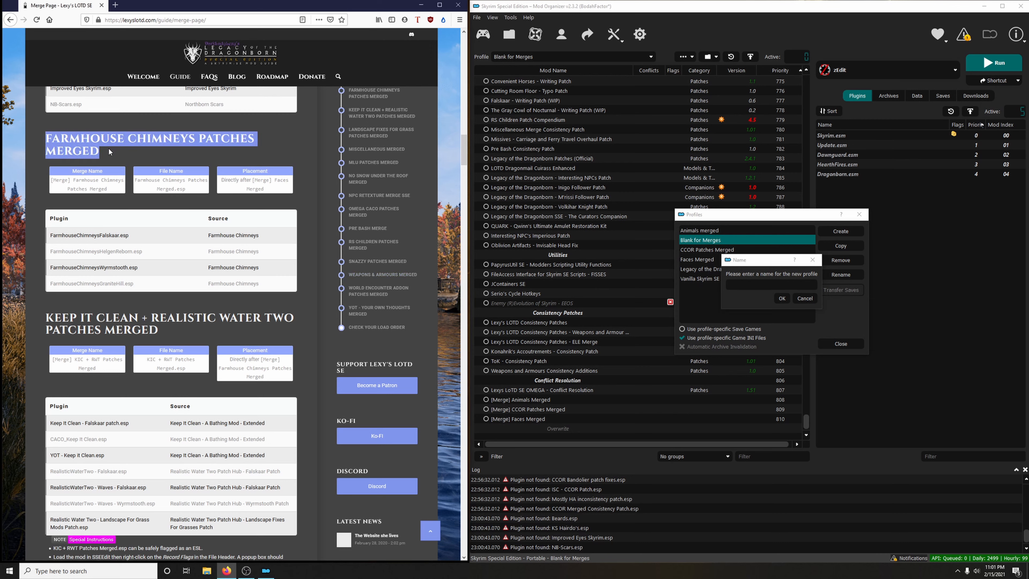
{"action": "right_click", "coordinate": [101, 141]}
{"action": "left_click", "coordinate": [117, 151]}
{"action": "left_click", "coordinate": [760, 284]}
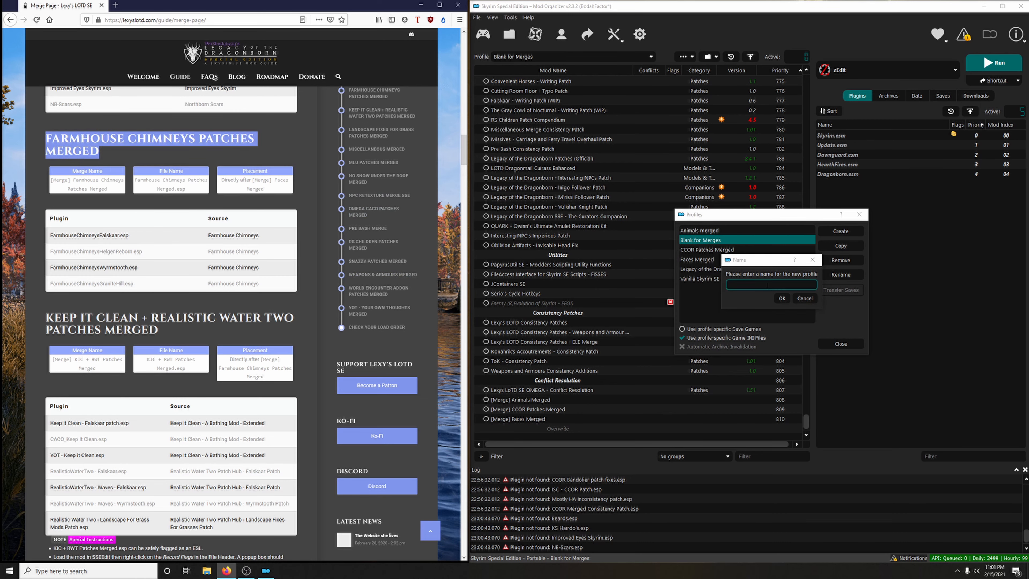
{"action": "right_click", "coordinate": [760, 284]}
{"action": "left_click", "coordinate": [774, 324]}
{"action": "left_click", "coordinate": [781, 298]}
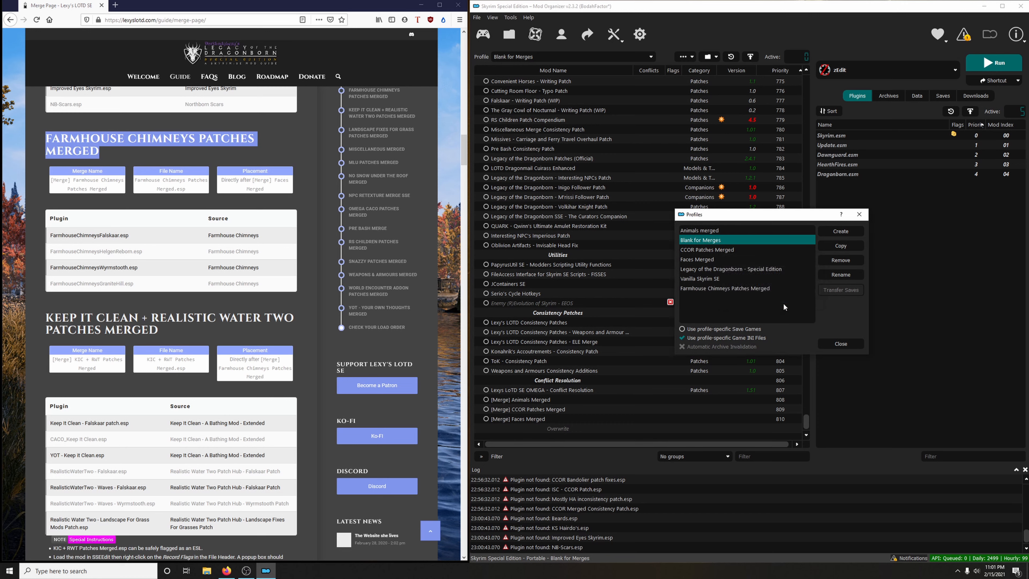
{"action": "left_click", "coordinate": [841, 343]}
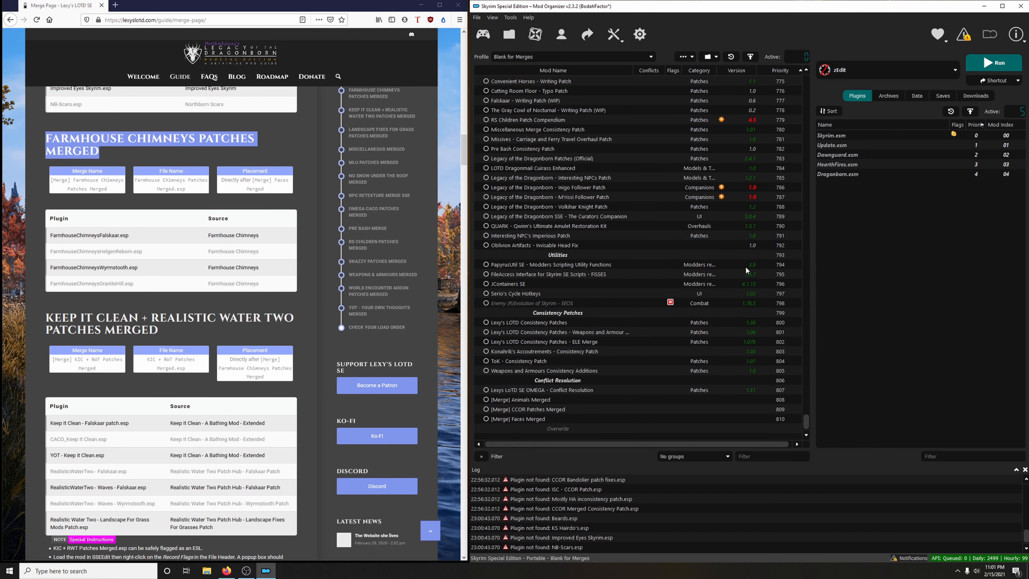
Step: Switch to the Farmhouse Chimneys Patches Merged profile, filter the mods for "farmhouse" and enable Farmhouse Chimneys SE
{"action": "left_click", "coordinate": [554, 57]}
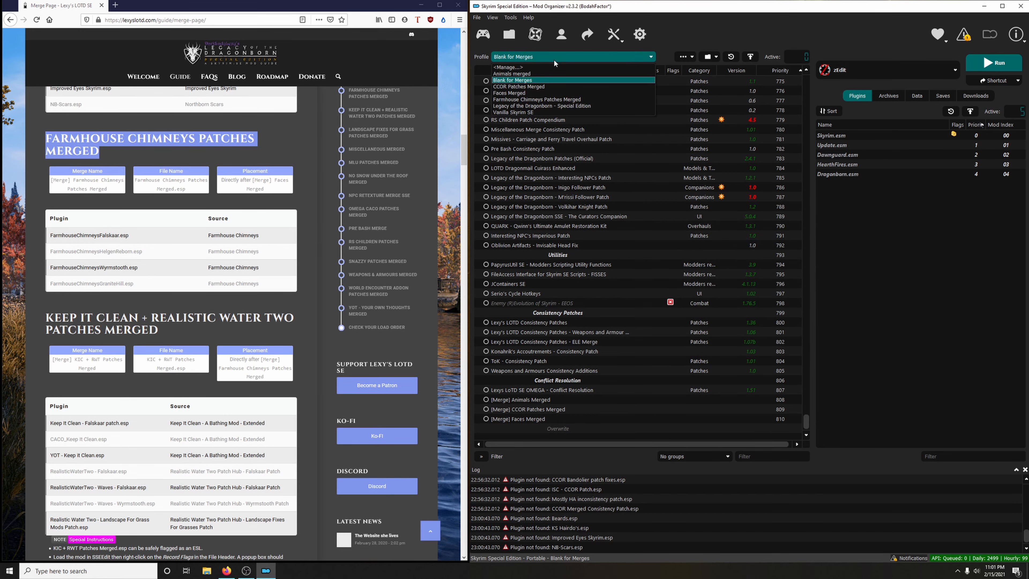
{"action": "left_click", "coordinate": [514, 100]}
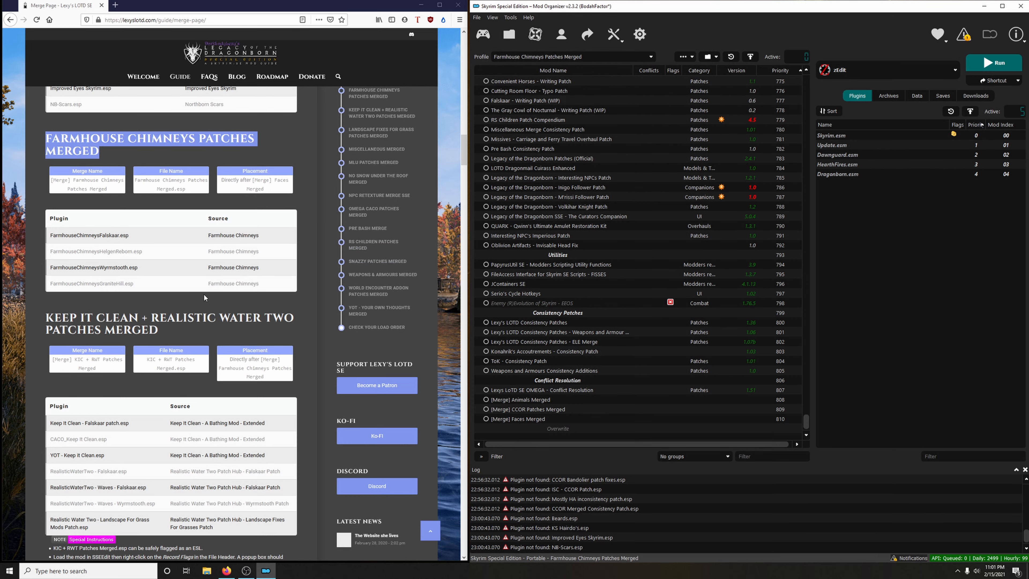
{"action": "left_click", "coordinate": [741, 457]}
{"action": "type", "text": "farmhouse"}
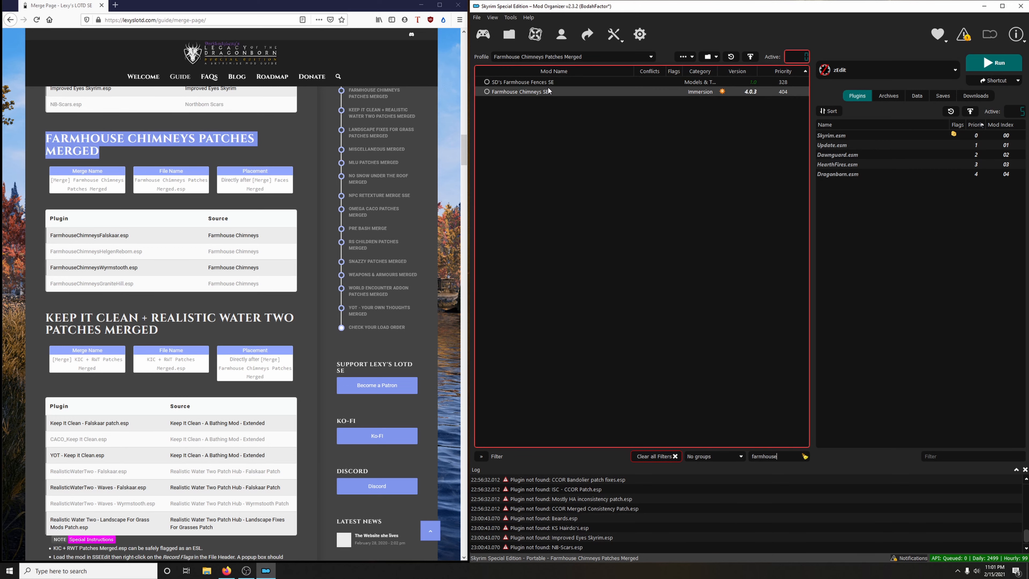
{"action": "left_click", "coordinate": [487, 91]}
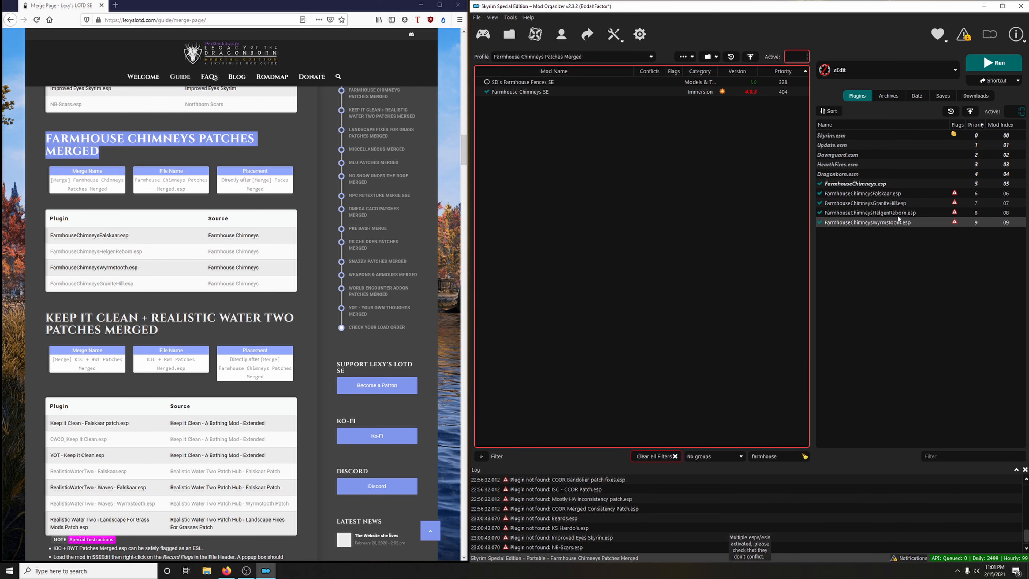
Step: Check the missing masters of FarmhouseChimneysFalskaar.esp, filter the mods for "fals" and enable the Falskaar mod
{"action": "mouse_move", "coordinate": [898, 222]}
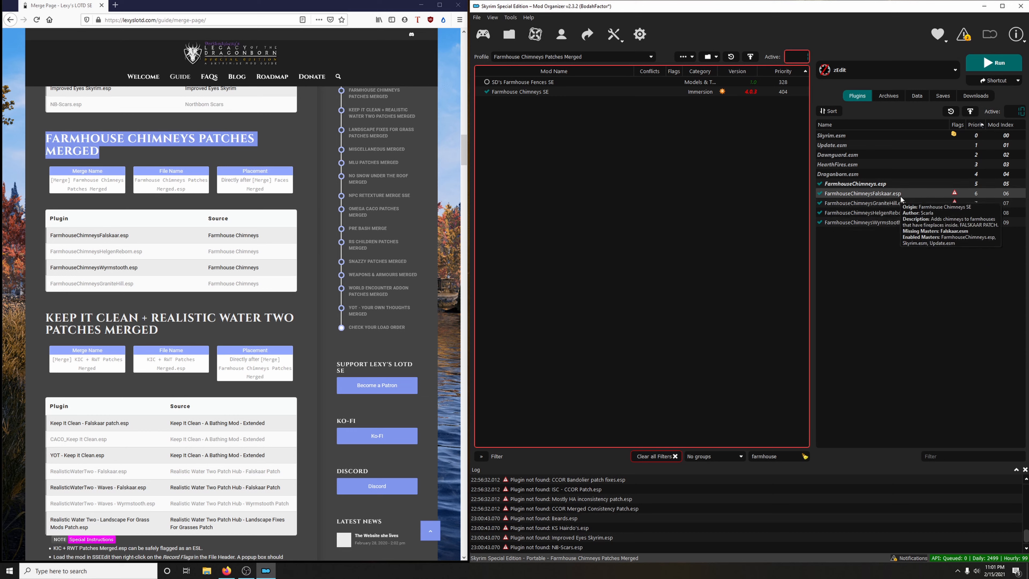
{"action": "mouse_move", "coordinate": [880, 196]}
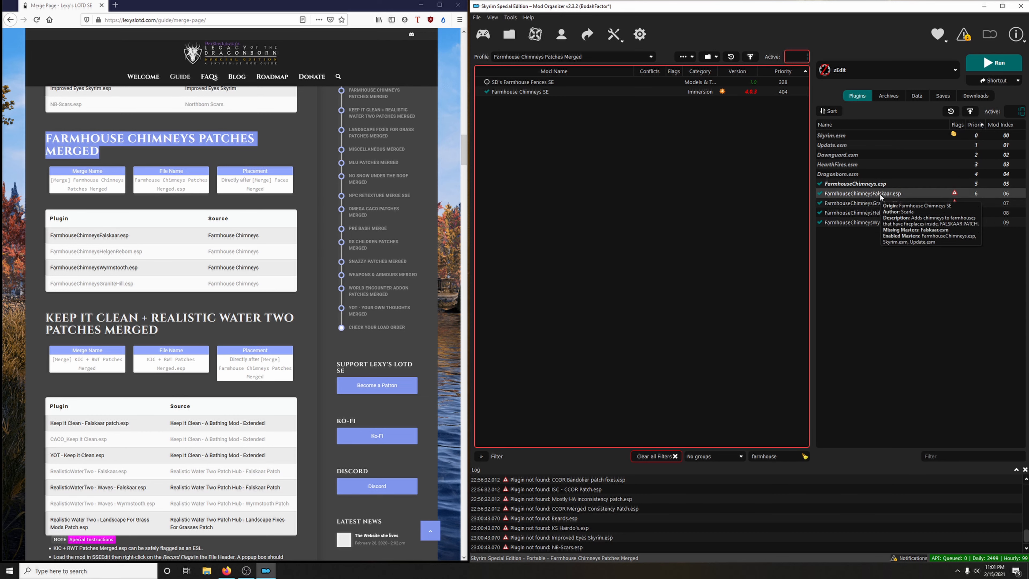
{"action": "left_click", "coordinate": [804, 456]}
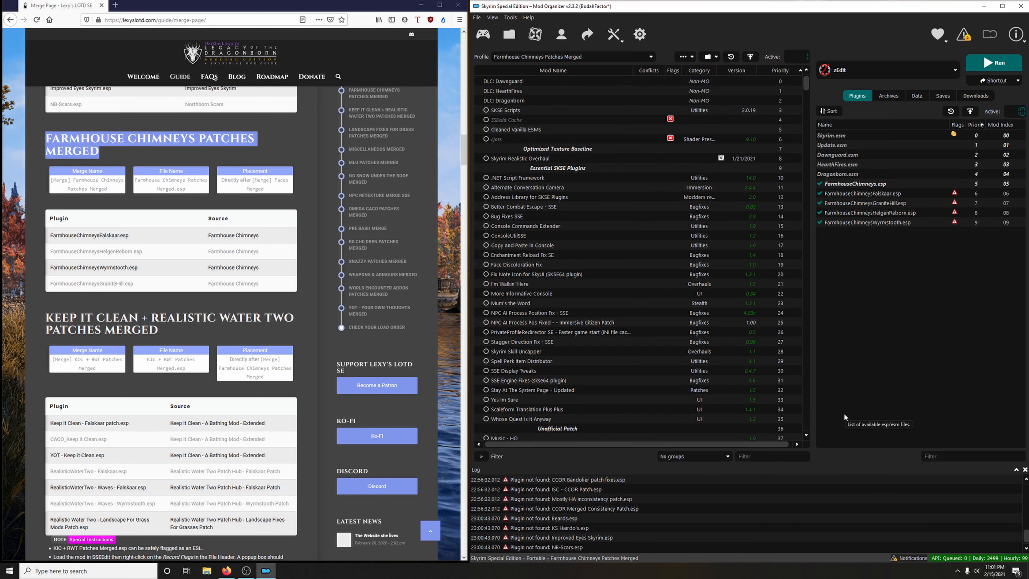
{"action": "type", "text": "fals"}
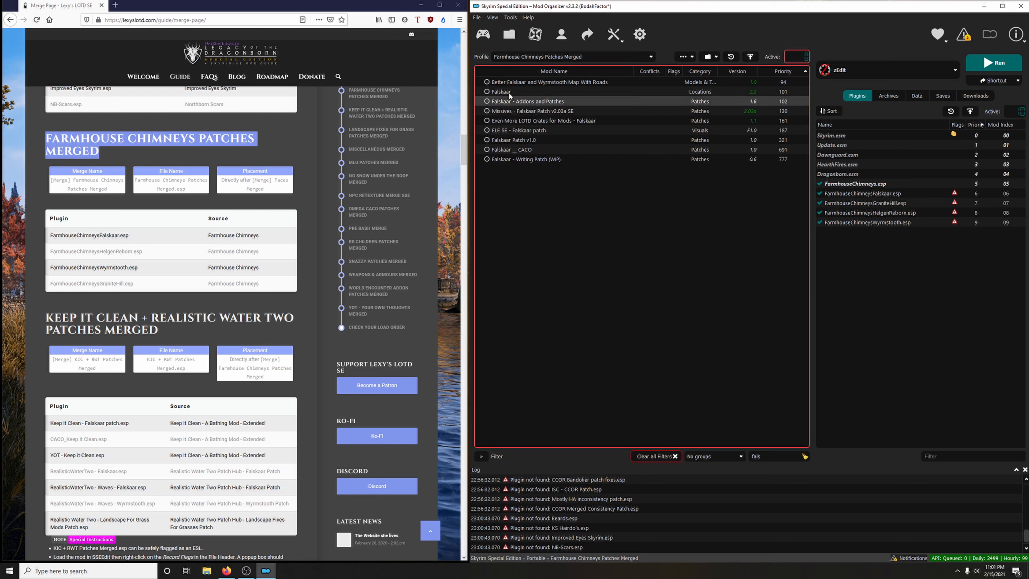
{"action": "left_click", "coordinate": [487, 92]}
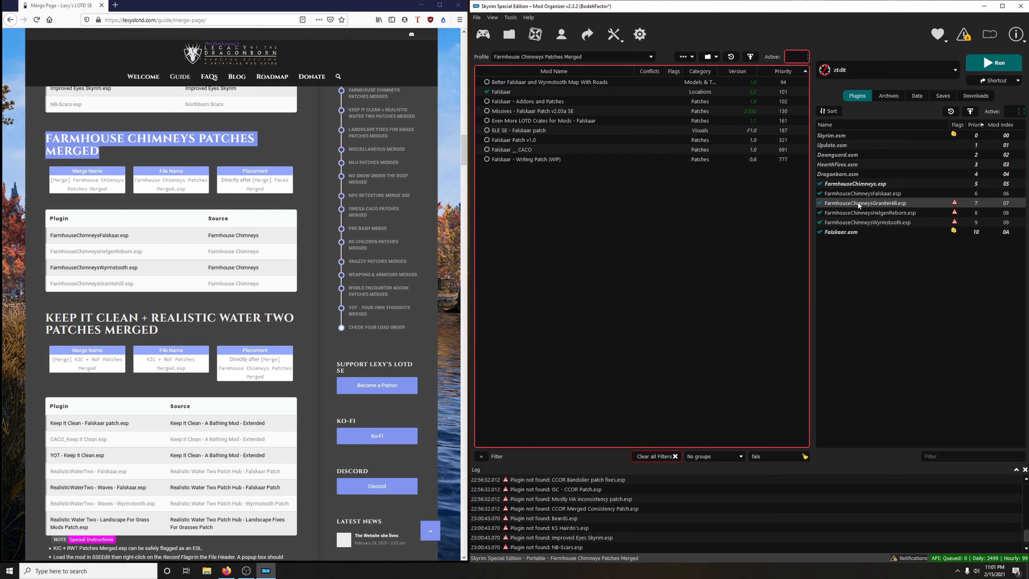
Step: Enable The Fall of Granite Hill and Helgen Reborn as masters for their chimney patches, filtering the mods for "granite" and "helgen"
{"action": "mouse_move", "coordinate": [859, 204]}
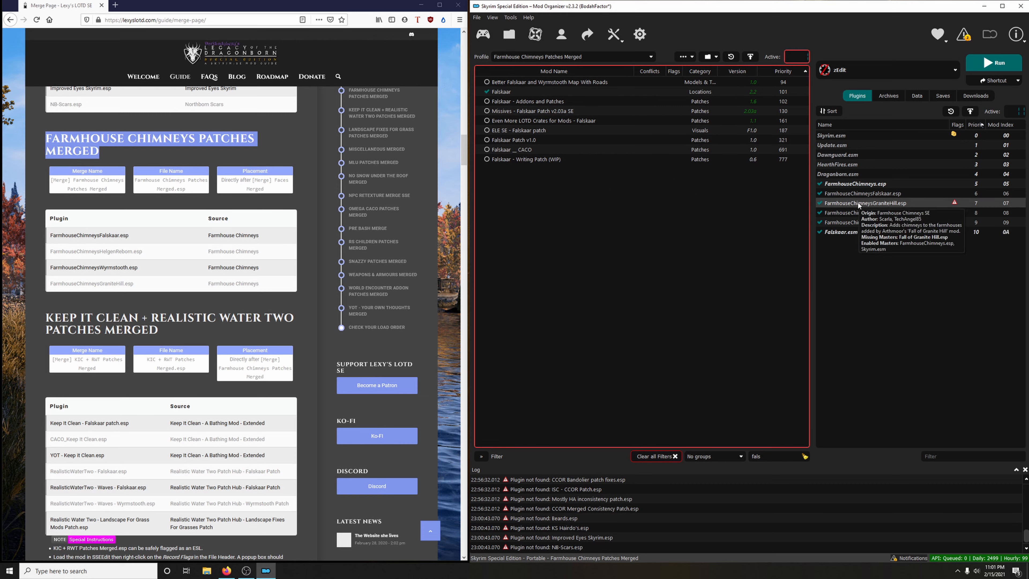
{"action": "left_click_drag", "start_coordinate": [769, 456], "coordinate": [726, 458]}
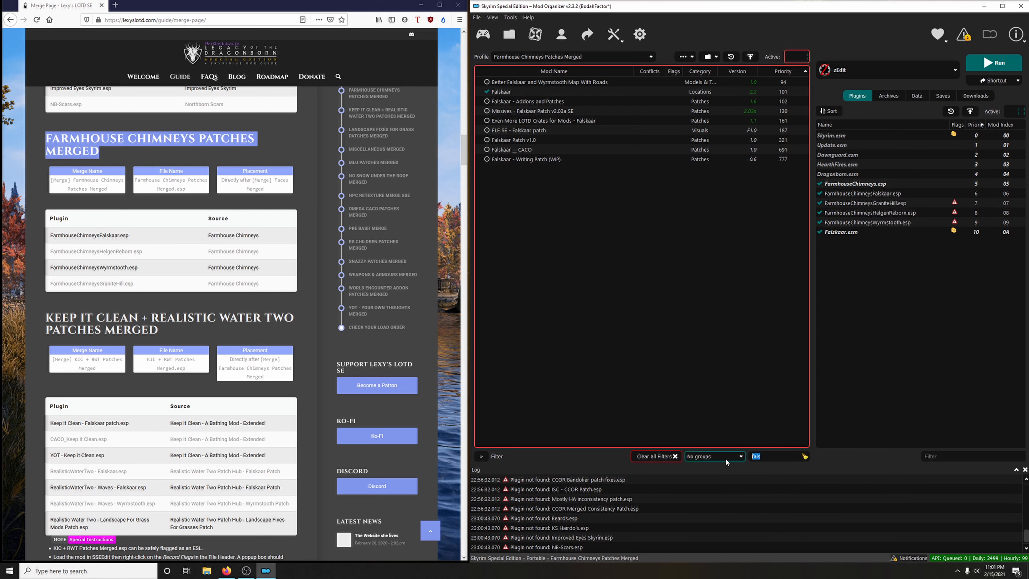
{"action": "type", "text": "granite"}
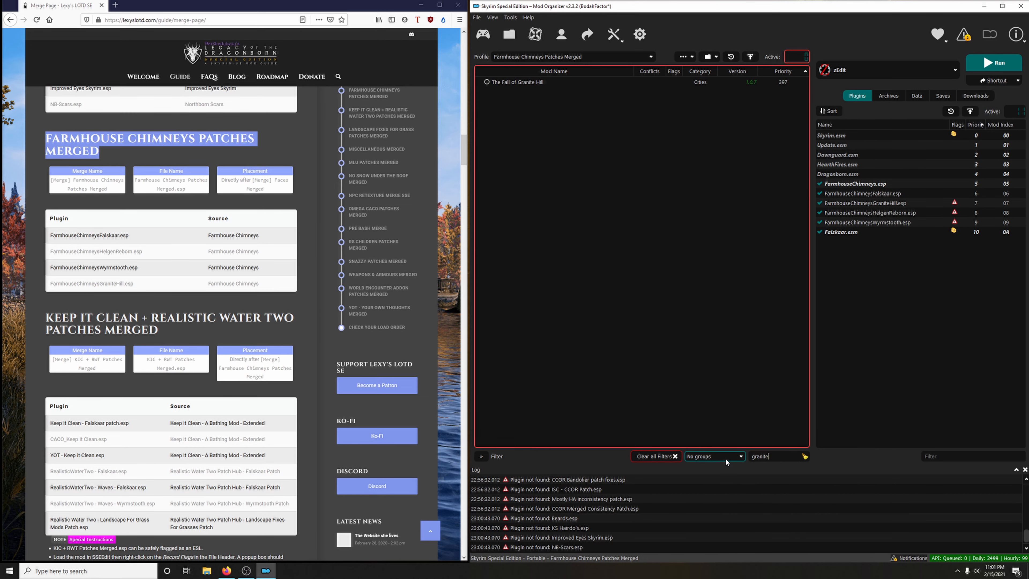
{"action": "left_click", "coordinate": [487, 82]}
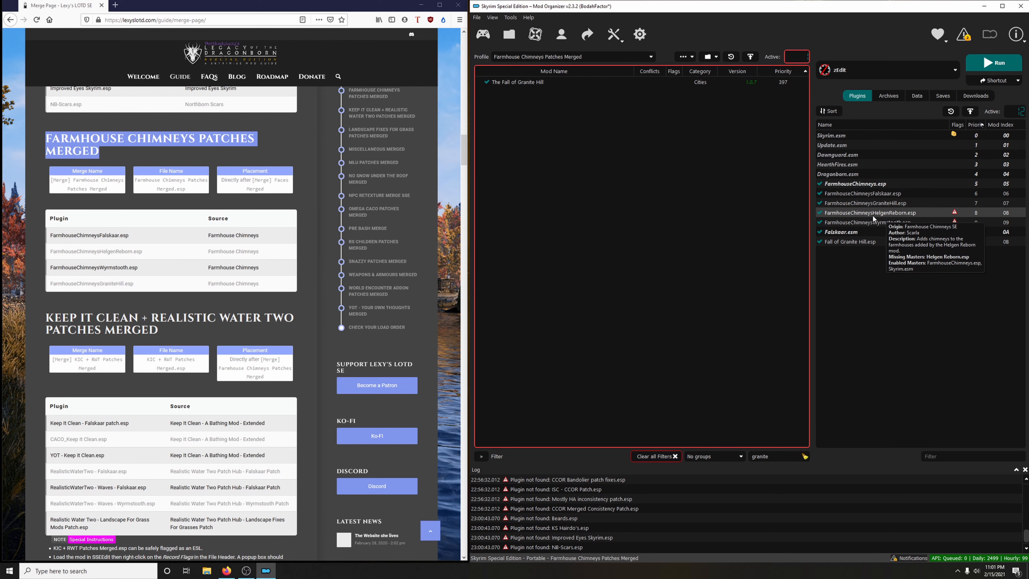
{"action": "left_click", "coordinate": [804, 457]}
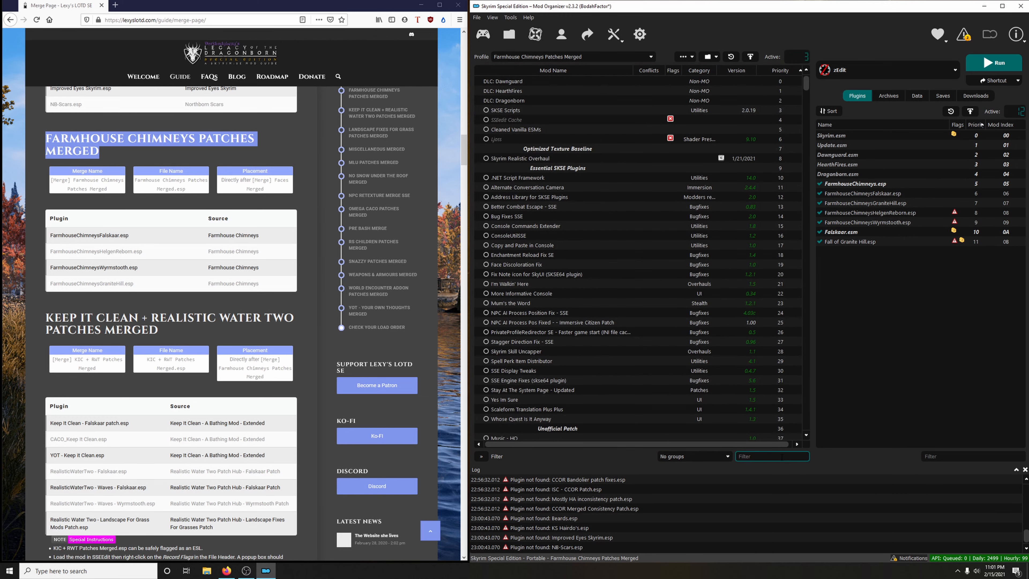
{"action": "type", "text": "helgen"}
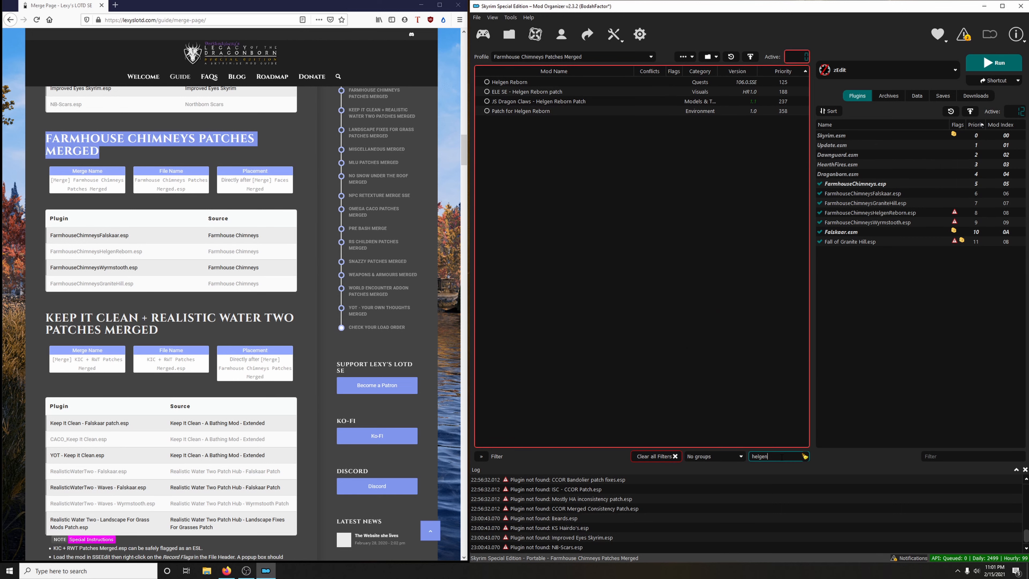
{"action": "left_click", "coordinate": [487, 82]}
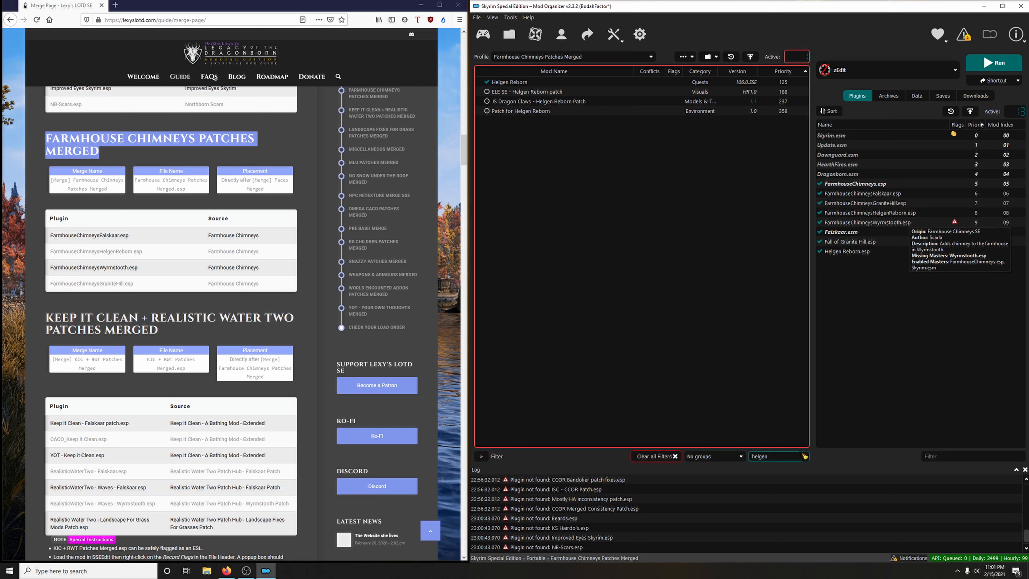
Step: Filter the mods for "wyrms" and enable Wyrmstooth as the master for its chimney patch
{"action": "left_click", "coordinate": [804, 456]}
{"action": "type", "text": "wyr"}
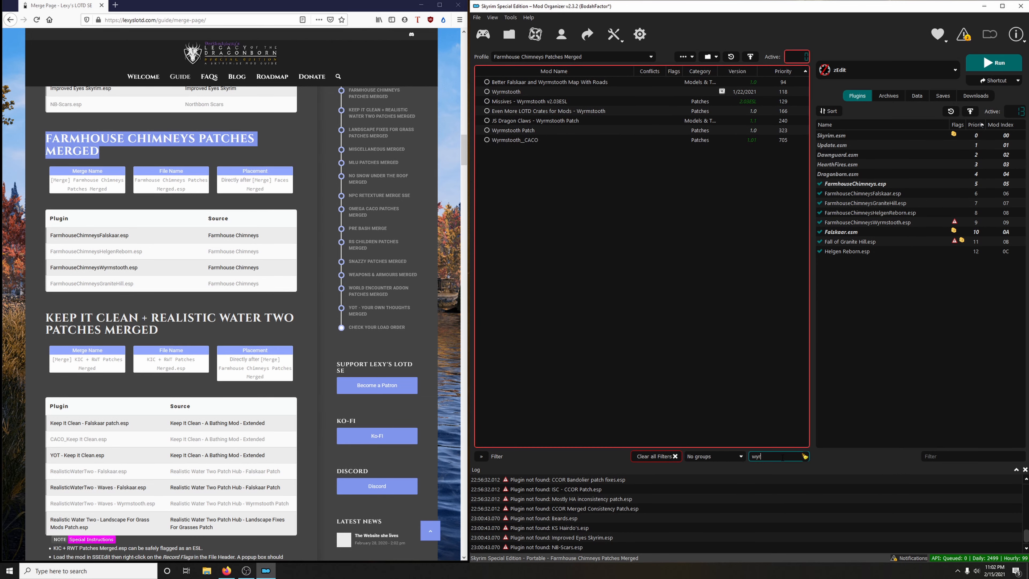
{"action": "type", "text": "ms"}
{"action": "left_click", "coordinate": [486, 91]}
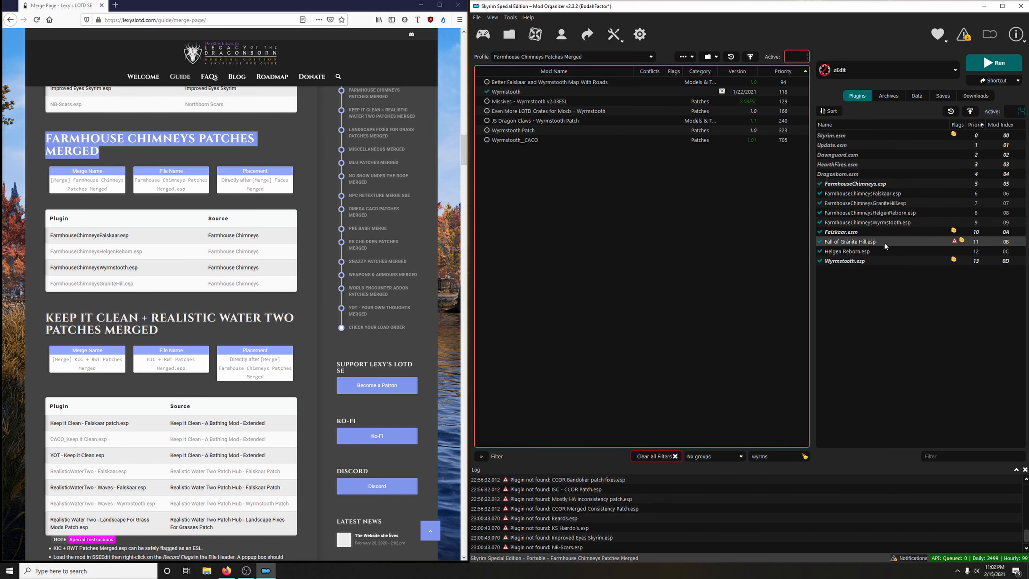
Step: Check the missing masters of Fall of Granite Hill.esp, filter the mods for "unoff" and enable Unofficial Skyrim Special Edition Patch
{"action": "mouse_move", "coordinate": [884, 242]}
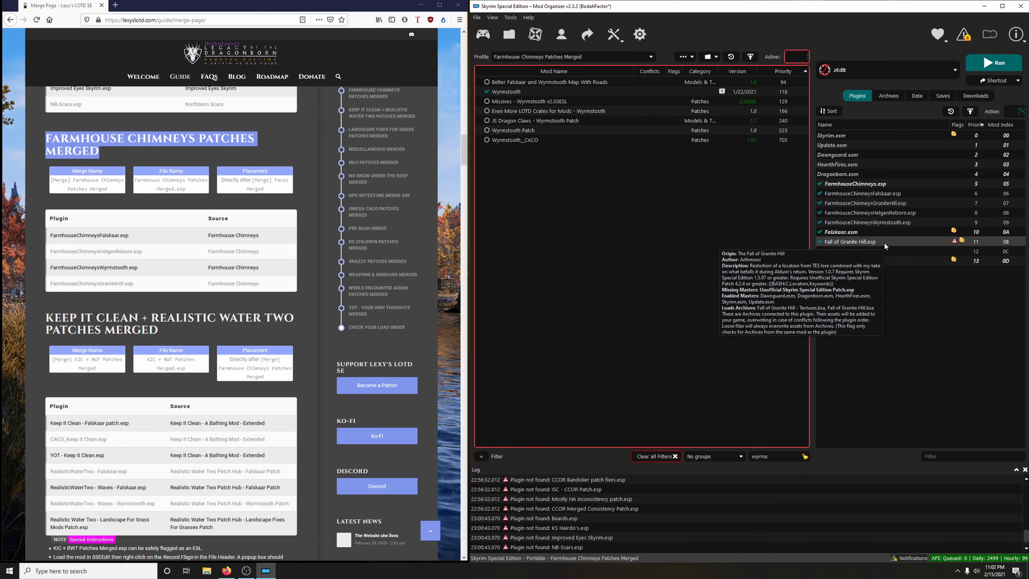
{"action": "left_click_drag", "start_coordinate": [778, 457], "coordinate": [690, 460]}
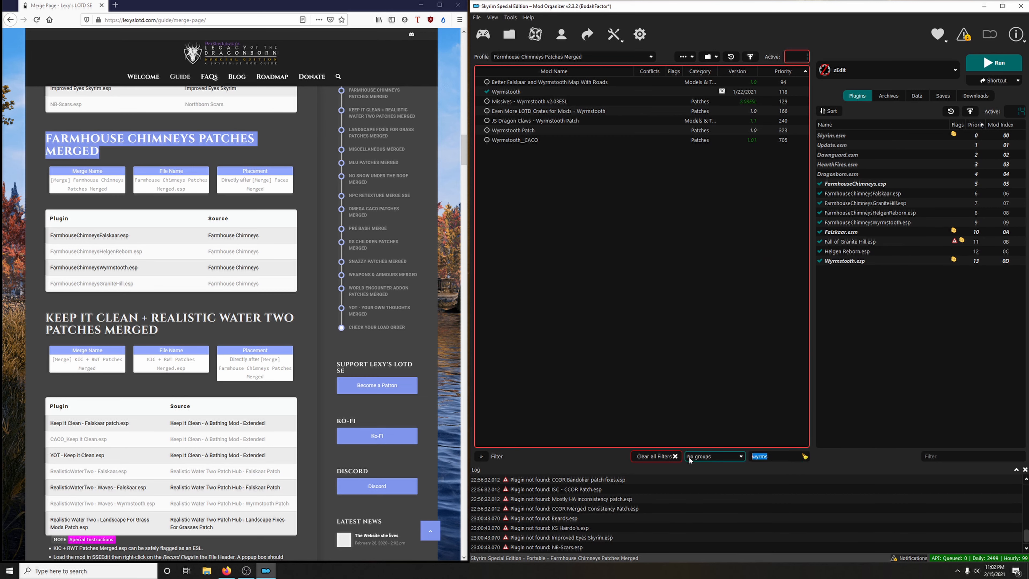
{"action": "type", "text": "unoff"}
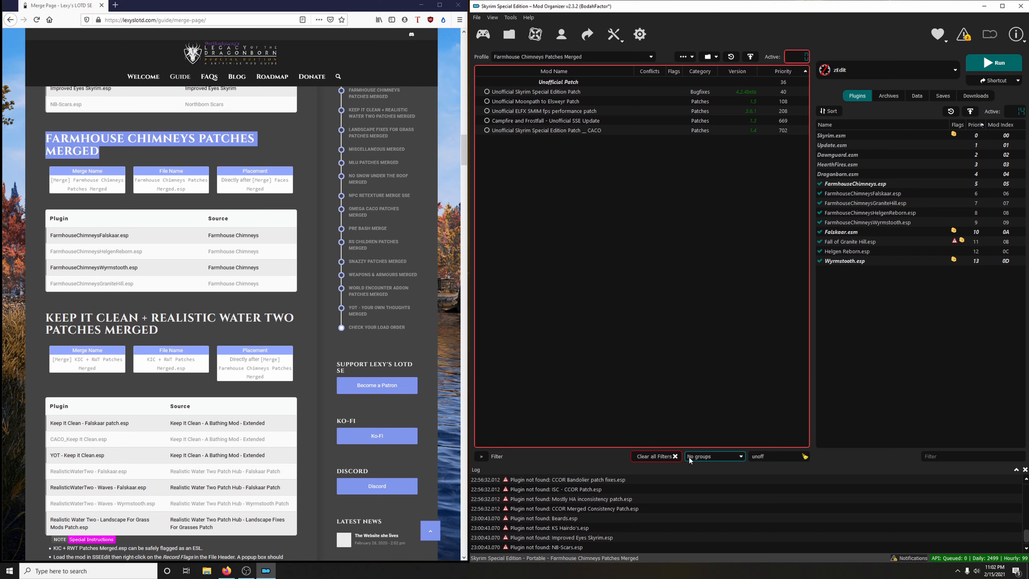
{"action": "left_click", "coordinate": [487, 92]}
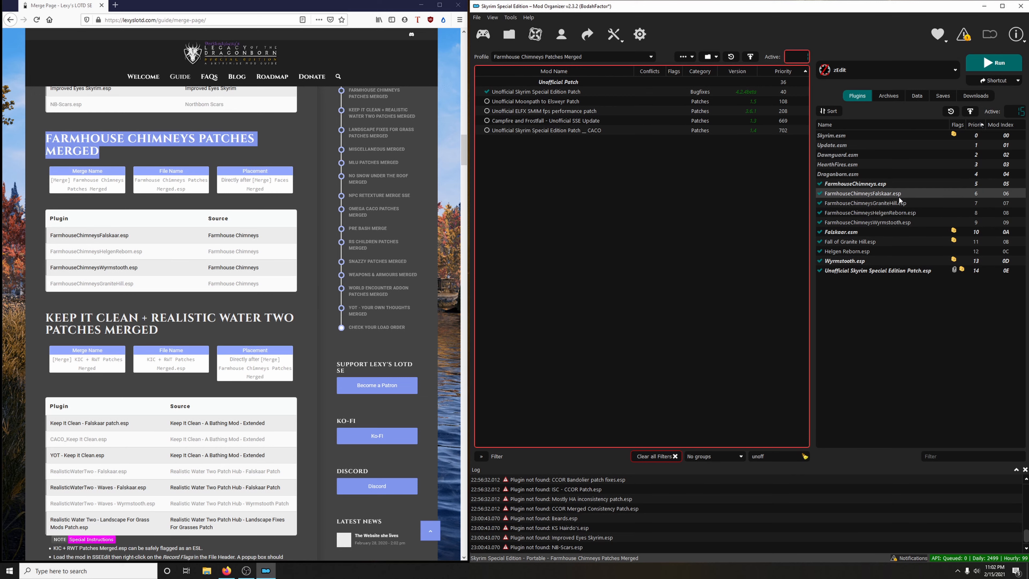
Step: Reorder the plugins so the four chimney patches load last and Unofficial Skyrim Special Edition Patch.esp comes directly after Dragonborn.esm
{"action": "left_click_drag", "start_coordinate": [897, 194], "coordinate": [900, 275]}
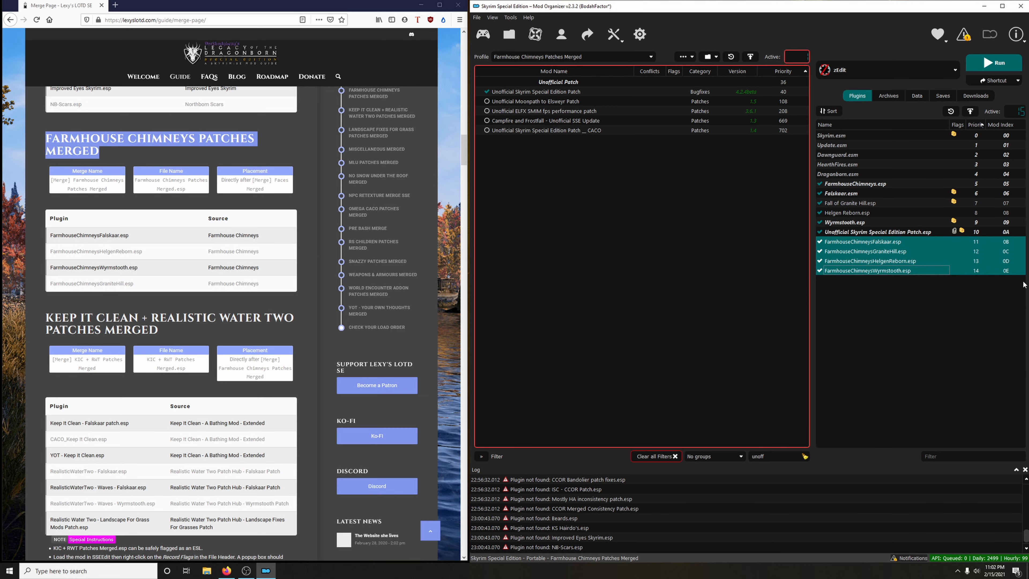
{"action": "left_click", "coordinate": [889, 312]}
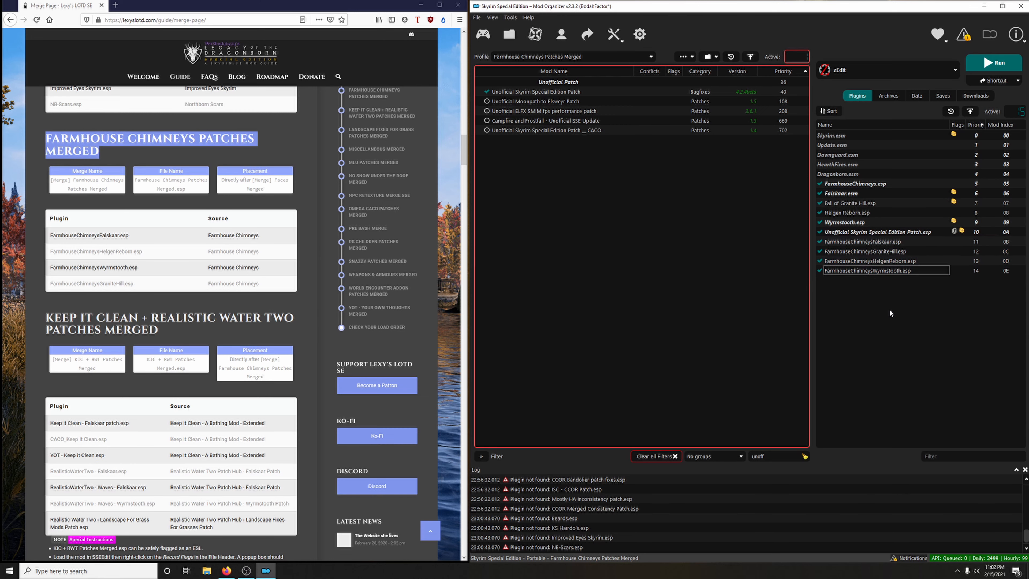
{"action": "left_click_drag", "start_coordinate": [870, 232], "coordinate": [870, 184]}
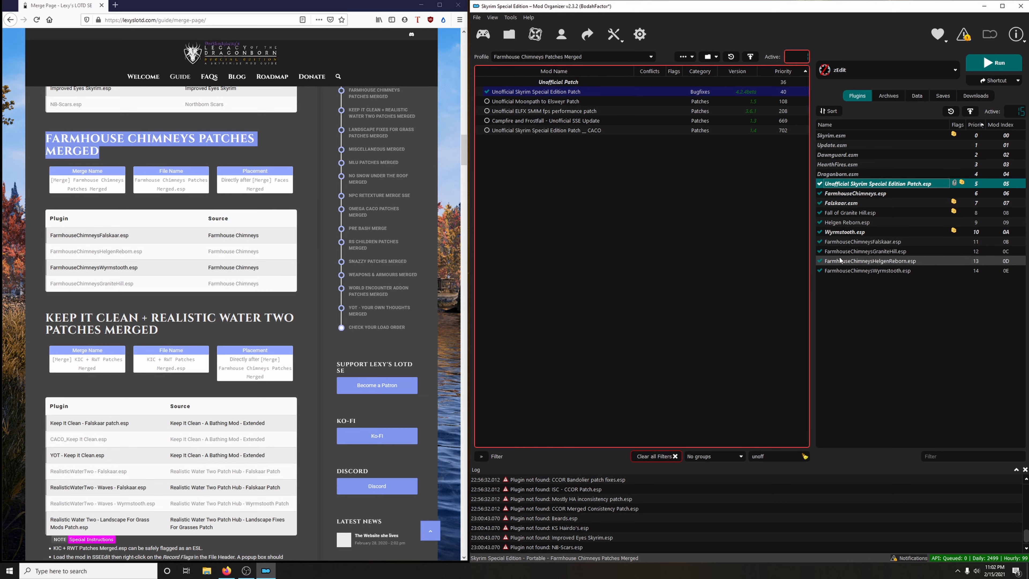
{"action": "mouse_move", "coordinate": [840, 260]}
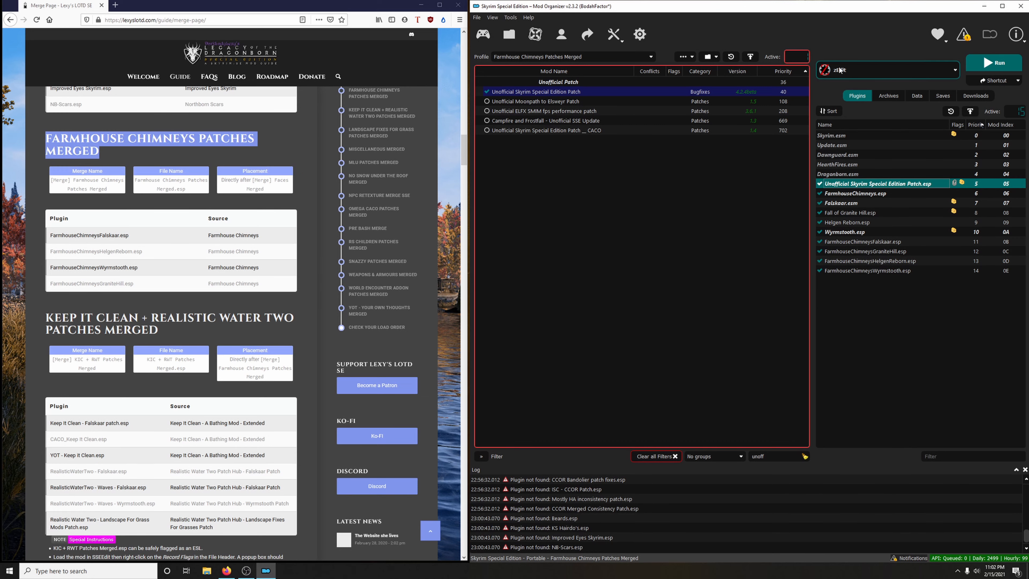
Step: Launch zEdit from Mod Organizer and start a Skyrim SE session in its merge mode
{"action": "left_click", "coordinate": [994, 63]}
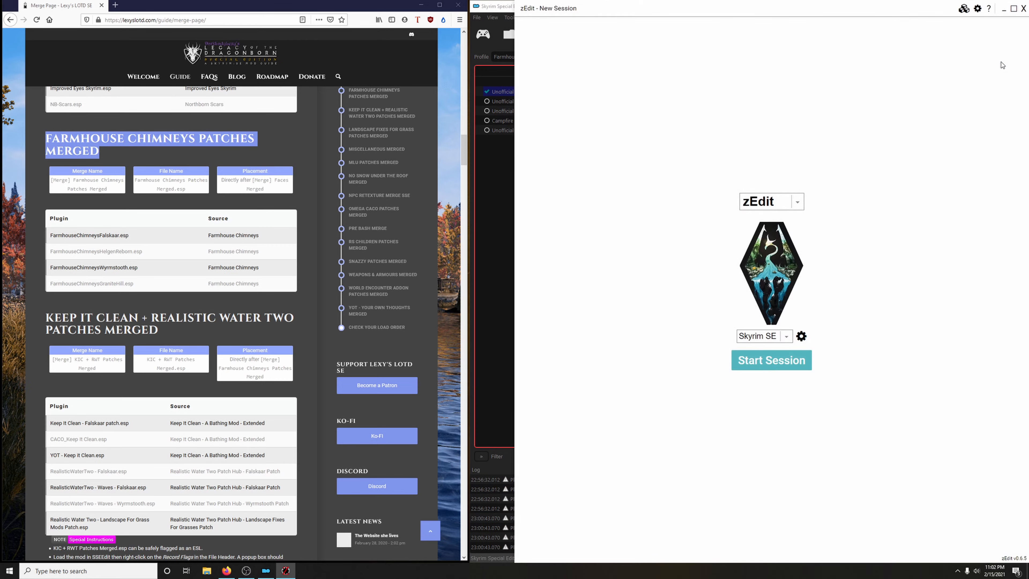
{"action": "left_click", "coordinate": [800, 206]}
{"action": "left_click", "coordinate": [758, 248]}
{"action": "left_click", "coordinate": [797, 365]}
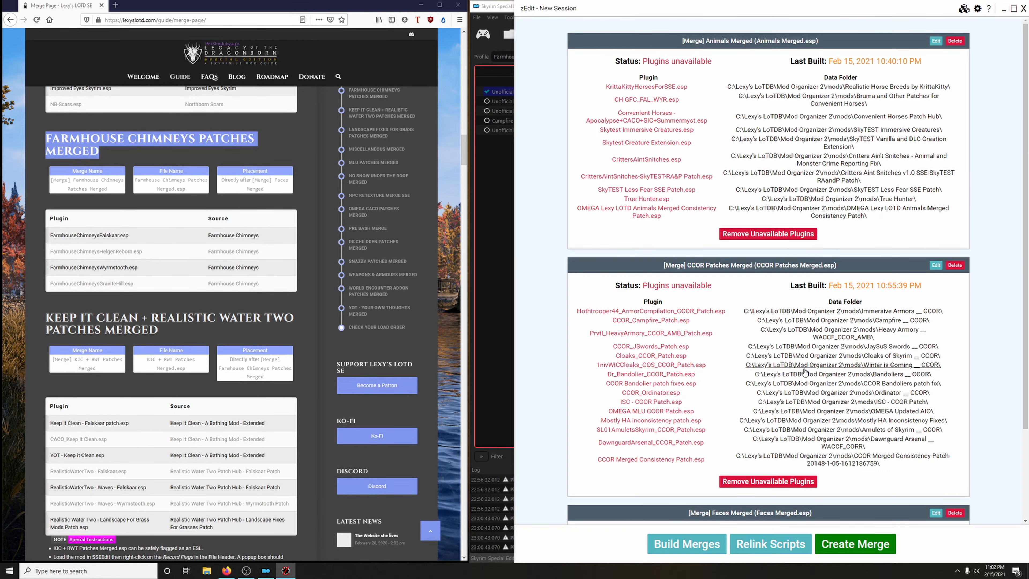
Step: Create a merge named [Merge] Farmhouse Chimneys Patches Merged from the guide's text, removing the [Merge] prefix from its filename
{"action": "scroll", "coordinate": [878, 439], "scroll_direction": "down", "scroll_amount": 3}
{"action": "left_click", "coordinate": [848, 547]}
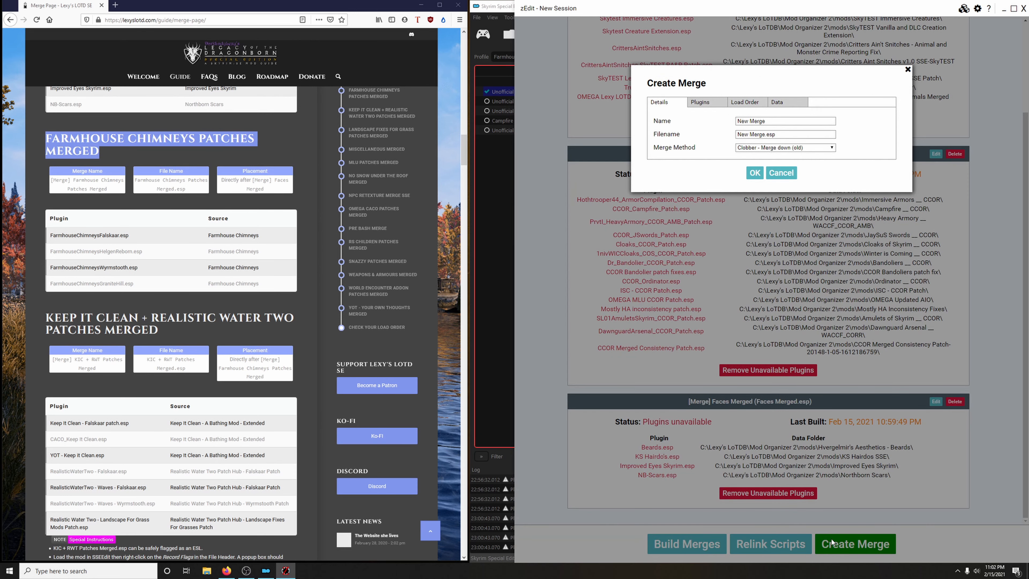
{"action": "left_click", "coordinate": [67, 195]}
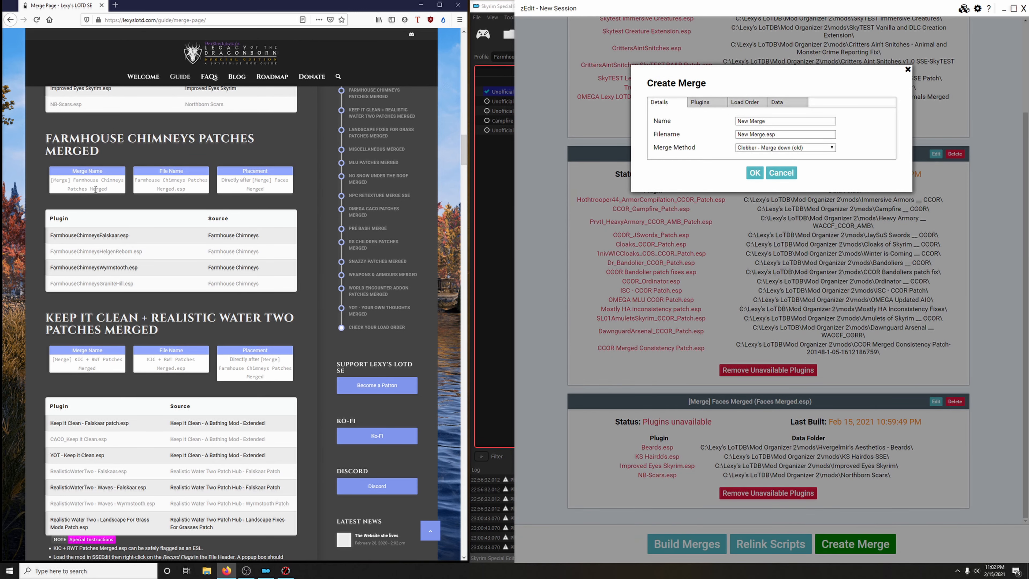
{"action": "left_click_drag", "start_coordinate": [108, 191], "coordinate": [49, 183]}
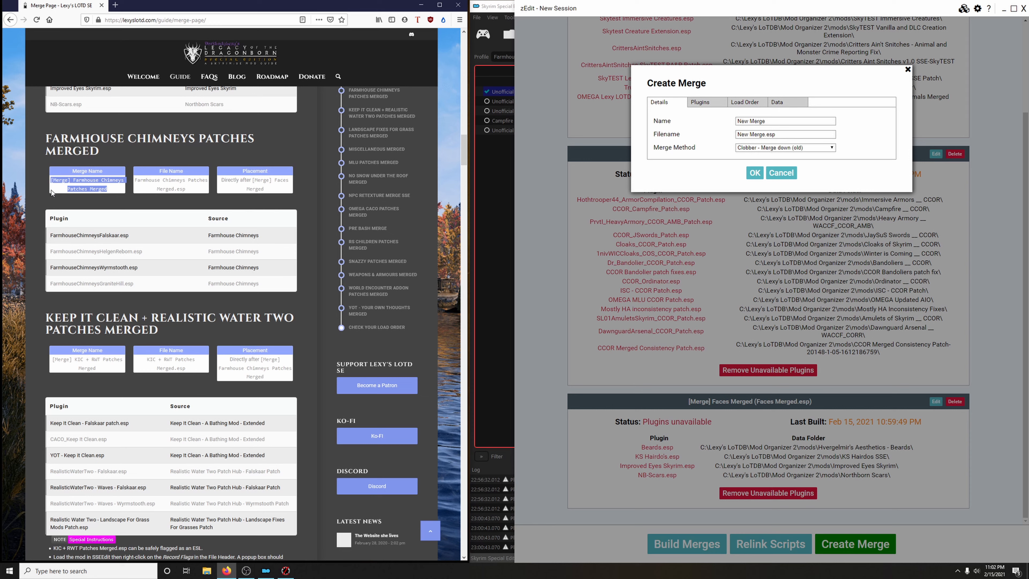
{"action": "right_click", "coordinate": [83, 179]}
{"action": "left_click", "coordinate": [119, 190]}
{"action": "left_click", "coordinate": [689, 124]}
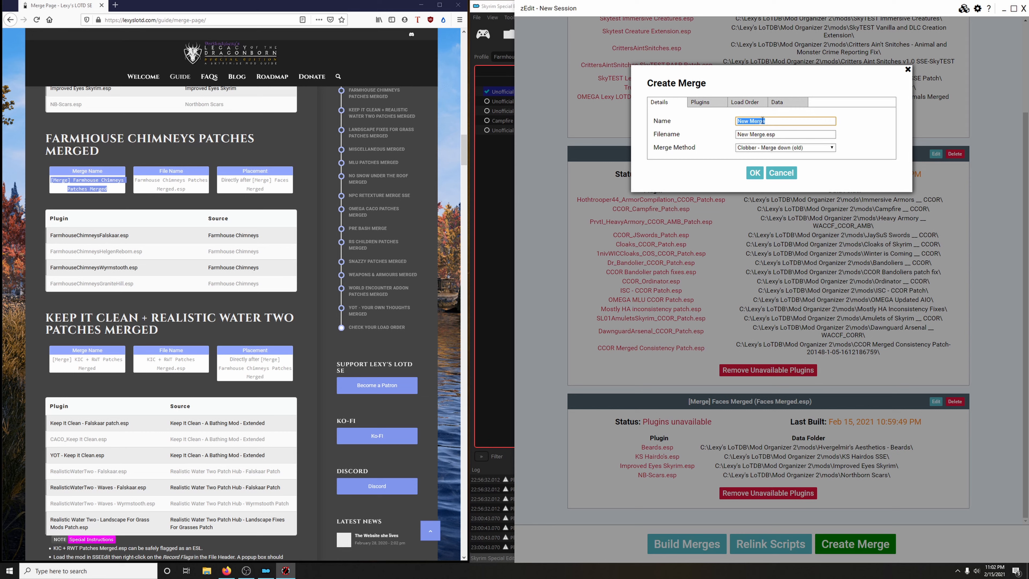
{"action": "key", "text": "ctrl+v"}
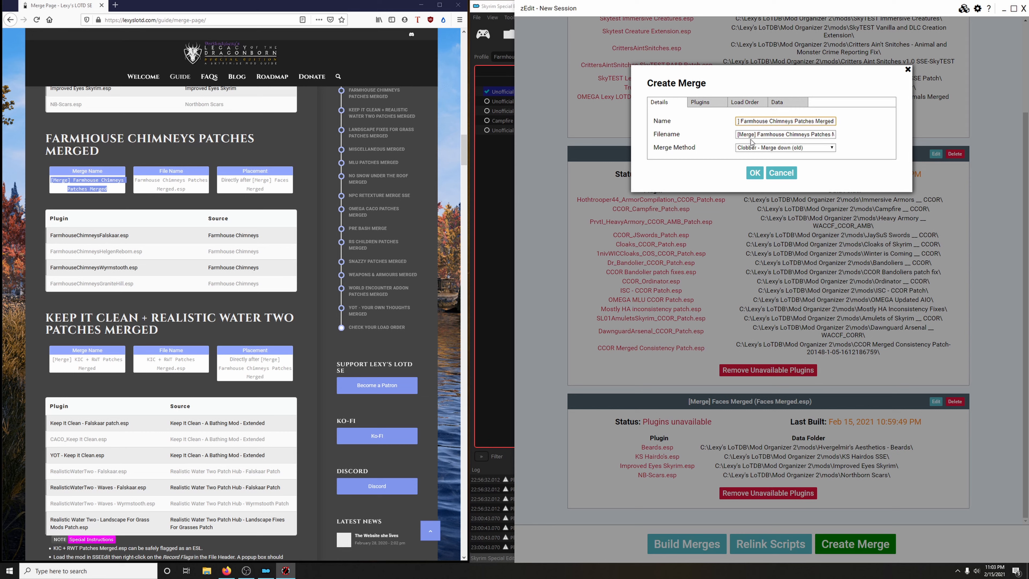
{"action": "left_click", "coordinate": [757, 134]}
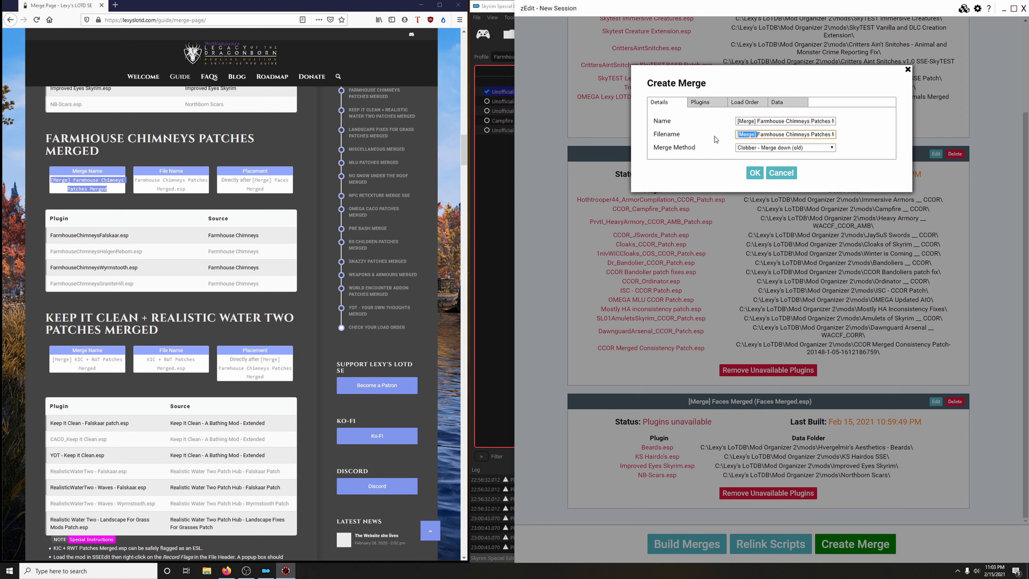
{"action": "key", "text": "BackSpace"}
Step: Add the Falskaar, GraniteHill, HelgenReborn and Wyrmstooth FarmhouseChimneys plugins to the merge, check its load order and confirm
{"action": "left_click", "coordinate": [710, 100]}
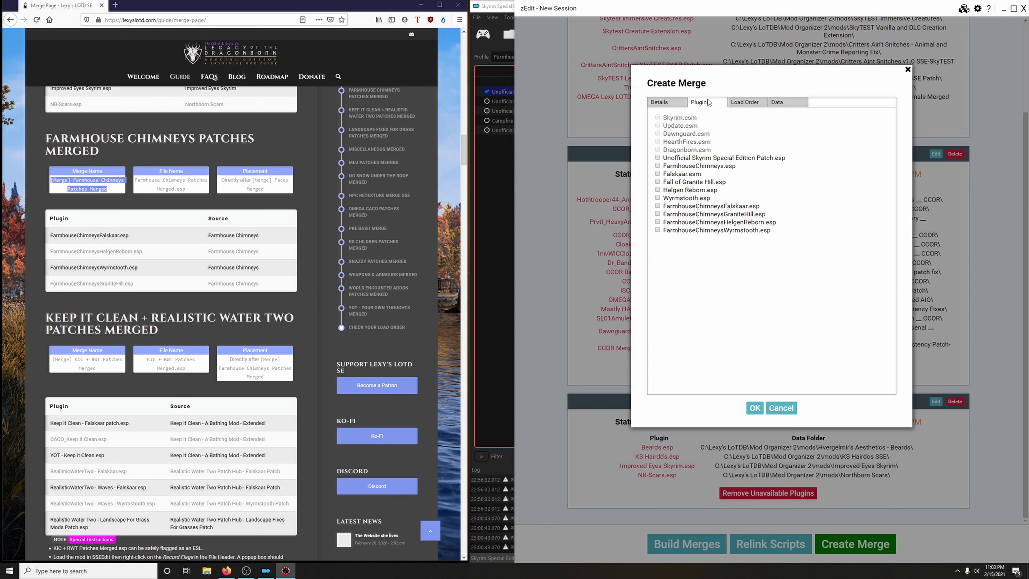
{"action": "left_click", "coordinate": [657, 230]}
{"action": "left_click", "coordinate": [657, 221]}
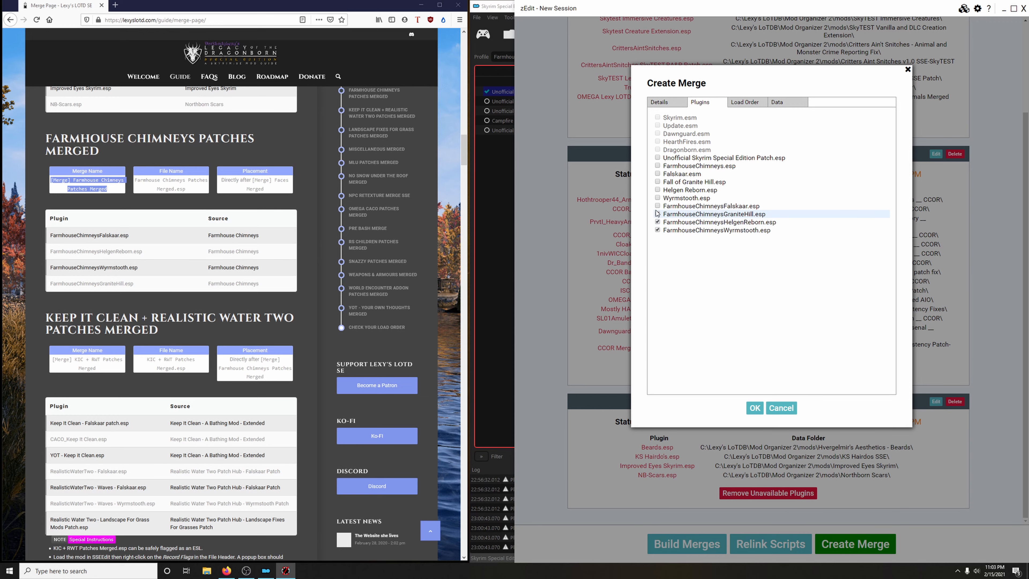
{"action": "left_click", "coordinate": [658, 214]}
{"action": "left_click", "coordinate": [657, 205]}
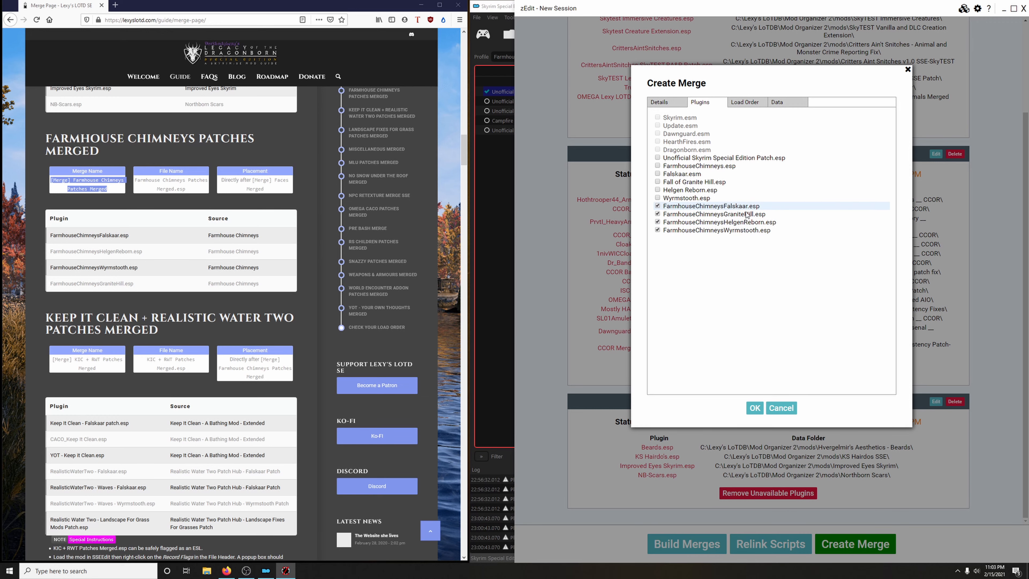
{"action": "left_click", "coordinate": [748, 104]}
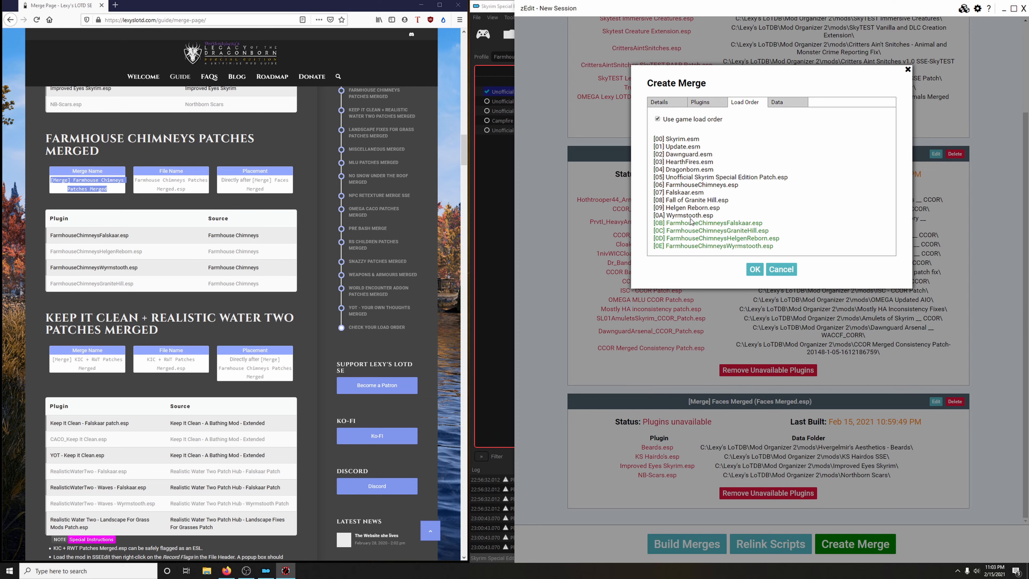
{"action": "left_click", "coordinate": [755, 269]}
Step: Build the [Merge] Farmhouse Chimneys Patches Merged merge, show its build log, and close zEdit
{"action": "scroll", "coordinate": [874, 350], "scroll_direction": "down", "scroll_amount": 3}
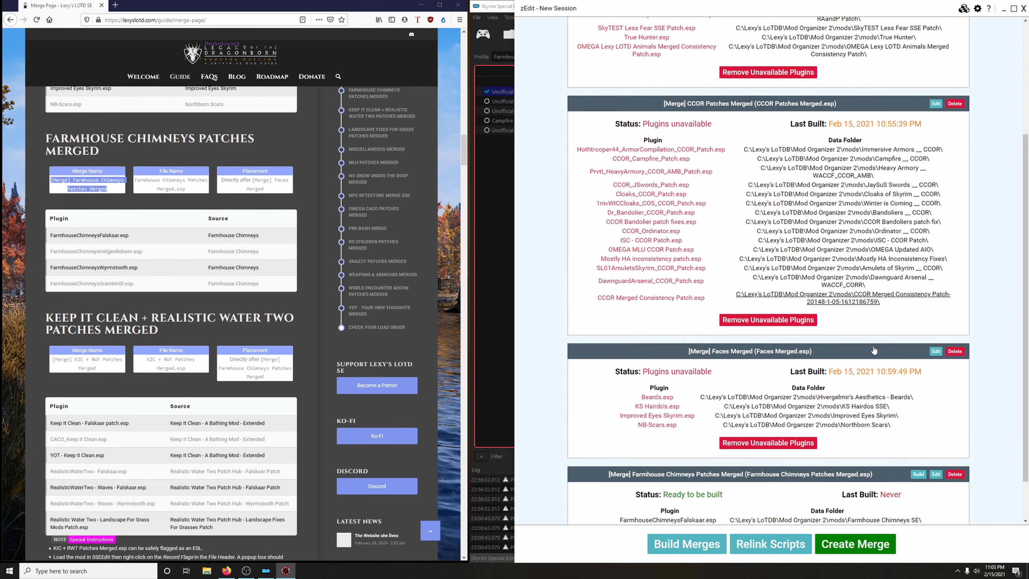
{"action": "scroll", "coordinate": [874, 349], "scroll_direction": "down", "scroll_amount": 1}
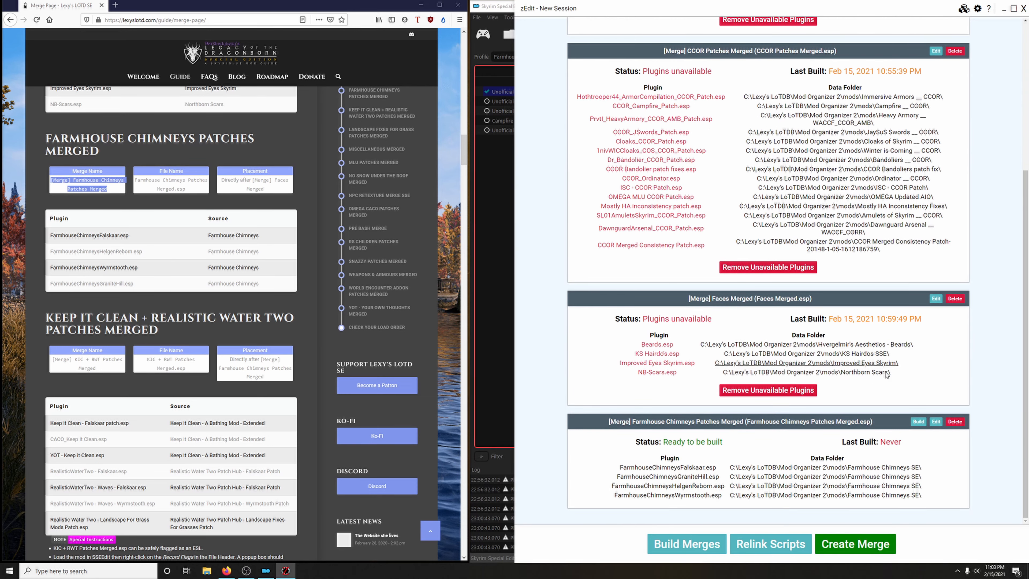
{"action": "left_click", "coordinate": [918, 424]}
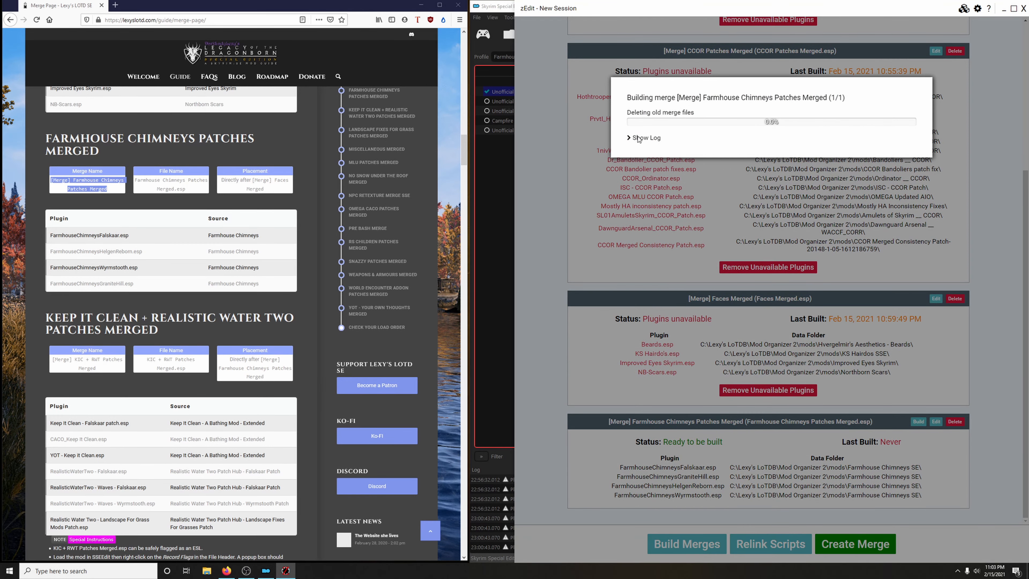
{"action": "left_click", "coordinate": [644, 138]}
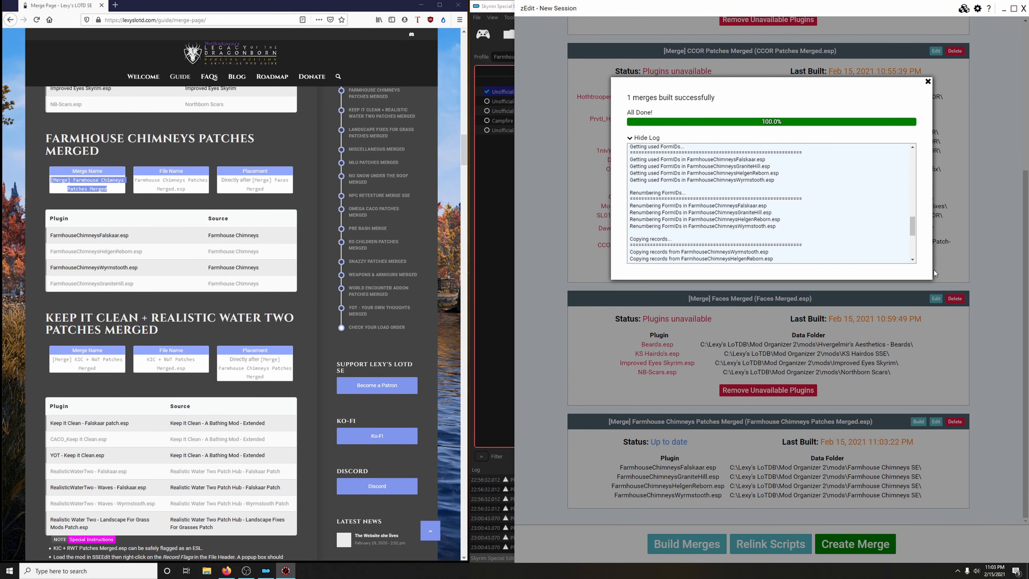
{"action": "left_click", "coordinate": [928, 82]}
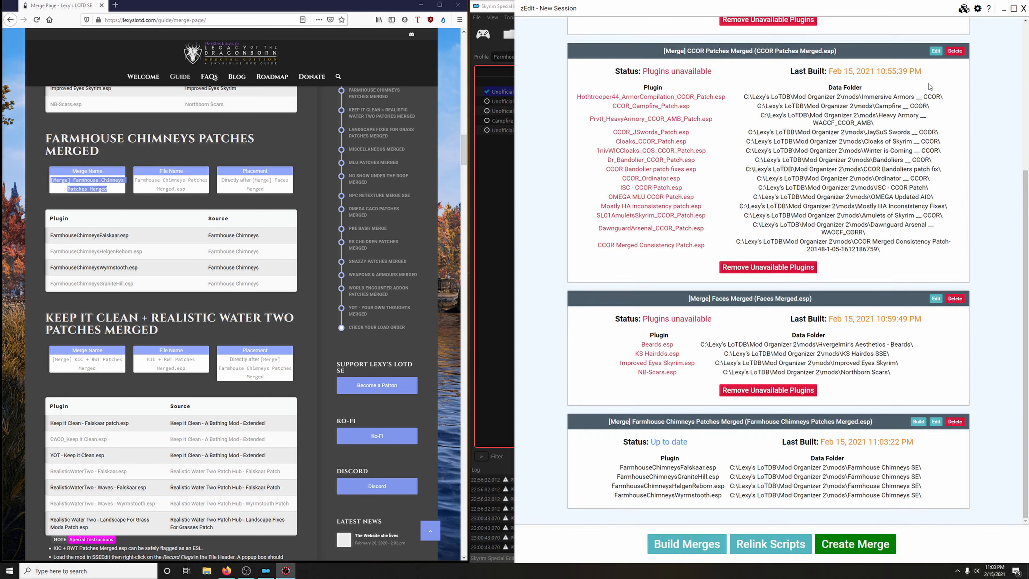
{"action": "left_click", "coordinate": [1023, 8]}
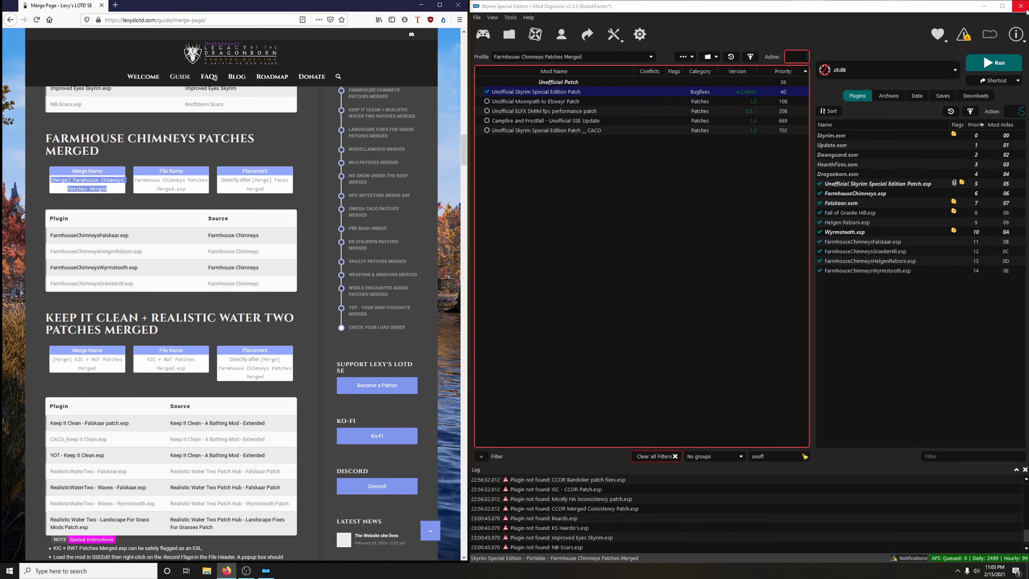
Step: Clear the mod filter and switch to the Legacy of the Dragonborn - Special Edition profile
{"action": "left_click", "coordinate": [805, 456]}
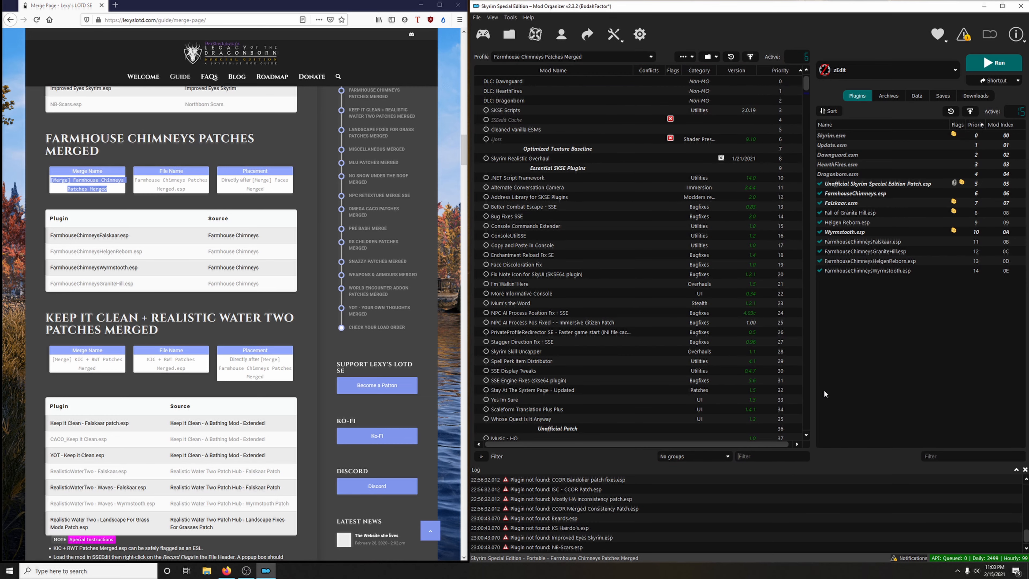
{"action": "left_click", "coordinate": [581, 58]}
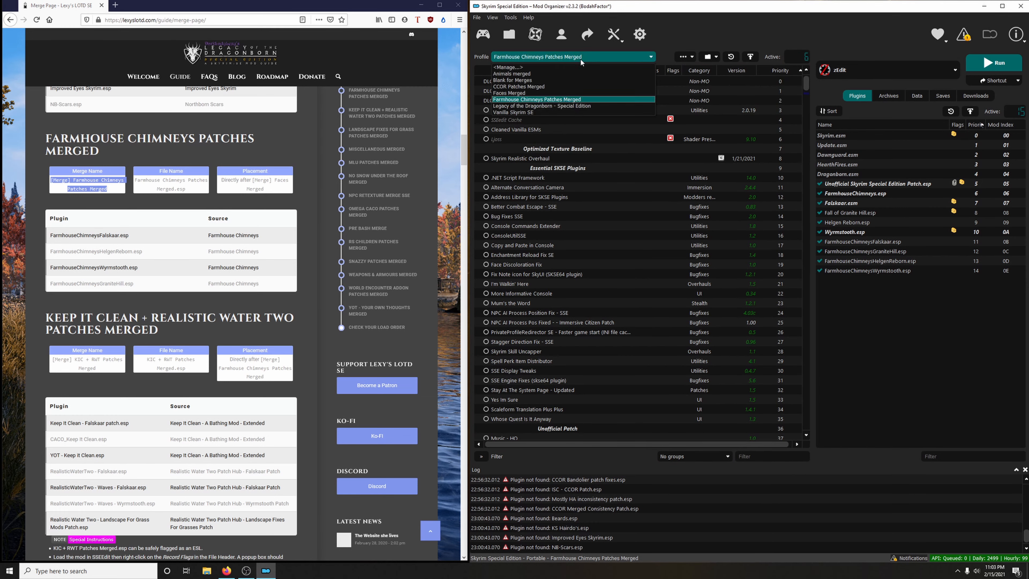
{"action": "left_click", "coordinate": [569, 110]}
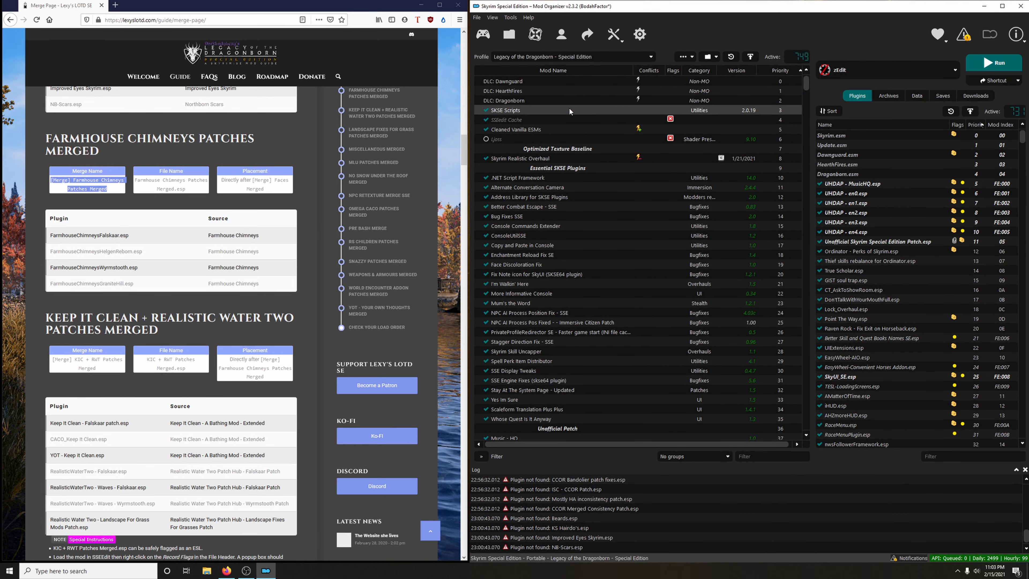
Step: Move [Merge] Farmhouse Chimneys Patches Merged directly after [Merge] Faces Merged in the mod list and enable it
{"action": "left_click_drag", "start_coordinate": [807, 84], "coordinate": [807, 430]}
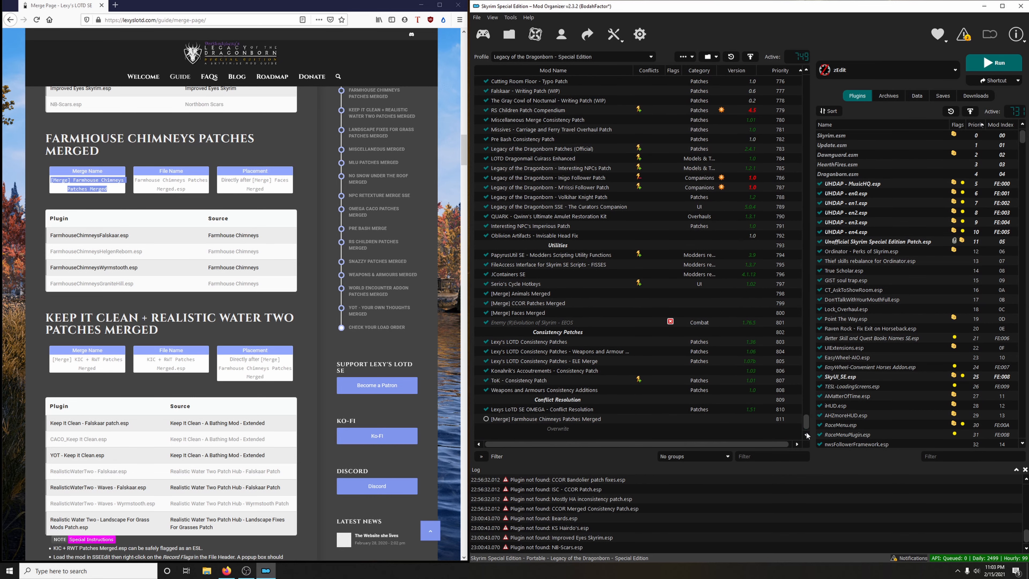
{"action": "left_click_drag", "start_coordinate": [524, 420], "coordinate": [486, 318]}
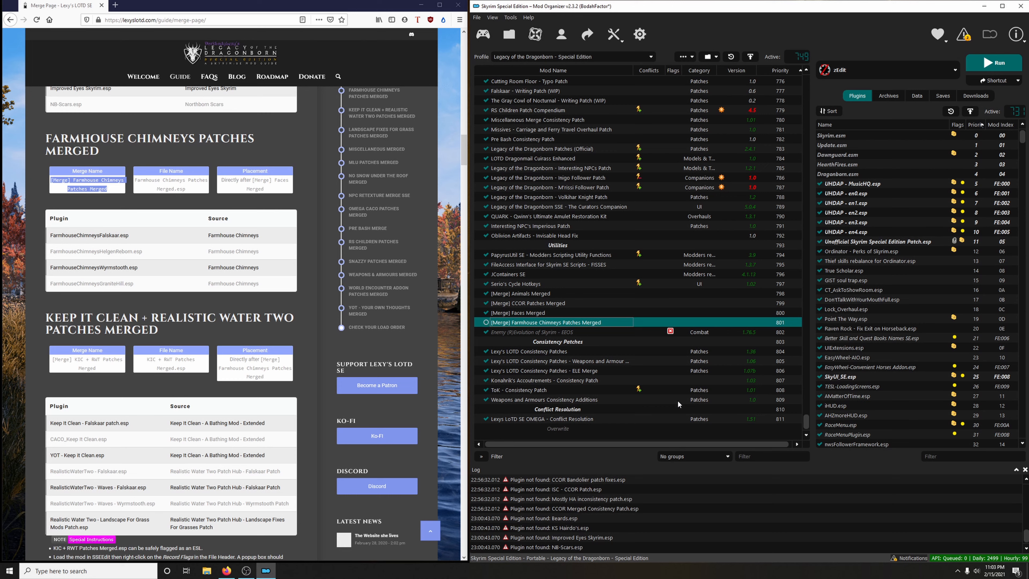
{"action": "left_click", "coordinate": [486, 322]}
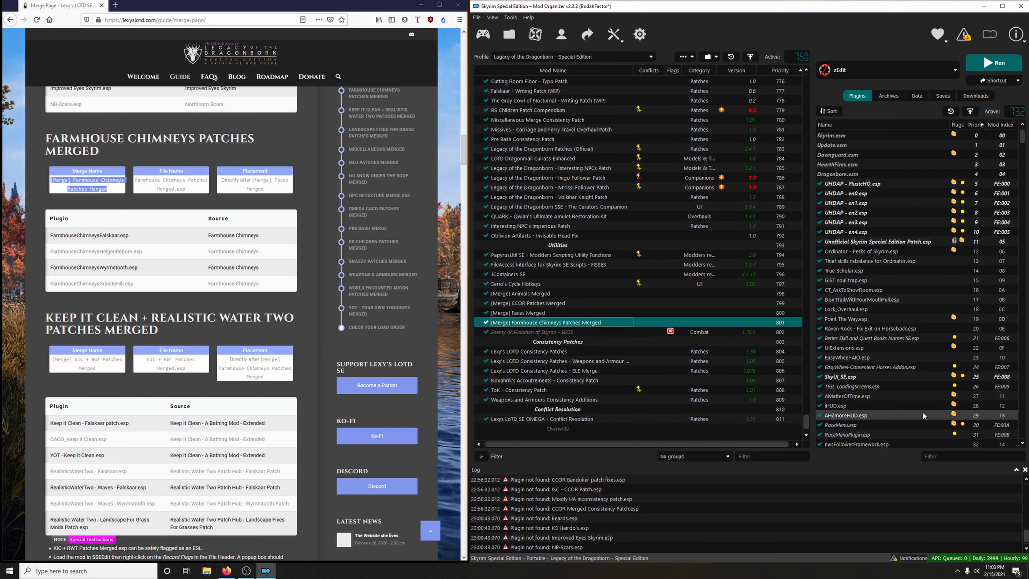
Step: Deactivate the source plugins of [Merge] Farmhouse Chimneys Patches Merged with Merge Plugins Hide and close the merge list
{"action": "scroll", "coordinate": [924, 415], "scroll_direction": "down", "scroll_amount": 6}
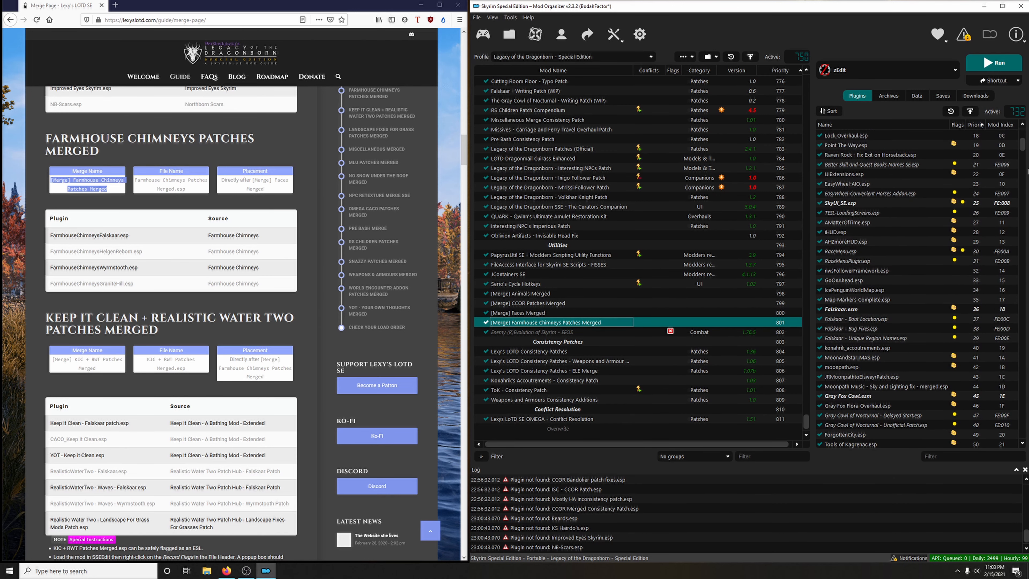
{"action": "left_click_drag", "start_coordinate": [1022, 146], "coordinate": [1023, 430]}
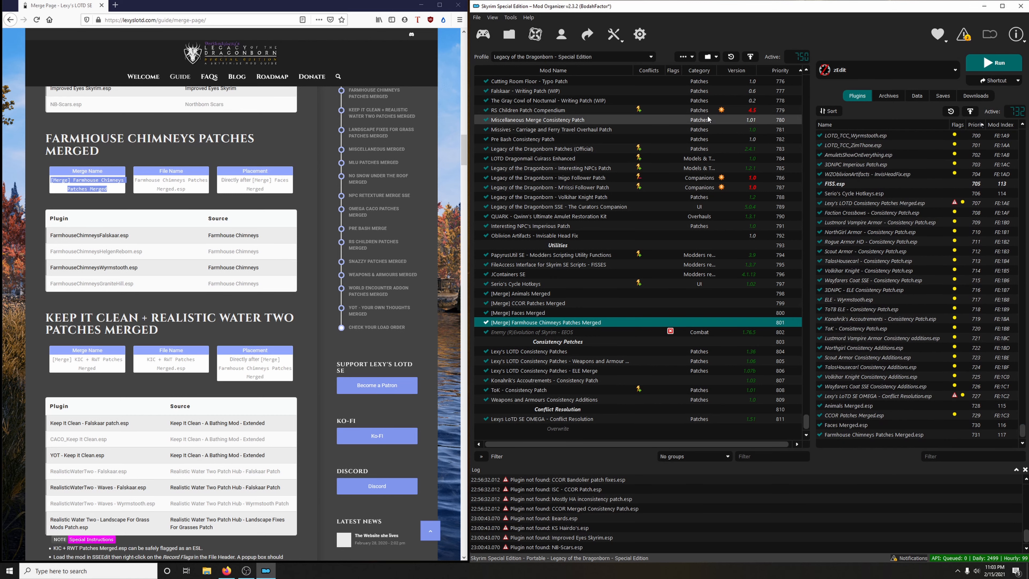
{"action": "left_click", "coordinate": [614, 35]}
{"action": "mouse_move", "coordinate": [623, 77]}
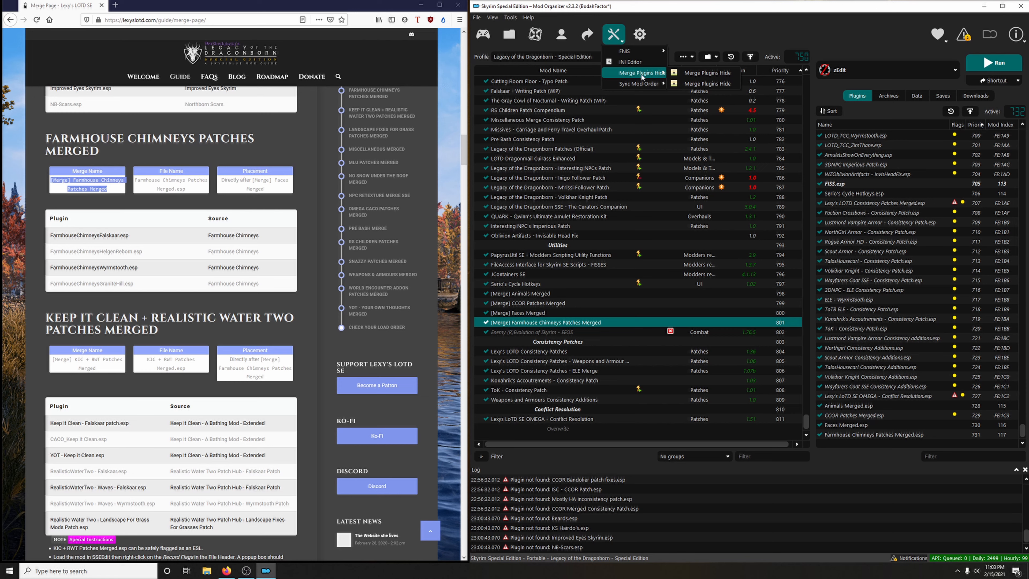
{"action": "left_click", "coordinate": [701, 83]}
{"action": "left_click", "coordinate": [475, 231]}
{"action": "right_click", "coordinate": [475, 231]}
{"action": "left_click", "coordinate": [468, 244]}
{"action": "right_click", "coordinate": [453, 232]}
{"action": "left_click", "coordinate": [469, 238]}
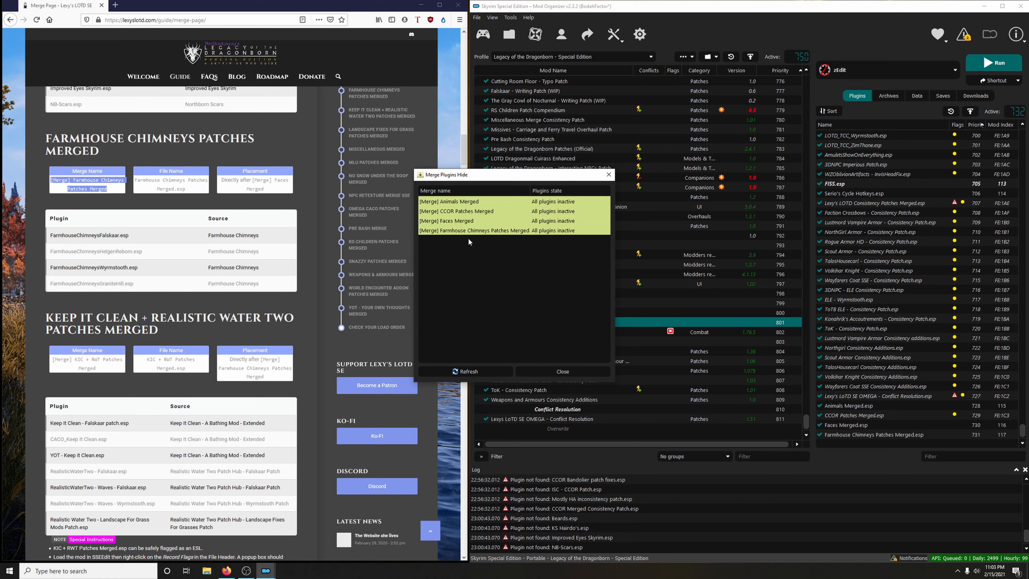
{"action": "left_click", "coordinate": [551, 372]}
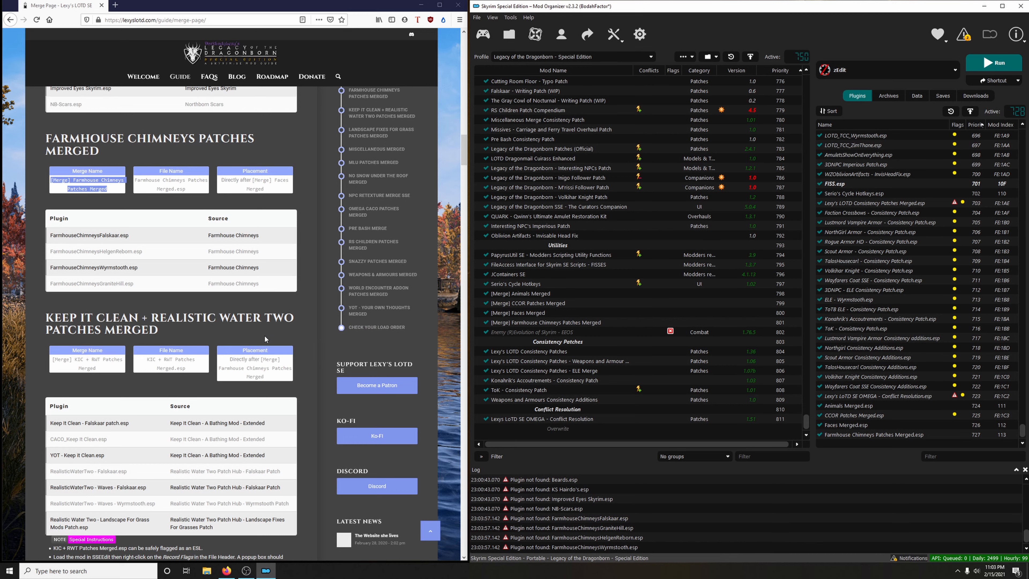
Step: Copy the guide's section heading "Keep It Clean + Realistic Water Two Patches Merged"
{"action": "scroll", "coordinate": [264, 335], "scroll_direction": "down", "scroll_amount": 5}
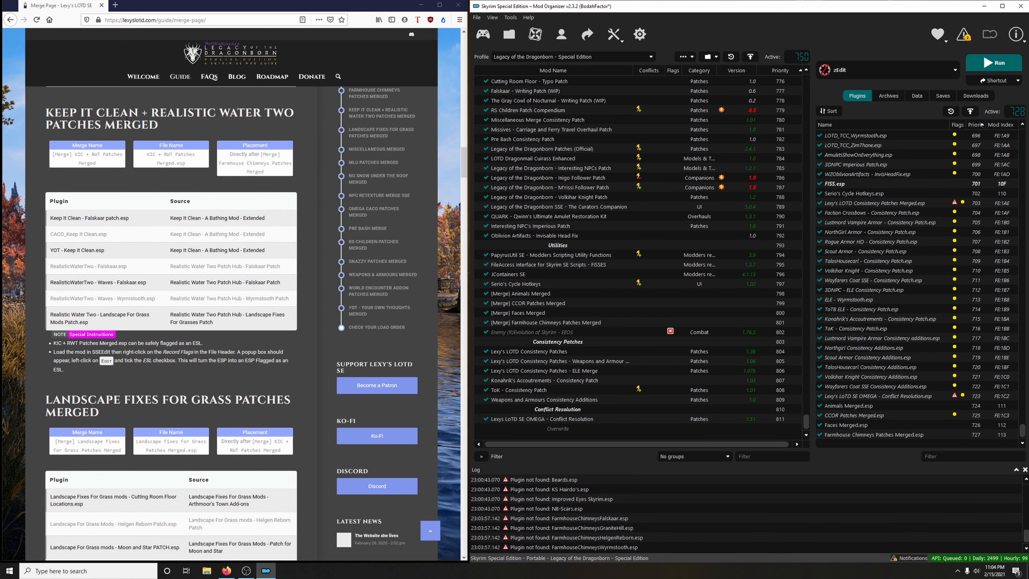
{"action": "mouse_move", "coordinate": [159, 125]}
{"action": "left_mouse_down"}
{"action": "mouse_move", "coordinate": [45, 111]}
{"action": "mouse_move", "coordinate": [168, 113]}
{"action": "mouse_move", "coordinate": [159, 127]}
{"action": "left_mouse_up"}
{"action": "left_click", "coordinate": [68, 112]}
{"action": "right_click", "coordinate": [153, 114]}
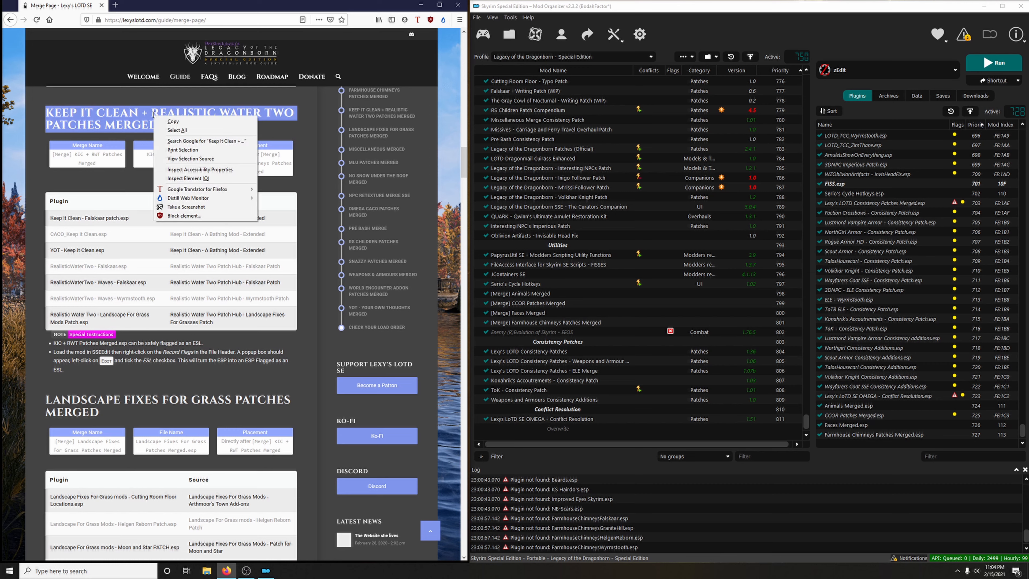
{"action": "left_click", "coordinate": [173, 121]}
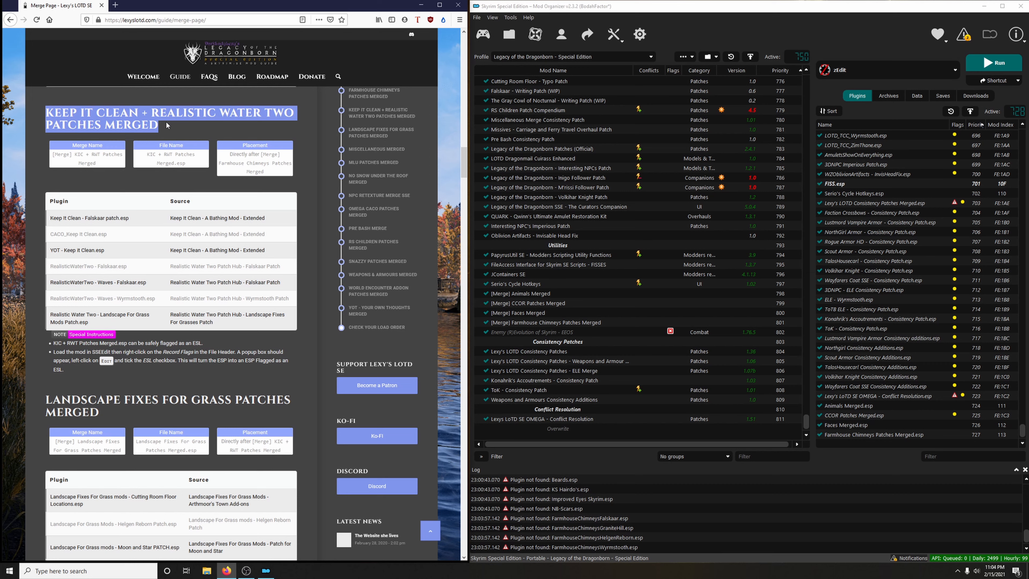
Step: Switch Mod Organizer to the Blank for Merges profile
{"action": "left_click", "coordinate": [574, 52]}
{"action": "left_click", "coordinate": [532, 58]}
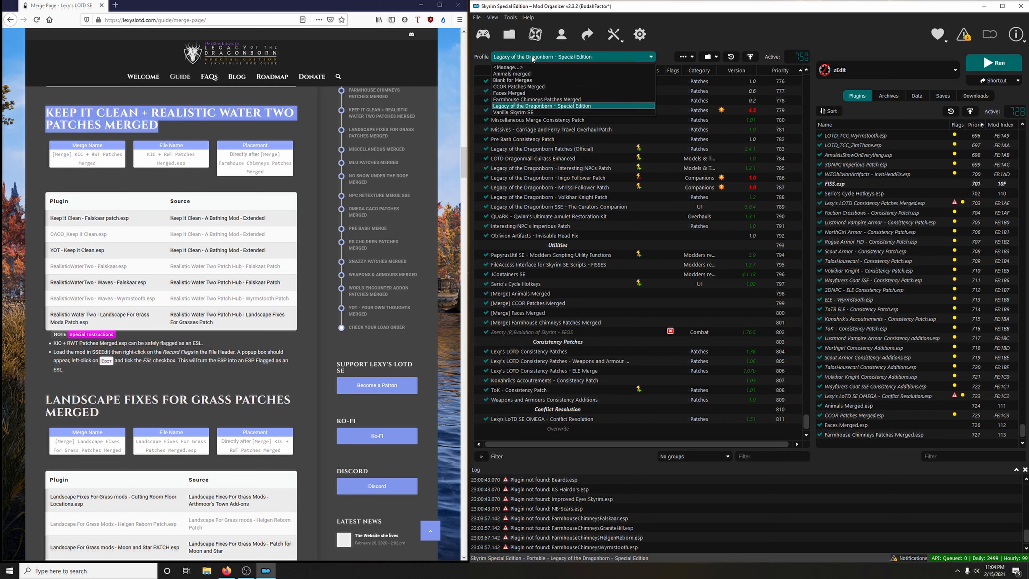
{"action": "left_click", "coordinate": [520, 81]}
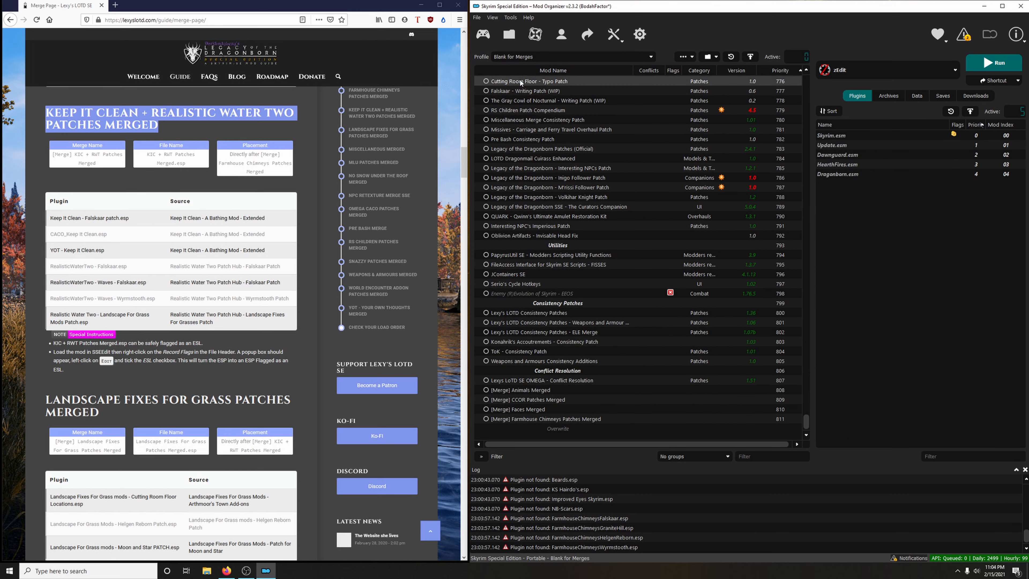
Step: Copy the Blank for Merges profile as Keep It Clean + Realistic Water Two Patches Merged and switch to the new profile
{"action": "left_click", "coordinate": [565, 38]}
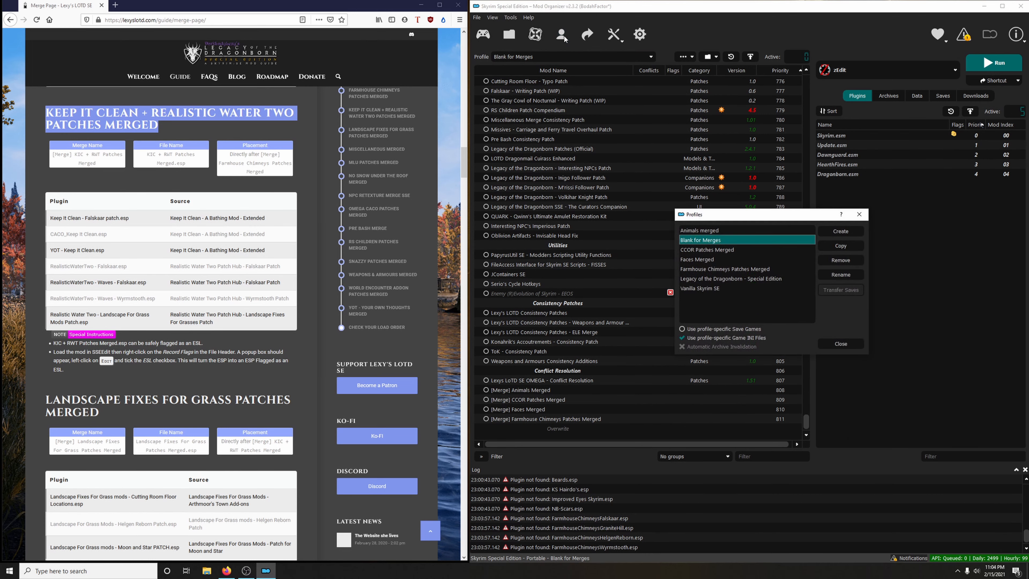
{"action": "left_click", "coordinate": [840, 246]}
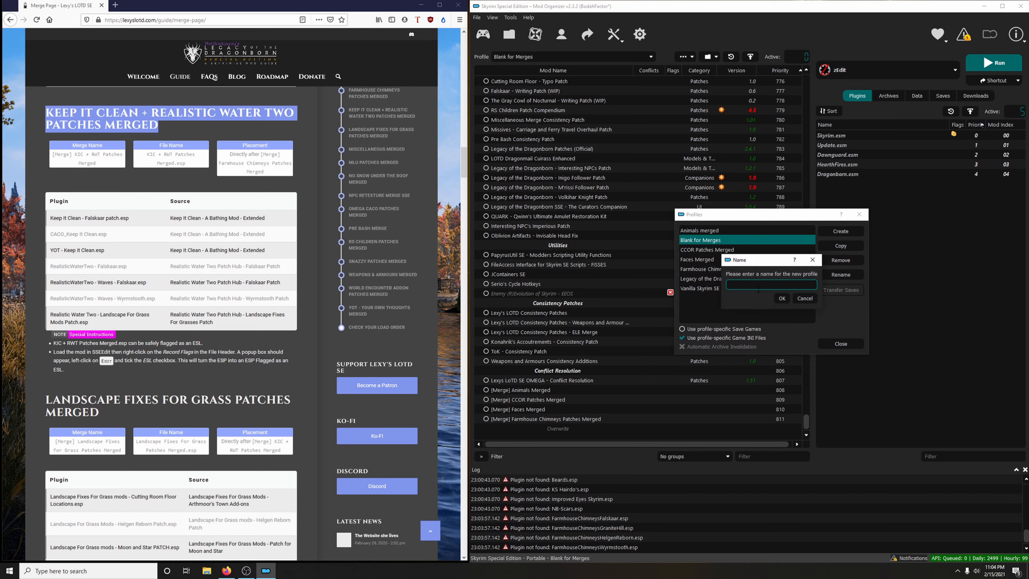
{"action": "right_click", "coordinate": [751, 283]}
{"action": "left_click", "coordinate": [768, 334]}
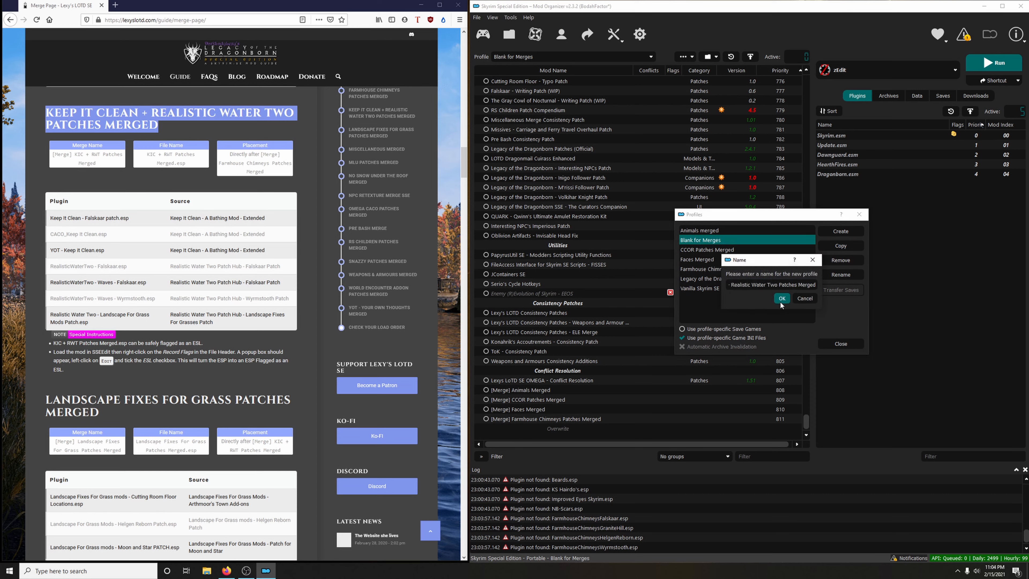
{"action": "left_click", "coordinate": [797, 297]}
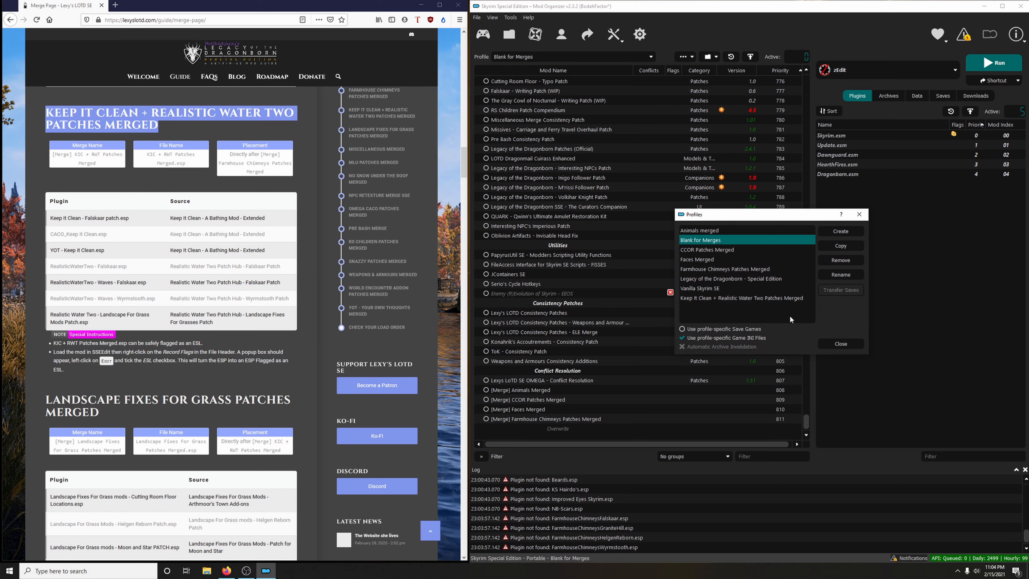
{"action": "left_click", "coordinate": [841, 344]}
{"action": "left_click", "coordinate": [579, 59]}
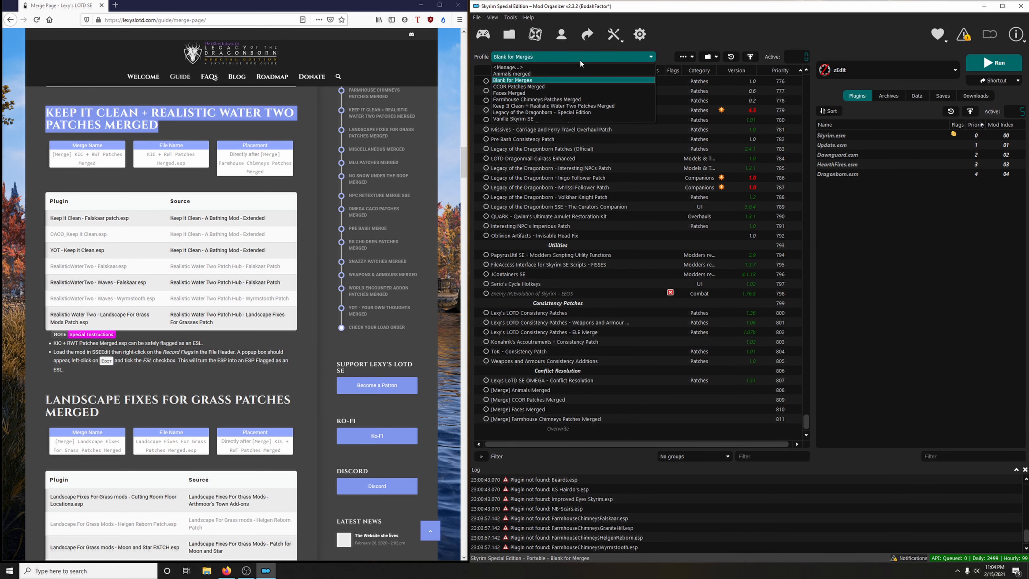
{"action": "left_click", "coordinate": [516, 106]}
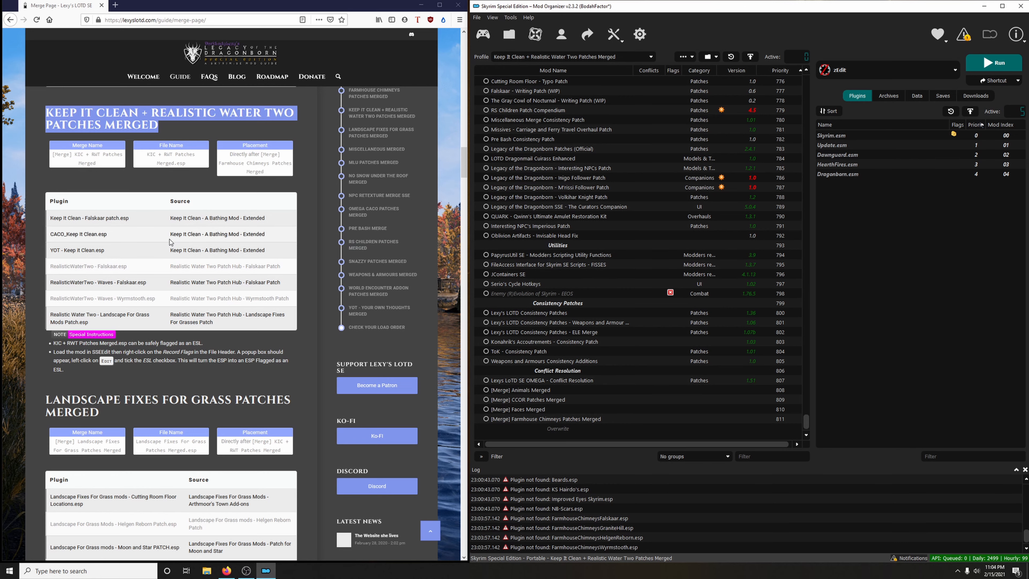
Step: Filter the mods for "keep it clean", enable Keep It Clean - A Bathing mod, and move Keep It Clean.esp above CACO_Keep It Clean.esp
{"action": "left_click", "coordinate": [764, 456]}
{"action": "type", "text": "keep it clean"}
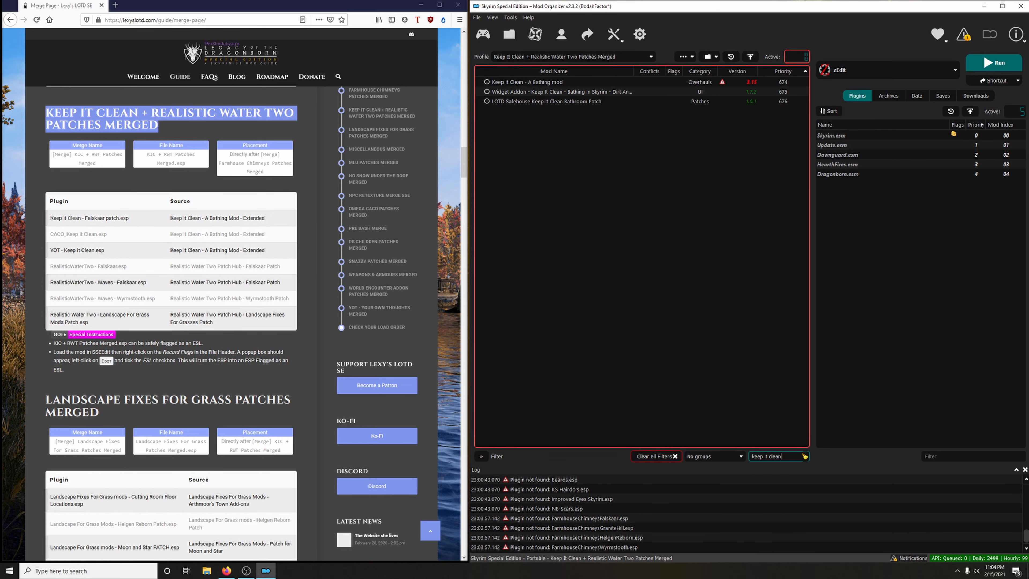
{"action": "left_click", "coordinate": [713, 315]}
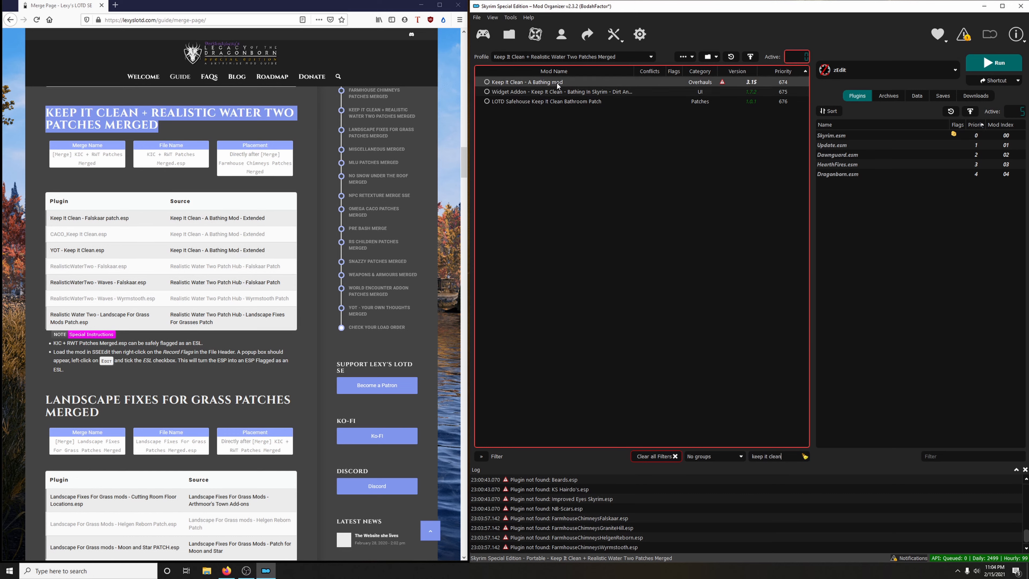
{"action": "left_click", "coordinate": [487, 83]}
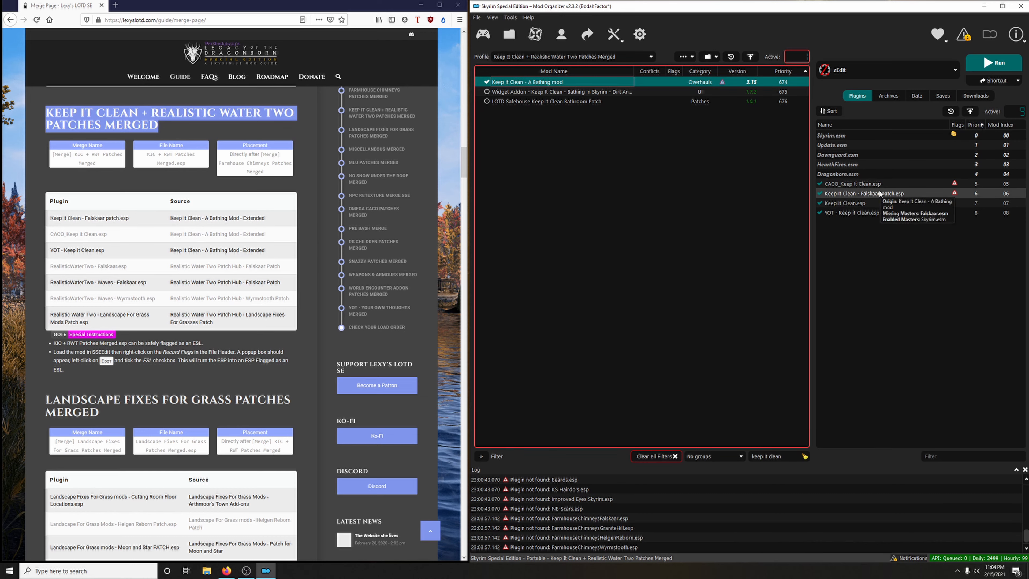
{"action": "mouse_move", "coordinate": [845, 183]}
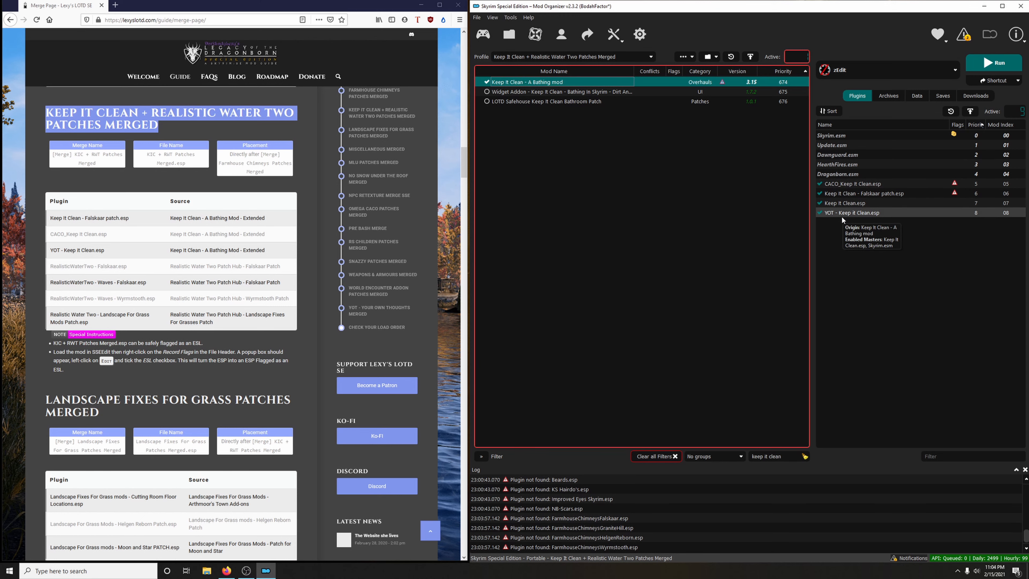
{"action": "mouse_move", "coordinate": [838, 202]}
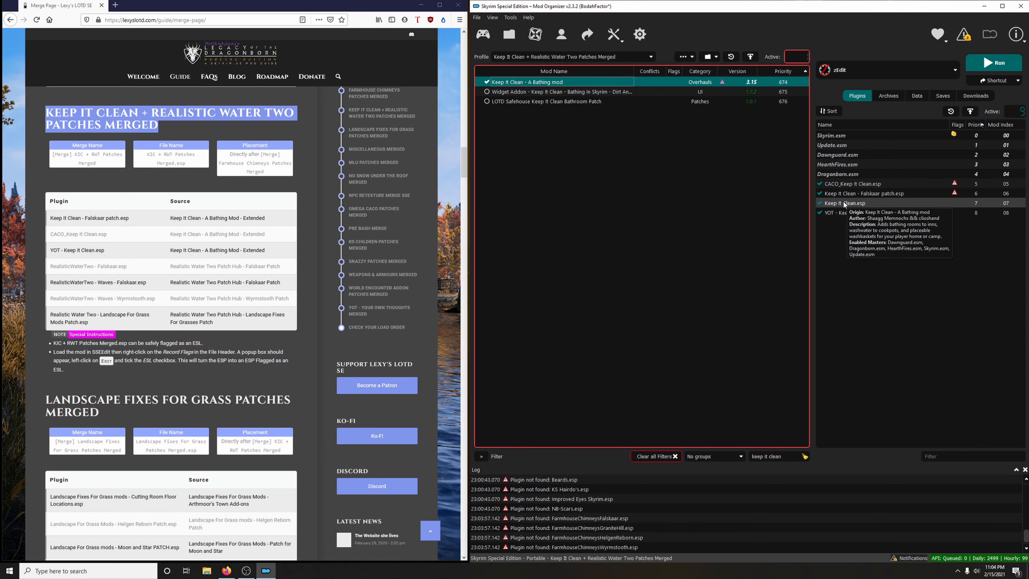
{"action": "left_click_drag", "start_coordinate": [843, 201], "coordinate": [851, 185]}
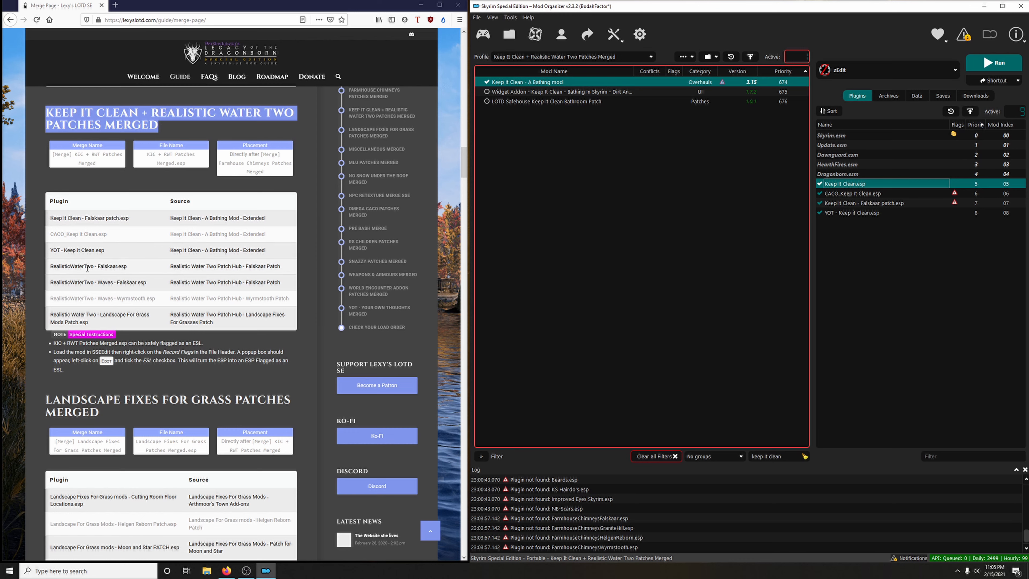
Step: Filter the mods for "water", enable Realistic Water Two SE, and move its two plugins above Keep It Clean.esp
{"action": "triple_click", "coordinate": [772, 457]}
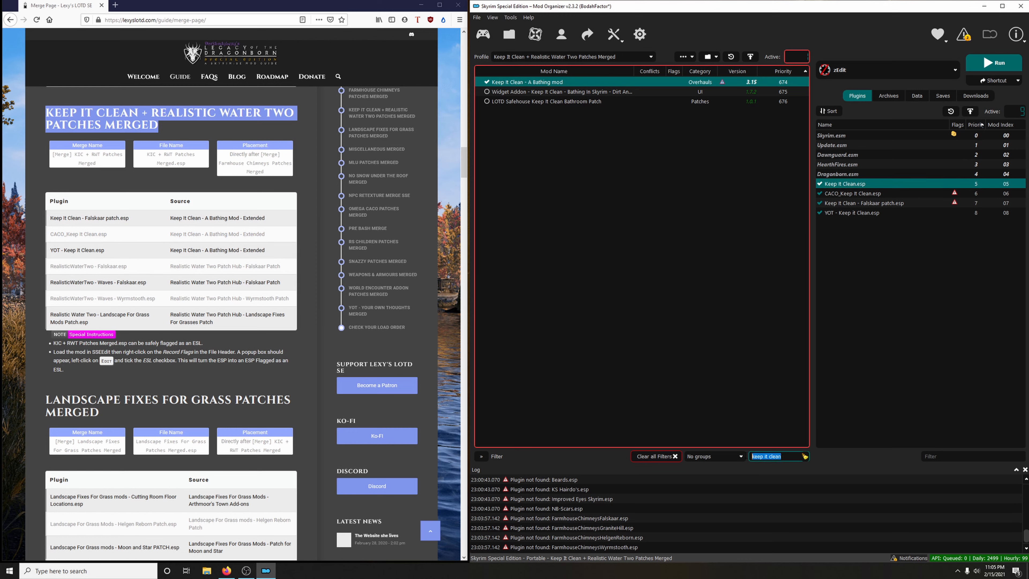
{"action": "type", "text": "water"}
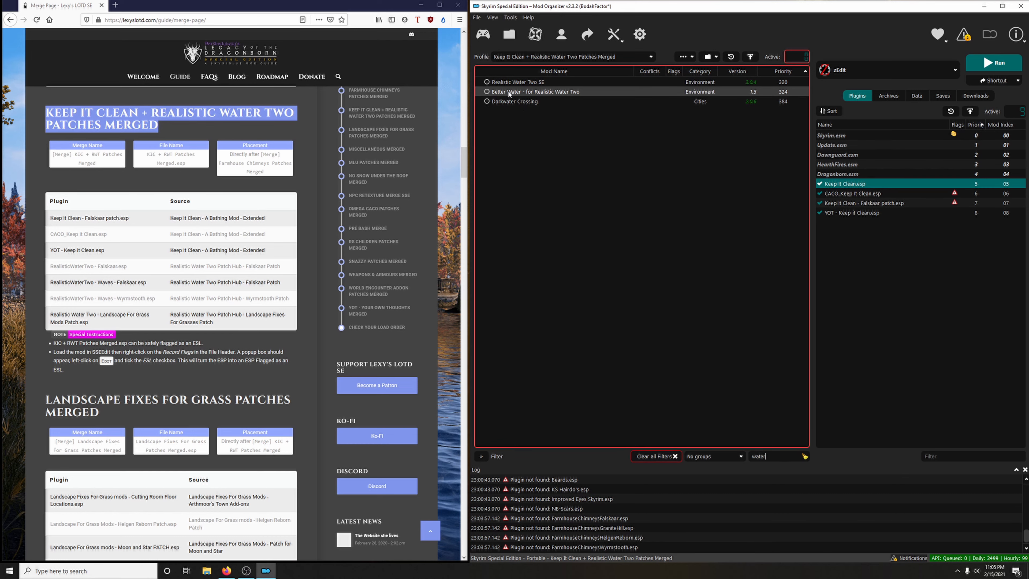
{"action": "left_click", "coordinate": [487, 83]}
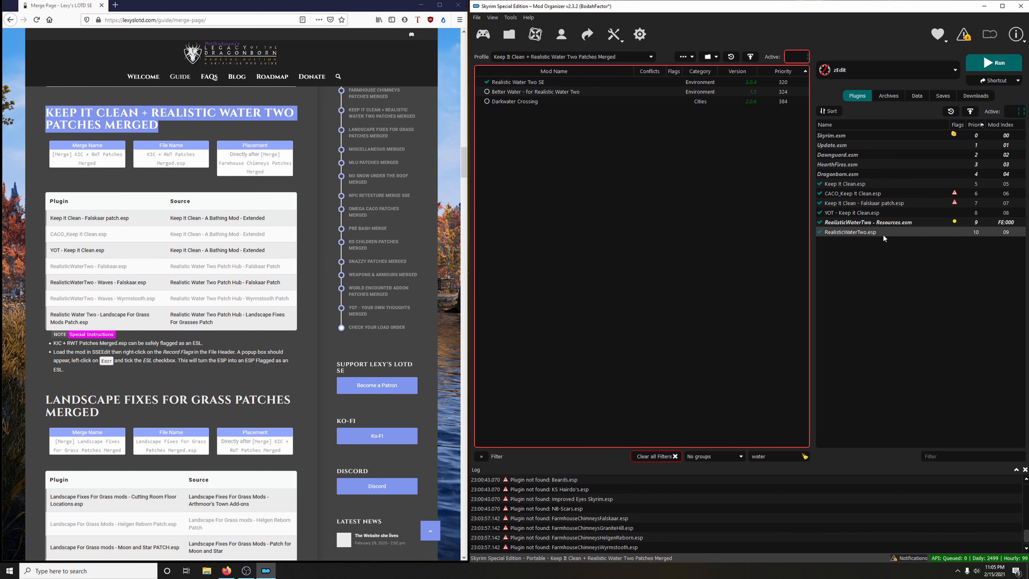
{"action": "left_click_drag", "start_coordinate": [879, 231], "coordinate": [874, 182]}
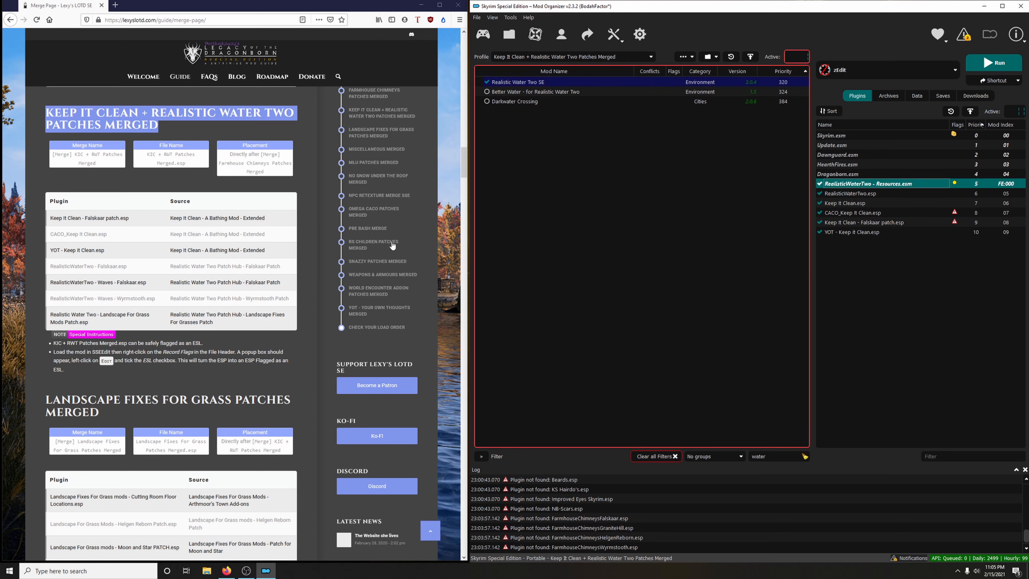
Step: Filter the mod list for "fals" and enable Falskaar Patch v1.0
{"action": "left_click", "coordinate": [125, 273]}
{"action": "double_click", "coordinate": [759, 457]}
{"action": "type", "text": "fa"}
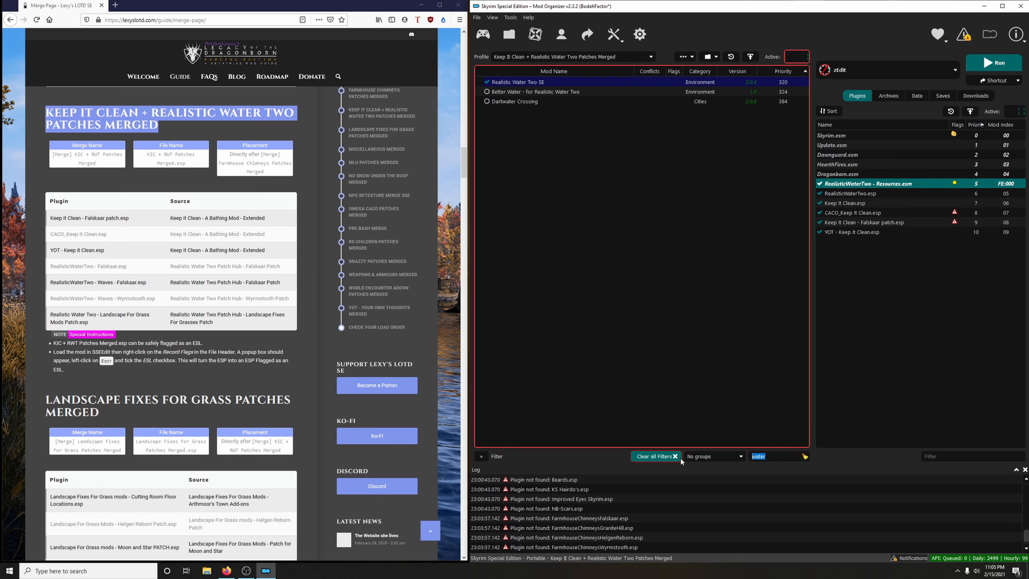
{"action": "type", "text": "ls"}
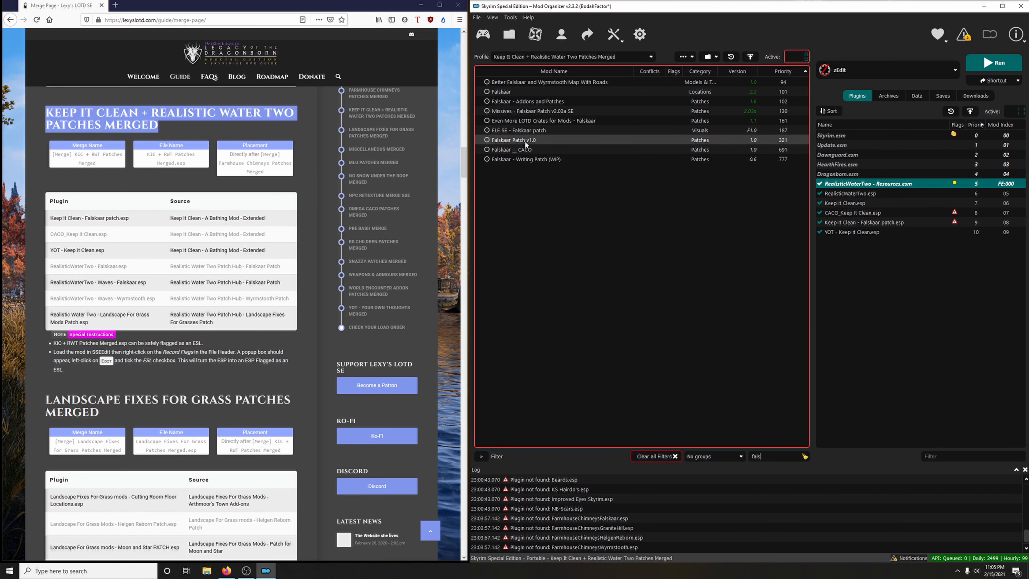
{"action": "left_click", "coordinate": [488, 140]}
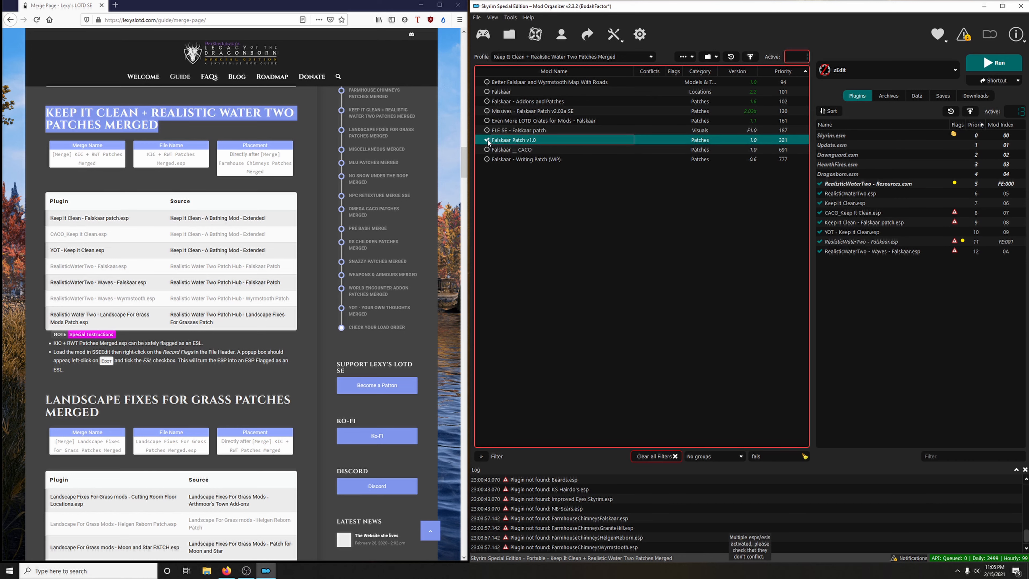
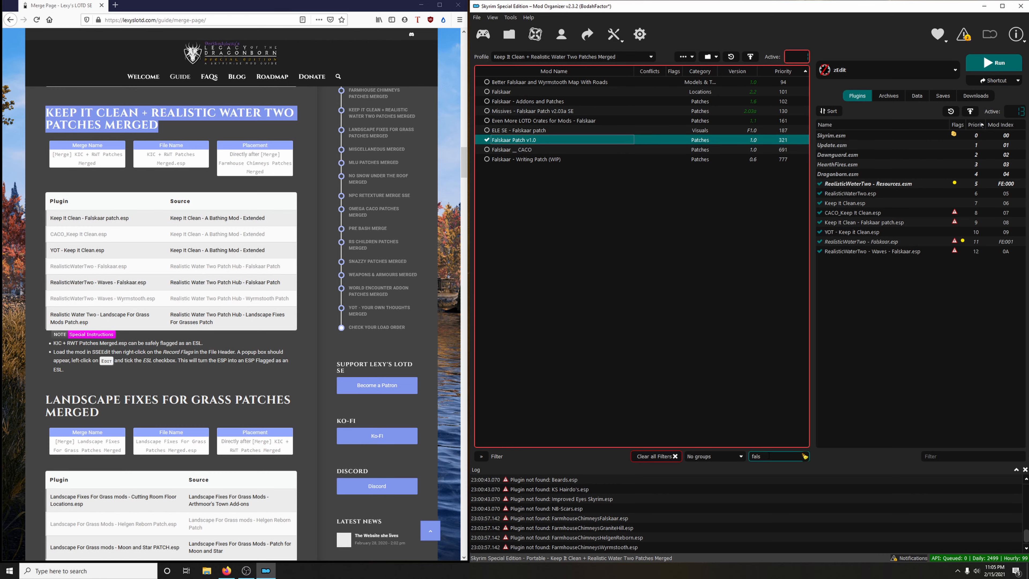
Step: Filter the mod list for "wyrms" and enable Wyrmstooth Patch
{"action": "left_click_drag", "start_coordinate": [771, 456], "coordinate": [691, 457]}
{"action": "type", "text": "wyrms"}
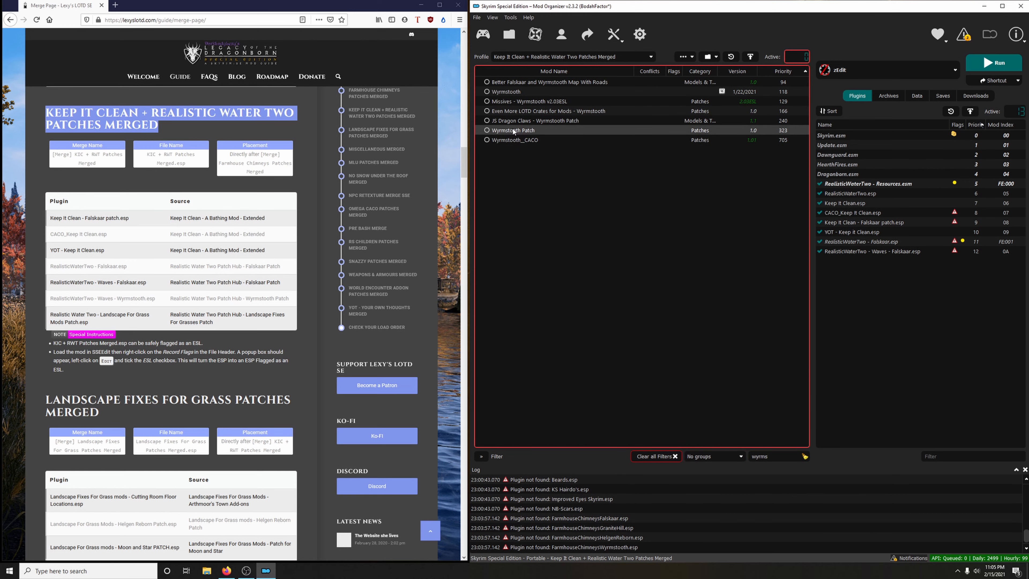
{"action": "left_click", "coordinate": [486, 130]}
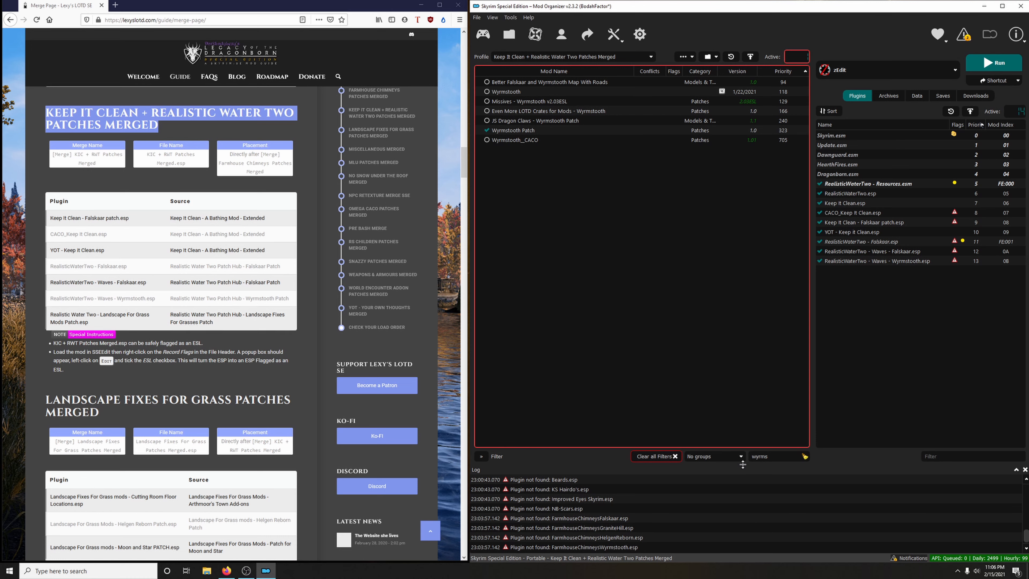
Step: Filter the mod list for "landscap" and enable Landscape Fixes For Grass Mods
{"action": "double_click", "coordinate": [760, 456]}
{"action": "type", "text": "land"}
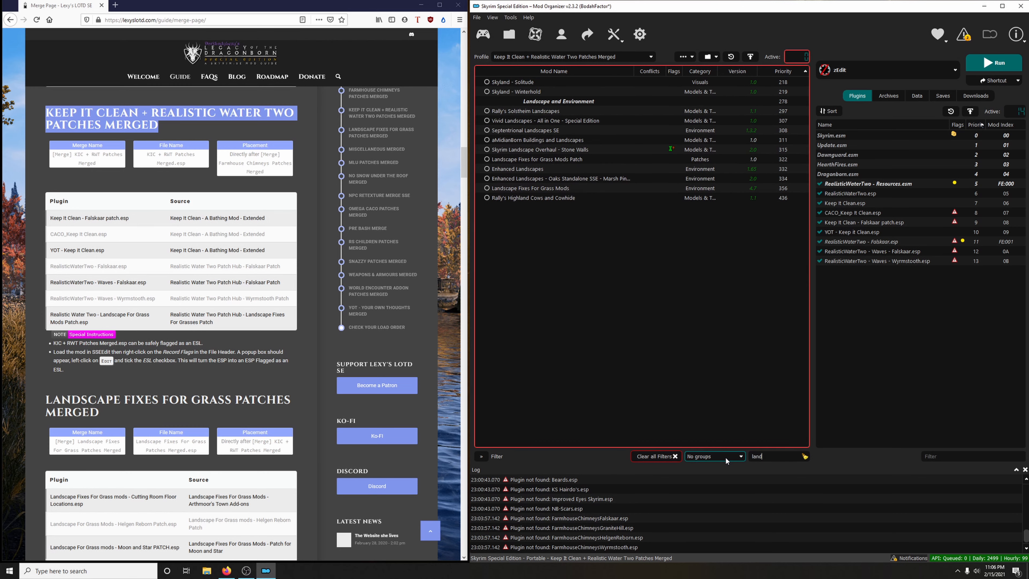
{"action": "type", "text": "scap"}
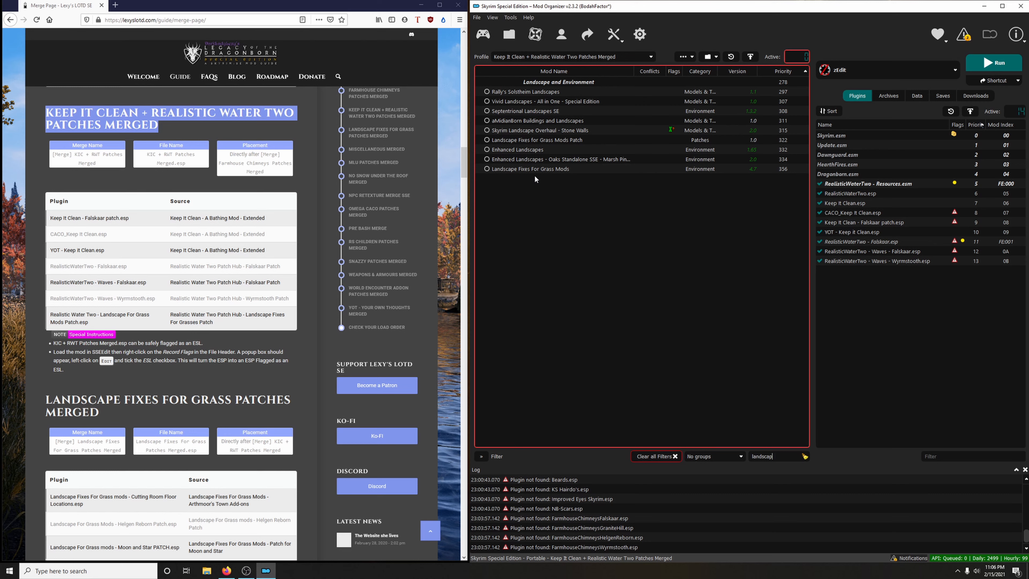
{"action": "left_click", "coordinate": [487, 169]}
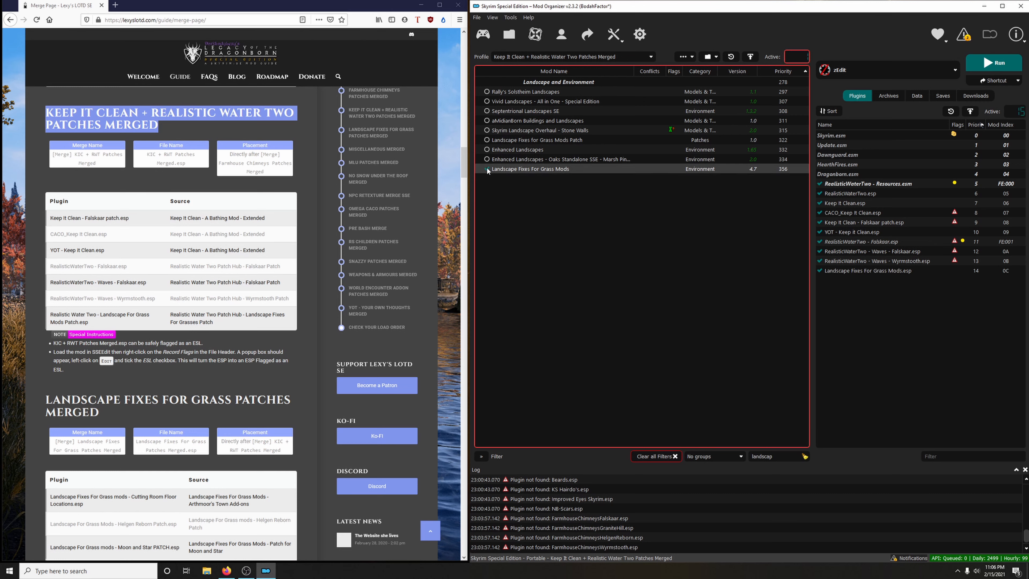
Step: Disable Landscape Fixes For Grass Mods, search the mod list for "patch hub", and clear the filter
{"action": "left_click", "coordinate": [487, 169]}
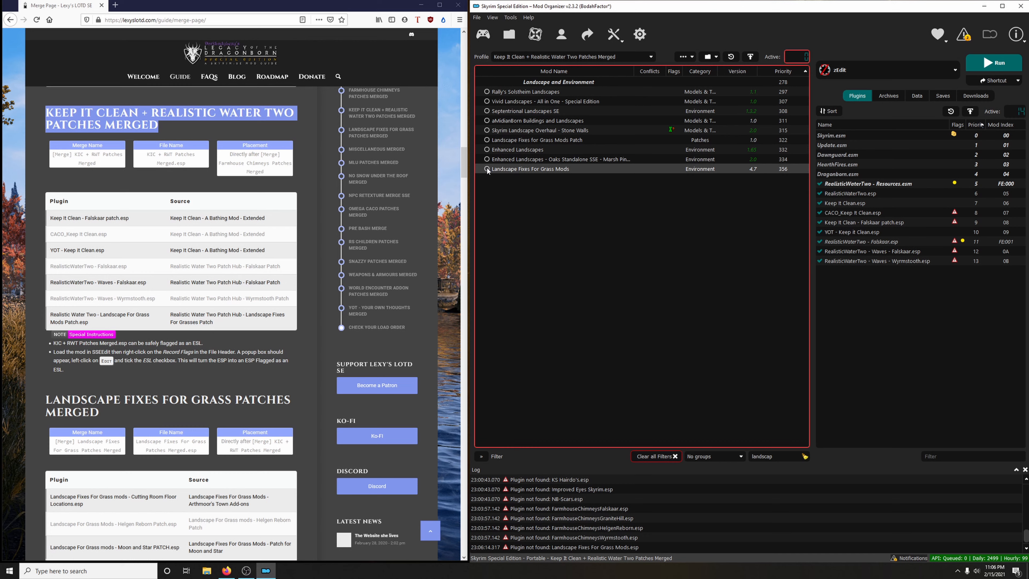
{"action": "left_click_drag", "start_coordinate": [779, 457], "coordinate": [686, 459]}
{"action": "type", "text": "patch hub"}
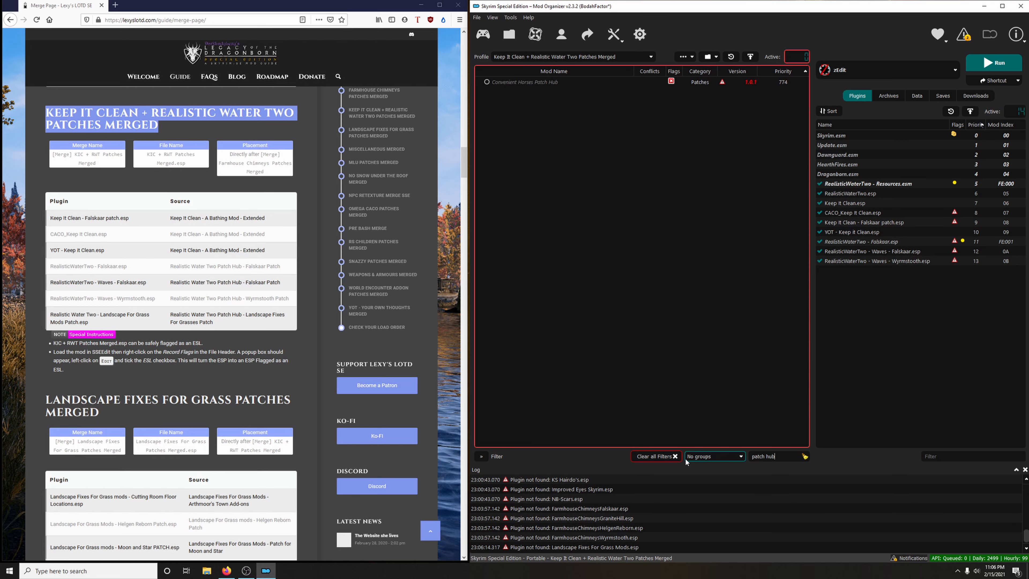
{"action": "key", "text": "BackSpace"}
{"action": "key", "text": "BackSpace"}
{"action": "key", "text": "BackSpace"}
{"action": "key", "text": "BackSpace"}
{"action": "key", "text": "BackSpace"}
{"action": "key", "text": "BackSpace"}
{"action": "key", "text": "BackSpace"}
{"action": "key", "text": "BackSpace"}
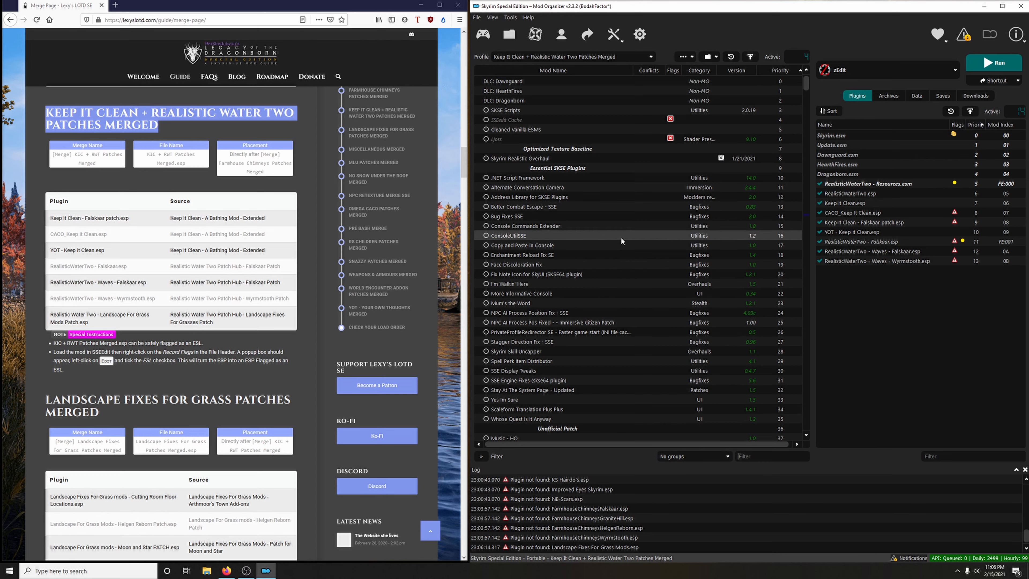
Step: Switch to the Legacy of the Dragonborn - Special Edition profile and filter its plugins for the guide's Realistic Water Two - Landscape For Grass Mods Patch.esp
{"action": "left_click", "coordinate": [593, 57]}
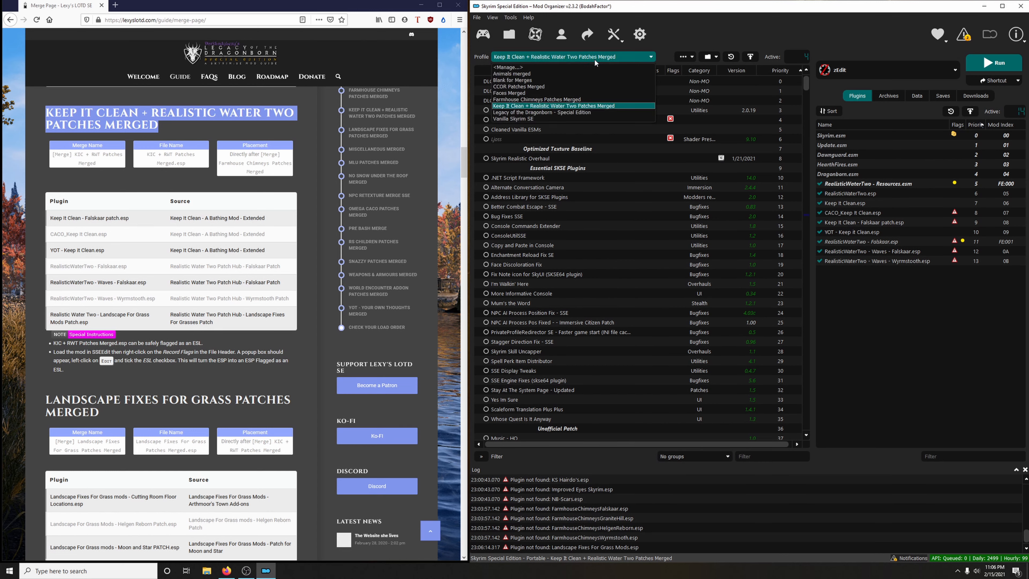
{"action": "left_click", "coordinate": [544, 112]}
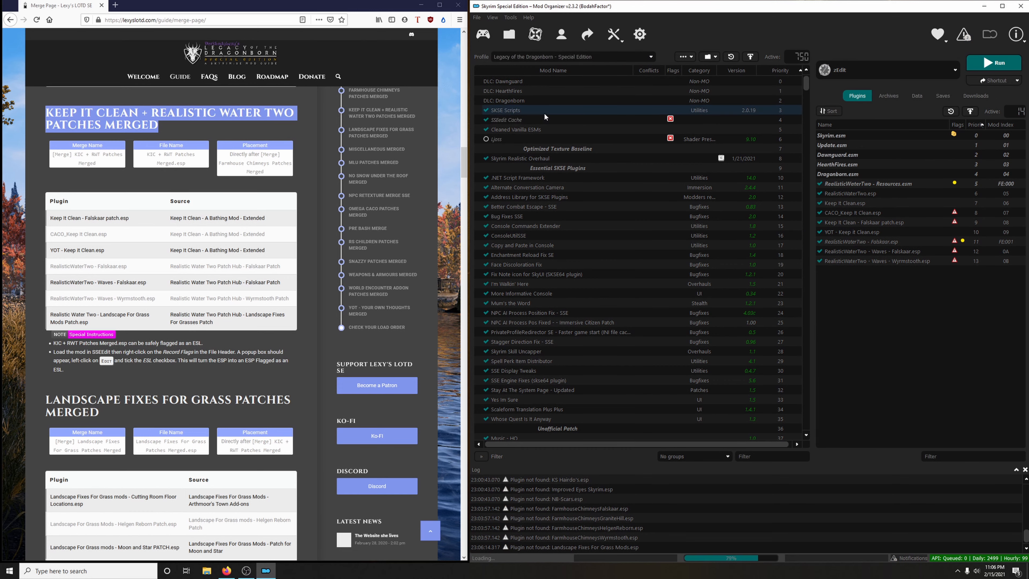
{"action": "left_click_drag", "start_coordinate": [97, 327], "coordinate": [50, 316]}
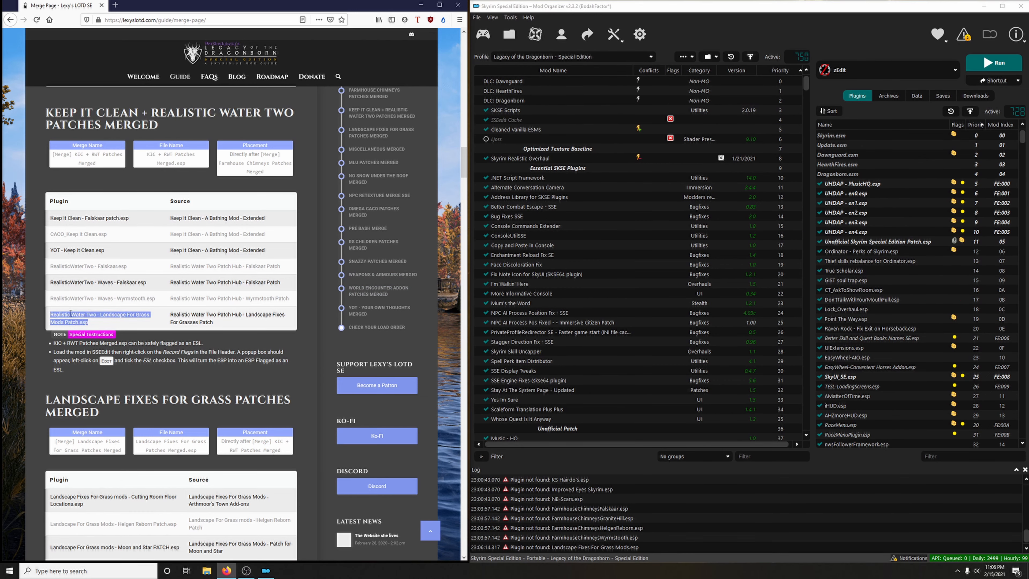
{"action": "right_click", "coordinate": [84, 326]}
{"action": "left_click", "coordinate": [83, 324]}
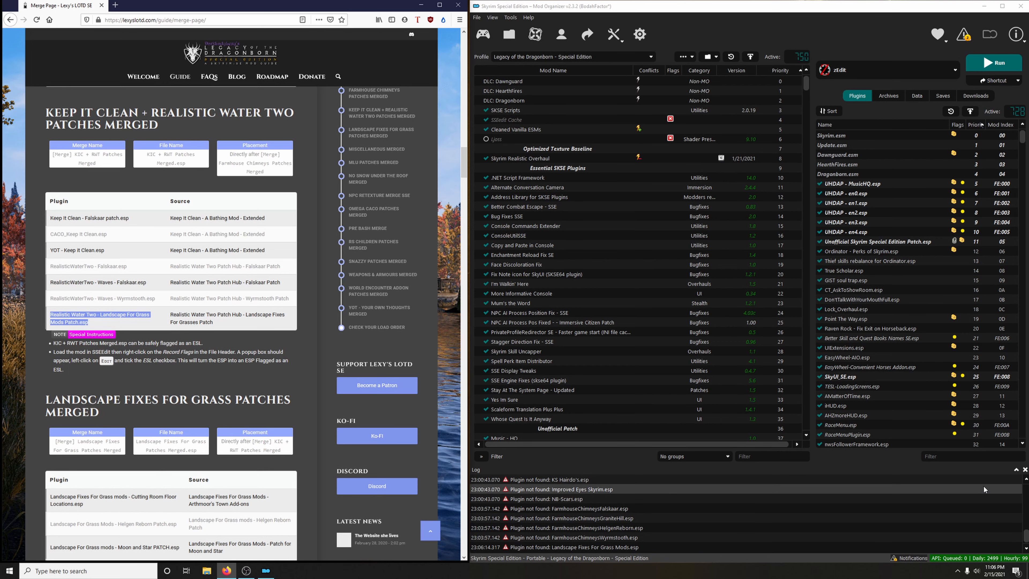
{"action": "right_click", "coordinate": [947, 454]}
{"action": "left_click", "coordinate": [965, 506]}
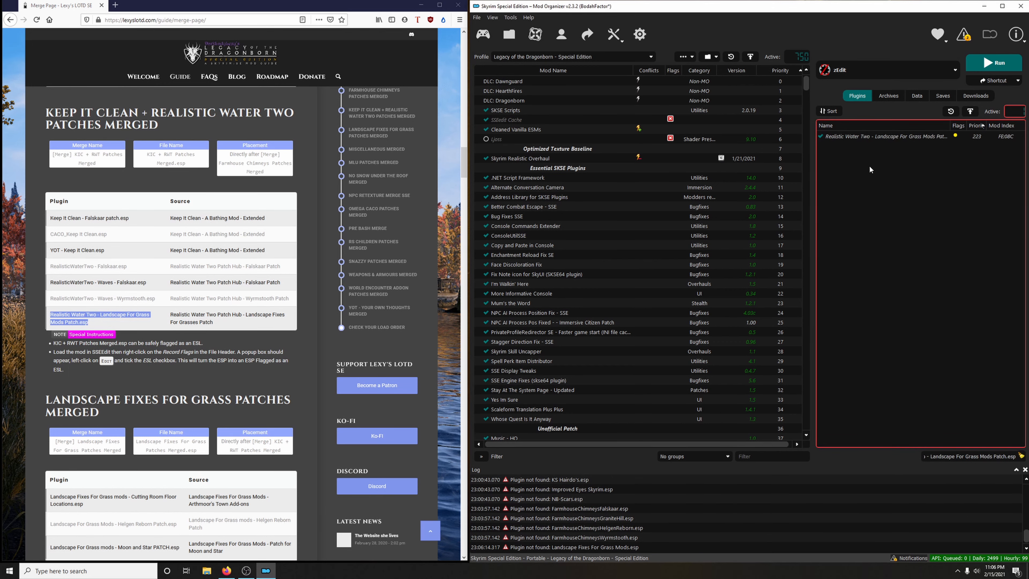
Step: Locate the source mod of the filtered plugin in the mod list, and clear the plugin filter
{"action": "left_click", "coordinate": [867, 134]}
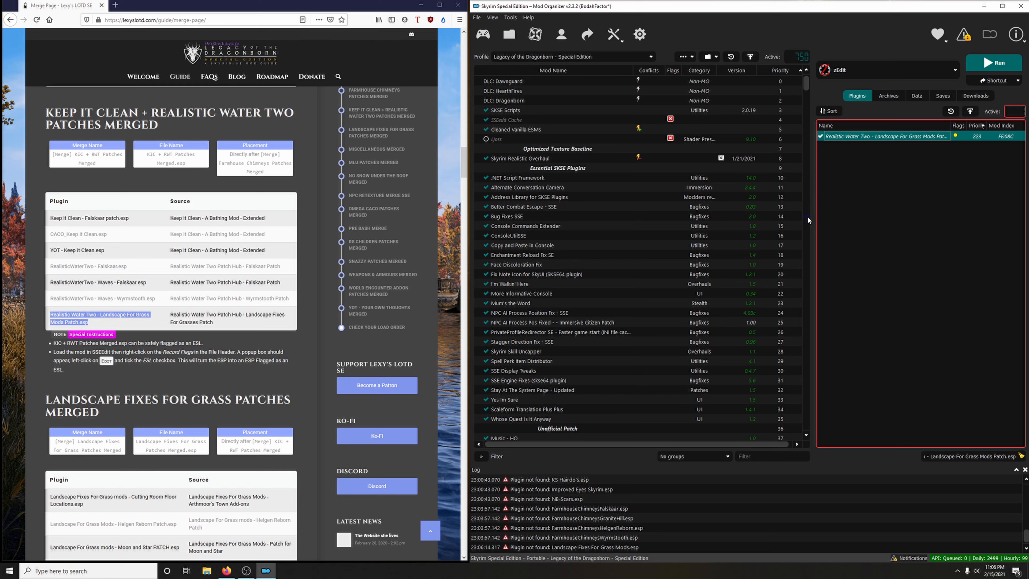
{"action": "left_click_drag", "start_coordinate": [806, 86], "coordinate": [805, 220]}
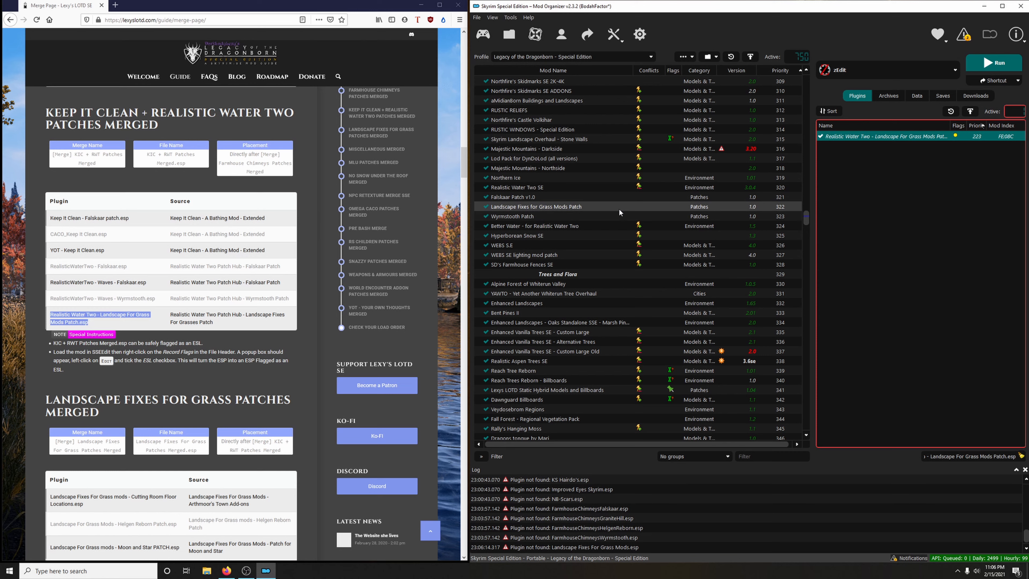
{"action": "left_click", "coordinate": [553, 207]}
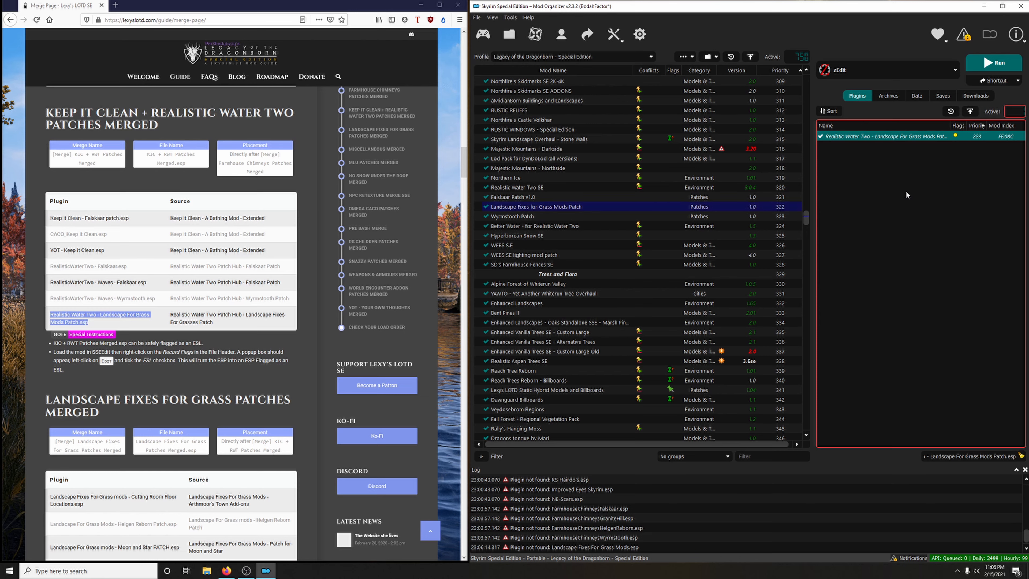
{"action": "left_click", "coordinate": [1021, 457]}
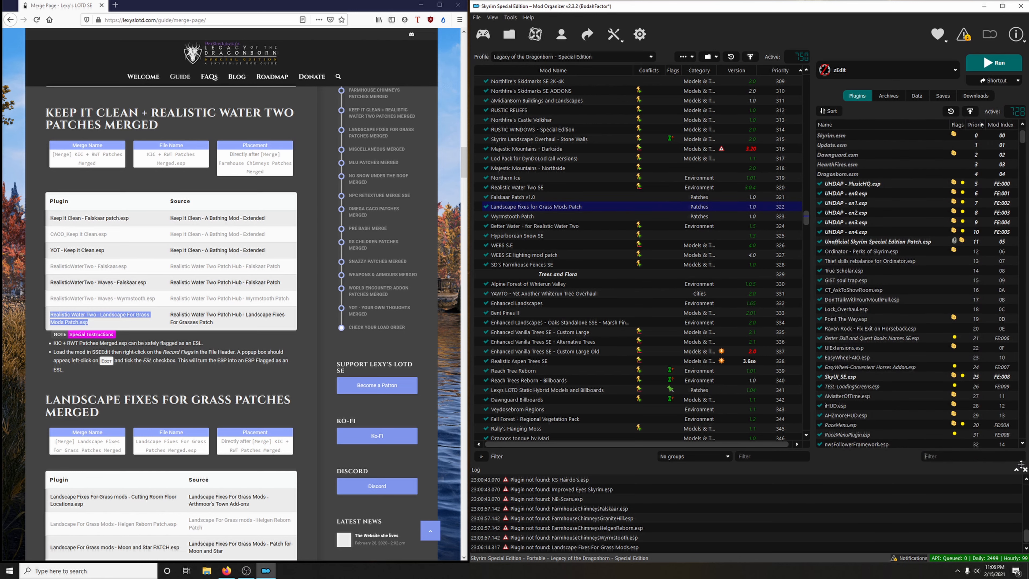
Step: Switch back to the Keep It Clean + Realistic Water Two Patches Merged profile and enable Landscape Fixes for Grass Mods Patch
{"action": "left_click", "coordinate": [578, 56]}
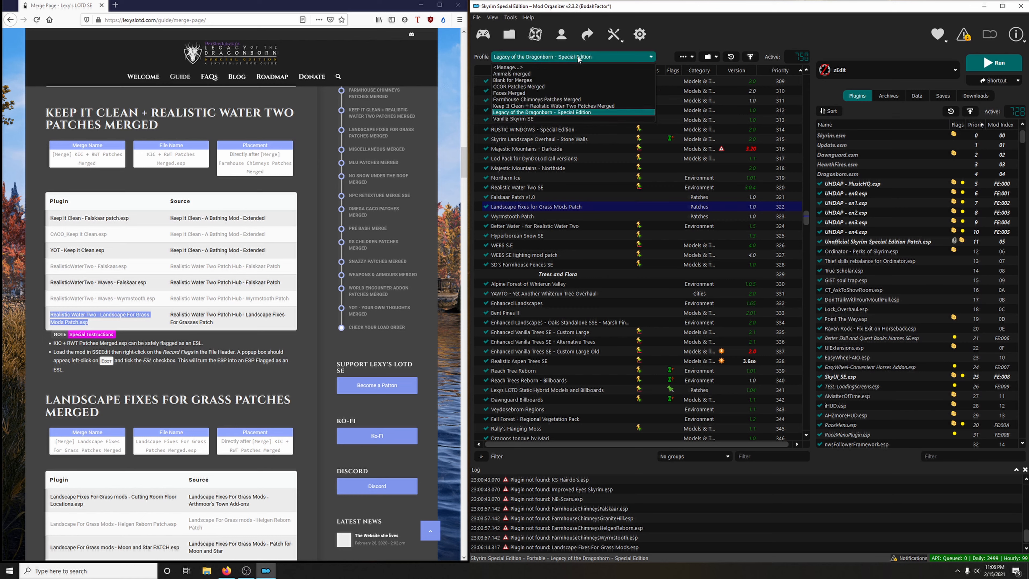
{"action": "left_click", "coordinate": [545, 106]}
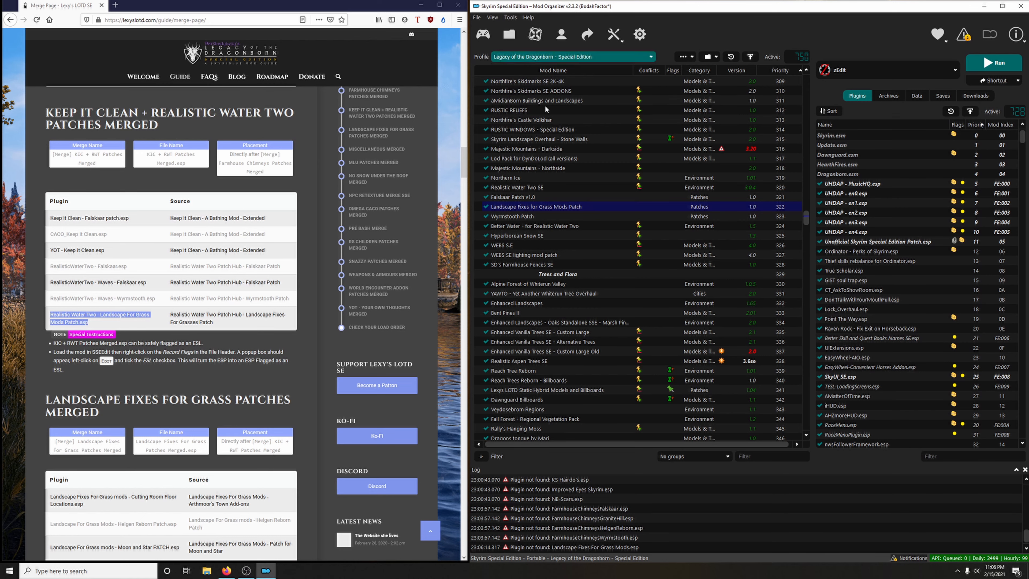
{"action": "left_click", "coordinate": [486, 207]}
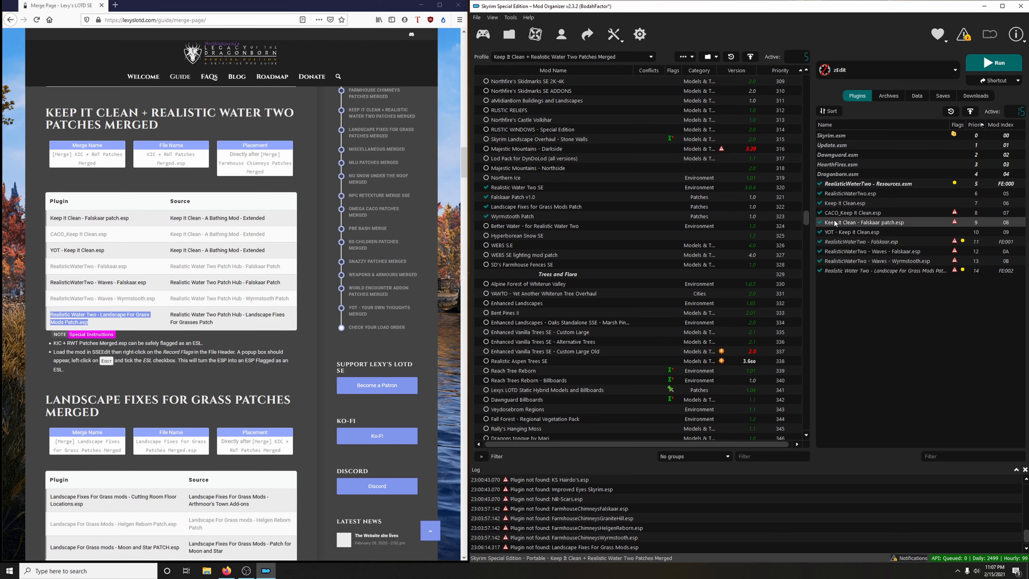
Step: Filter the mod list for "complete al" and enable Complete Alchemy and Cooking Overhaul
{"action": "mouse_move", "coordinate": [846, 214]}
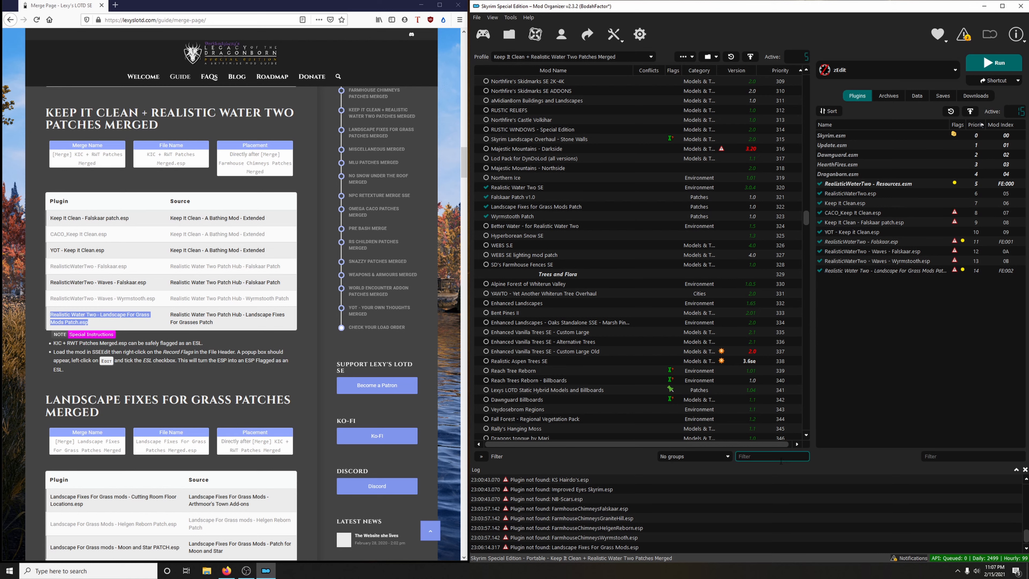
{"action": "type", "text": "comp"}
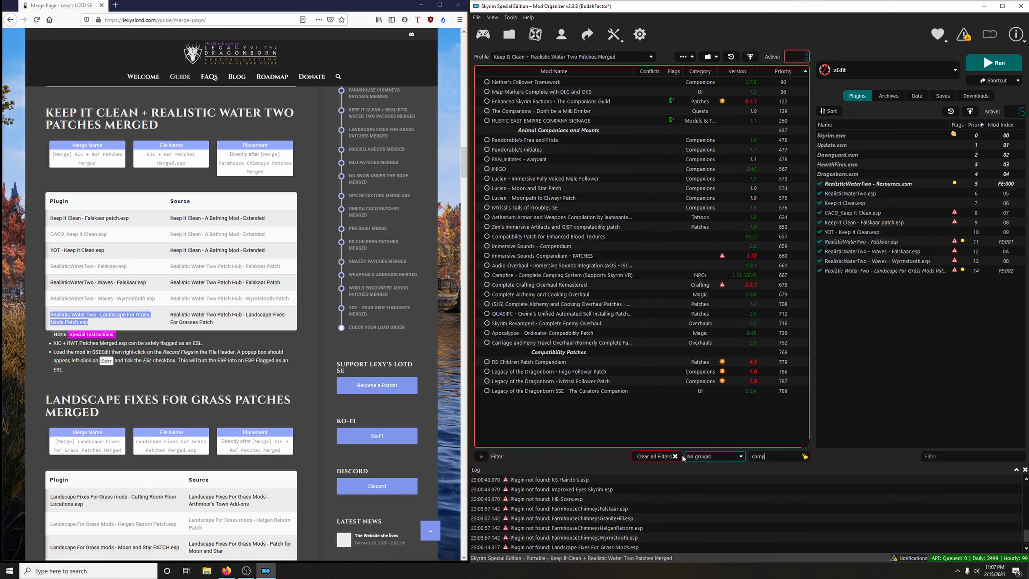
{"action": "type", "text": "lete al"}
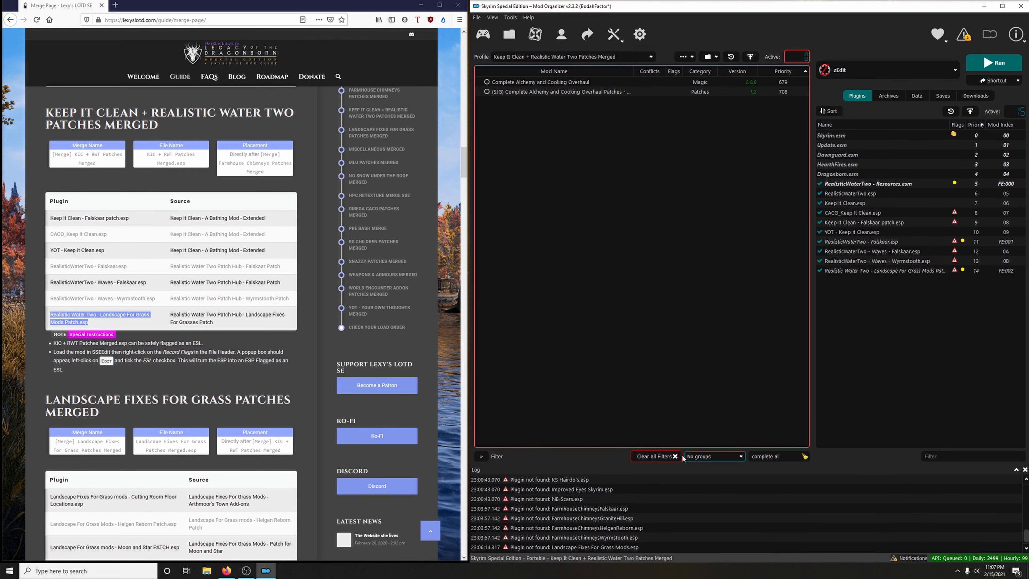
{"action": "left_click", "coordinate": [487, 82]}
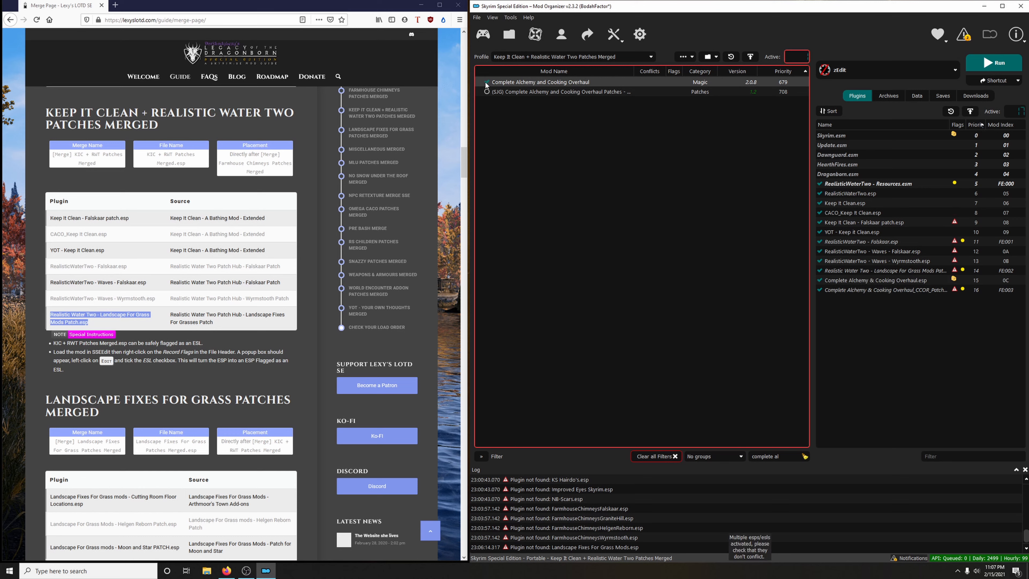
{"action": "left_click", "coordinate": [877, 226]}
Step: Replace the mod list filter with "fals" and enable the main Falskaar mod
{"action": "left_click", "coordinate": [805, 456]}
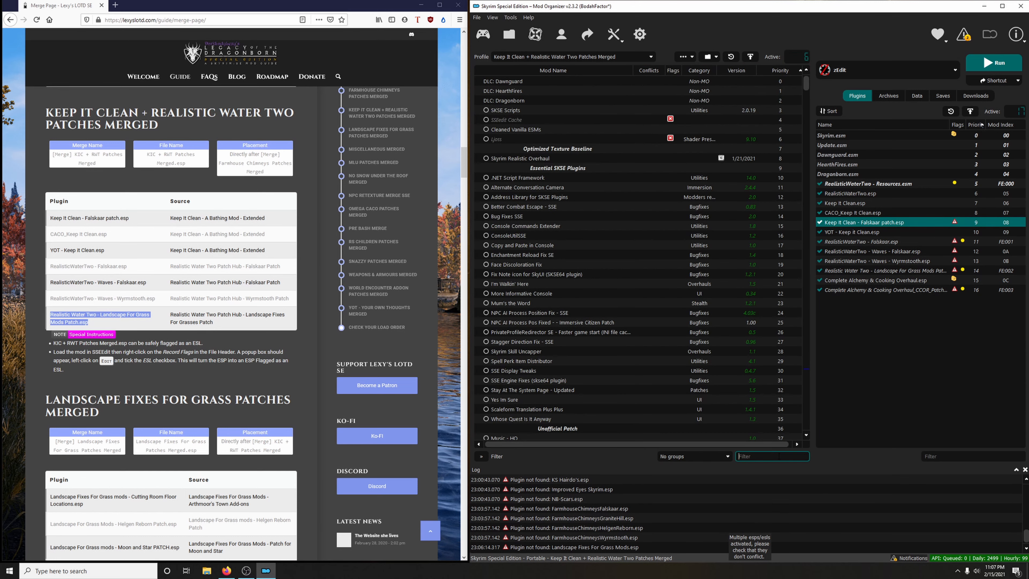
{"action": "type", "text": "fals"}
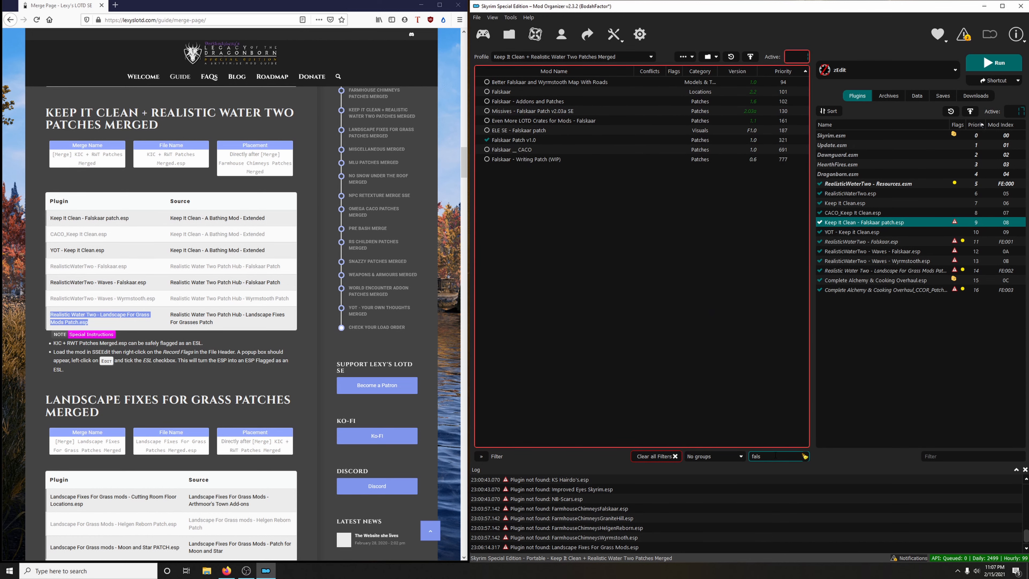
{"action": "left_click", "coordinate": [491, 93]}
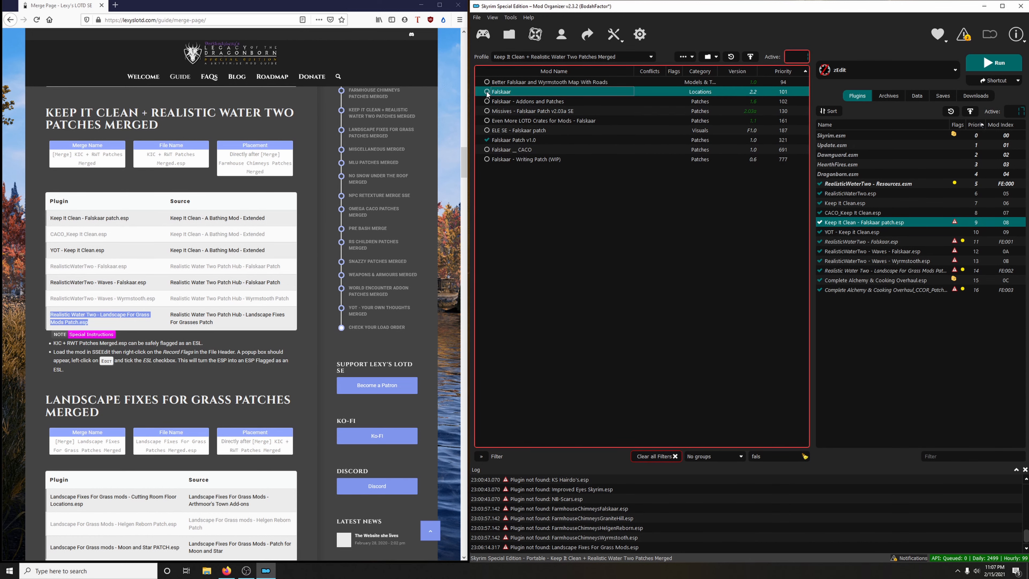
{"action": "left_click", "coordinate": [487, 93]}
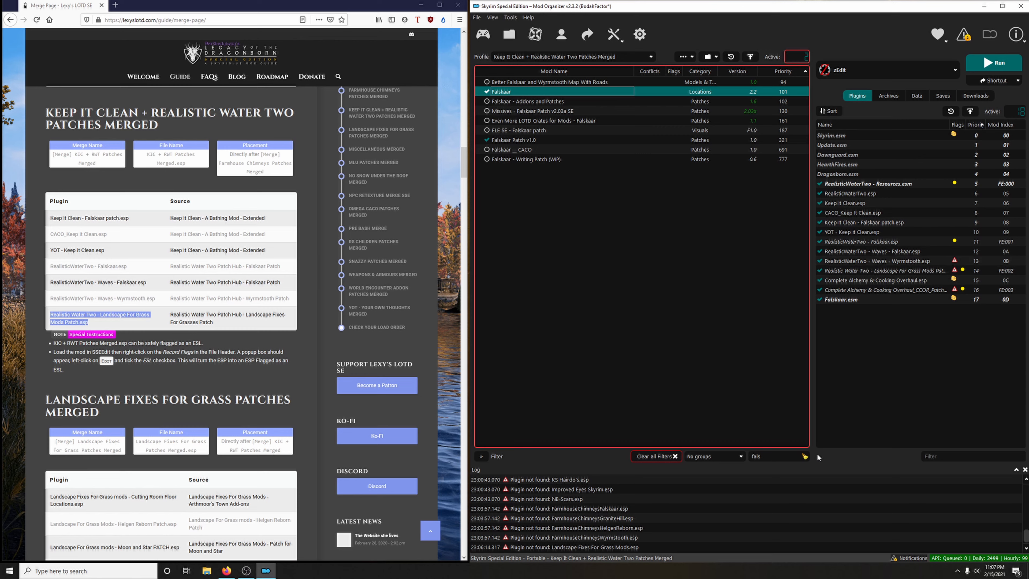
Step: Filter the mod list for "wyrms" and enable the main Wyrmstooth mod
{"action": "double_click", "coordinate": [774, 456]}
{"action": "key", "text": "BackSpace"}
{"action": "type", "text": "w"}
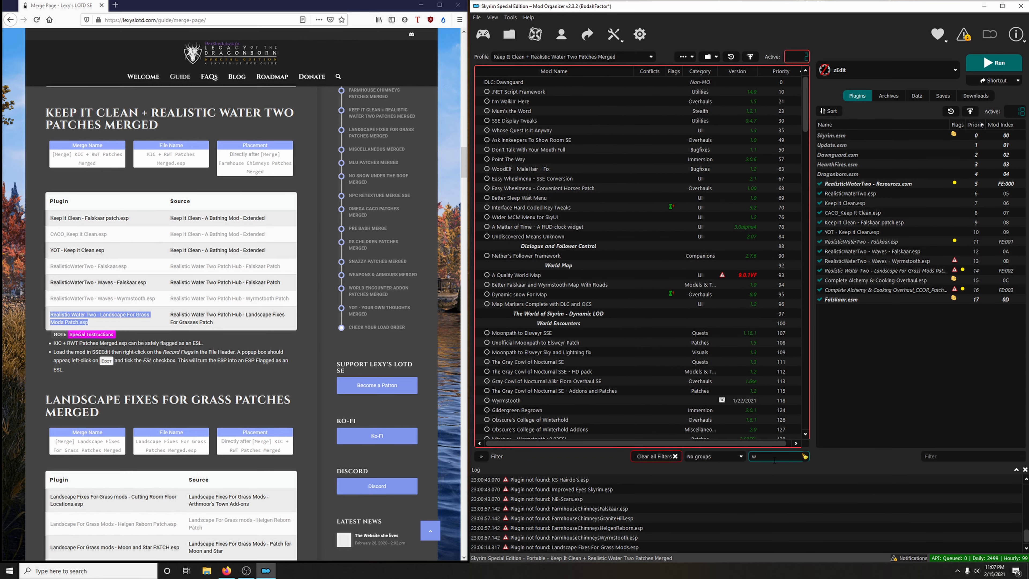
{"action": "type", "text": "yrms"}
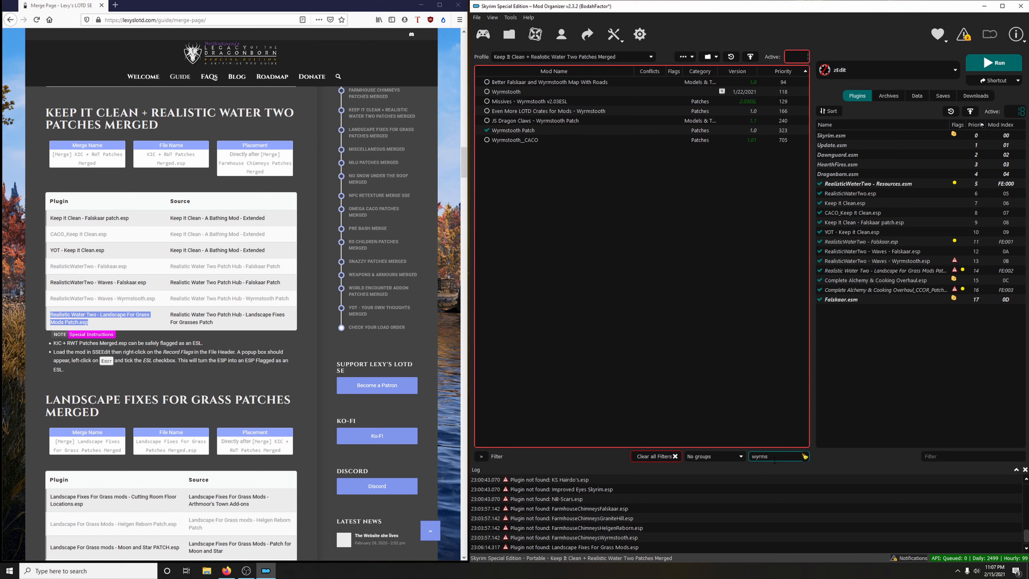
{"action": "left_click", "coordinate": [487, 91]}
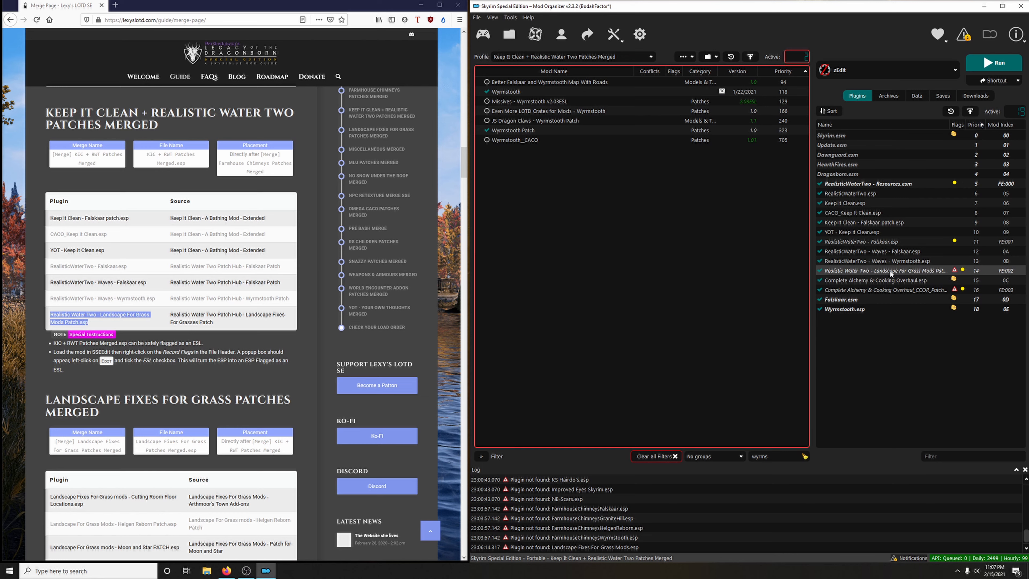
Step: Check the landscape patch's missing master, filter the mod list for "landscape", and enable Landscape Fixes For Grass Mods
{"action": "mouse_move", "coordinate": [912, 276]}
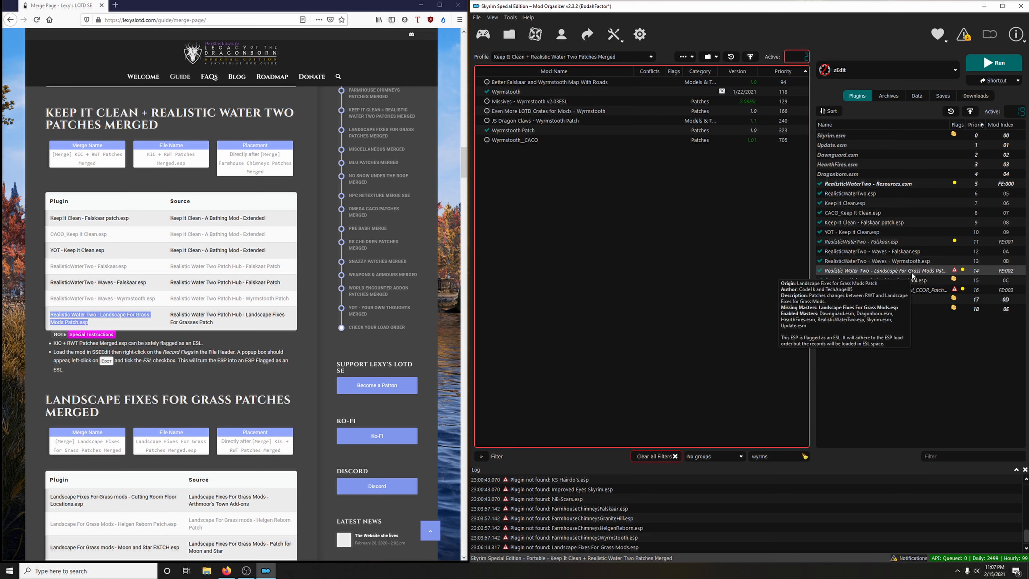
{"action": "double_click", "coordinate": [761, 456]}
{"action": "type", "text": "landsc"}
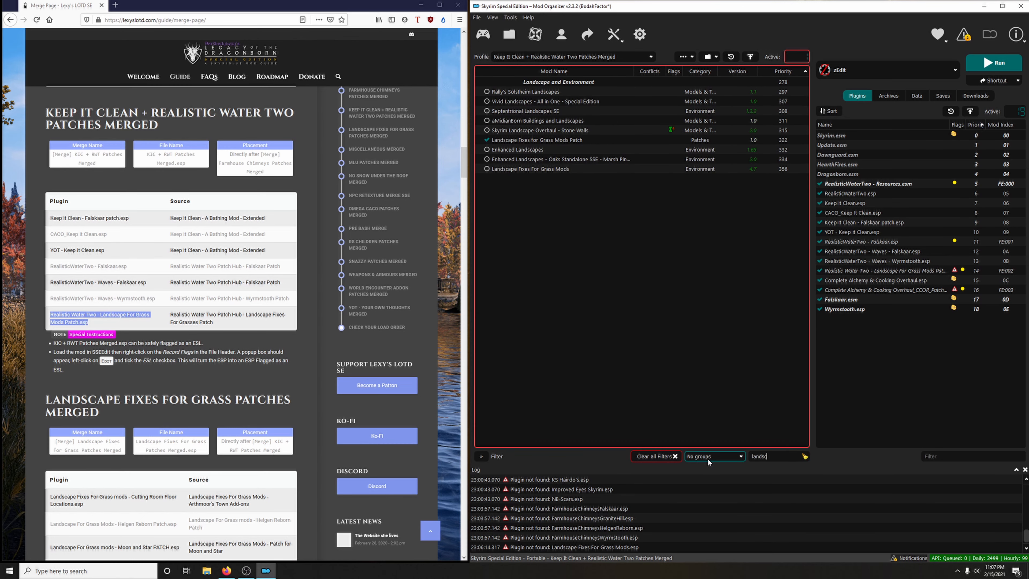
{"action": "type", "text": "ape"}
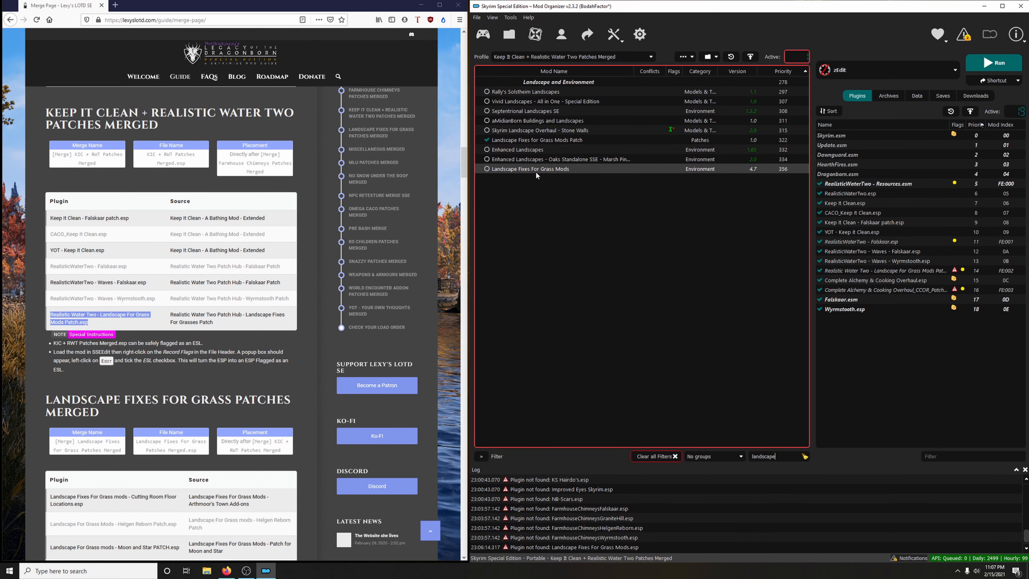
{"action": "left_click", "coordinate": [487, 169]}
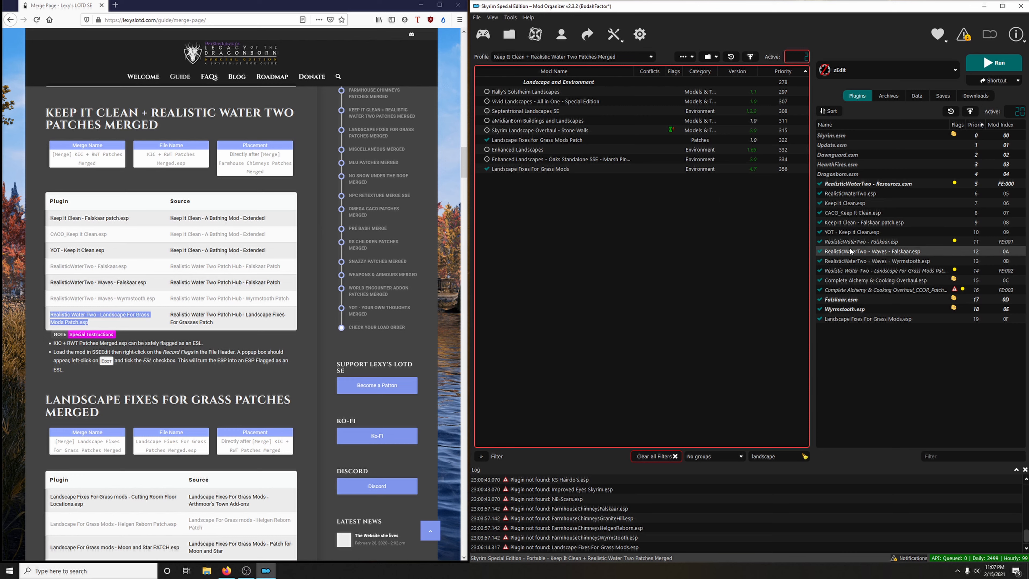
Step: Disable the Complete Alchemy & Cooking Overhaul CCOR patch plugin and move it directly above RealisticWaterTwo.esp
{"action": "mouse_move", "coordinate": [851, 292]}
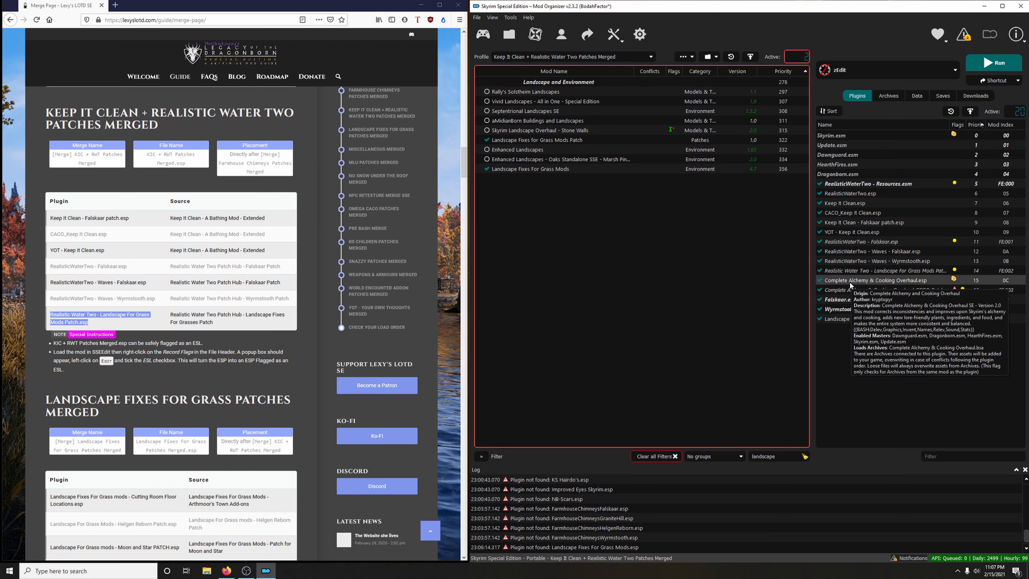
{"action": "left_click_drag", "start_coordinate": [900, 289], "coordinate": [869, 189]}
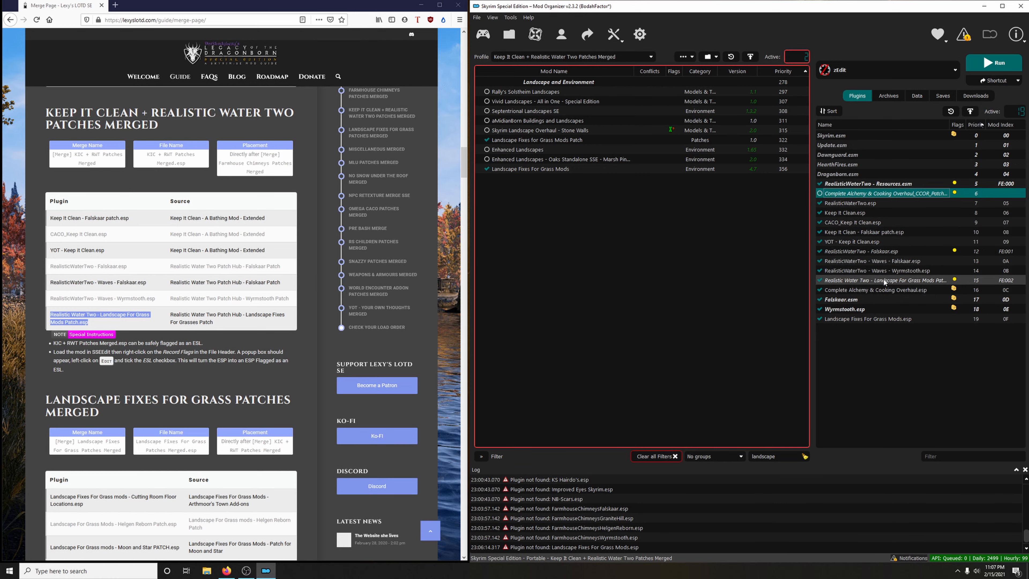
Step: Move the seven Keep It Clean and Realistic Water Two patch plugins as a group directly below Landscape Fixes For Grass Mods.esp
{"action": "left_click", "coordinate": [290, 323]}
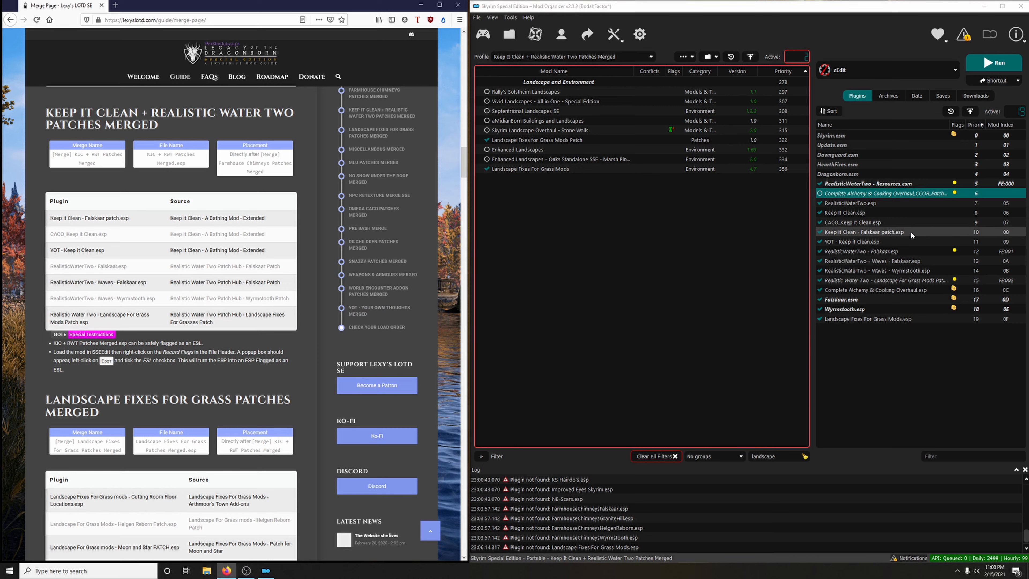
{"action": "left_click", "coordinate": [880, 235]}
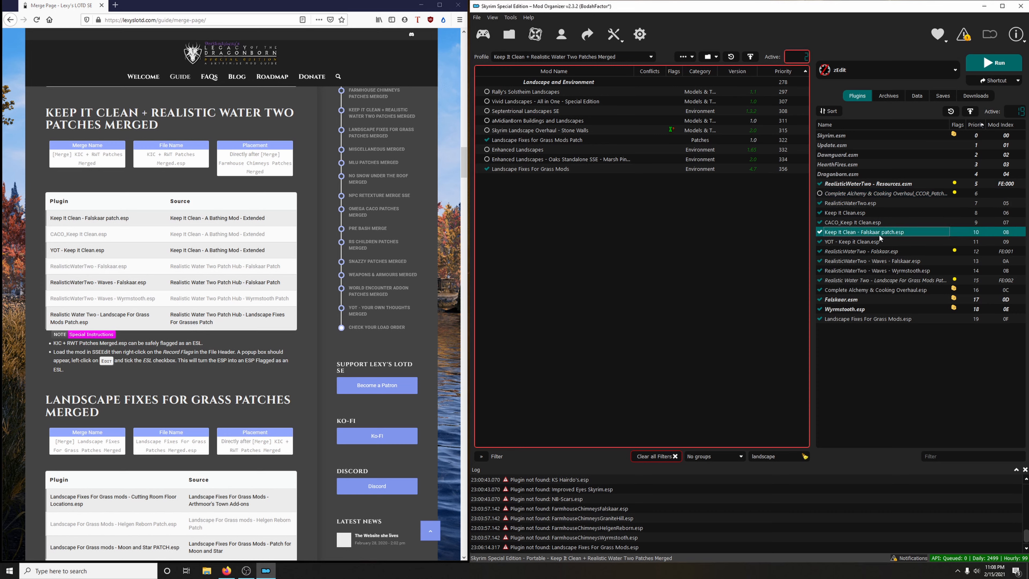
{"action": "left_click", "coordinate": [854, 223], "text": "ctrl"}
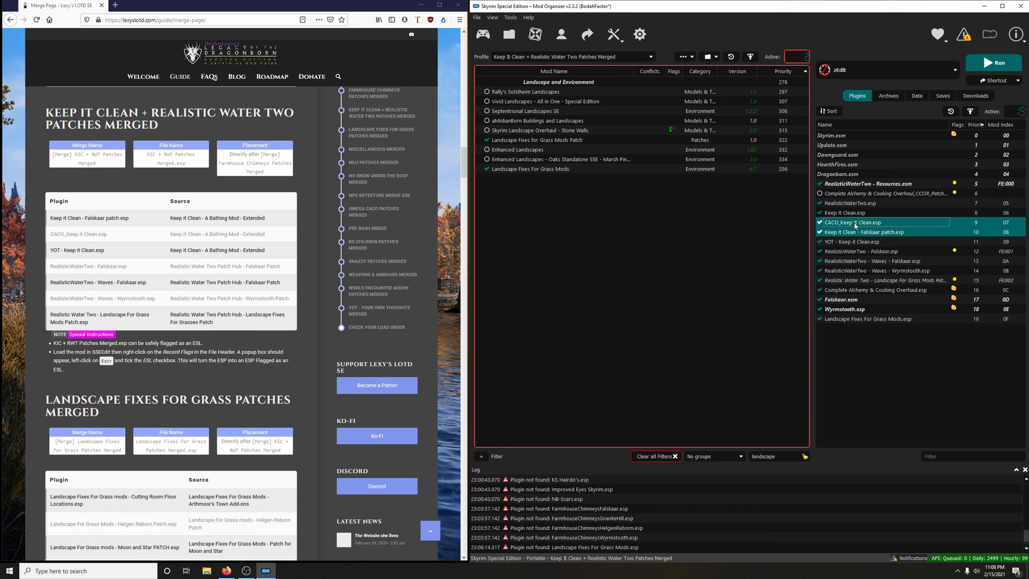
{"action": "left_click", "coordinate": [849, 242], "text": "ctrl"}
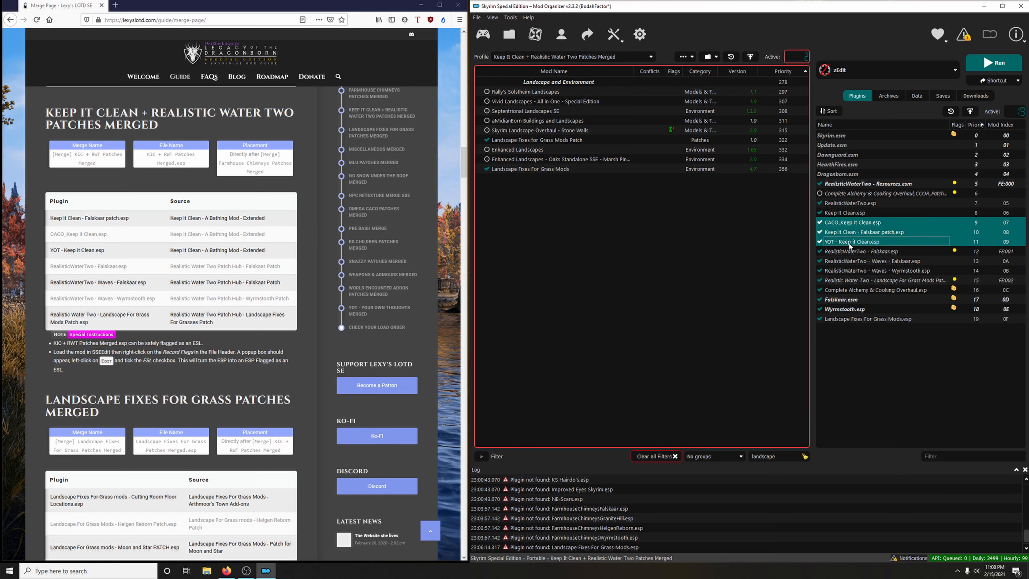
{"action": "left_click", "coordinate": [883, 252], "text": "ctrl"}
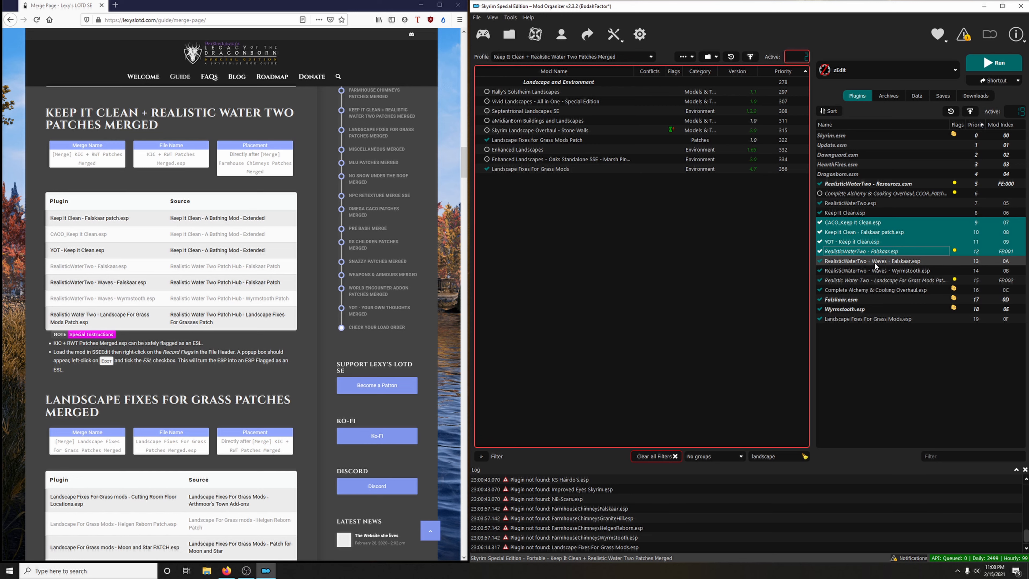
{"action": "left_click", "coordinate": [874, 262], "text": "ctrl"}
{"action": "left_click", "coordinate": [874, 270], "text": "ctrl"}
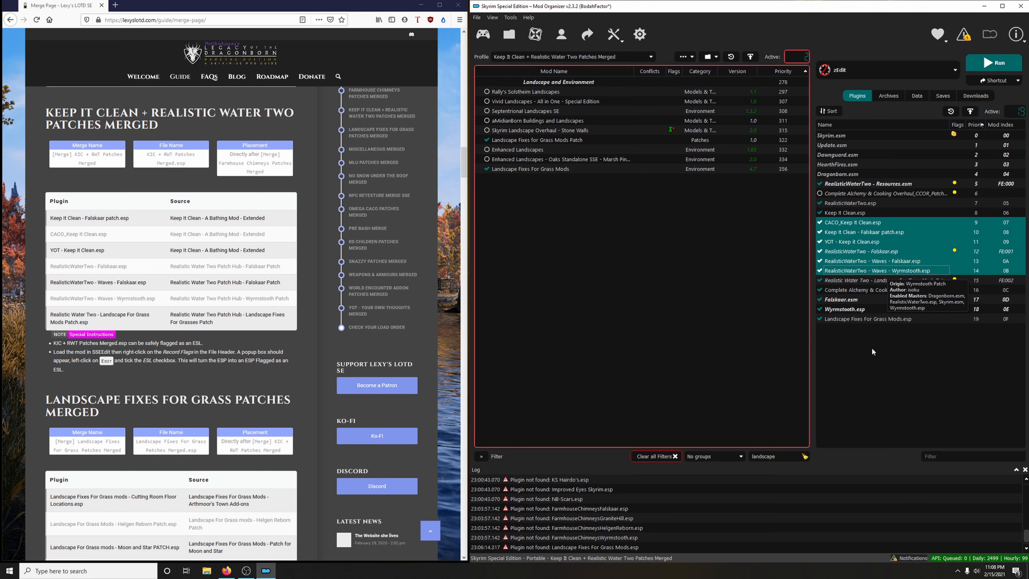
{"action": "left_click", "coordinate": [875, 281], "text": "ctrl"}
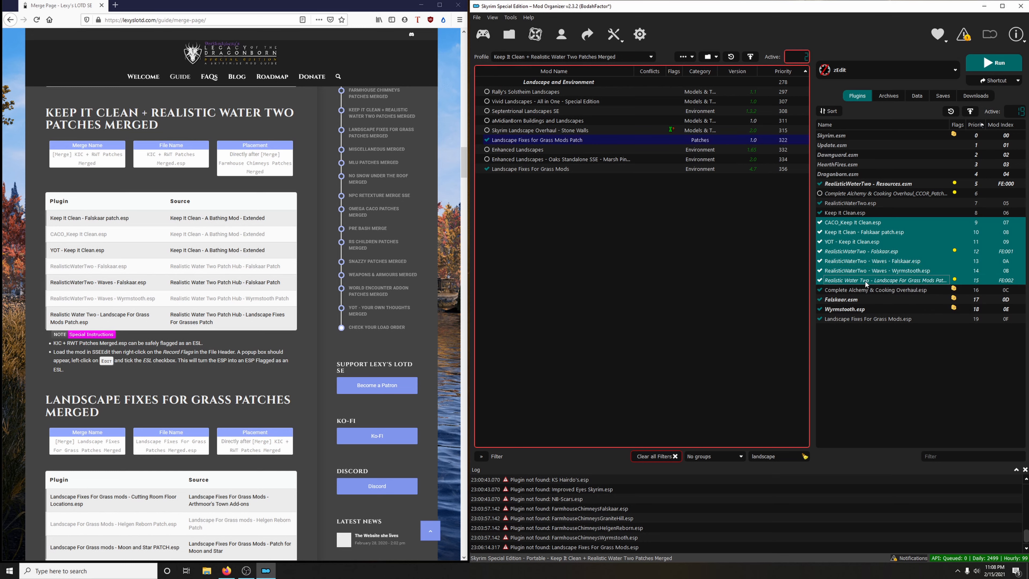
{"action": "left_click_drag", "start_coordinate": [865, 281], "coordinate": [875, 319]}
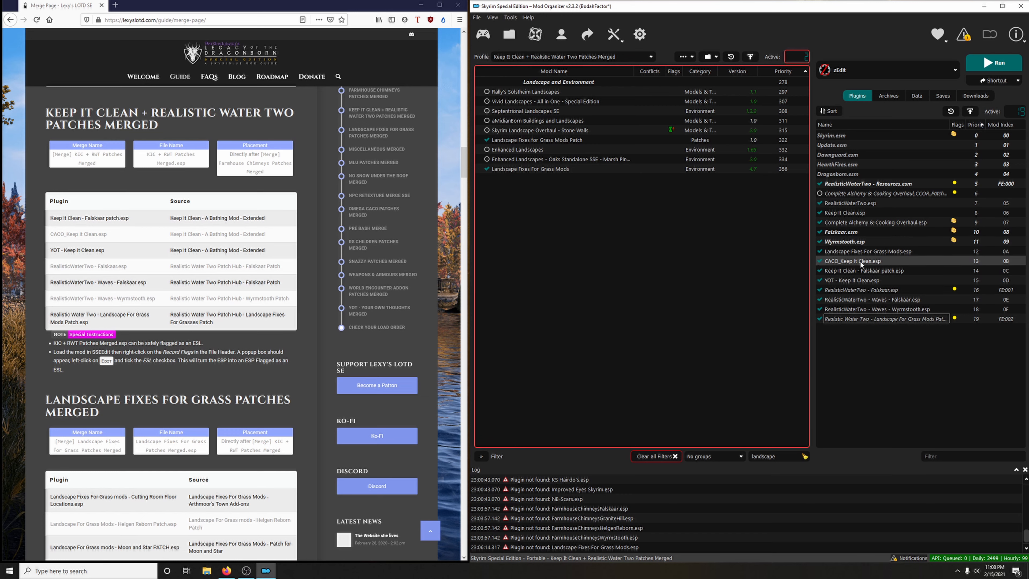
Step: Place Keep It Clean - Falskaar patch.esp above CACO_Keep It Clean.esp, with Landscape Fixes For Grass Mods.esp directly above both, and check the order against the guide
{"action": "mouse_move", "coordinate": [856, 274]}
{"action": "left_mouse_down"}
{"action": "mouse_move", "coordinate": [861, 247]}
{"action": "mouse_move", "coordinate": [852, 279]}
{"action": "mouse_move", "coordinate": [850, 271]}
{"action": "left_mouse_up"}
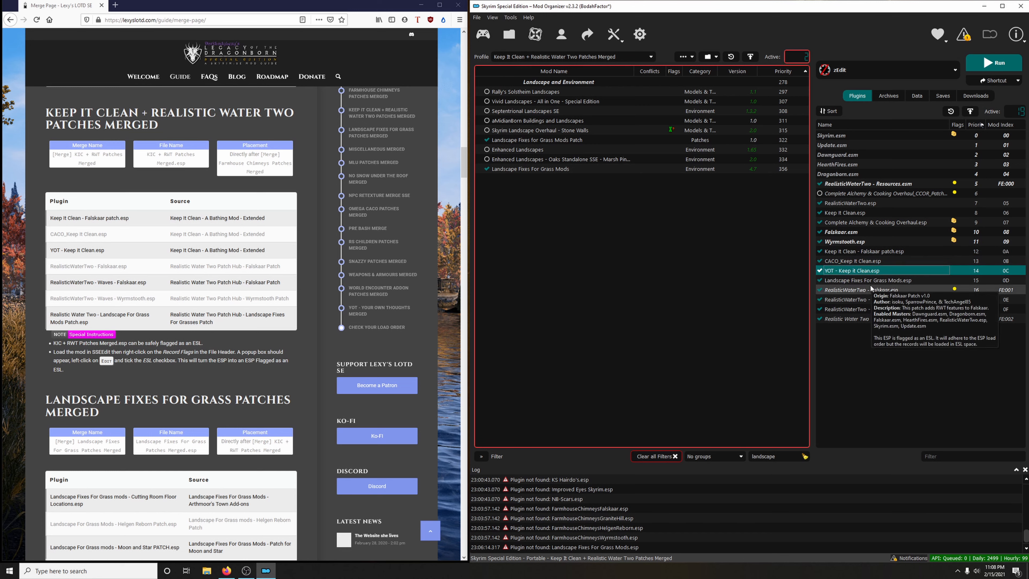
{"action": "left_click_drag", "start_coordinate": [880, 291], "coordinate": [893, 251]}
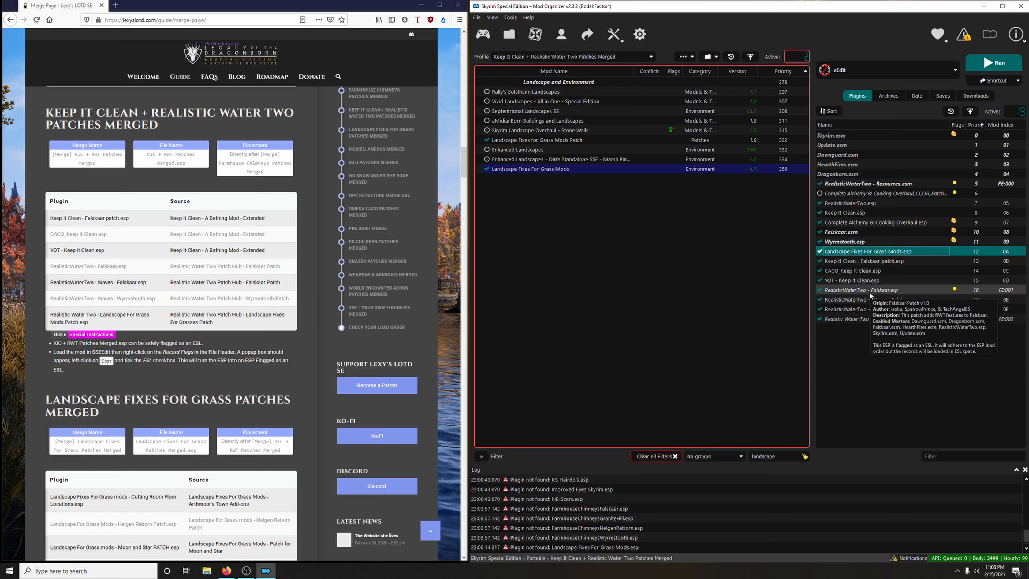
{"action": "left_click", "coordinate": [869, 291]}
{"action": "left_click", "coordinate": [901, 303]}
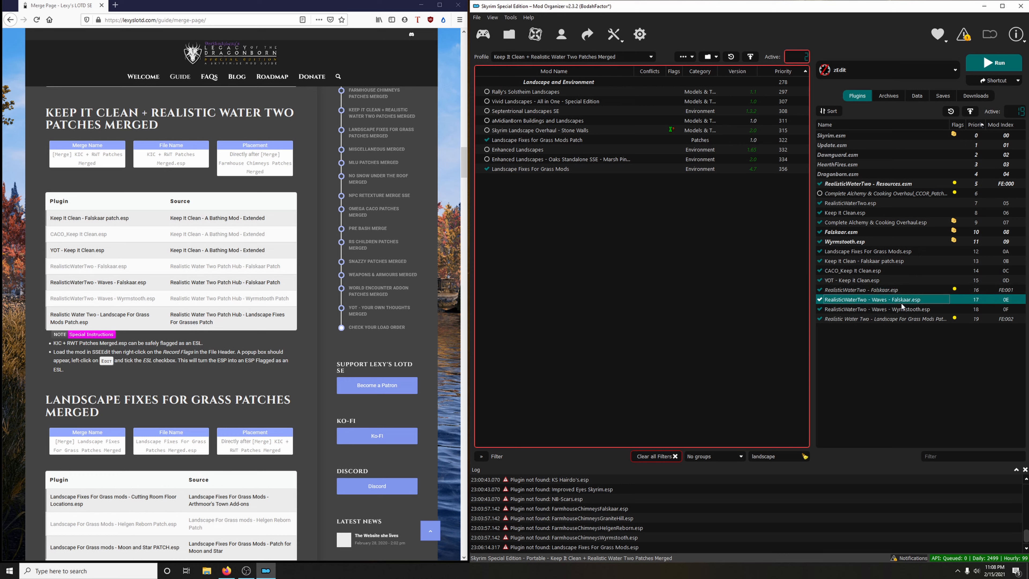
{"action": "left_click", "coordinate": [899, 315]}
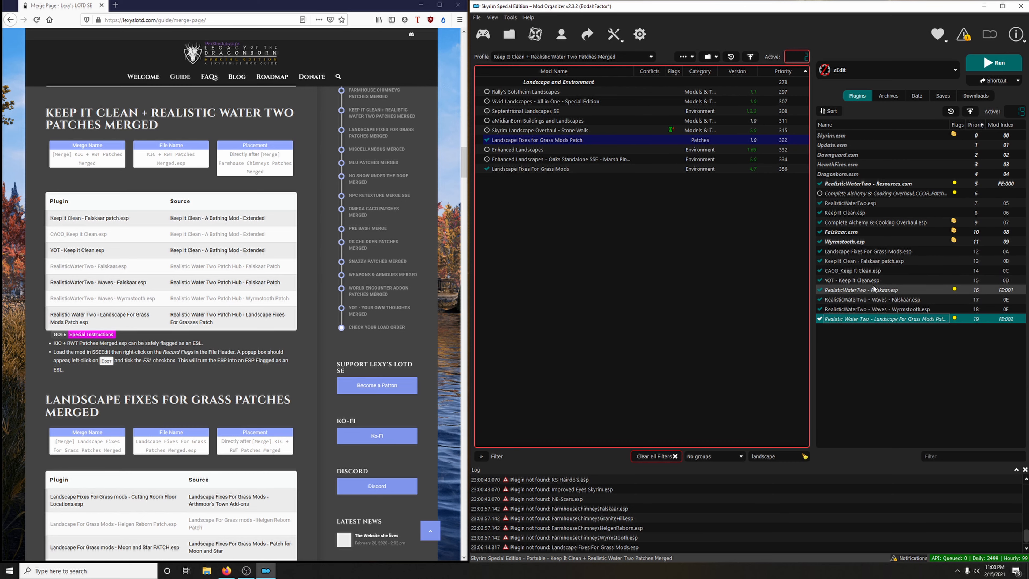
{"action": "mouse_move", "coordinate": [874, 289]}
{"action": "scroll", "coordinate": [209, 263], "scroll_direction": "up", "scroll_amount": 5}
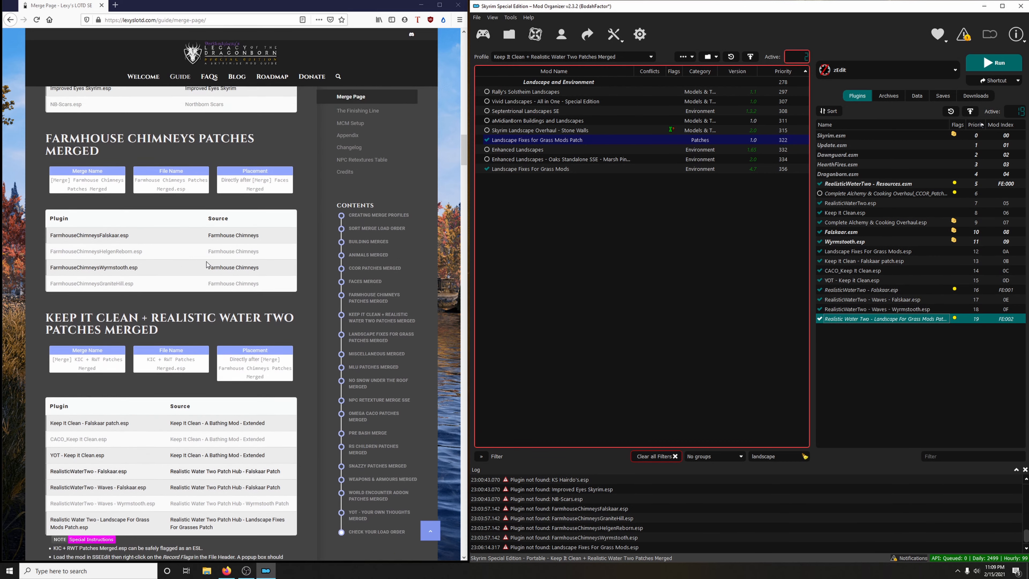
{"action": "scroll", "coordinate": [208, 263], "scroll_direction": "down", "scroll_amount": 6}
Step: Run zEdit and start a zMerge session for Skyrim SE
{"action": "left_click", "coordinate": [994, 64]}
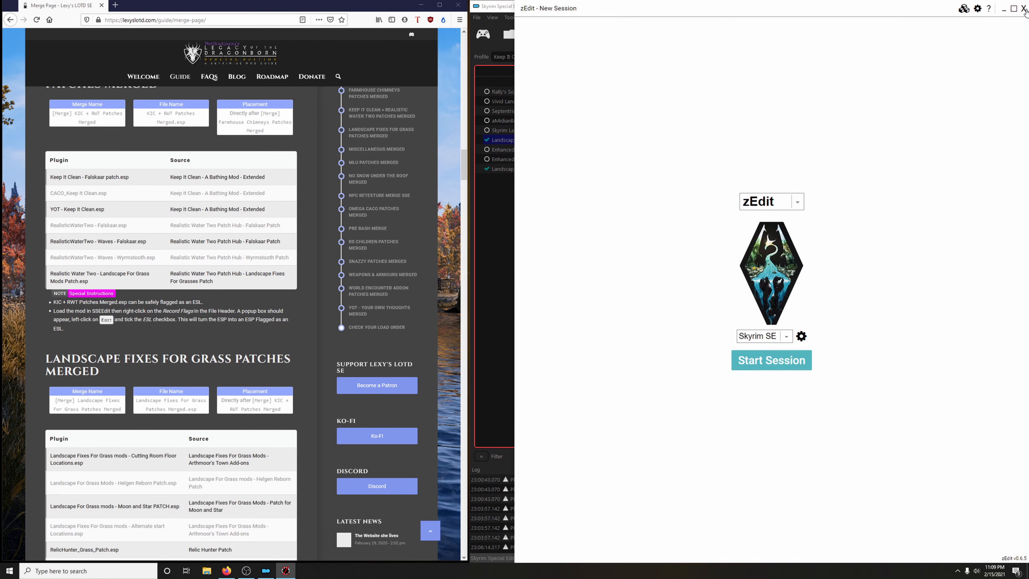
{"action": "left_click", "coordinate": [1024, 8]}
{"action": "left_click", "coordinate": [1011, 67]}
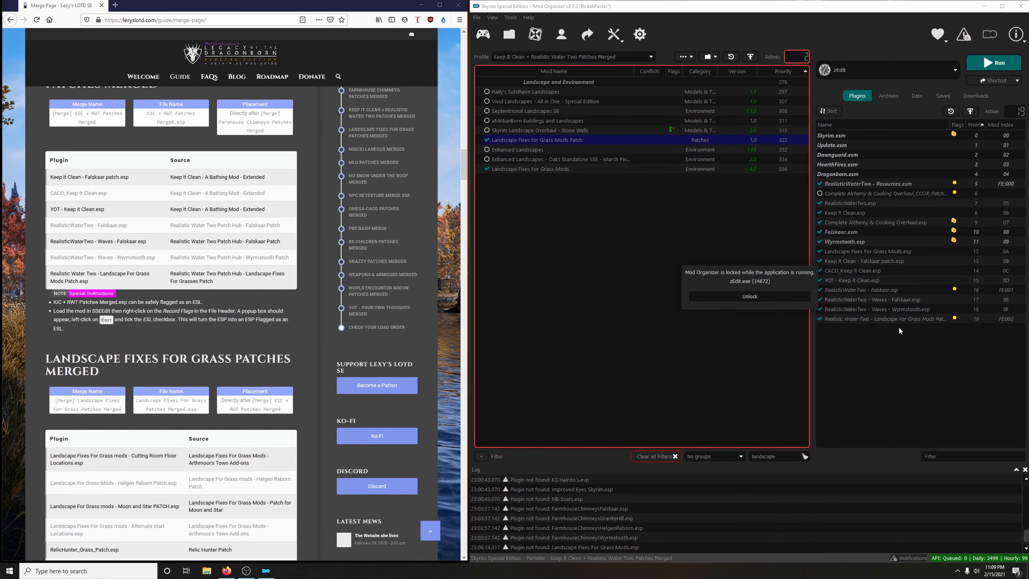
{"action": "left_click", "coordinate": [771, 207]}
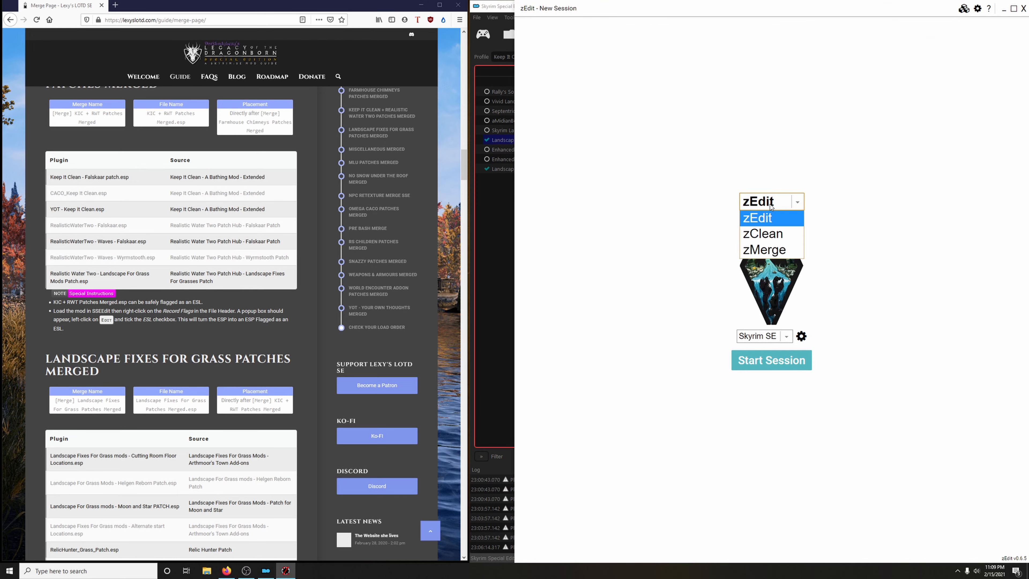
{"action": "left_click", "coordinate": [774, 249]}
{"action": "left_click", "coordinate": [746, 360]}
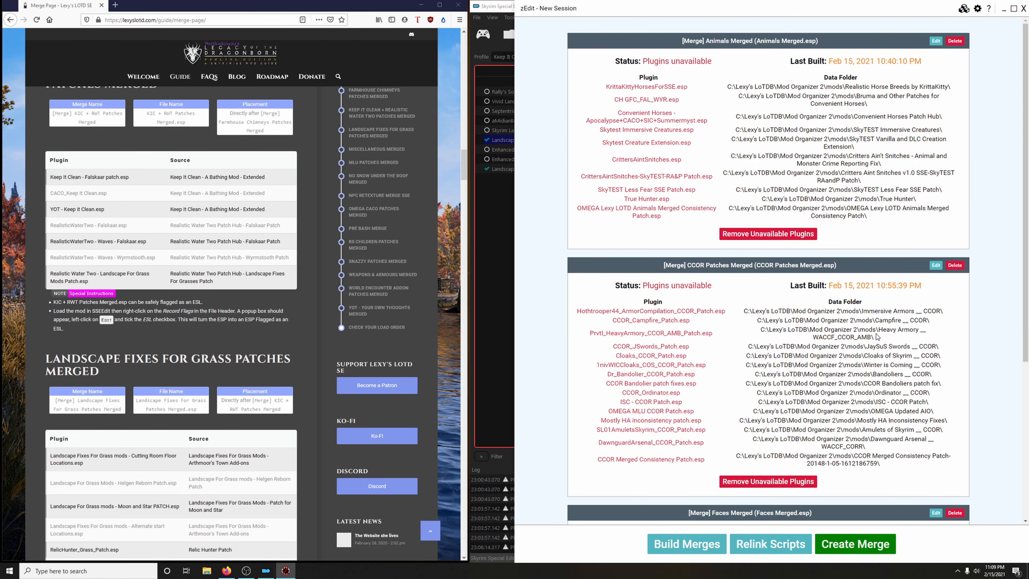
Step: Create a merge named "[Merge] KIC + RWT Patches Merged" with the filename "KIC + RWT Patches Merged.esp"
{"action": "scroll", "coordinate": [891, 494], "scroll_direction": "down", "scroll_amount": 7}
{"action": "left_click", "coordinate": [855, 542]}
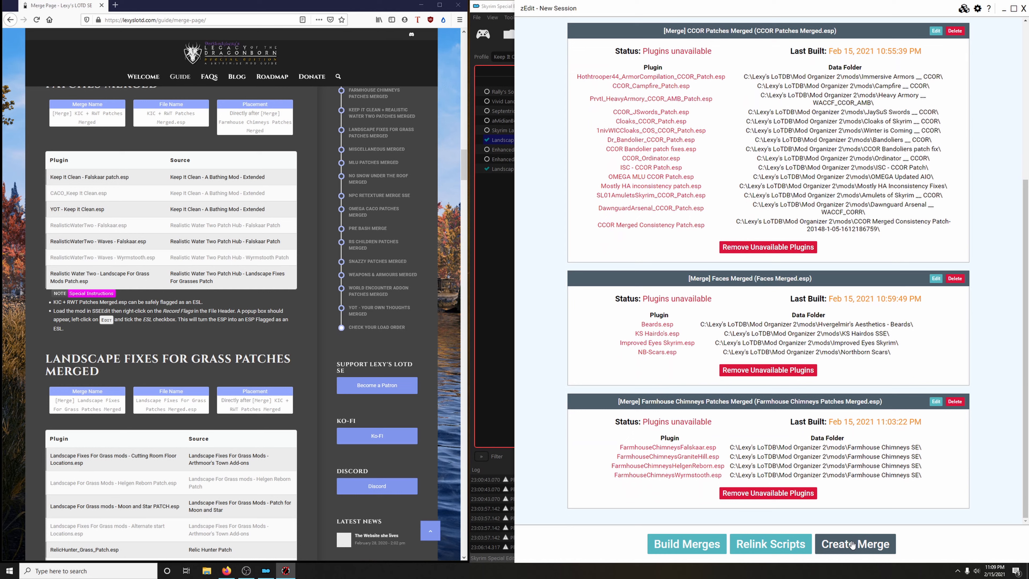
{"action": "scroll", "coordinate": [168, 206], "scroll_direction": "up", "scroll_amount": 2}
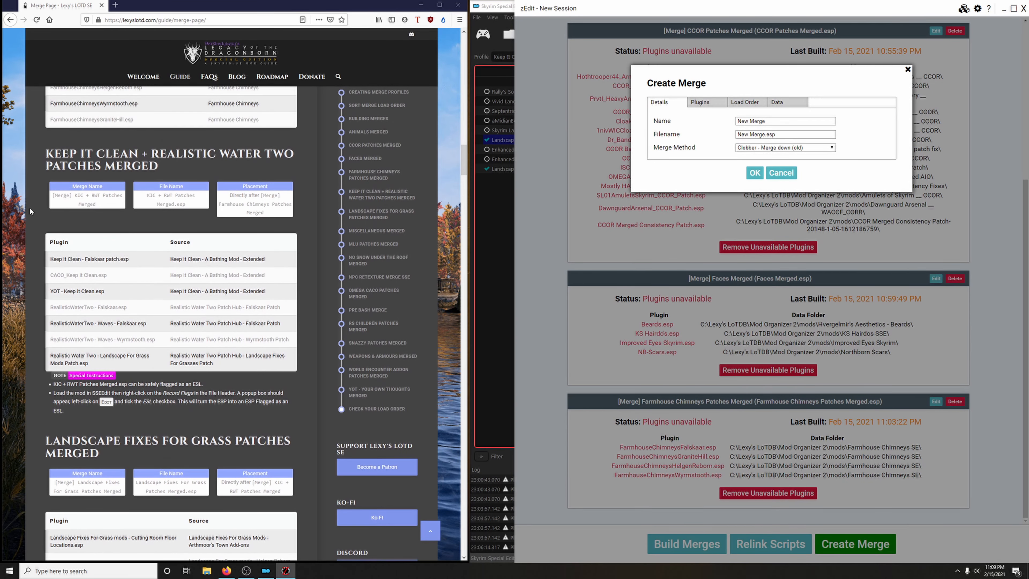
{"action": "left_click_drag", "start_coordinate": [101, 206], "coordinate": [47, 198]}
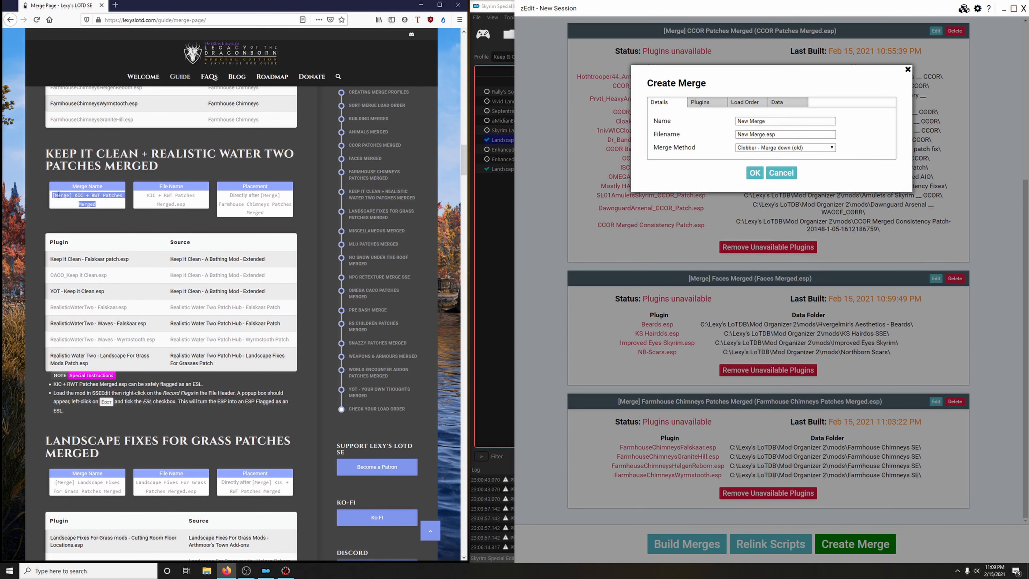
{"action": "right_click", "coordinate": [58, 195]}
{"action": "left_click", "coordinate": [73, 203]}
{"action": "left_click_drag", "start_coordinate": [775, 121], "coordinate": [727, 122]}
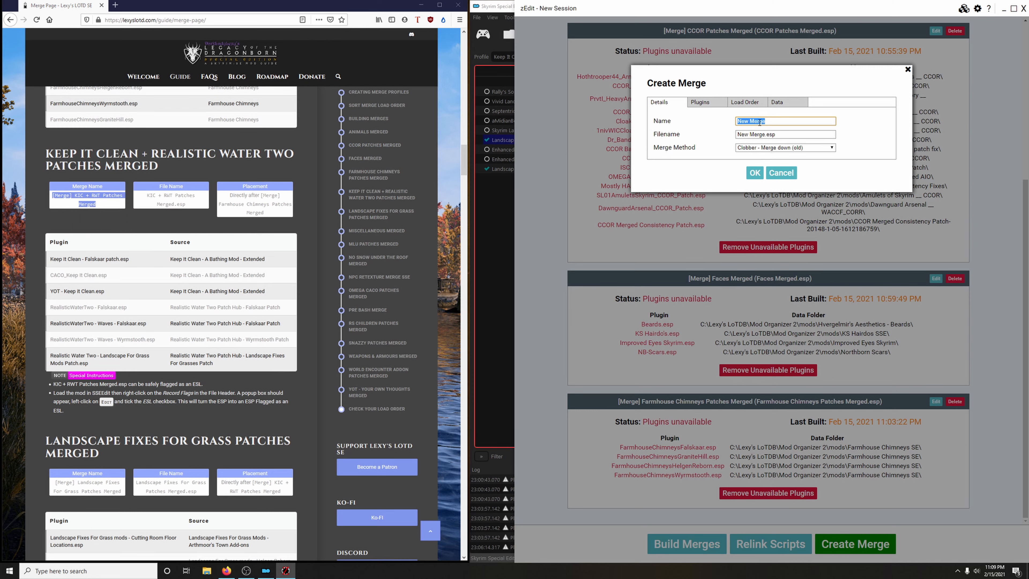
{"action": "key", "text": "ctrl+v"}
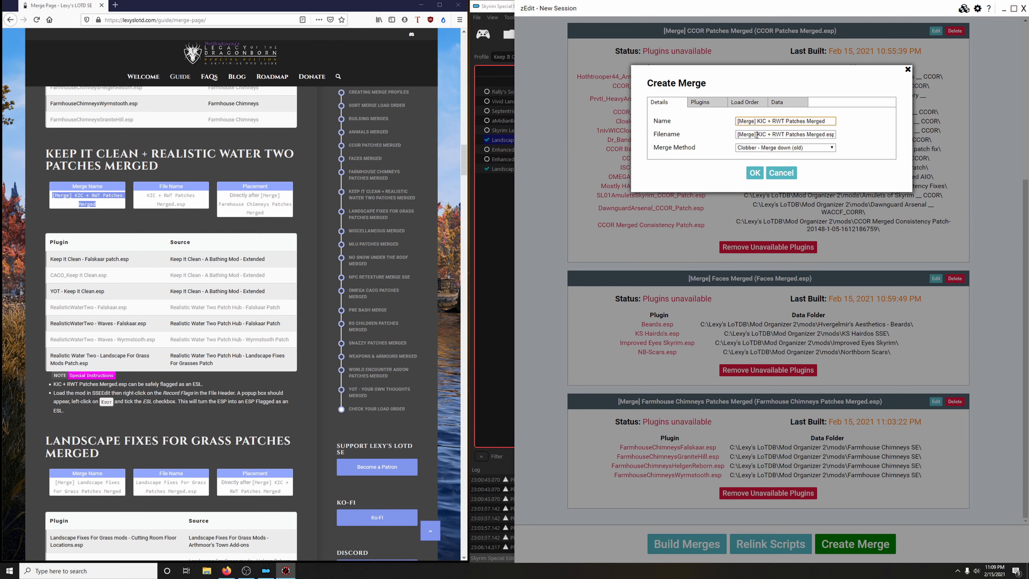
{"action": "left_click_drag", "start_coordinate": [755, 135], "coordinate": [657, 139]}
{"action": "key", "text": "BackSpace"}
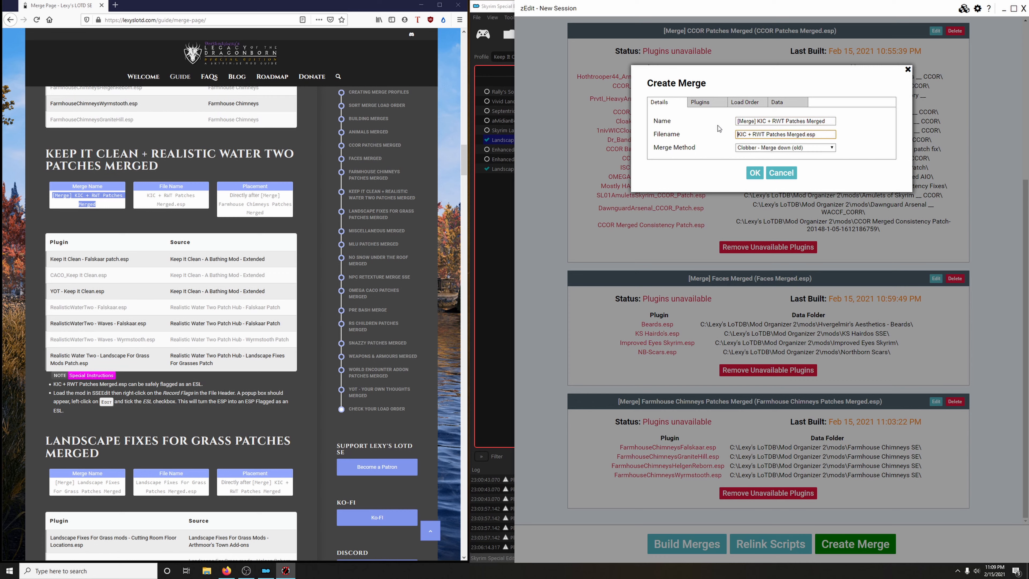
Step: Include the plugins from Keep It Clean - Falskaar patch.esp through Realistic Water Two - Landscape For Grass Mods Patch.esp, check the load order, and accept the merge
{"action": "left_click", "coordinate": [700, 103]}
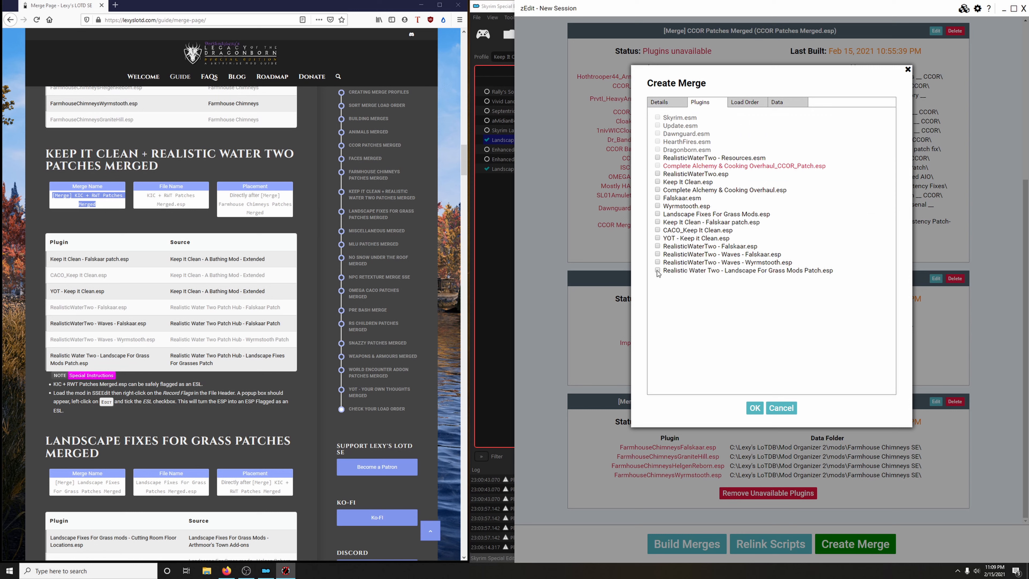
{"action": "left_click", "coordinate": [657, 262]}
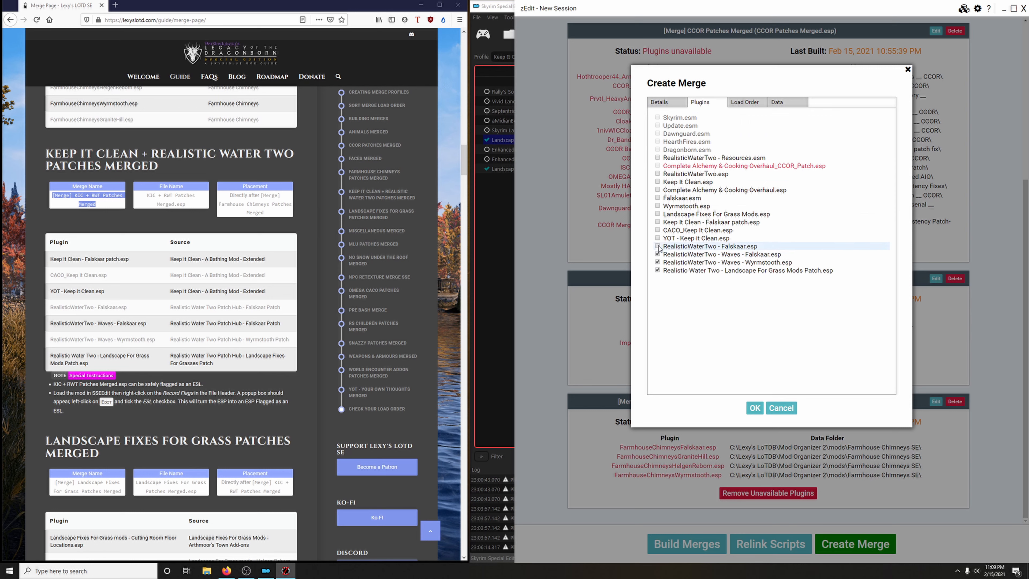
{"action": "left_click", "coordinate": [658, 254]}
{"action": "left_click", "coordinate": [658, 246]}
{"action": "left_click", "coordinate": [658, 238]}
{"action": "left_click", "coordinate": [657, 230]}
{"action": "left_click", "coordinate": [657, 222]}
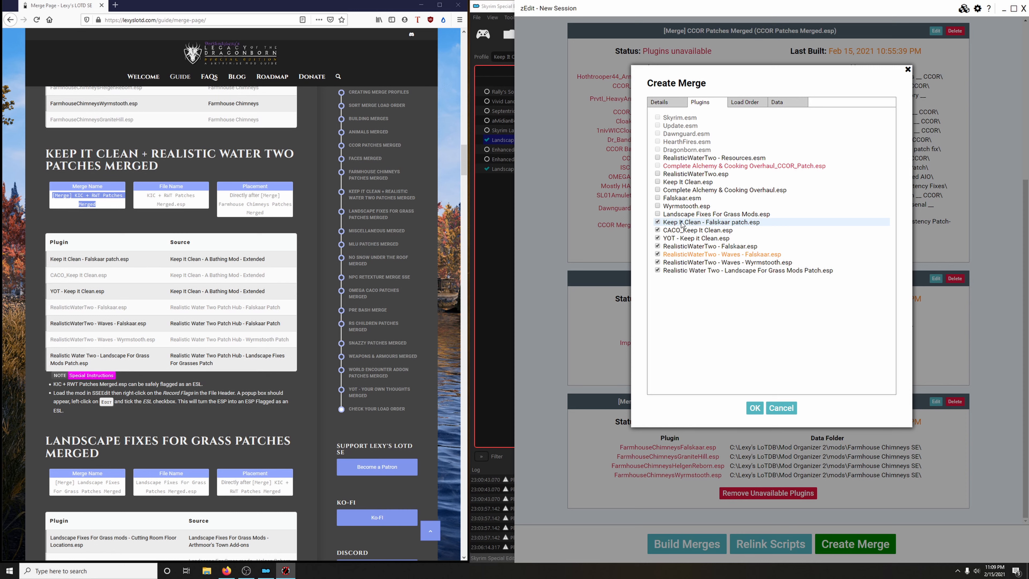
{"action": "left_click", "coordinate": [744, 102]}
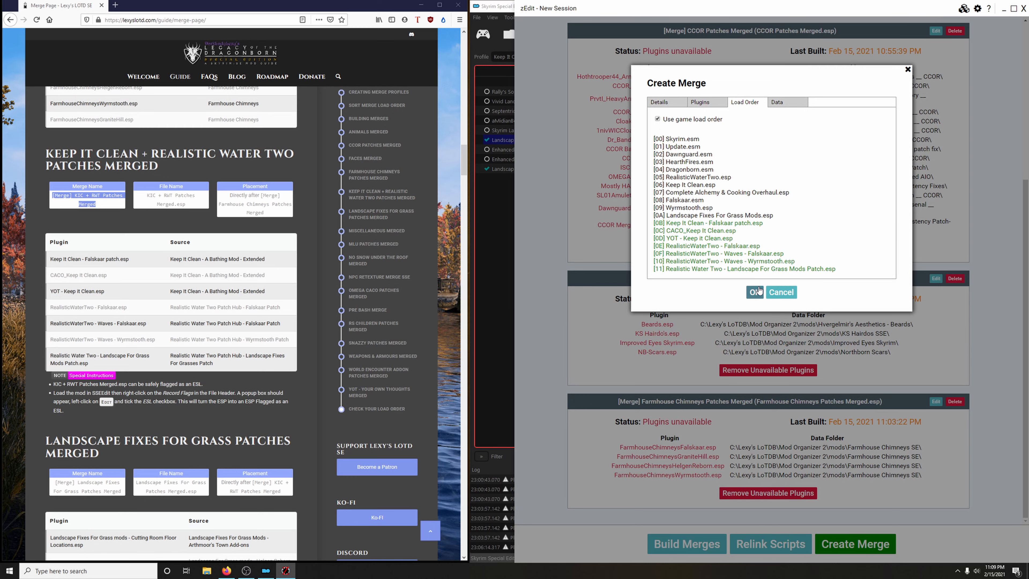
{"action": "left_click", "coordinate": [755, 292]}
Step: Build the KIC + RWT Patches merge and close zEdit
{"action": "scroll", "coordinate": [831, 371], "scroll_direction": "down", "scroll_amount": 3}
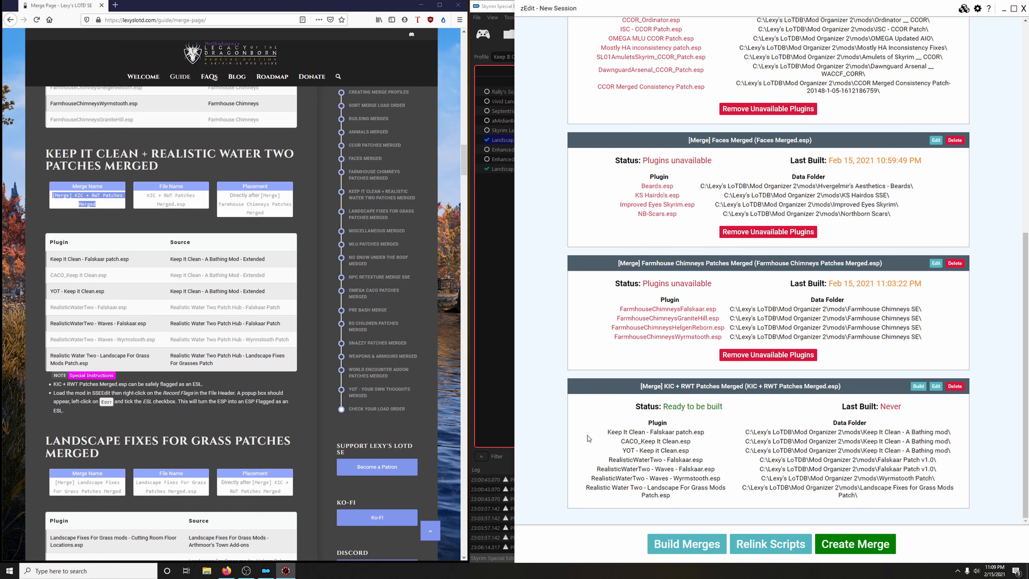
{"action": "left_click", "coordinate": [918, 387]}
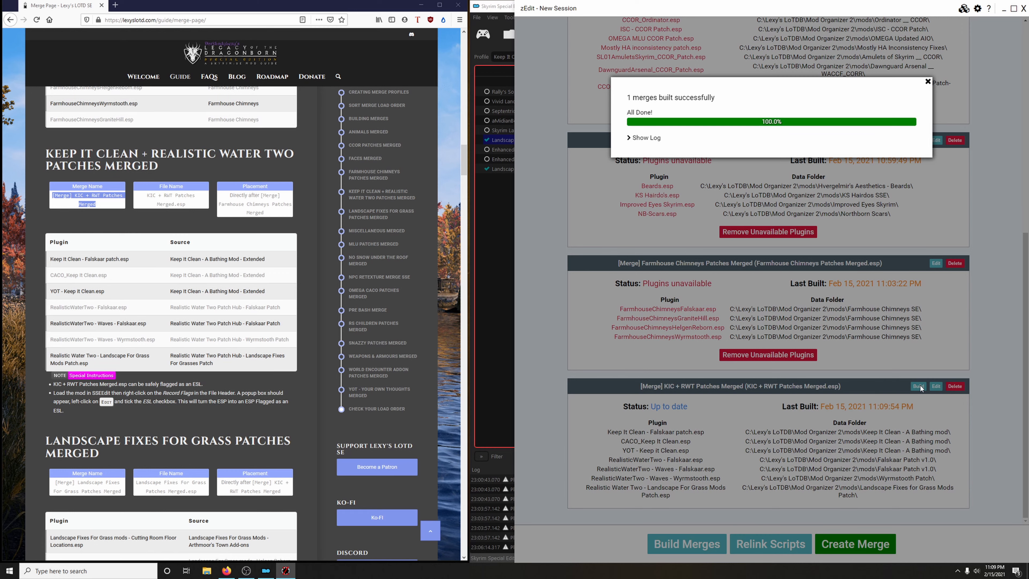
{"action": "left_click", "coordinate": [928, 82]}
{"action": "left_click", "coordinate": [1024, 8]}
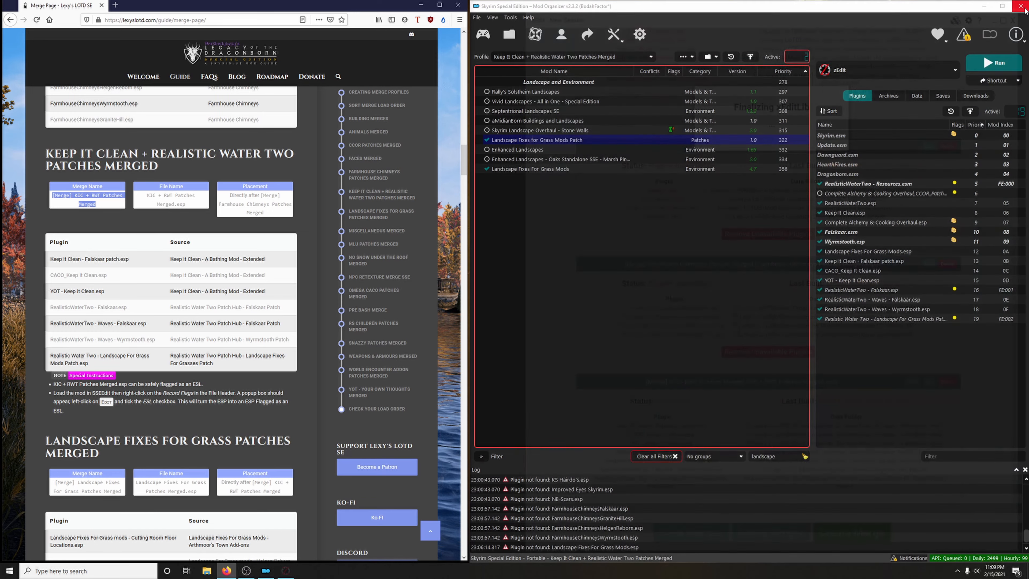
Step: Clear the mod list filter and switch to the Legacy of the Dragonborn - Special Edition profile
{"action": "left_click", "coordinate": [805, 456]}
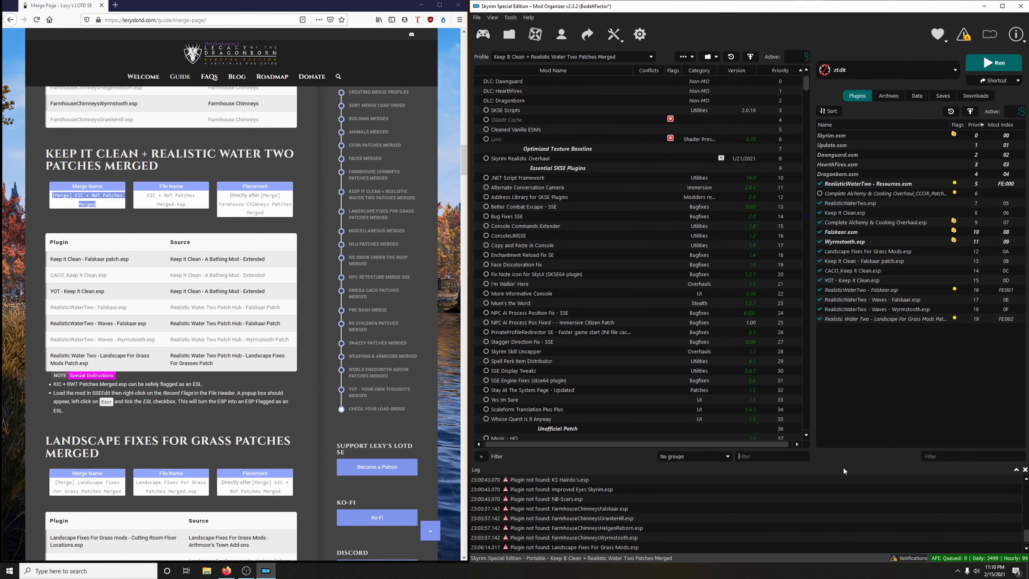
{"action": "left_click", "coordinate": [567, 57]}
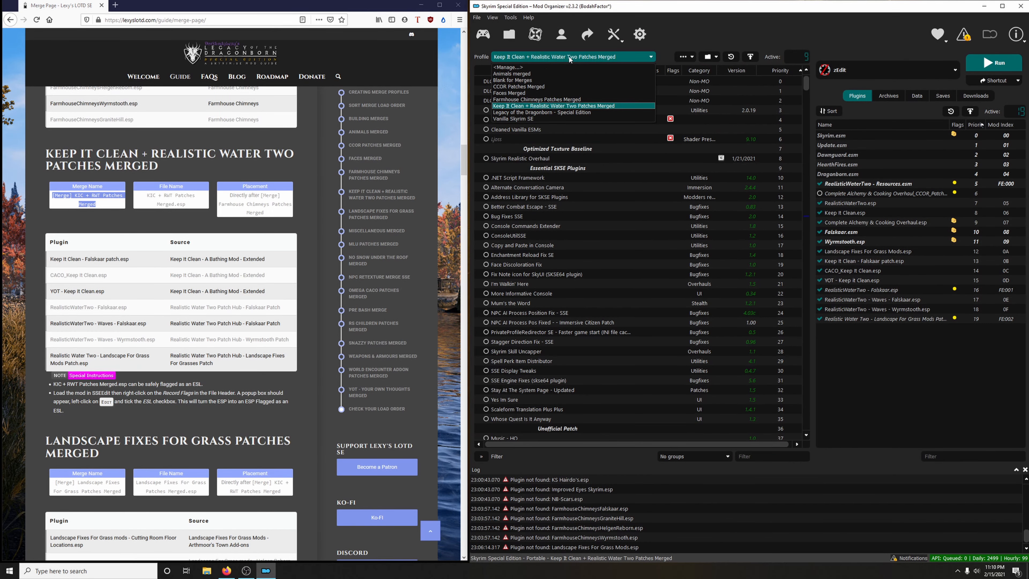
{"action": "left_click", "coordinate": [545, 113]}
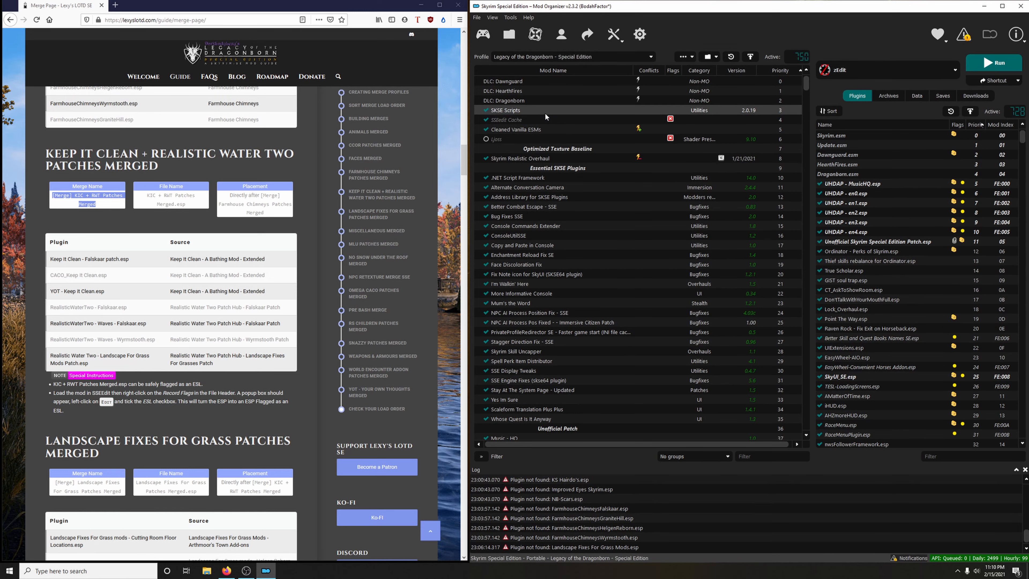
Step: Move [Merge] KIC + RWT Patches Merged directly below [Merge] Farmhouse Chimneys Patches Merged and enable it
{"action": "left_click_drag", "start_coordinate": [820, 381], "coordinate": [830, 429]}
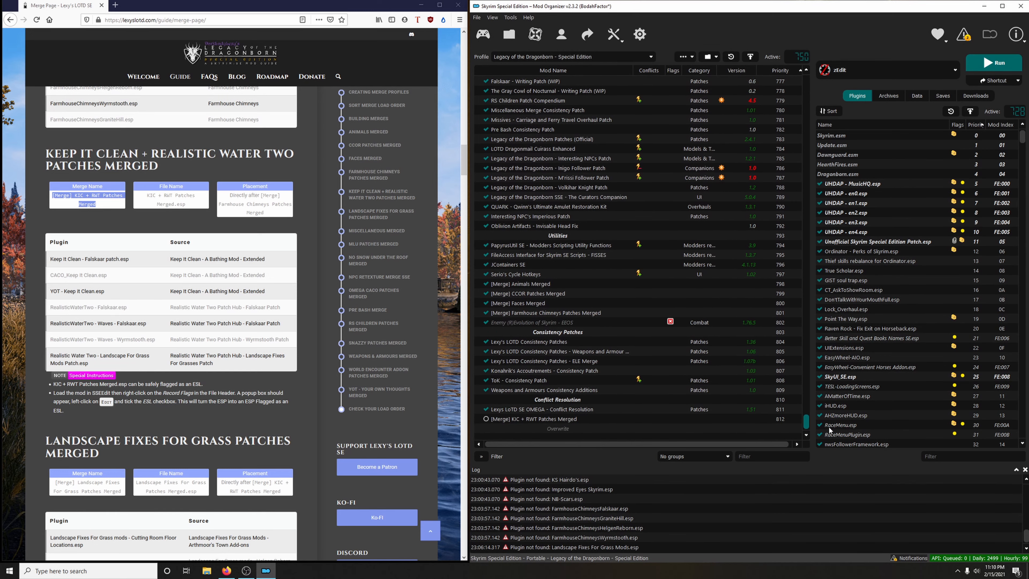
{"action": "left_click_drag", "start_coordinate": [554, 421], "coordinate": [573, 323]}
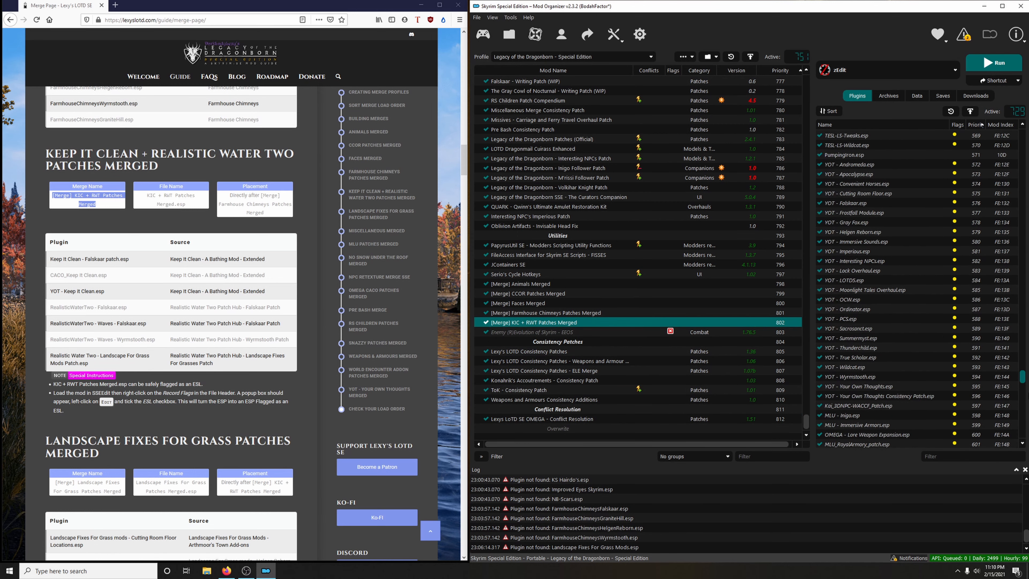
Step: Disable the source plugins of [Merge] KIC + RWT Patches Merged with the Merge Plugins Hide tool and close it
{"action": "left_click", "coordinate": [614, 35]}
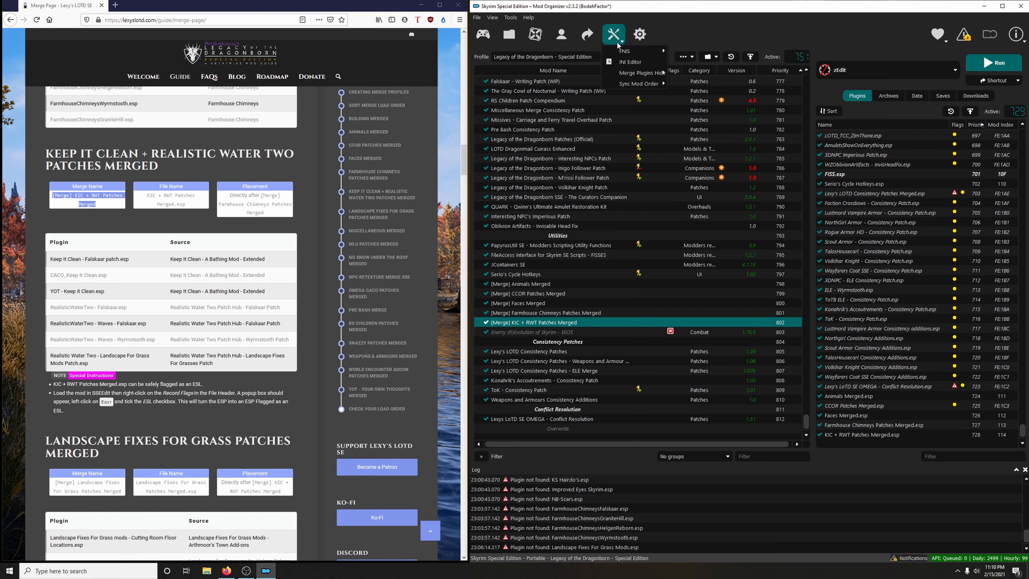
{"action": "left_click", "coordinate": [684, 76]}
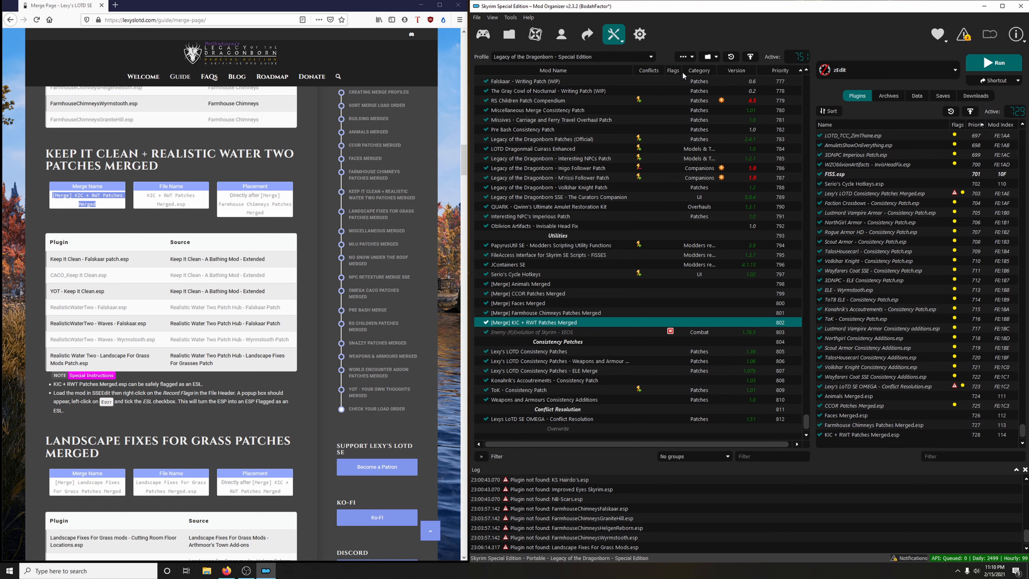
{"action": "left_click", "coordinate": [479, 241]}
{"action": "right_click", "coordinate": [460, 245]}
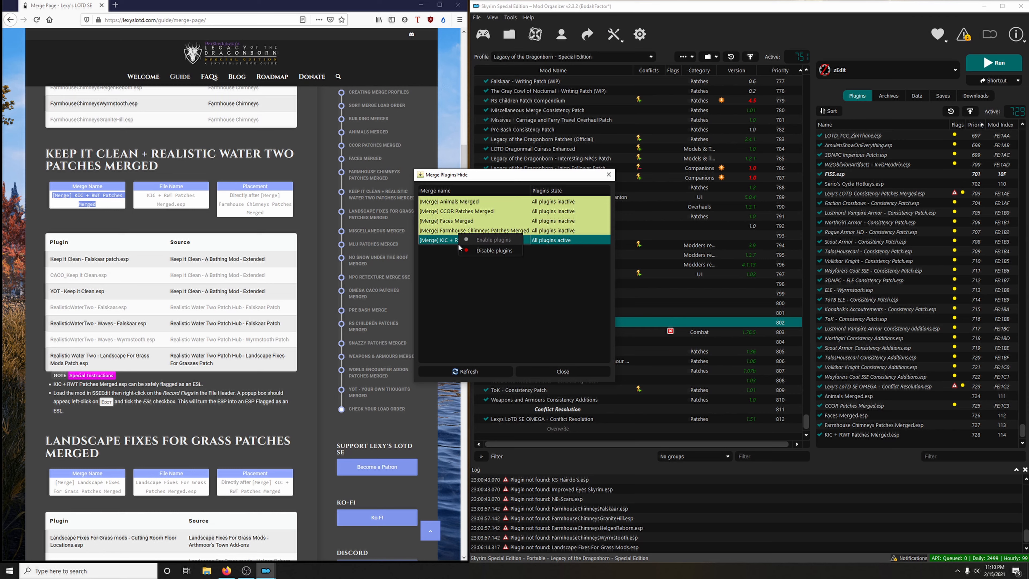
{"action": "left_click", "coordinate": [494, 251]}
{"action": "left_click", "coordinate": [569, 371]}
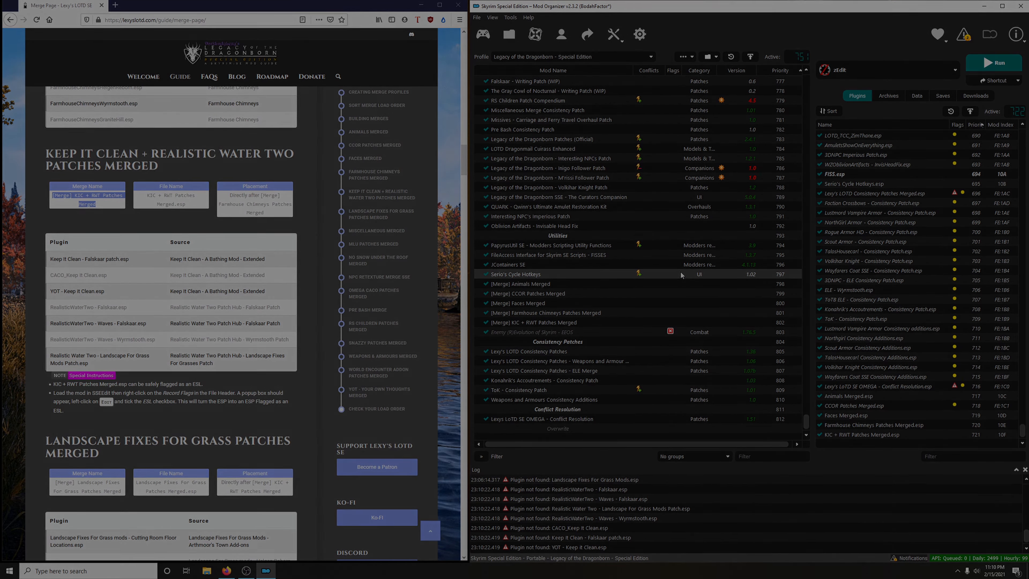
Step: Go to the Landscape Fixes For Grass Patches Merged section of the merge guide to view its details and plugin list
{"action": "left_click", "coordinate": [261, 342]}
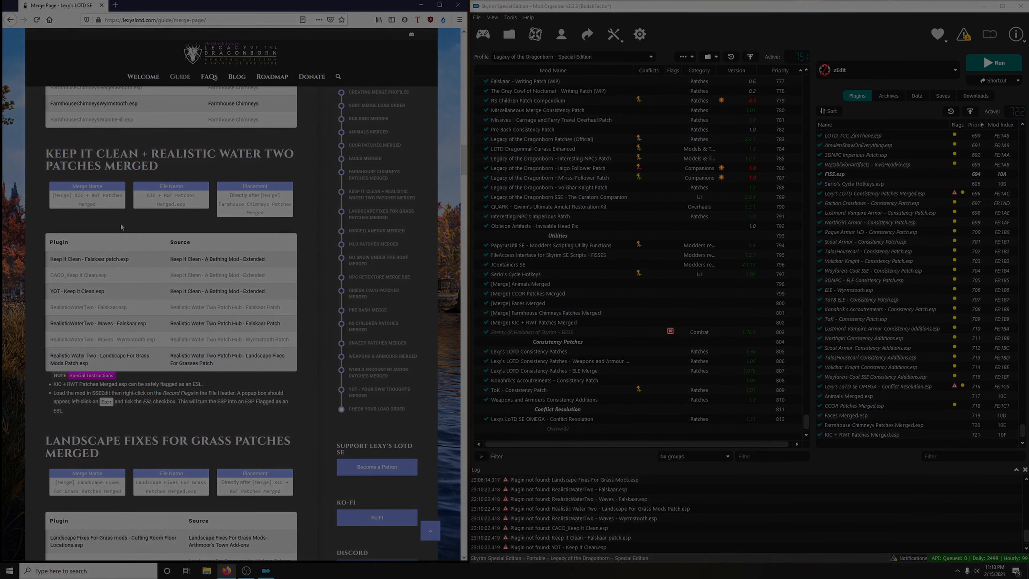
{"action": "scroll", "coordinate": [261, 341], "scroll_direction": "down", "scroll_amount": 1}
{"action": "scroll", "coordinate": [261, 342], "scroll_direction": "down", "scroll_amount": 7}
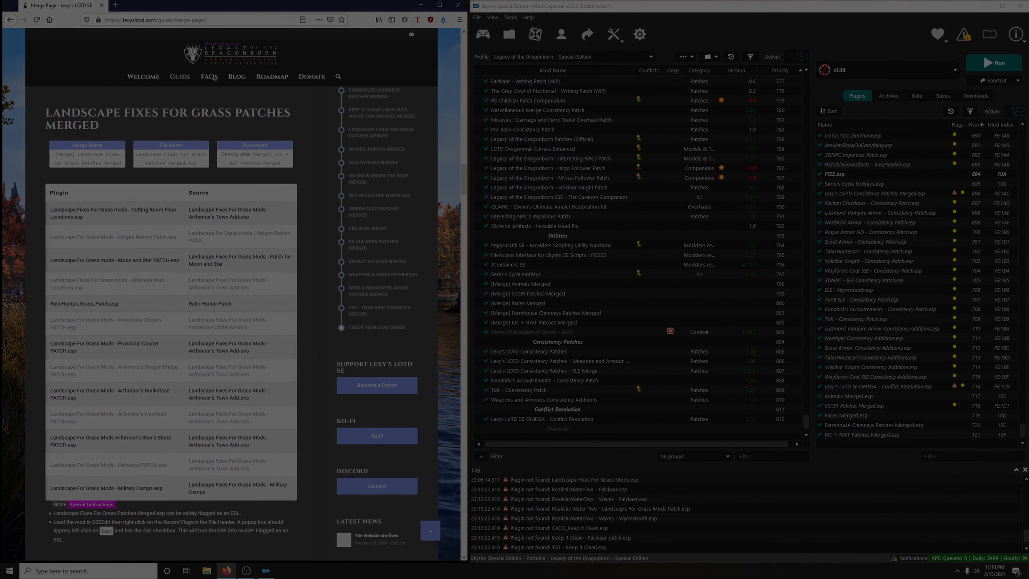